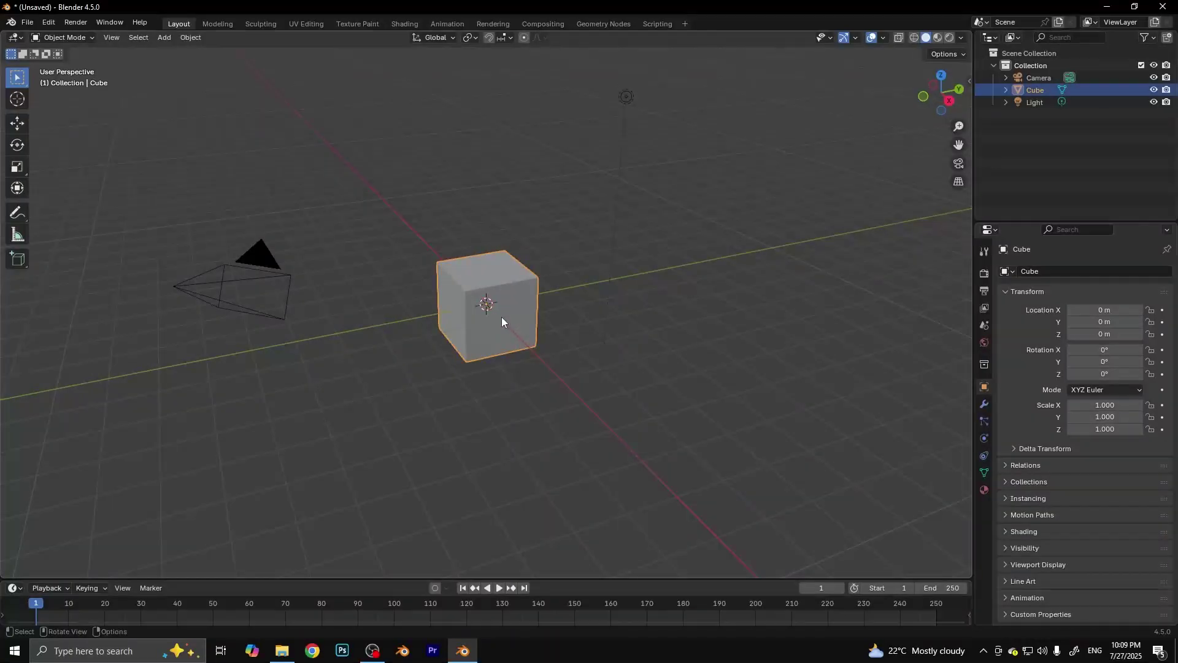
# Step: Replace the default cube with a 25-vertex circle mesh
pyautogui.press('Delete')
pyautogui.hotkey('shift', 'a')
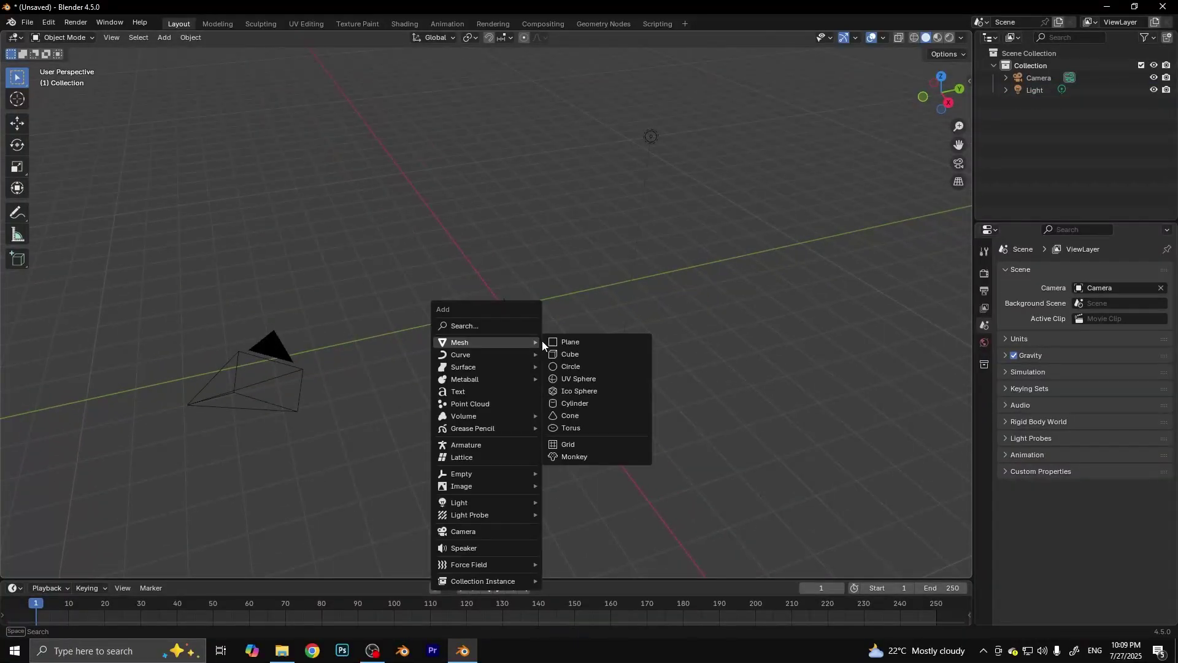
pyautogui.click(573, 363)
pyautogui.click(100, 565)
pyautogui.click(157, 434)
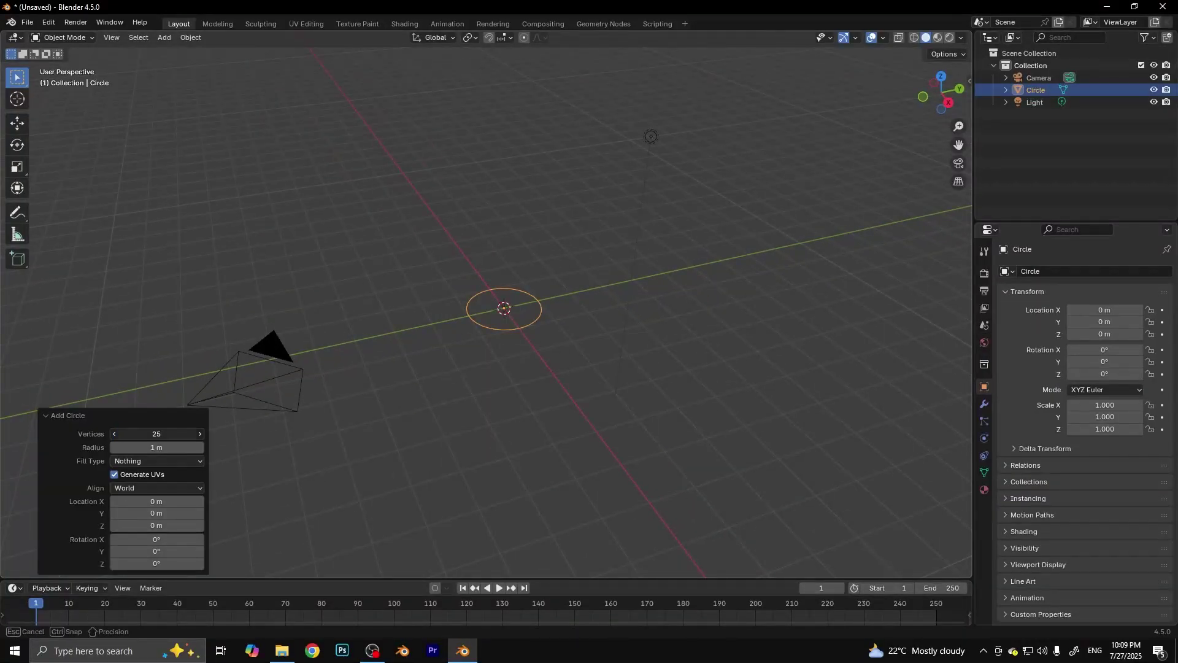
# Step: Fill the circle with a face and extrude it upward in two short steps
pyautogui.press('Tab')
pyautogui.scroll(3, 487, 362)
pyautogui.press('f')
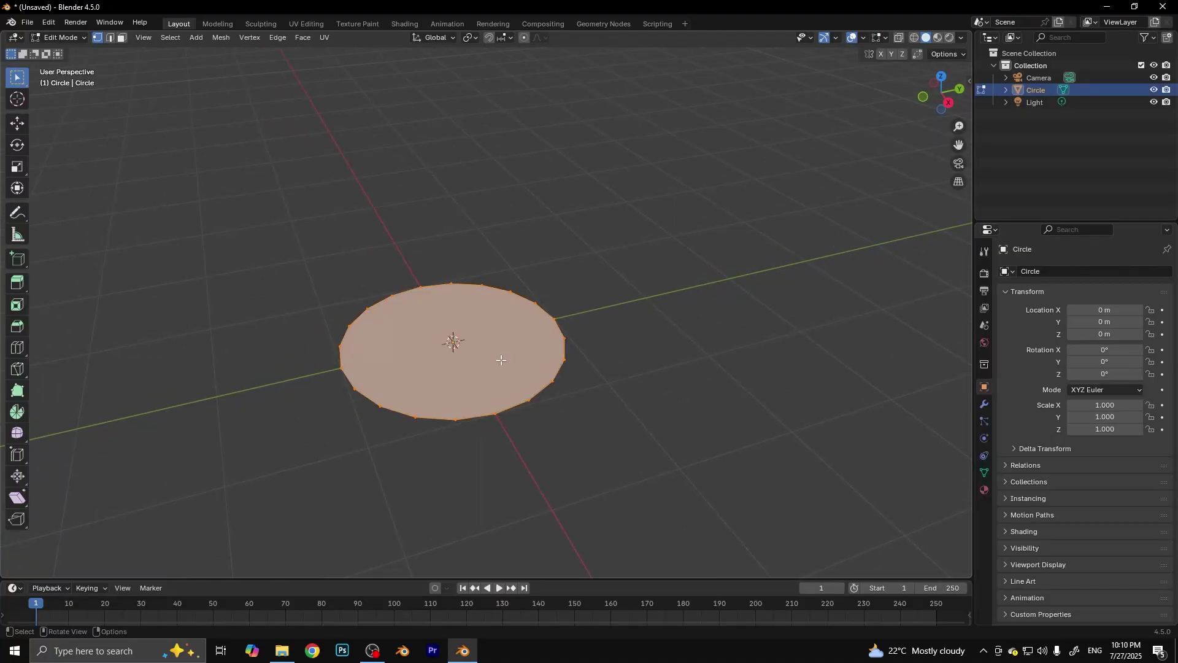
pyautogui.press('e')
pyautogui.click(501, 345)
pyautogui.press('e')
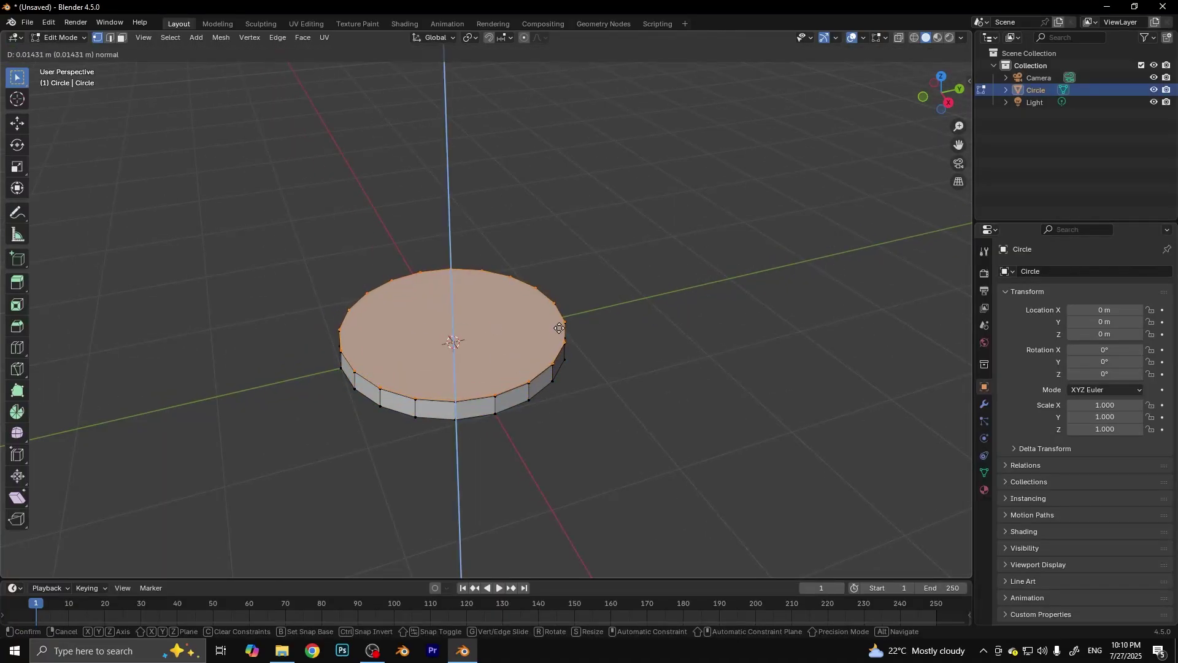
pyautogui.click(559, 332)
# Step: Widen the top face to a 1.256 ring and extrude it up into the tall body wall
pyautogui.press('e')
pyautogui.press('s')
pyautogui.click(577, 432)
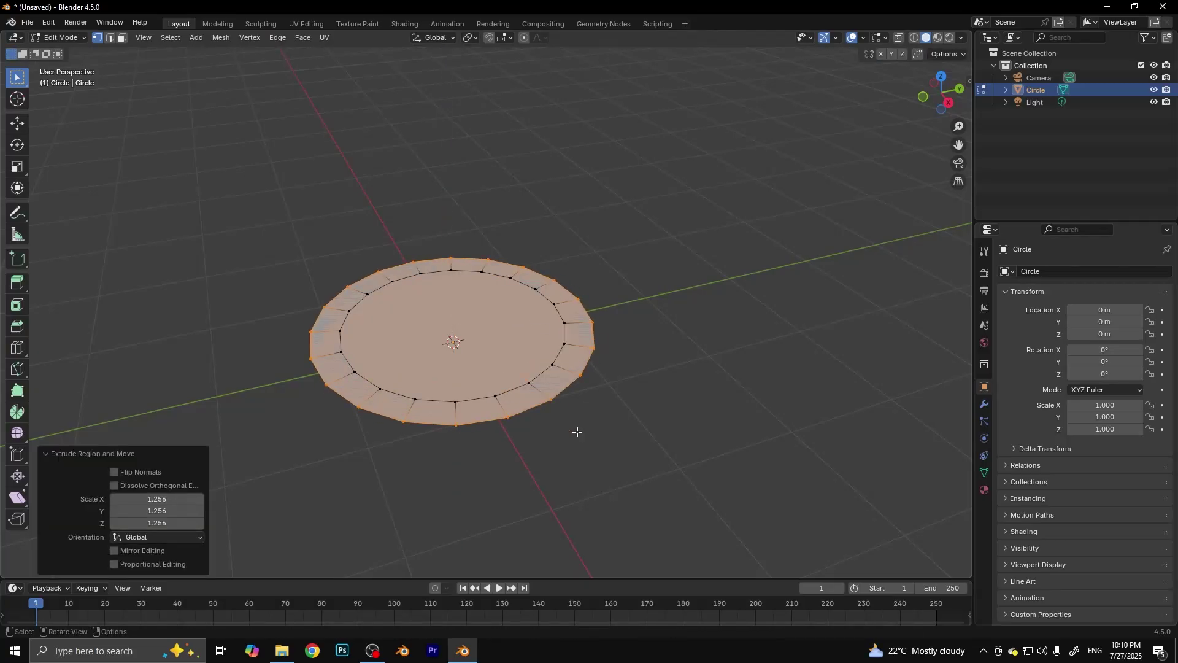
pyautogui.press('e')
pyautogui.click(560, 258)
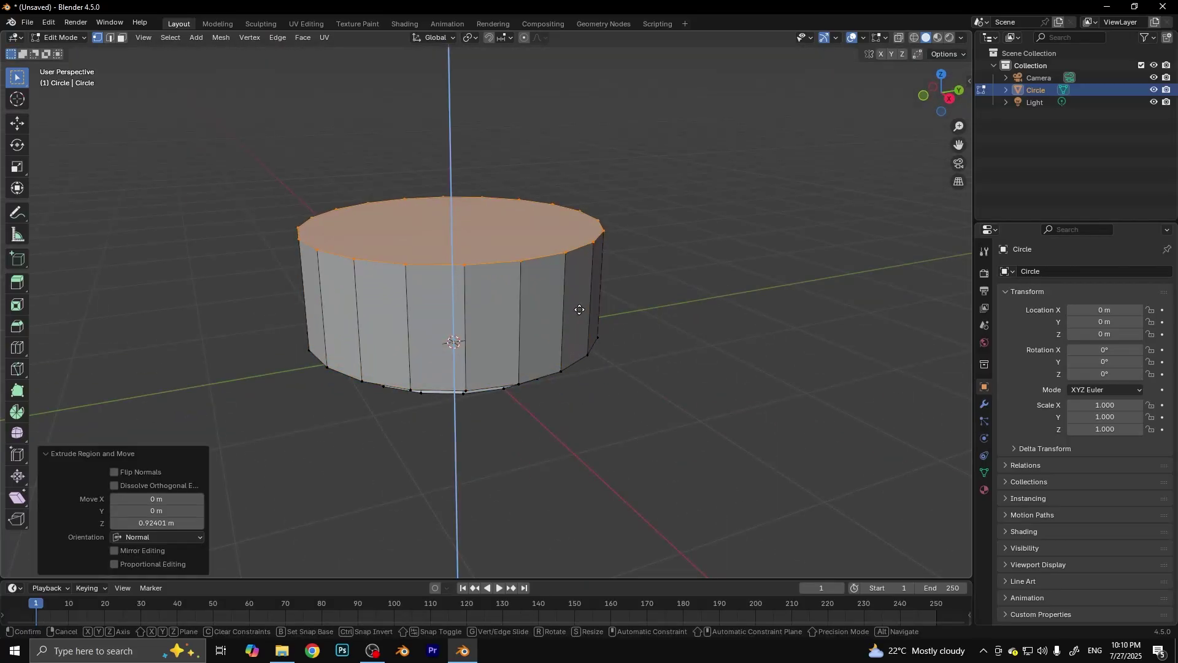
# Step: Extrude and shrink the top face into a sloped, tapered shoulder
pyautogui.press('e')
pyautogui.click(556, 252)
pyautogui.press('s')
pyautogui.click(528, 202)
pyautogui.hotkey('alt', 'a')
pyautogui.moveTo(552, 245); pyautogui.dragTo(620, 322, button='middle')
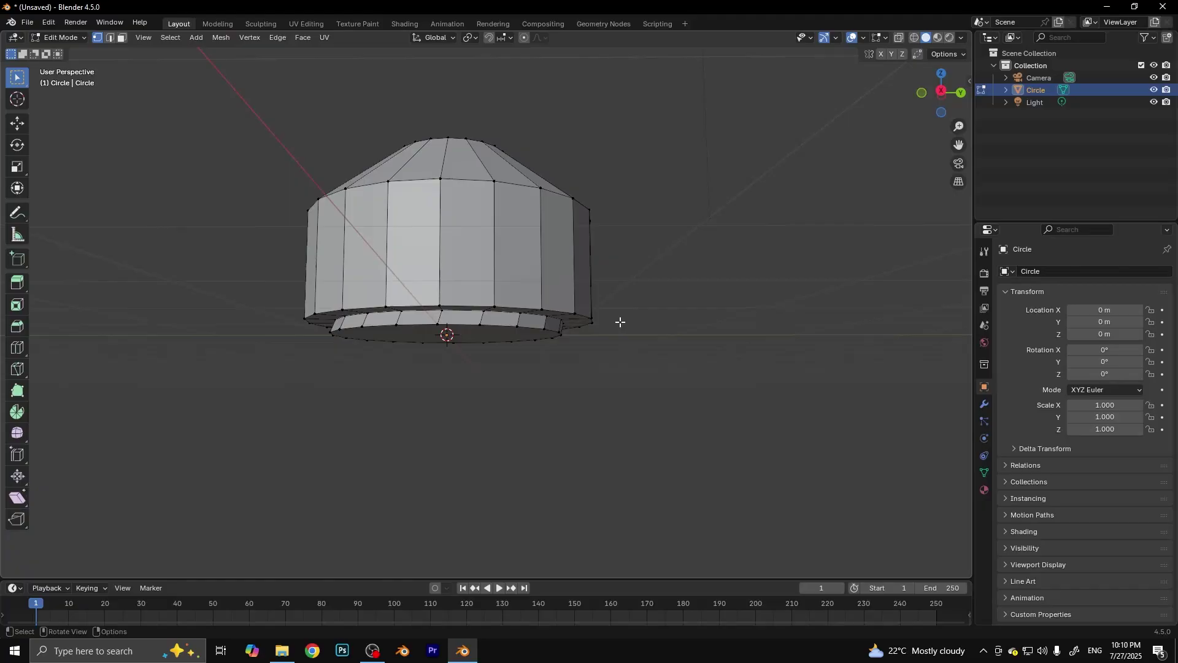
# Step: Extrude the bottom face and scale it inward into a narrower tapered base
pyautogui.click(447, 334)
pyautogui.press('e')
pyautogui.press('s')
pyautogui.click(552, 390)
pyautogui.moveTo(552, 389)
pyautogui.mouseDown(button='middle')
pyautogui.moveTo(513, 388)
pyautogui.moveTo(577, 403)
pyautogui.mouseUp(button='middle')
# Step: Extrude the shoulder top into a neck and a 0.296 m raised disc
pyautogui.click(418, 263)
pyautogui.press('e')
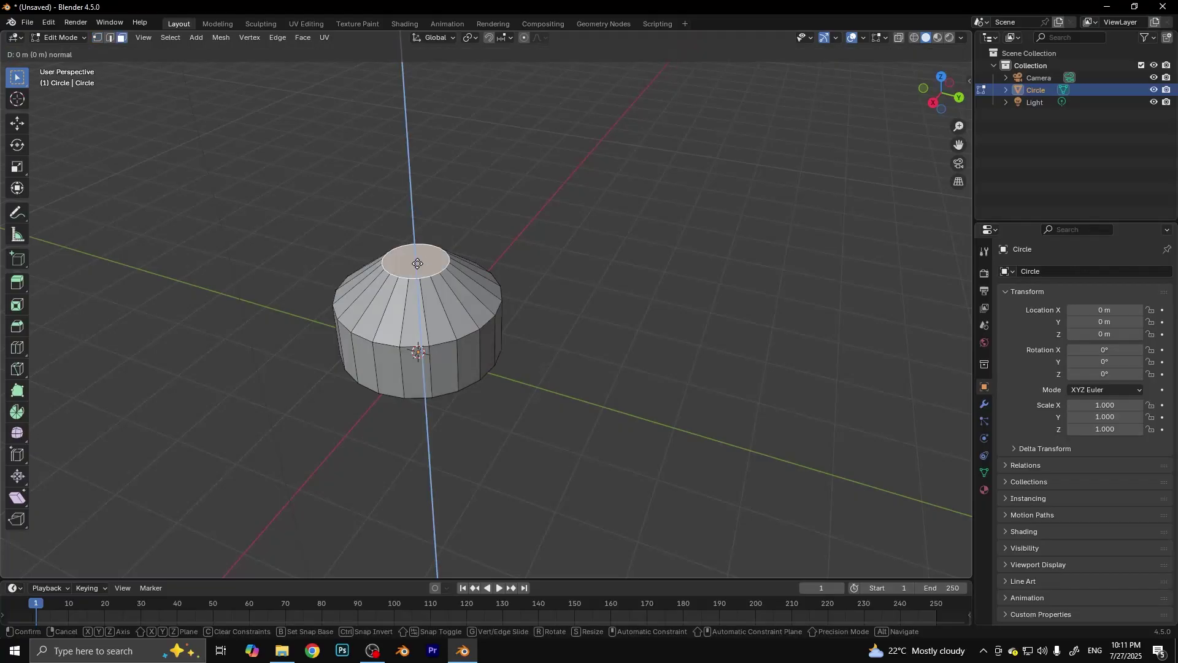
pyautogui.click(419, 234)
pyautogui.press('s')
pyautogui.click(423, 233)
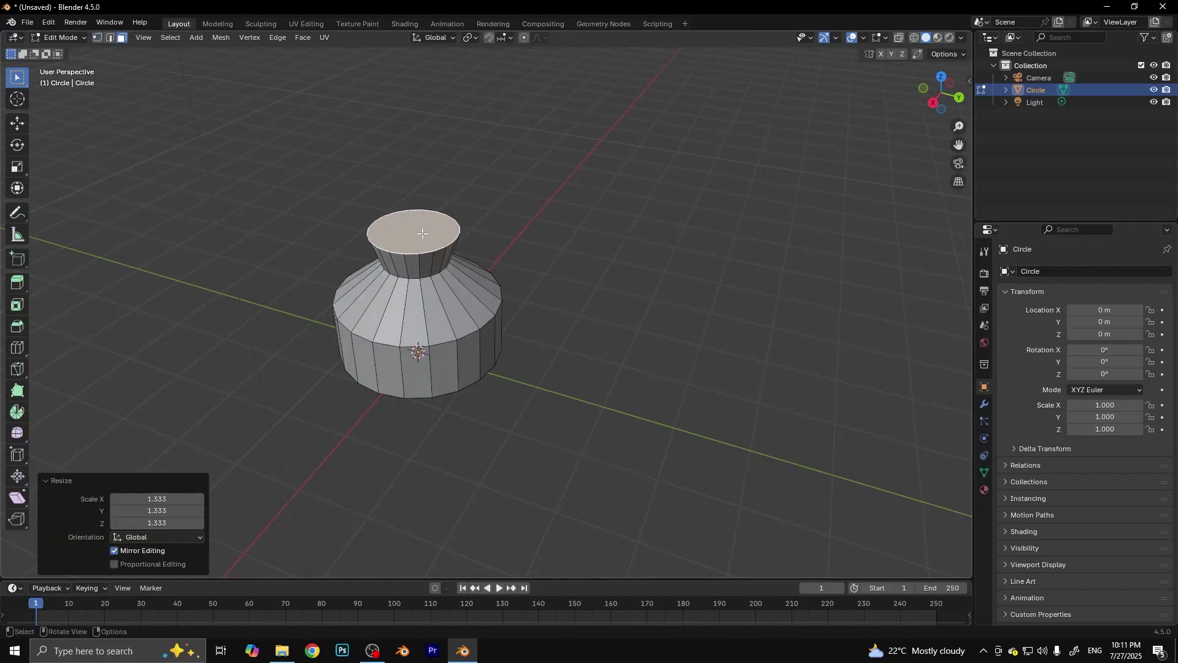
pyautogui.press('e')
pyautogui.click(424, 215)
# Step: Inset the disc top twice, then extrude and scale it outward into a flared mouth
pyautogui.press('i')
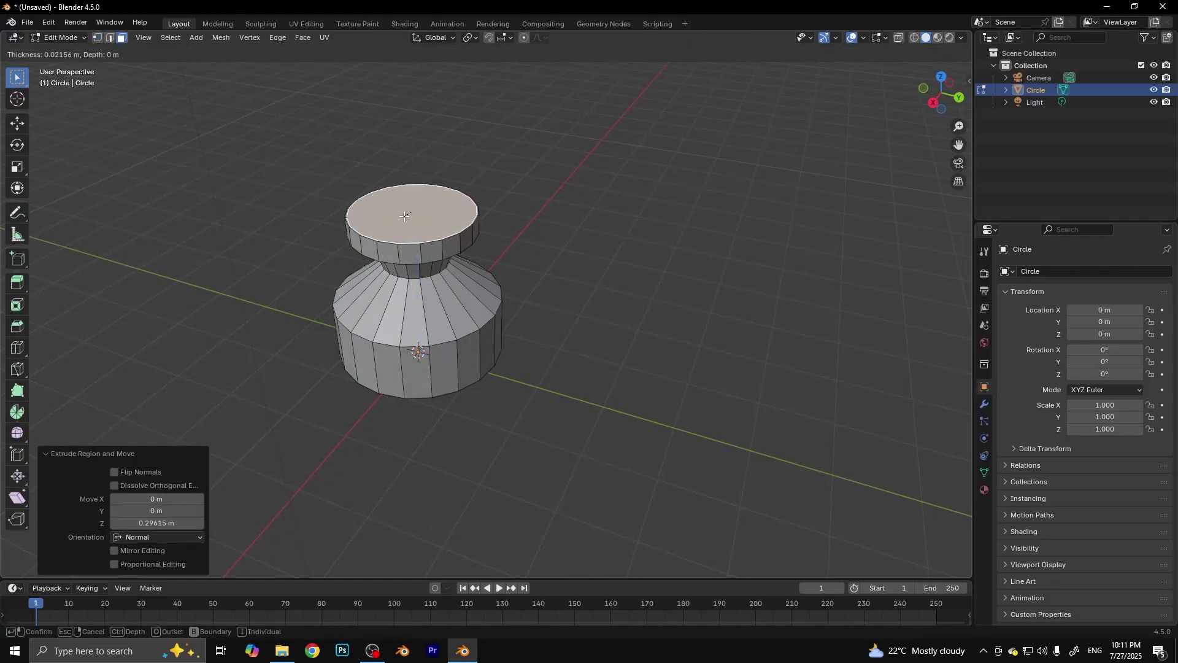
pyautogui.click(430, 224)
pyautogui.scroll(3, 438, 257)
pyautogui.press('i')
pyautogui.click(449, 281)
pyautogui.scroll(-2, 449, 280)
pyautogui.press('e')
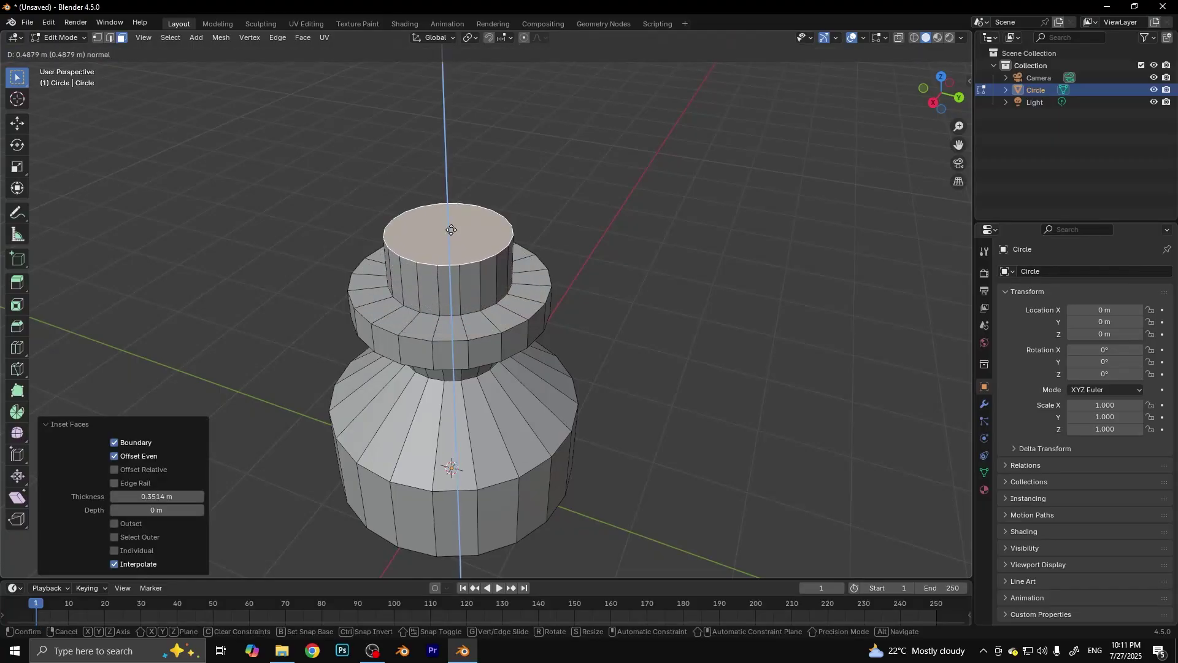
pyautogui.click(455, 202)
pyautogui.press('s')
pyautogui.click(598, 350)
# Step: Select the whole mesh and apply a first, zero-width bevel to all edges
pyautogui.moveTo(599, 350); pyautogui.dragTo(623, 342, button='middle')
pyautogui.press('a')
pyautogui.hotkey('ctrl', 'b')
pyautogui.press('Escape')
pyautogui.press('a')
pyautogui.hotkey('alt', 'a')
pyautogui.press('a')
pyautogui.hotkey('ctrl', 'b')
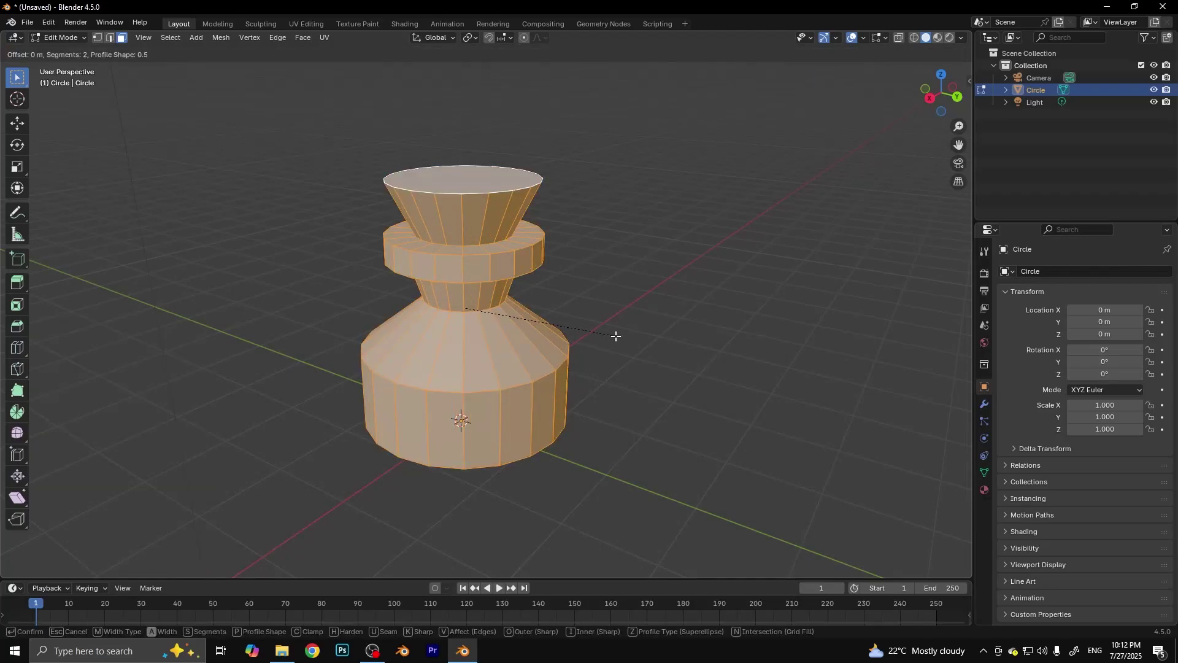
pyautogui.click(615, 336)
# Step: Redo the bevel with a narrow width so all edges gain thin extra loops
pyautogui.scroll(1, 495, 333)
pyautogui.hotkey('ctrl', 'z')
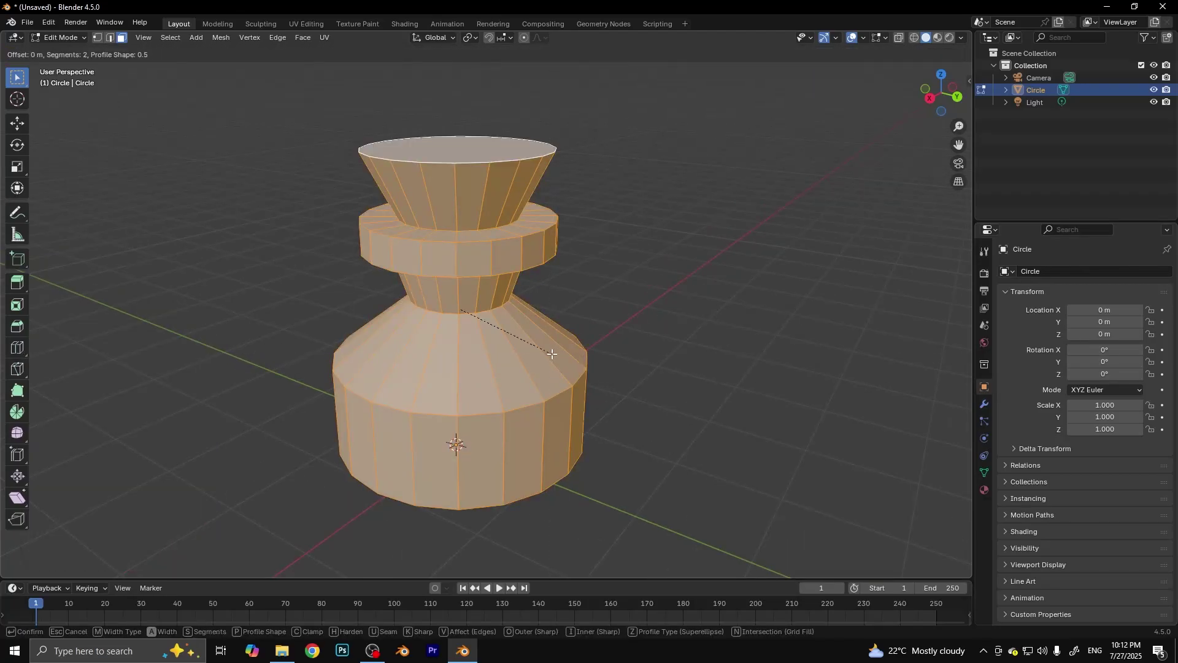
pyautogui.hotkey('ctrl', 'b')
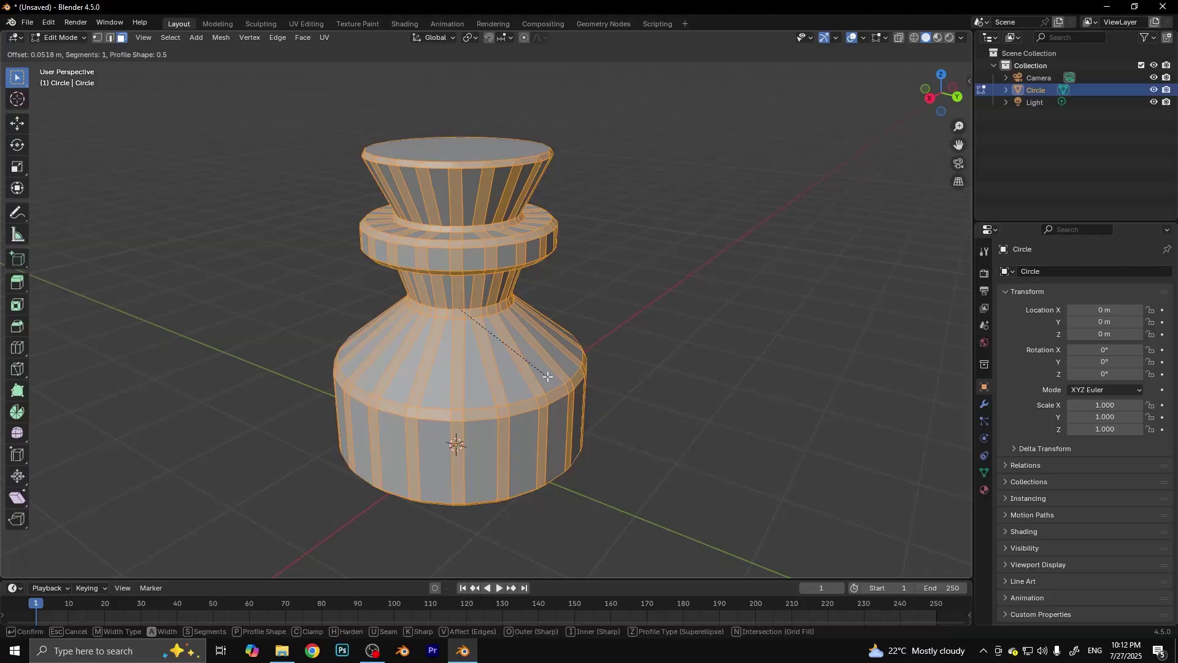
pyautogui.click(614, 377)
# Step: Try box-selecting faces through the see-through bottle, then clear the selection
pyautogui.click(635, 381)
pyautogui.moveTo(635, 382); pyautogui.dragTo(661, 371, button='middle')
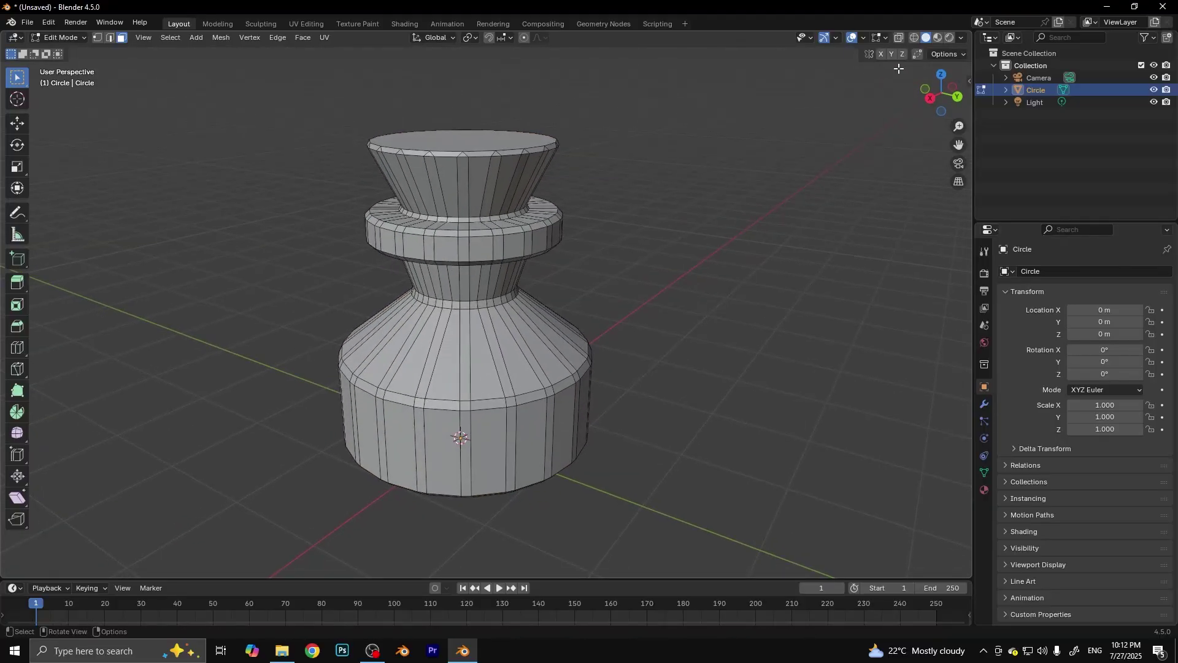
pyautogui.hotkey('alt', 'z')
pyautogui.moveTo(632, 405); pyautogui.dragTo(526, 310)
pyautogui.hotkey('alt', 'z')
pyautogui.hotkey('alt', 'a')
pyautogui.moveTo(657, 300); pyautogui.dragTo(573, 219, button='middle')
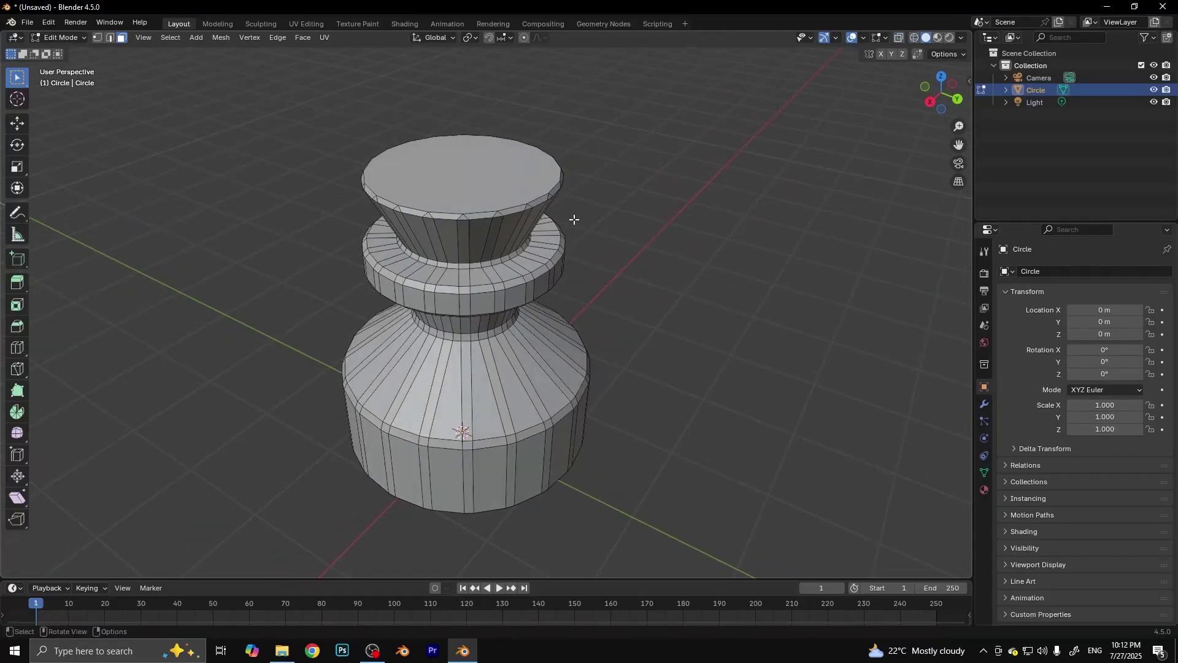
pyautogui.hotkey('alt', 'a')
pyautogui.press('1')
pyautogui.moveTo(469, 237)
pyautogui.mouseDown(button='middle')
pyautogui.moveTo(627, 244)
pyautogui.moveTo(466, 255)
pyautogui.mouseUp(button='middle')
# Step: Try moving single vertices near the mouth and collar, then undo those changes
pyautogui.click(567, 243)
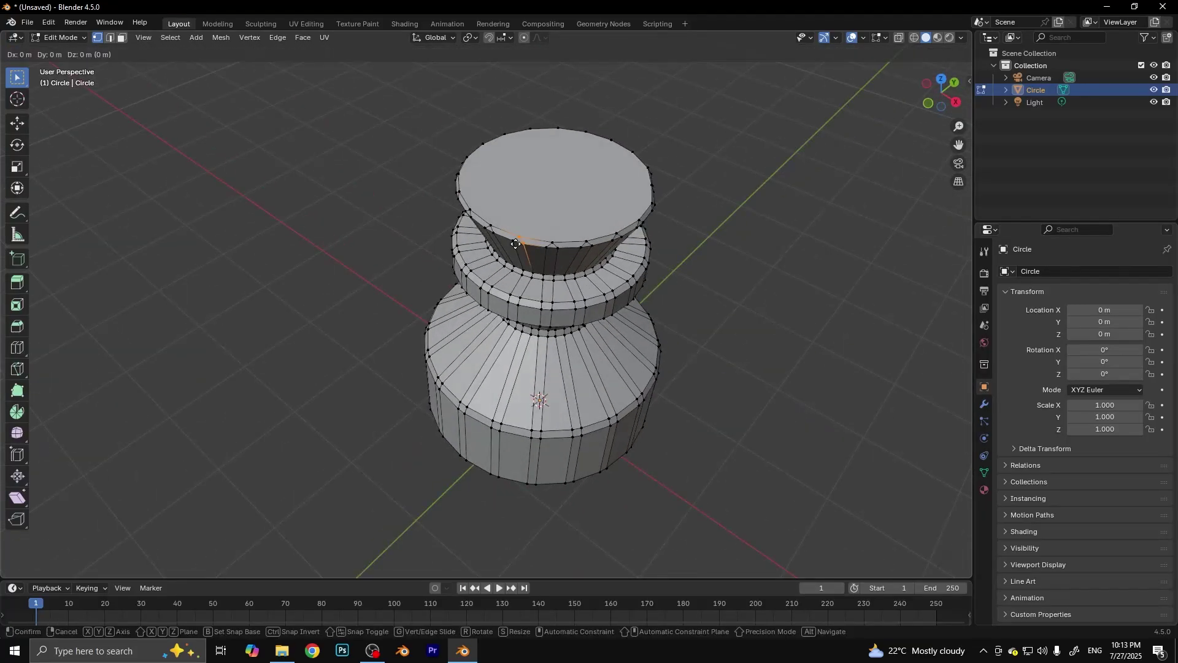
pyautogui.press('g')
pyautogui.click(435, 254)
pyautogui.hotkey('ctrl', 'z')
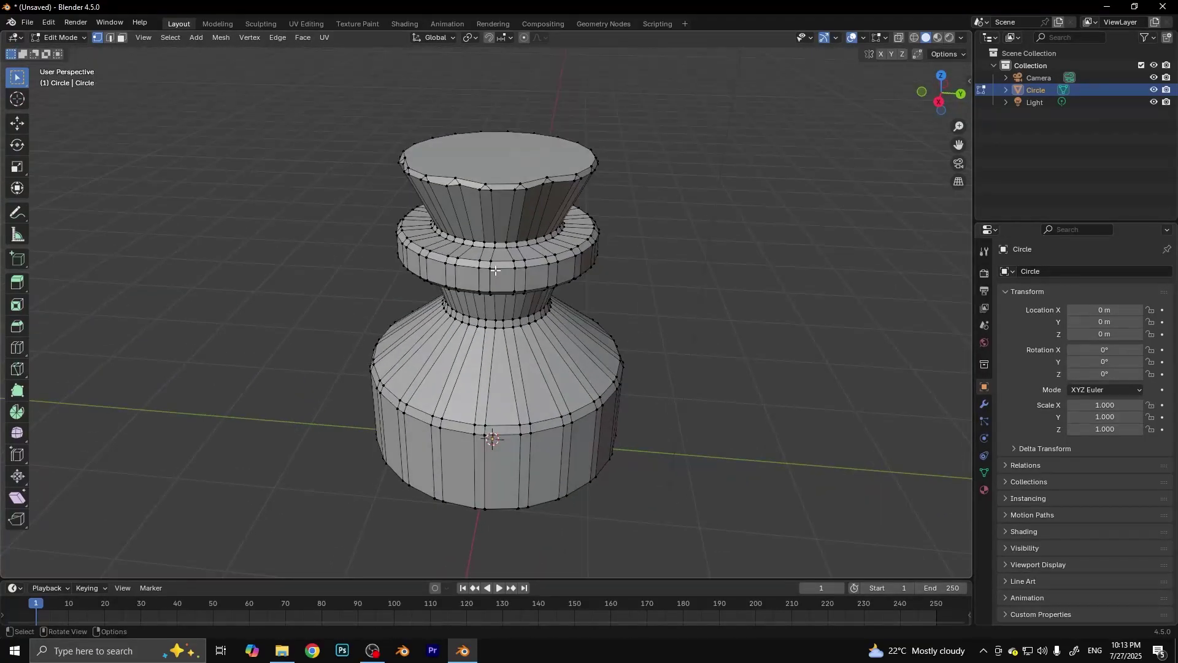
pyautogui.click(484, 265)
pyautogui.press('g')
pyautogui.press('x')
pyautogui.click(692, 301)
pyautogui.moveTo(692, 301); pyautogui.dragTo(613, 377, button='middle')
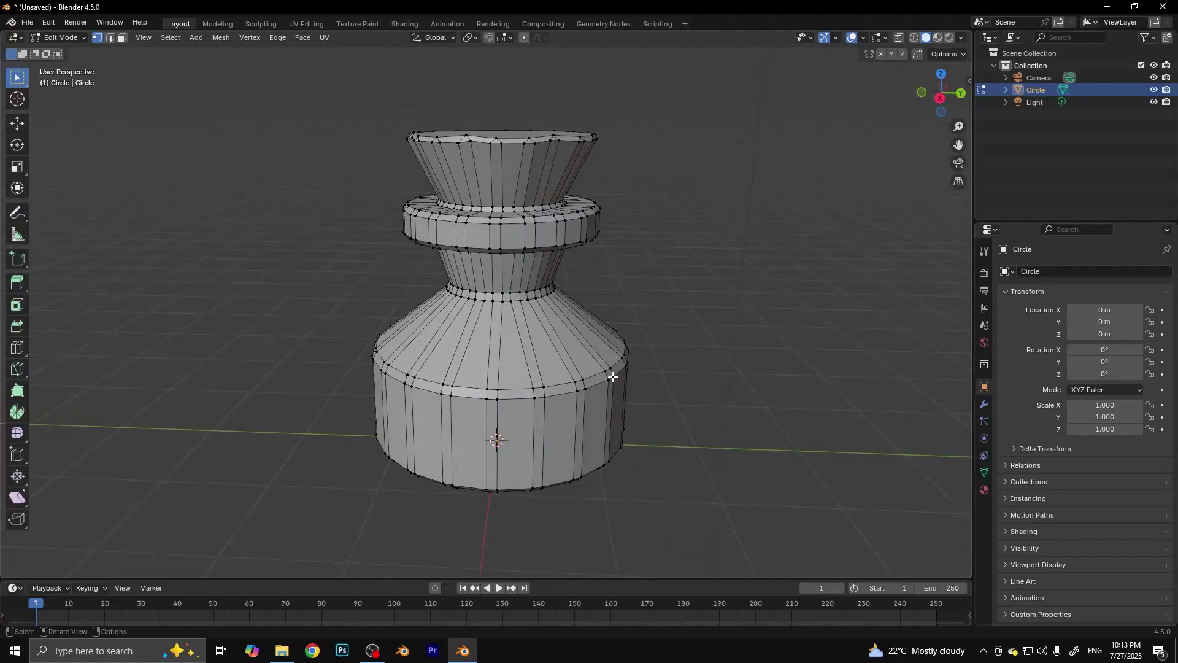
# Step: Select the shoulder rim edge loop and scale it up to 1.139
pyautogui.keyDown('alt'); pyautogui.click(516, 394); pyautogui.keyUp('alt')
pyautogui.press('s')
pyautogui.click(538, 381)
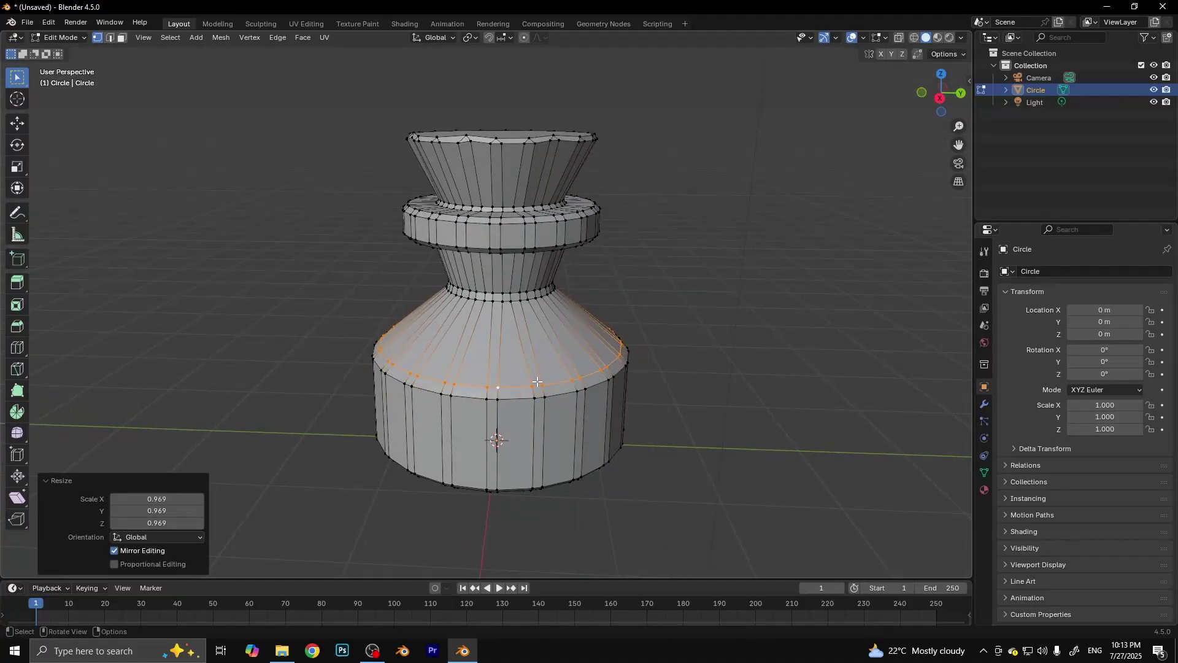
pyautogui.hotkey('ctrl', 'z')
pyautogui.press('s')
pyautogui.click(543, 368)
# Step: Move the rim loop down along Z with proportional editing into a squat vase shape
pyautogui.press('g')
pyautogui.press('z')
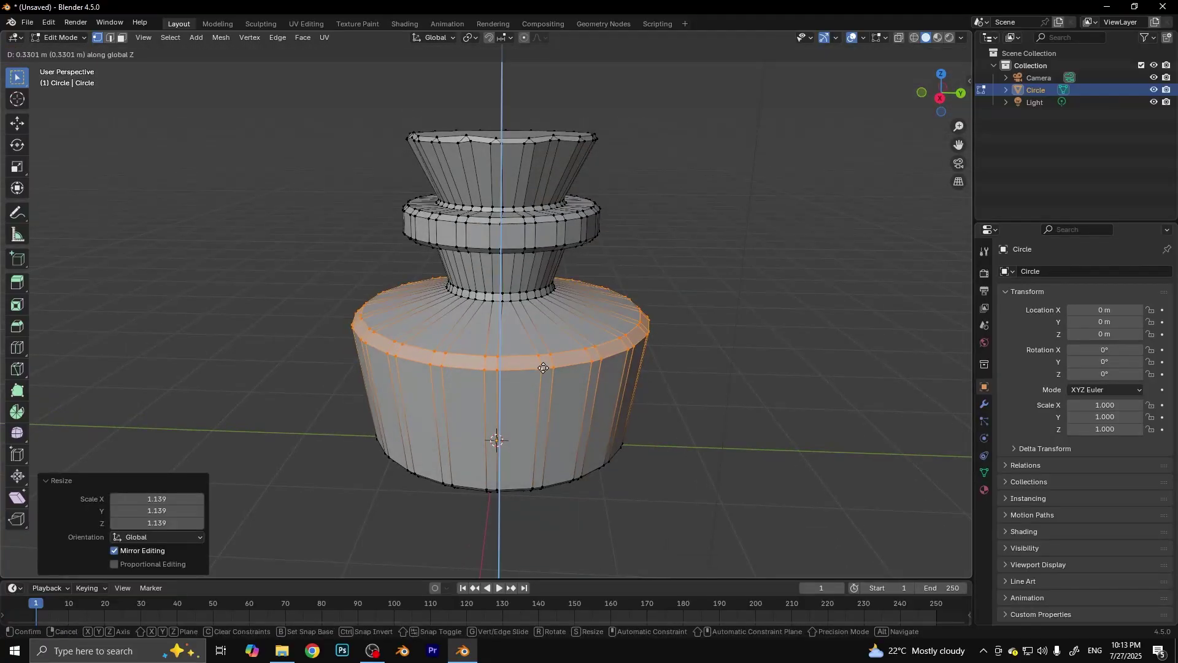
pyautogui.press('o')
pyautogui.scroll(5, 570, 372)
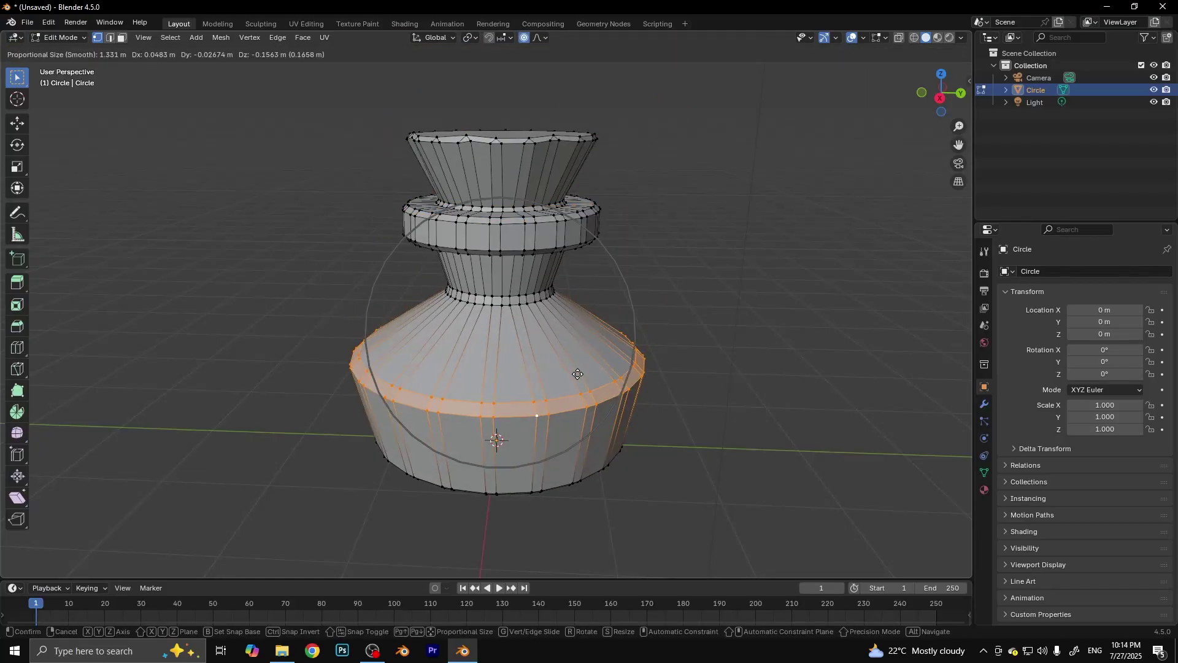
pyautogui.scroll(-4, 578, 368)
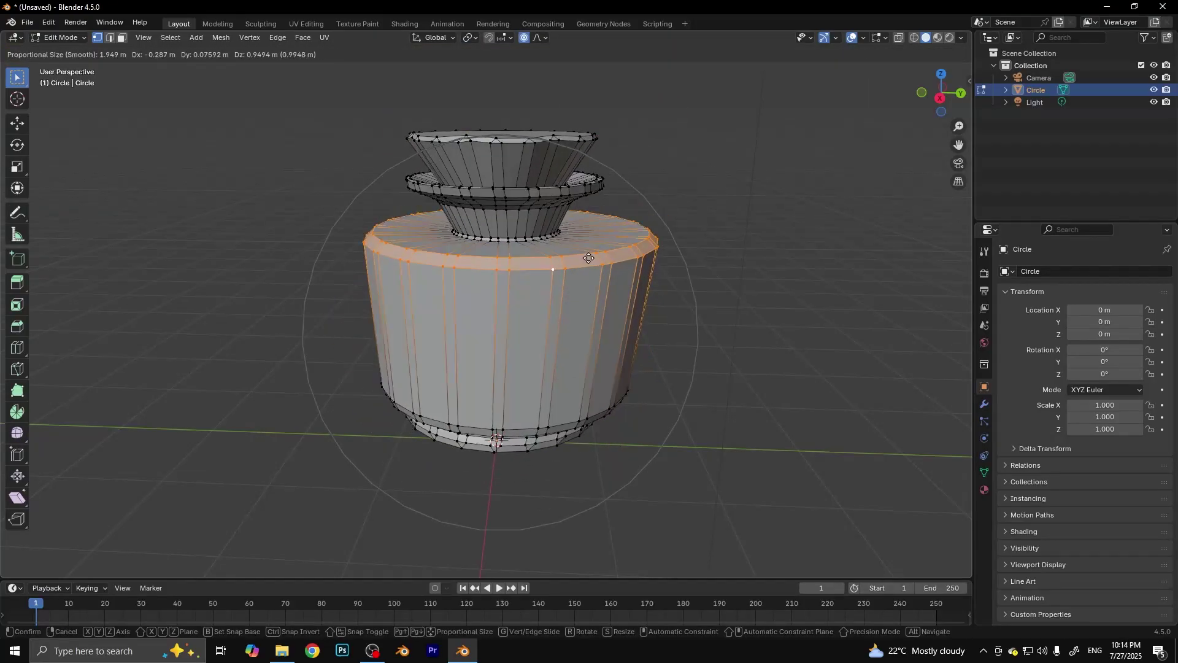
pyautogui.scroll(2, 582, 347)
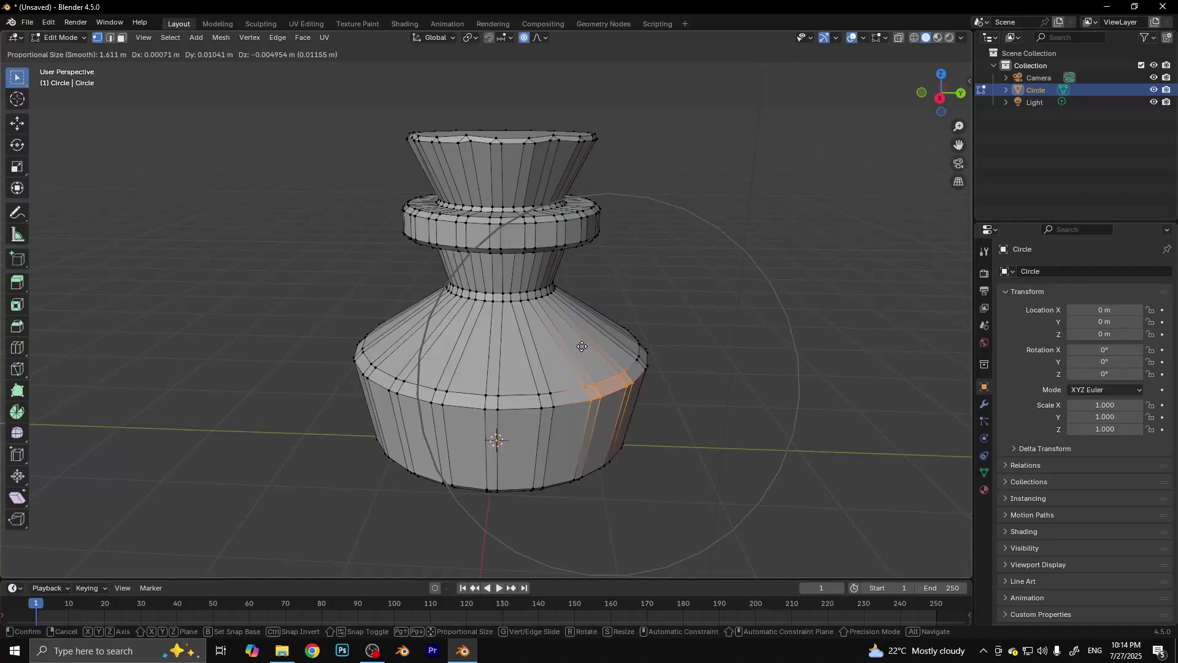
pyautogui.click(662, 329)
pyautogui.hotkey('alt', 'a')
pyautogui.moveTo(663, 328)
pyautogui.mouseDown(button='middle')
pyautogui.moveTo(387, 363)
pyautogui.moveTo(689, 339)
pyautogui.mouseUp(button='middle')
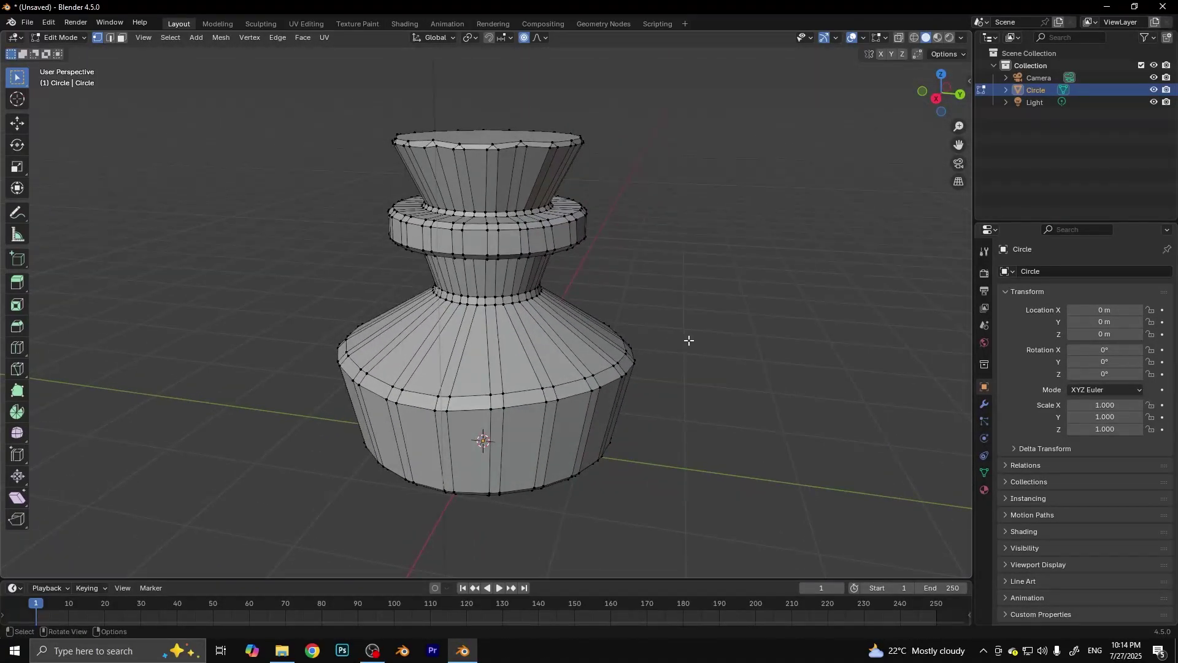
# Step: Smart UV Project unwrap the whole vase mesh
pyautogui.press('a')
pyautogui.press('u')
pyautogui.click(643, 362)
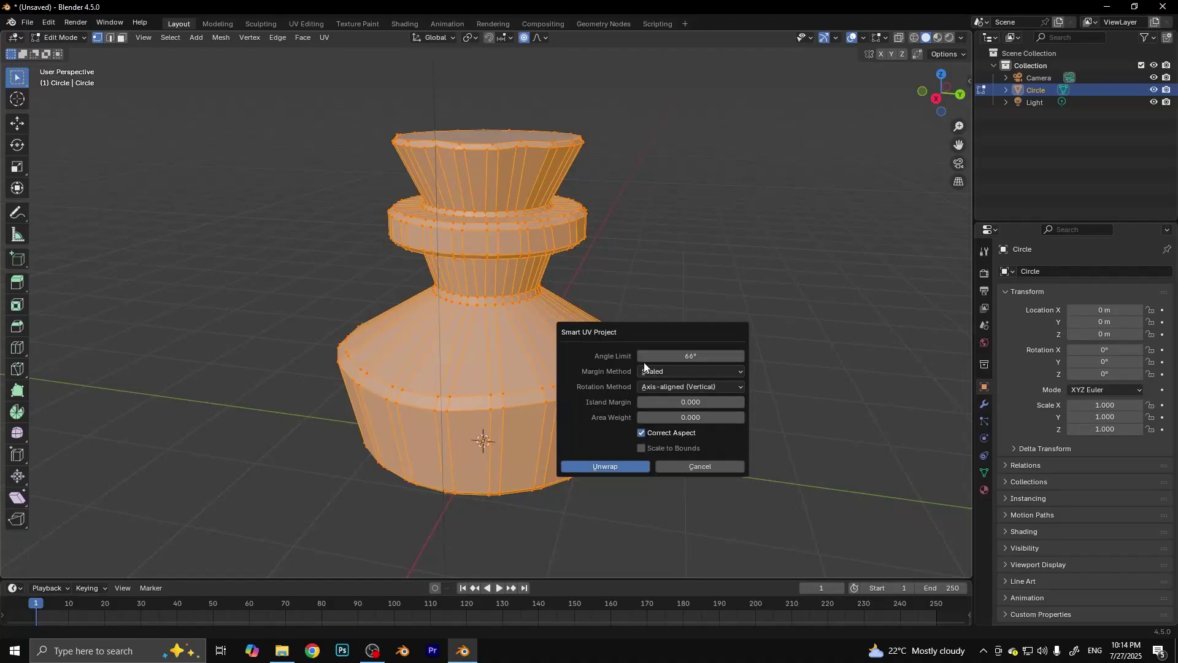
pyautogui.click(606, 467)
# Step: In the Texture Paint workspace, add a brown Base Color paint texture to the vase
pyautogui.click(358, 23)
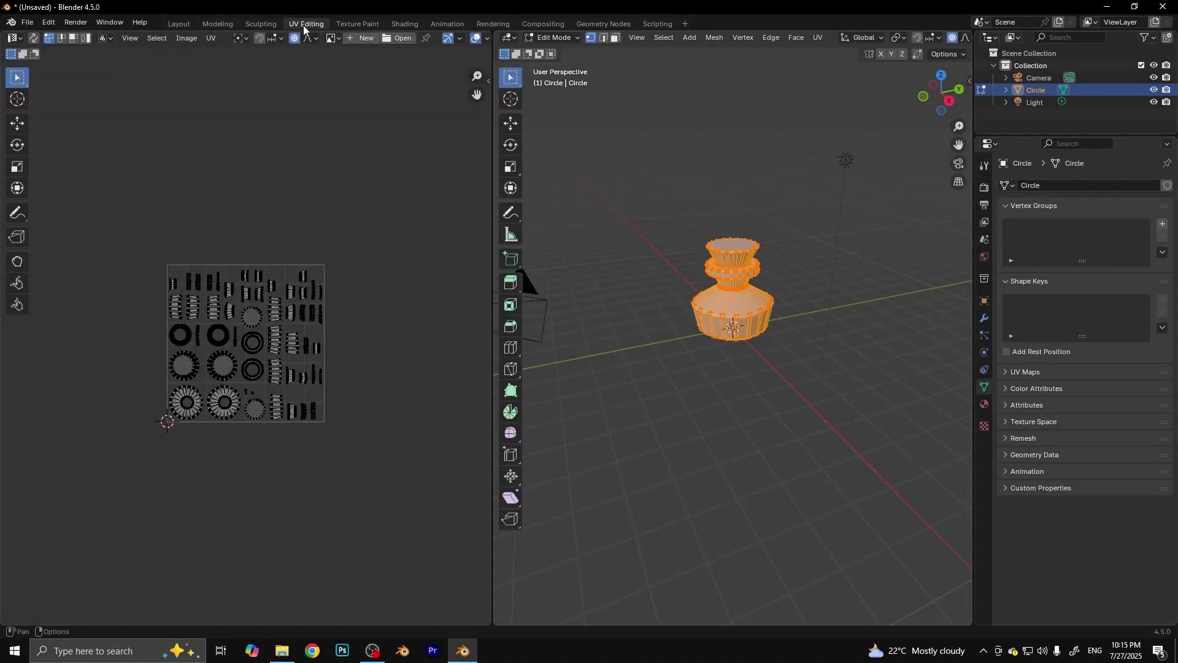
pyautogui.moveTo(403, 328); pyautogui.dragTo(137, 331)
pyautogui.scroll(3, 643, 422)
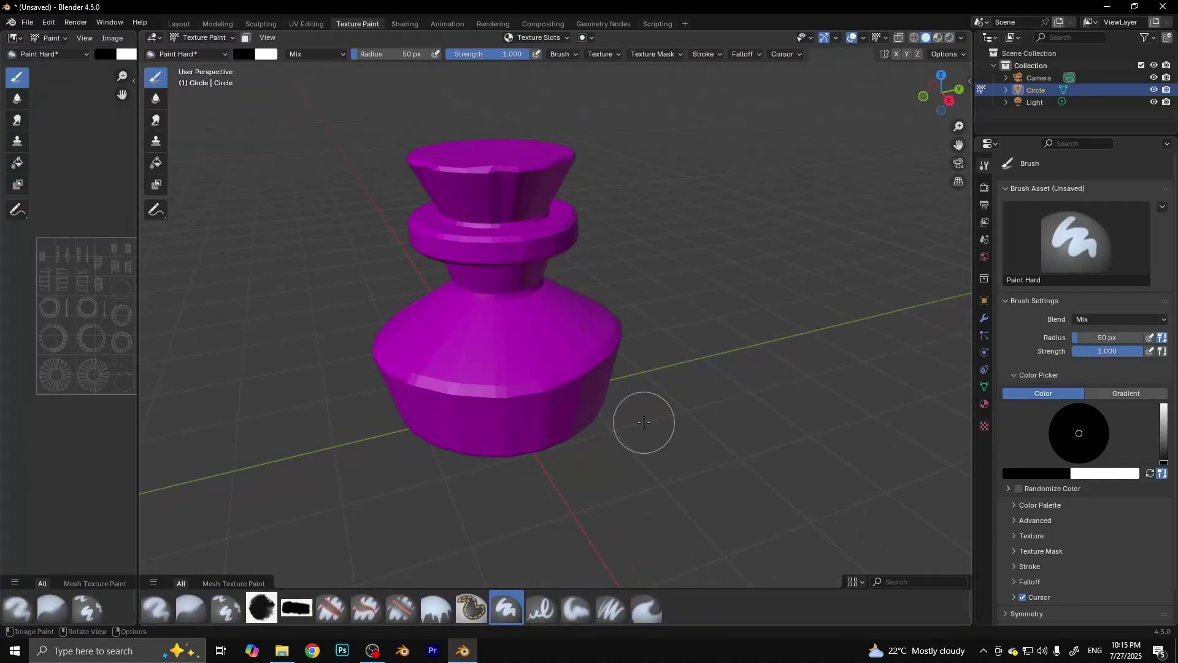
pyautogui.click(537, 37)
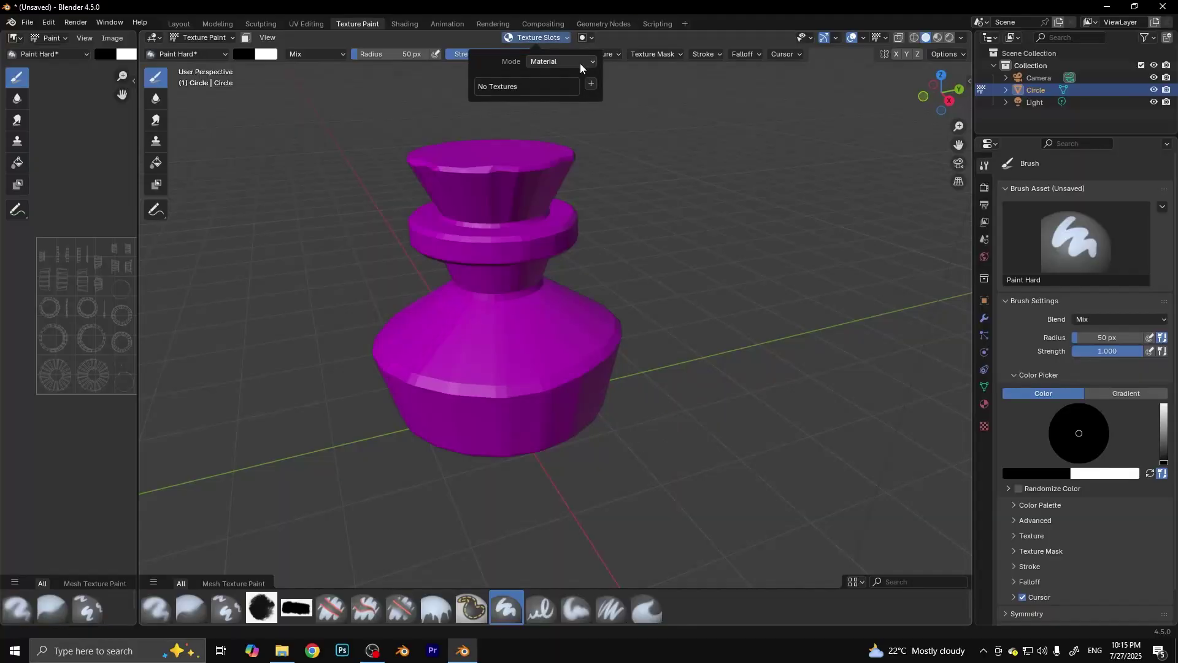
pyautogui.click(598, 86)
pyautogui.click(643, 195)
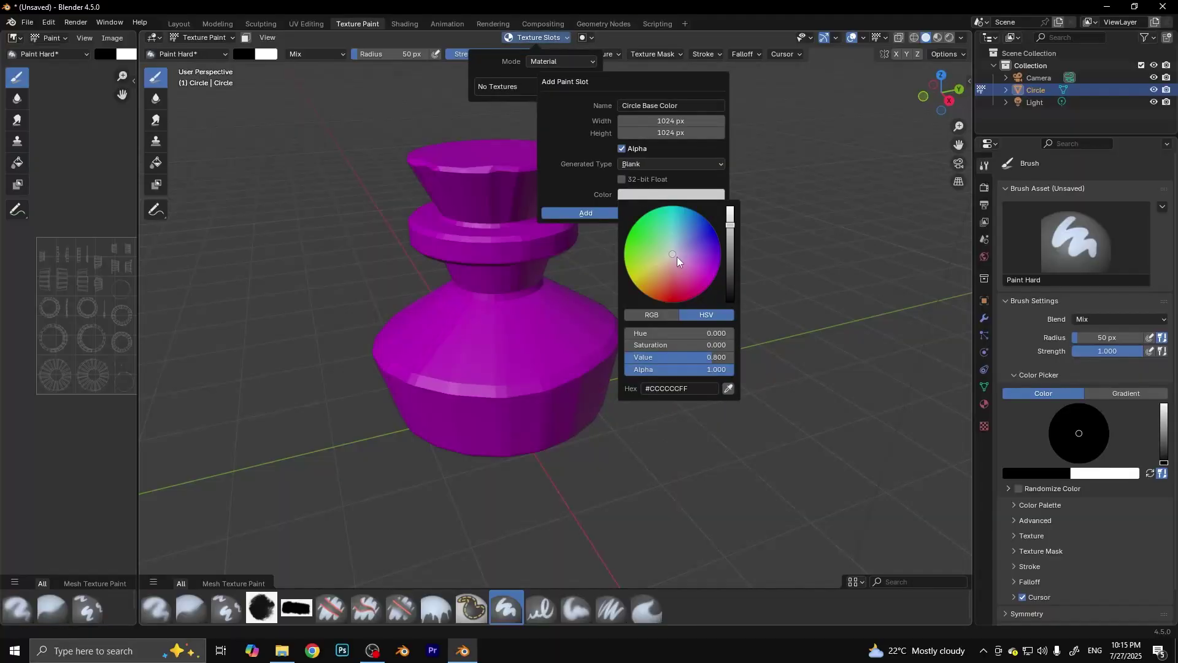
pyautogui.moveTo(675, 266); pyautogui.dragTo(656, 280)
pyautogui.scroll(-4, 685, 277)
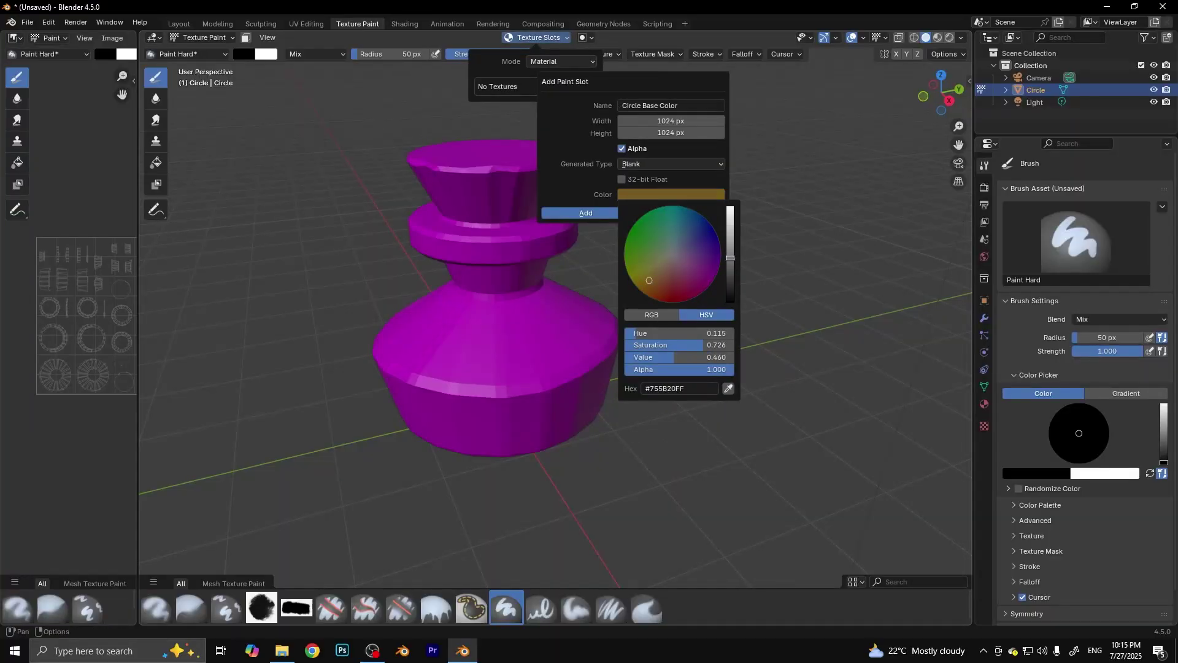
pyautogui.scroll(-2, 686, 276)
pyautogui.scroll(-2, 686, 277)
# Step: Shade the viewport with texture colour and Flat lighting, and widen the Image Editor
pyautogui.click(586, 213)
pyautogui.click(961, 38)
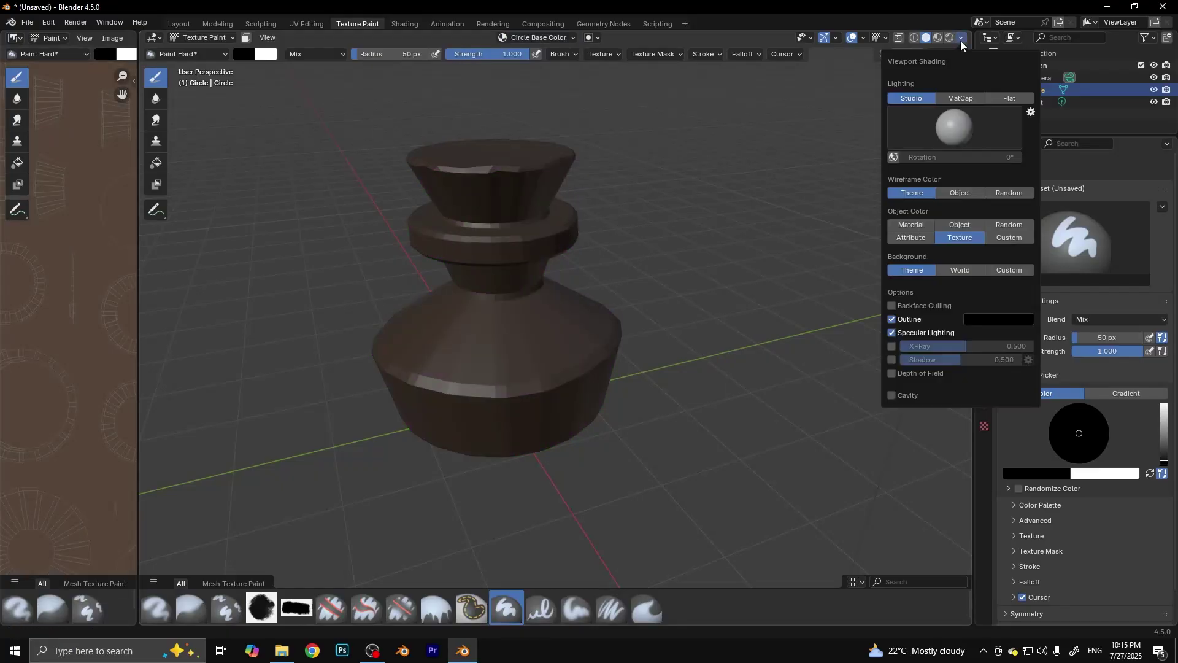
pyautogui.click(1015, 74)
pyautogui.moveTo(138, 258)
pyautogui.mouseDown()
pyautogui.moveTo(176, 258)
pyautogui.moveTo(203, 293)
pyautogui.moveTo(221, 293)
pyautogui.mouseUp()
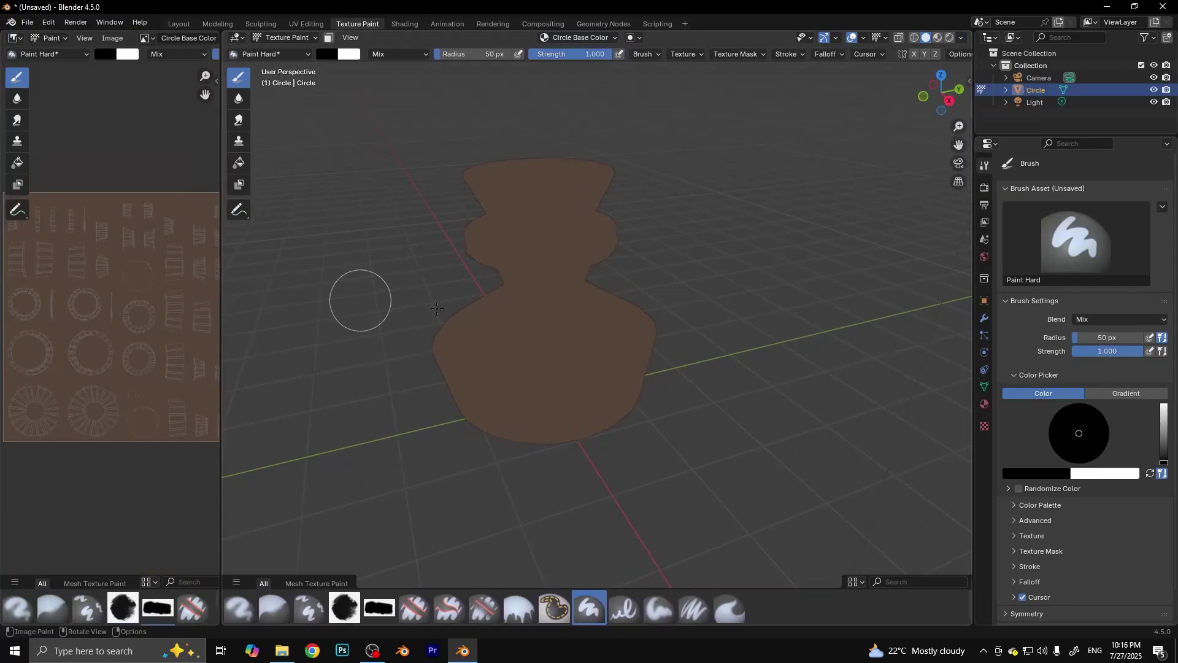
# Step: Sample the bottle's brown and darken the lower body with a 110 px brush at strength 0.327
pyautogui.press('s')
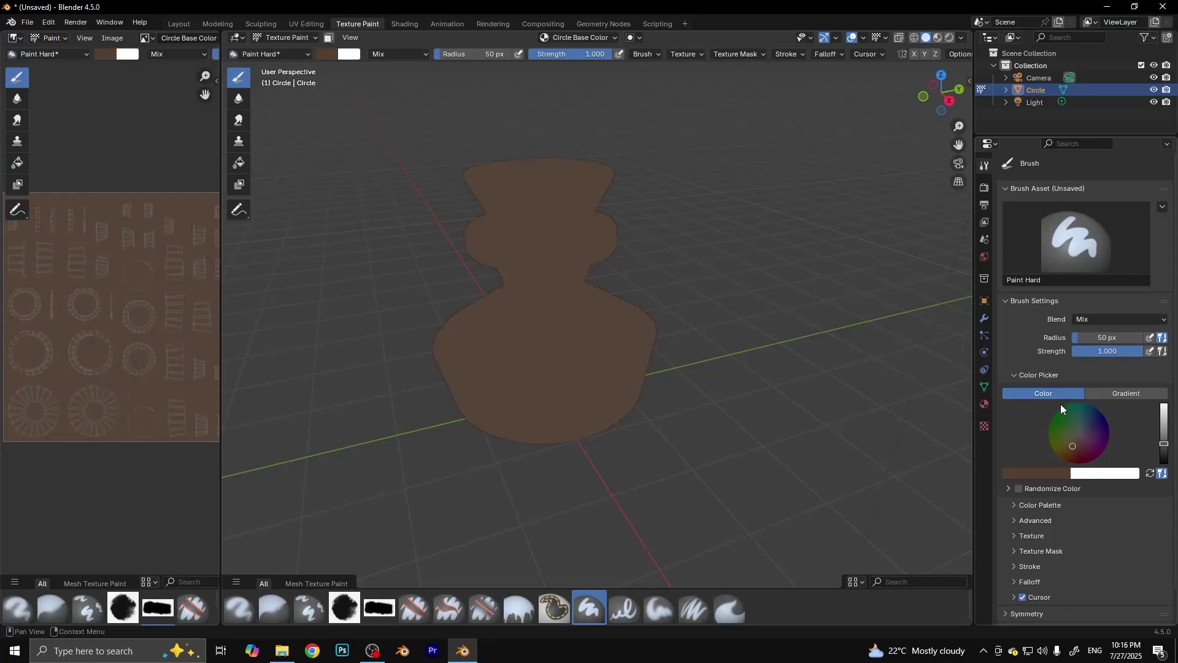
pyautogui.scroll(-1, 1061, 408)
pyautogui.press('f')
pyautogui.click(528, 393)
pyautogui.hotkey('shift', 'f')
pyautogui.click(523, 446)
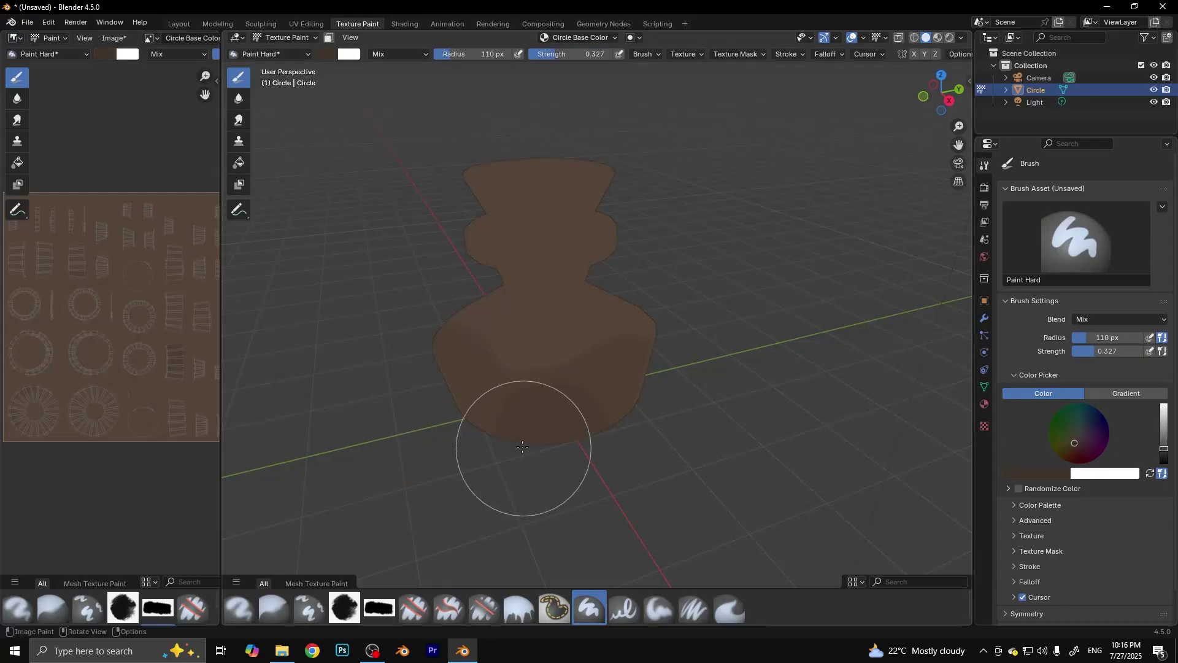
pyautogui.moveTo(565, 476); pyautogui.dragTo(612, 413)
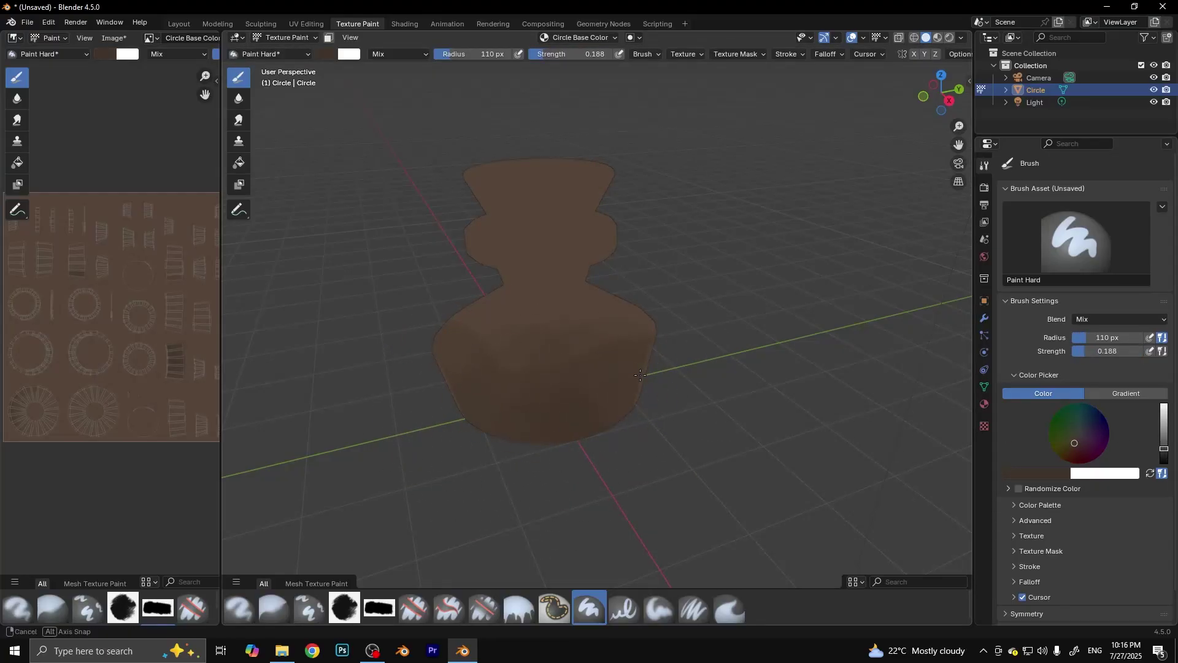
# Step: Orbit around the bottle, choose a lighter grey and paint the neck with it
pyautogui.moveTo(640, 374); pyautogui.dragTo(528, 397, button='middle')
pyautogui.moveTo(547, 450); pyautogui.dragTo(710, 386, button='middle')
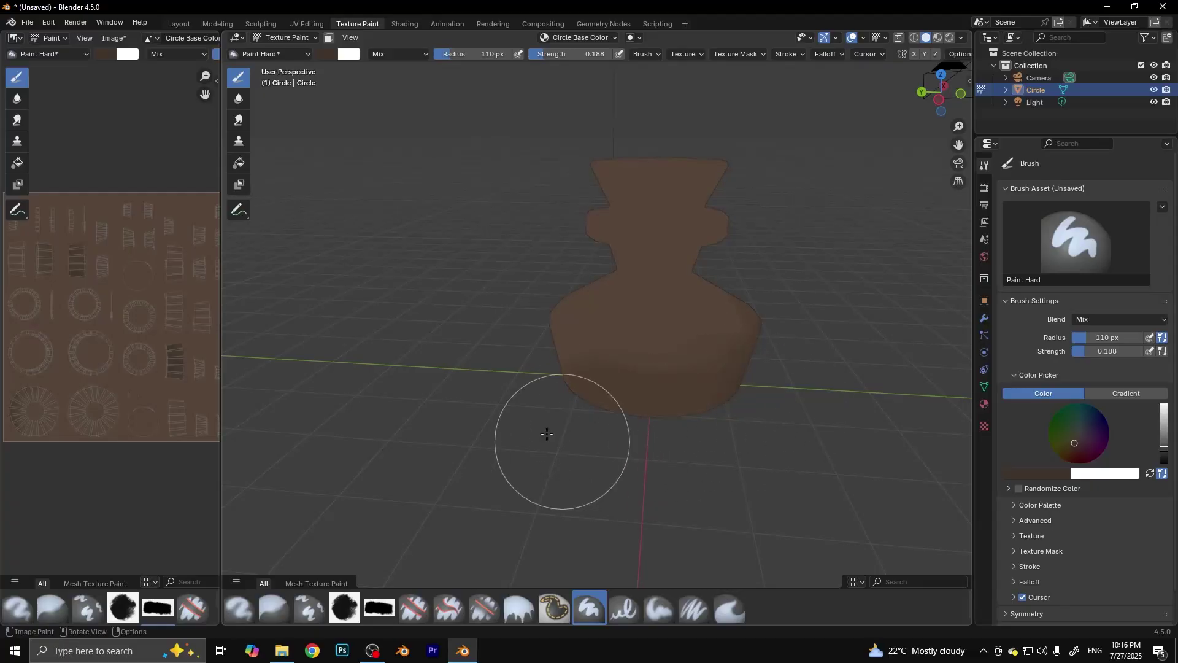
pyautogui.moveTo(547, 434); pyautogui.dragTo(631, 382, button='middle')
pyautogui.click(1078, 430)
pyautogui.moveTo(1164, 448); pyautogui.dragTo(1169, 444)
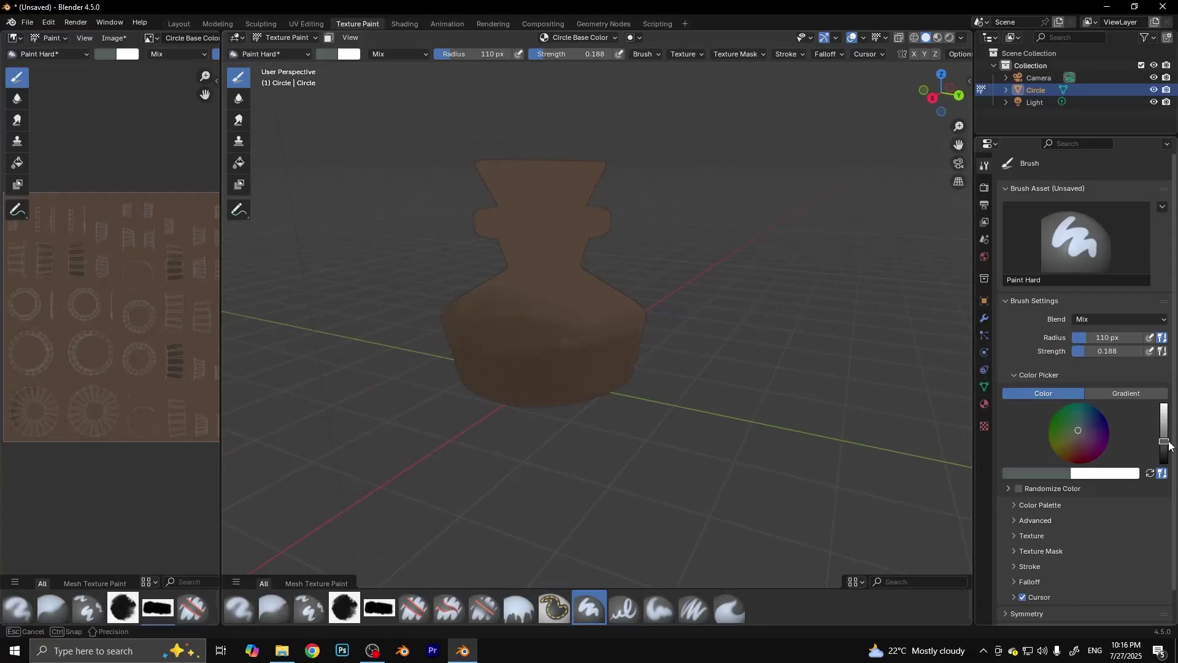
pyautogui.moveTo(522, 278)
pyautogui.mouseDown()
pyautogui.moveTo(555, 294)
pyautogui.moveTo(612, 189)
pyautogui.mouseUp()
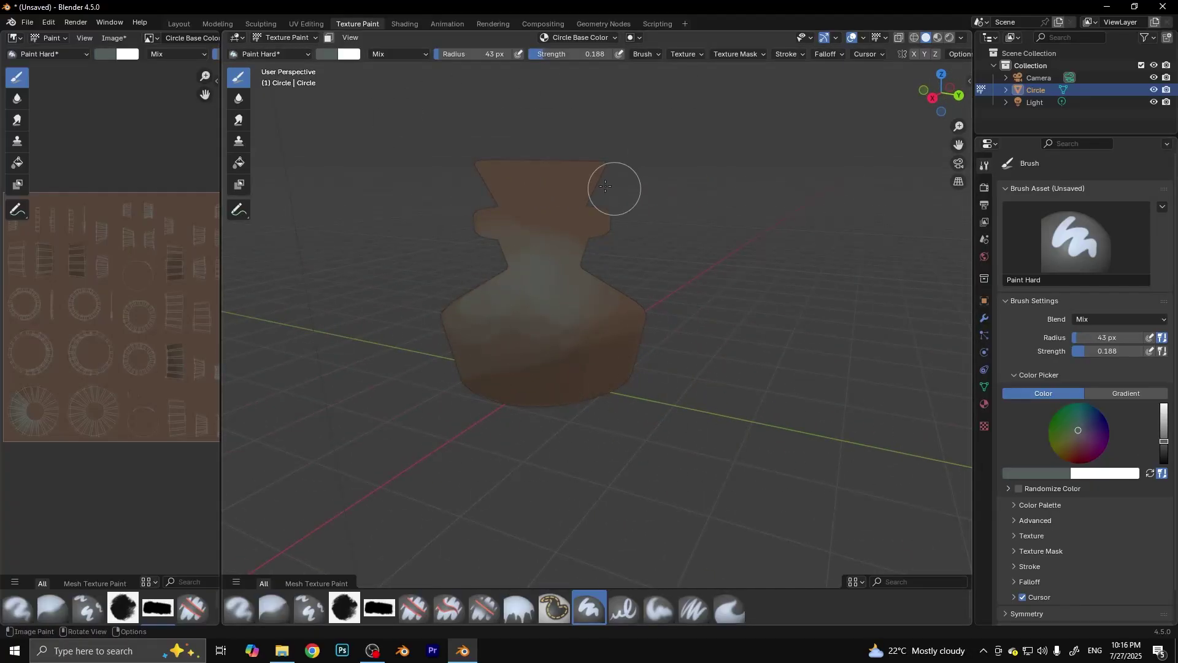
# Step: Switch to the Custom01 brush and set its strength to 0.861
pyautogui.hotkey('shift', 'space')
pyautogui.click(303, 104)
pyautogui.hotkey('shift', 'f')
pyautogui.click(545, 308)
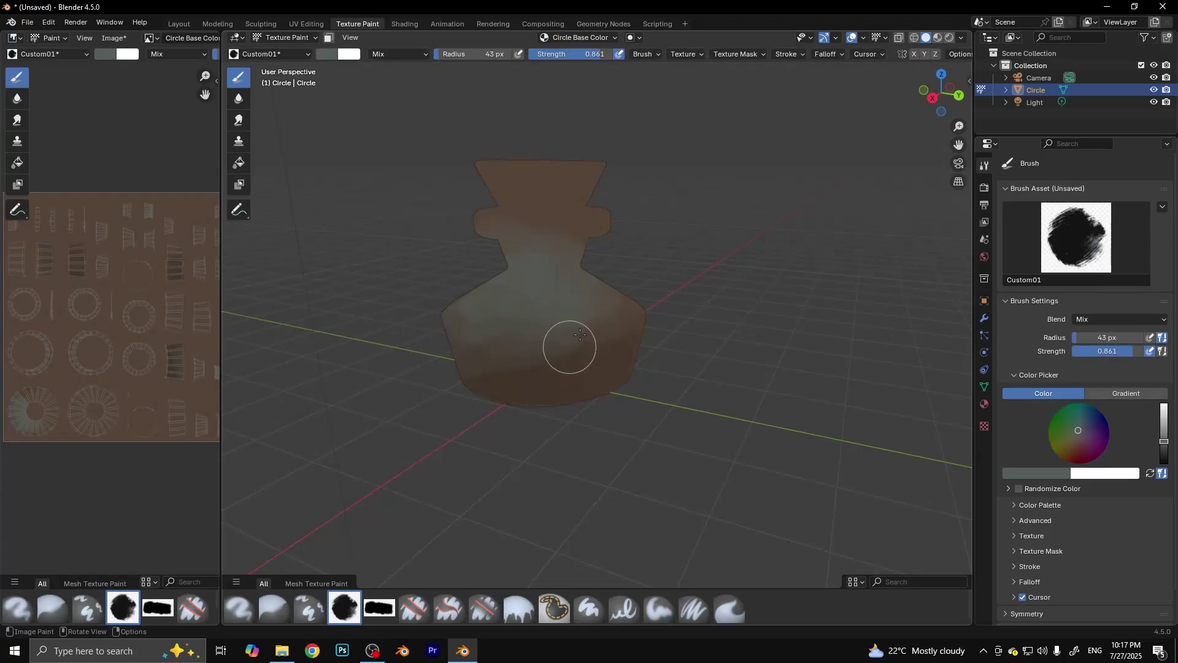
pyautogui.moveTo(579, 334); pyautogui.dragTo(665, 360, button='middle')
pyautogui.hotkey('shift', 'f')
pyautogui.click(612, 292)
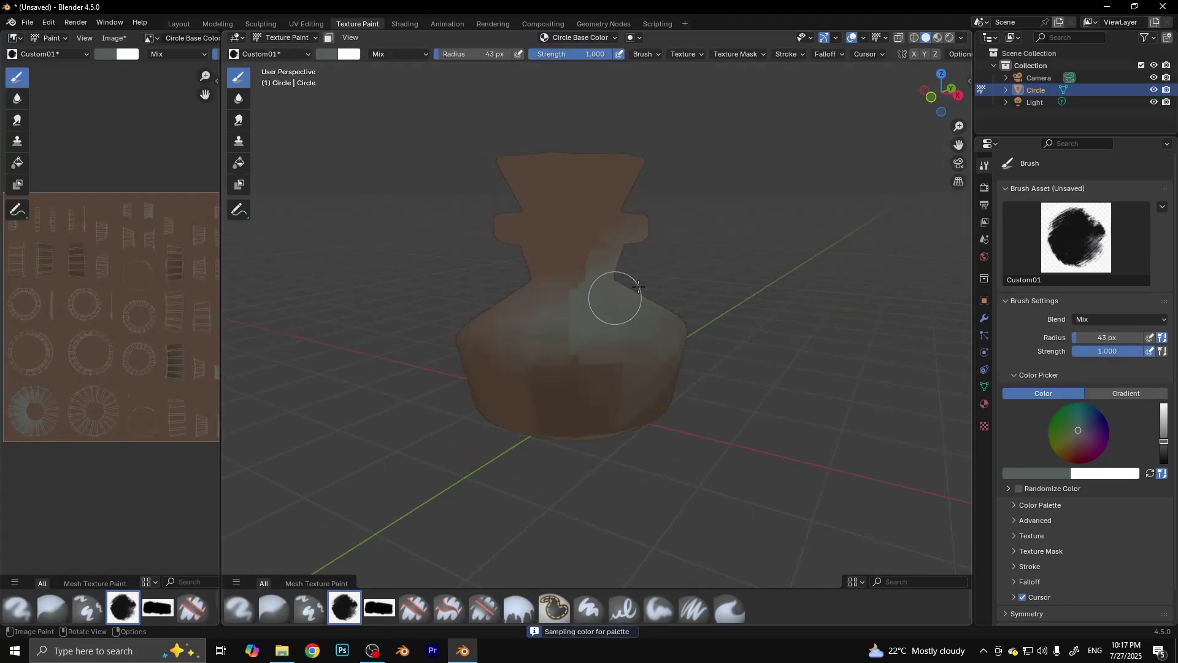
# Step: Return to Paint Hard at strength 0.709 and cover the upper body in pale paint
pyautogui.hotkey('shift', 'space')
pyautogui.click(546, 117)
pyautogui.hotkey('shift', 'f')
pyautogui.click(565, 324)
pyautogui.moveTo(499, 307); pyautogui.dragTo(552, 320, button='middle')
pyautogui.moveTo(521, 356); pyautogui.dragTo(659, 329)
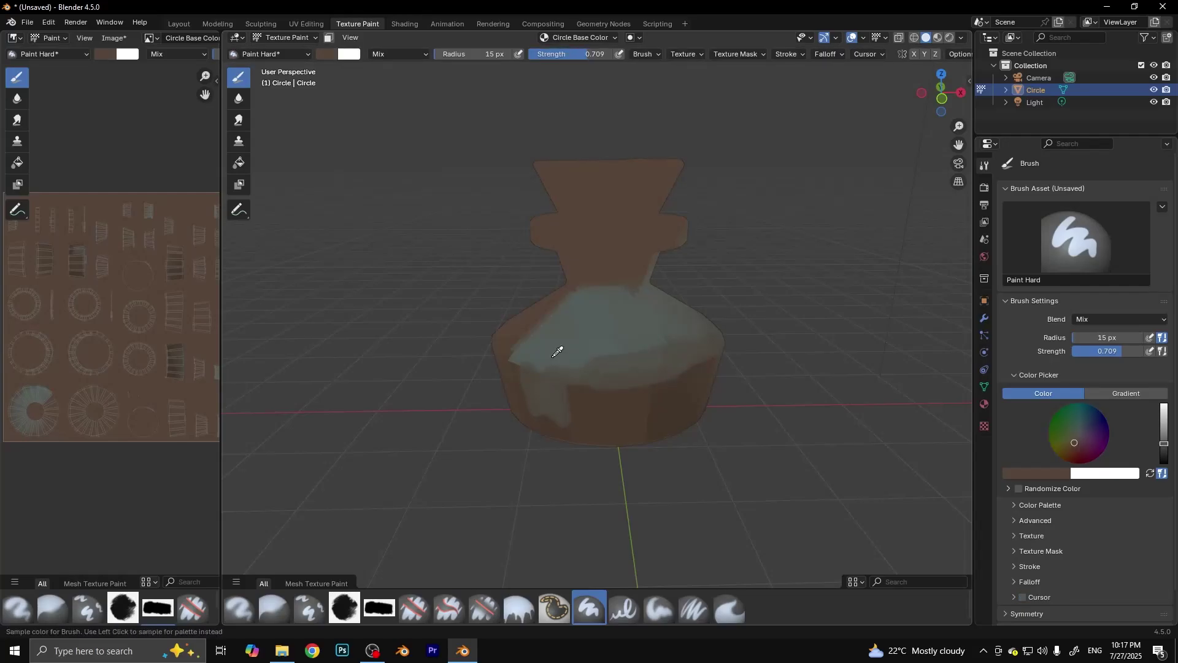
pyautogui.moveTo(521, 360); pyautogui.dragTo(592, 353)
# Step: Sample colours from the bottle and add brown strokes on the lower body
pyautogui.press('s')
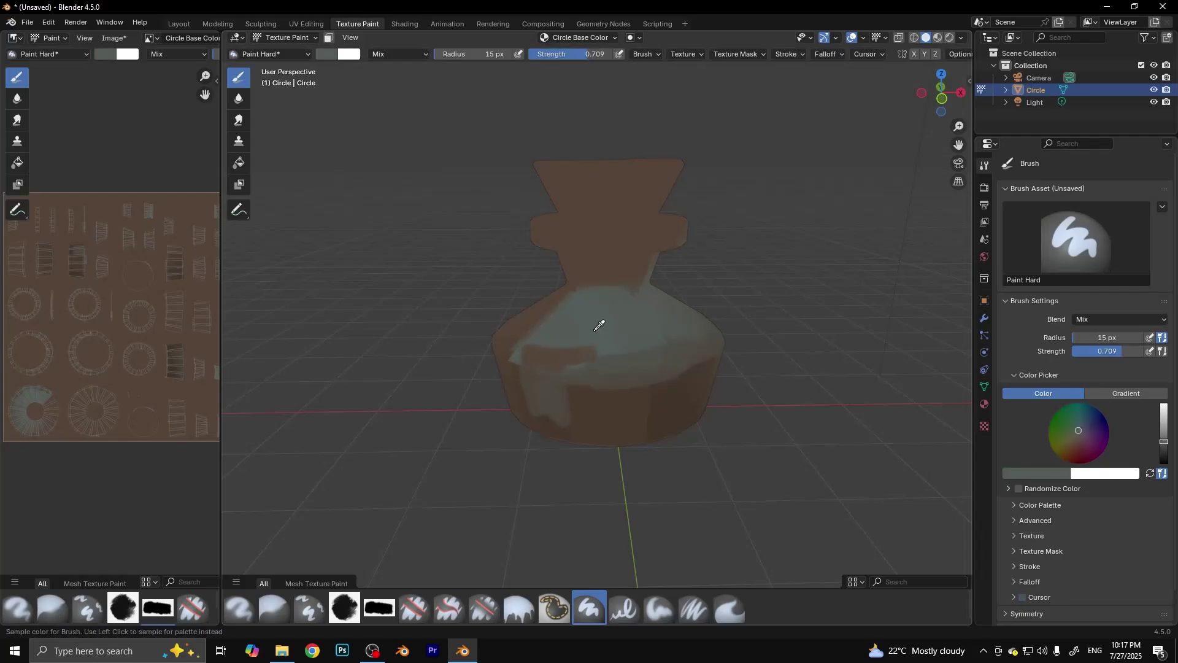
pyautogui.moveTo(546, 425); pyautogui.dragTo(612, 415)
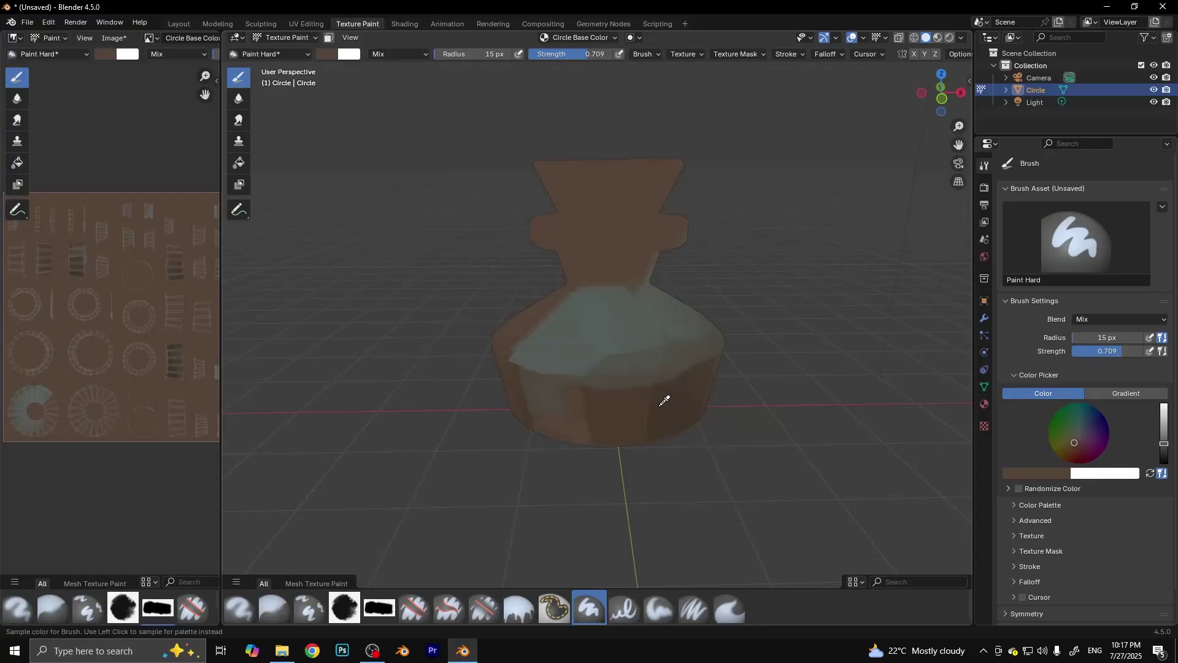
pyautogui.press('s')
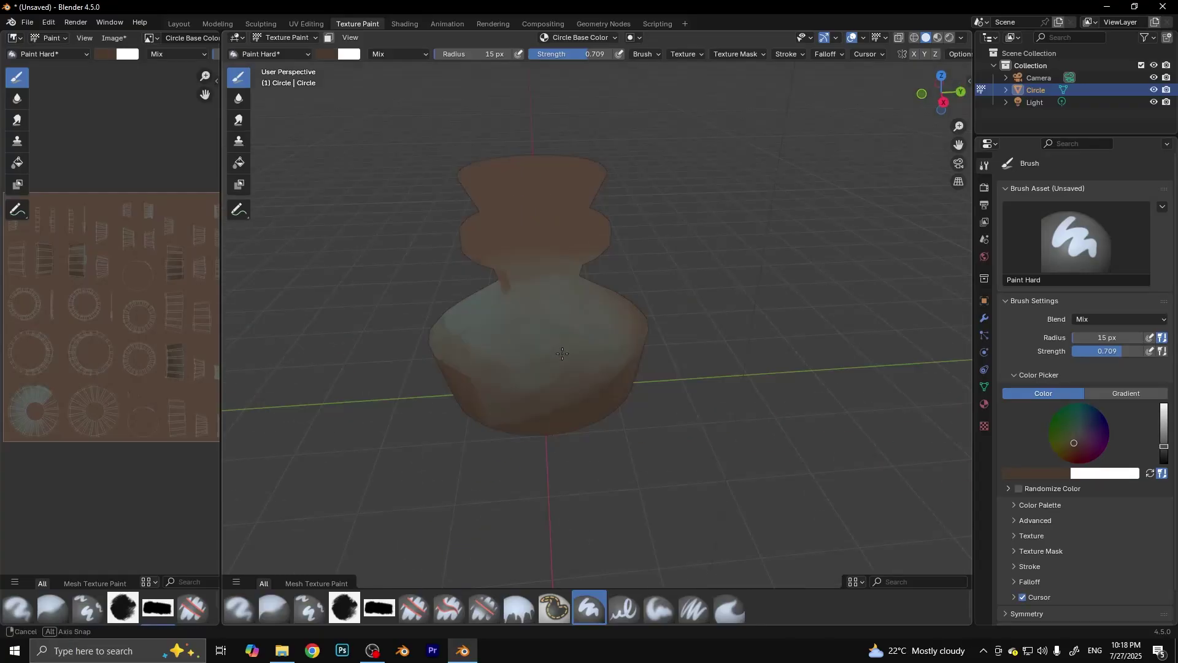
pyautogui.moveTo(591, 398); pyautogui.dragTo(343, 393, button='middle')
# Step: Try the Blur brush, then Paint Soft Pressure at strength 1.000, orbiting the bottle
pyautogui.click(301, 54)
pyautogui.click(202, 110)
pyautogui.click(304, 59)
pyautogui.click(602, 306)
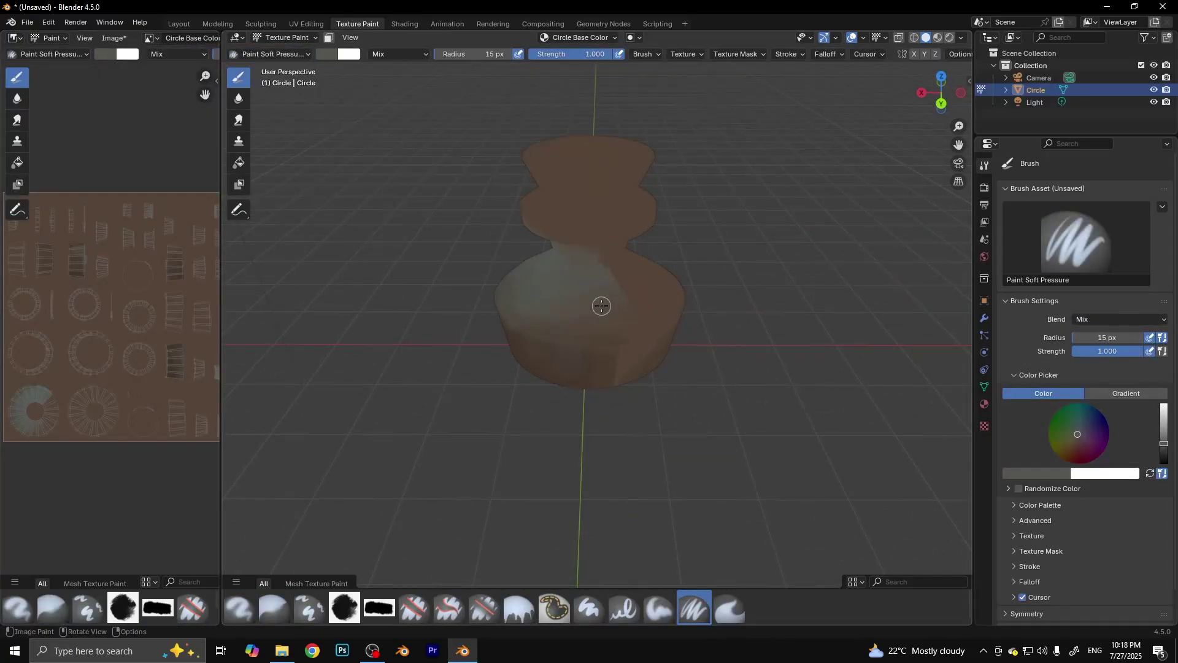
pyautogui.hotkey('shift', 'f')
pyautogui.press('Escape')
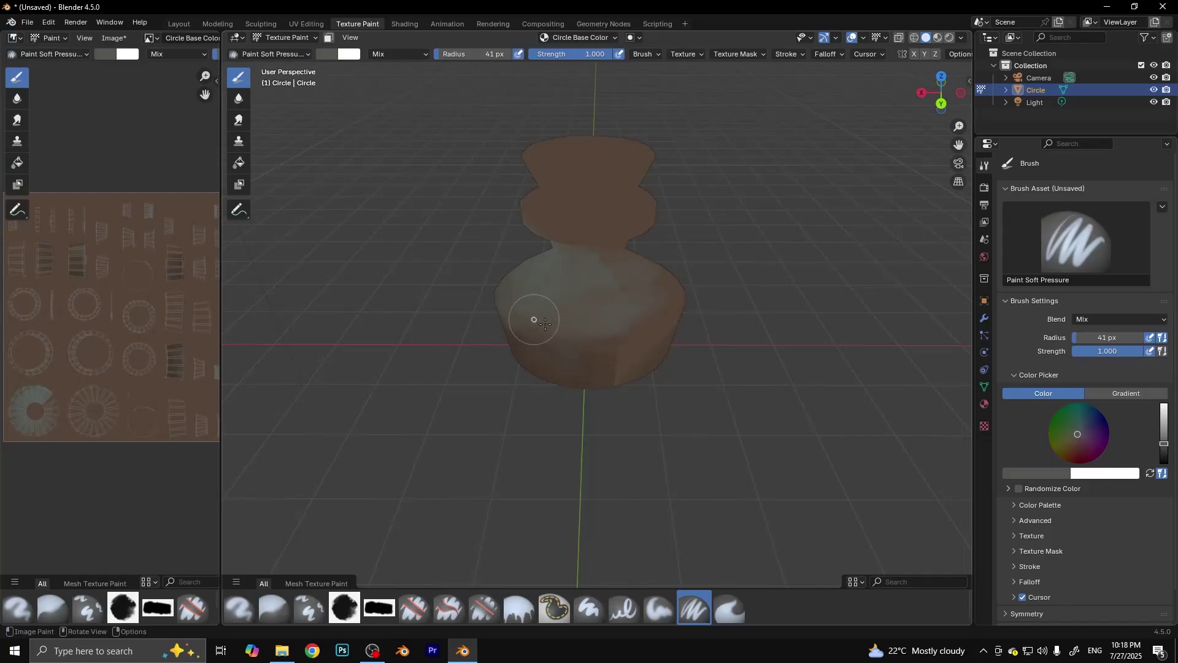
pyautogui.moveTo(625, 294); pyautogui.dragTo(711, 336, button='middle')
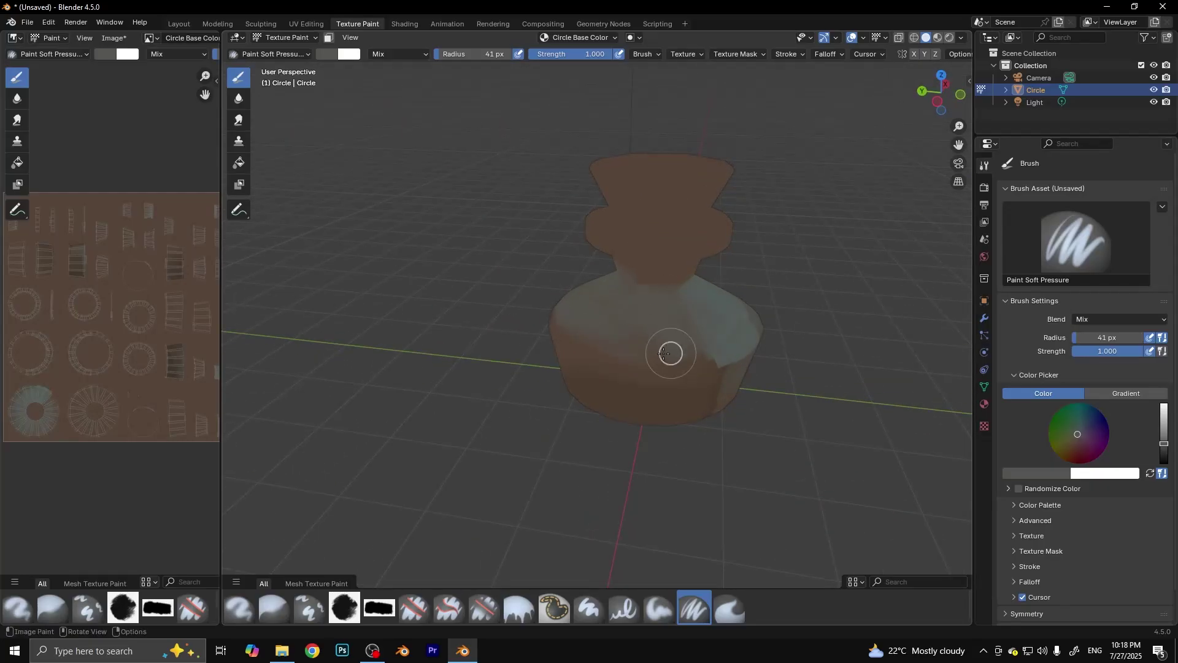
pyautogui.moveTo(621, 329); pyautogui.dragTo(581, 327, button='middle')
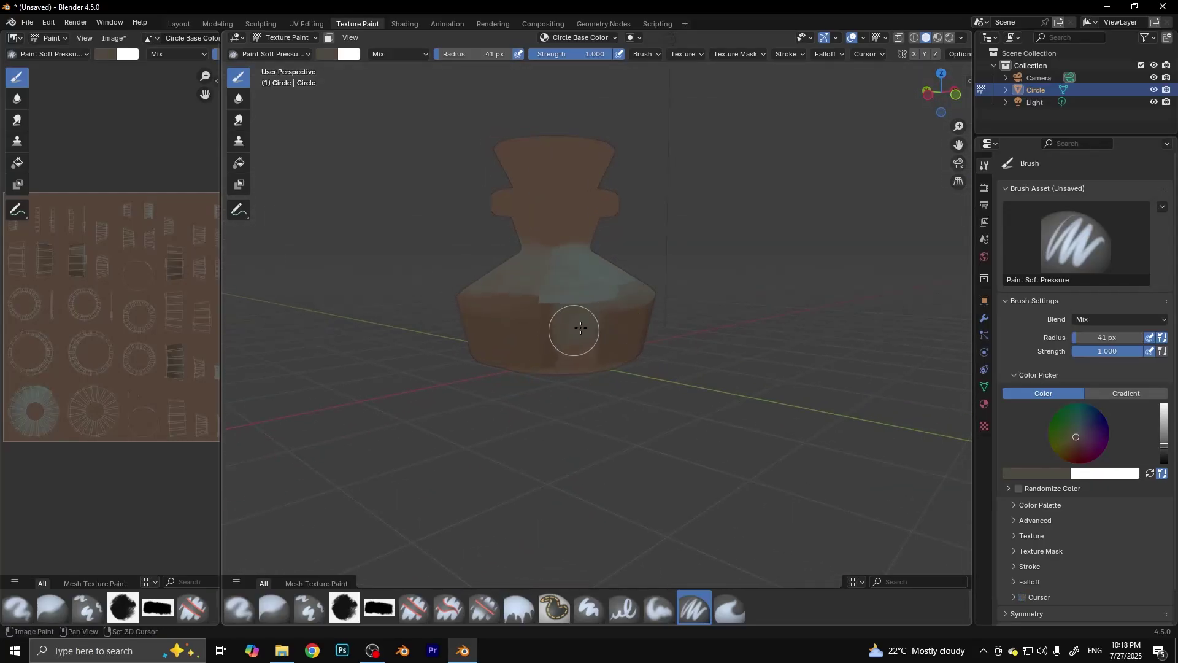
# Step: Switch back to Paint Hard, sample a bottle colour and shrink the brush to 22 px
pyautogui.click(313, 57)
pyautogui.click(405, 172)
pyautogui.moveTo(500, 348); pyautogui.dragTo(531, 389, button='middle')
pyautogui.press('s')
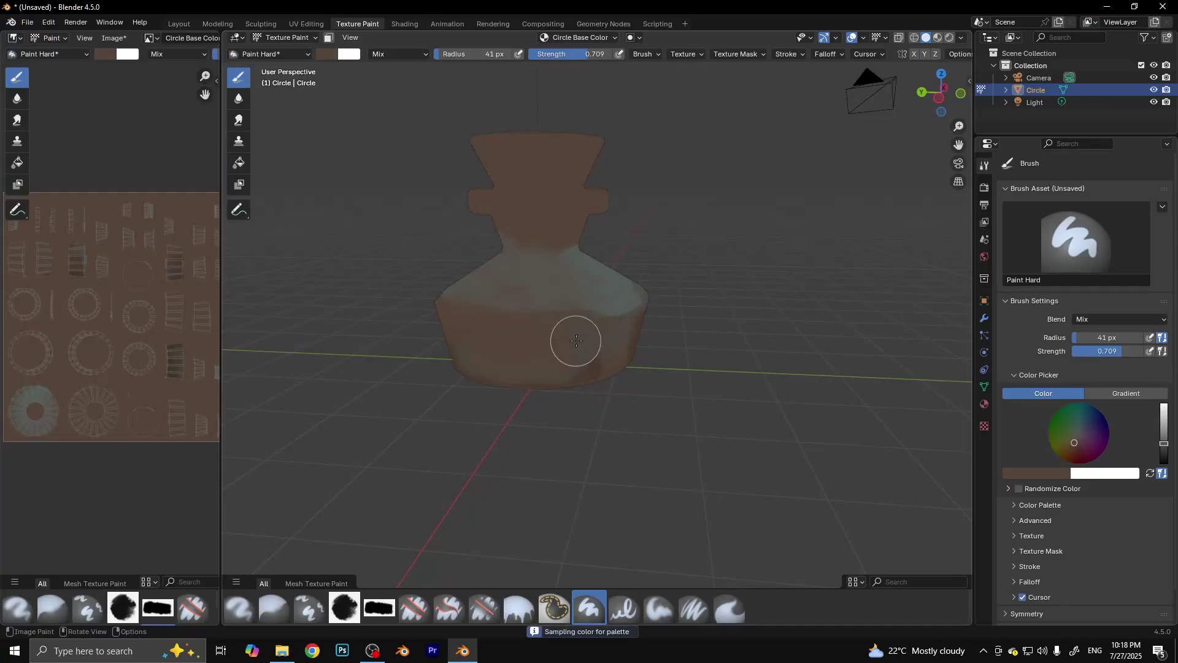
pyautogui.moveTo(522, 323)
pyautogui.mouseDown(button='middle')
pyautogui.moveTo(560, 389)
pyautogui.moveTo(550, 362)
pyautogui.moveTo(563, 346)
pyautogui.mouseUp(button='middle')
pyautogui.press('f')
pyautogui.click(575, 400)
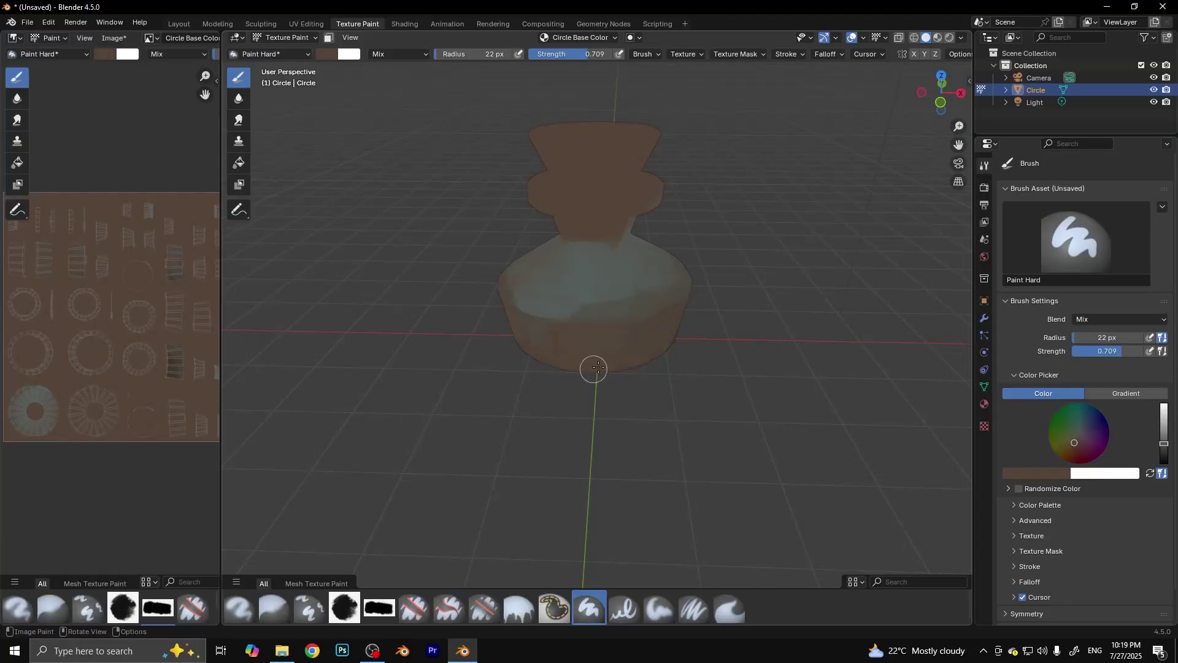
# Step: Sample colours from the bottle body and neck while orbiting around it
pyautogui.press('s')
pyautogui.moveTo(577, 394); pyautogui.dragTo(513, 227, button='middle')
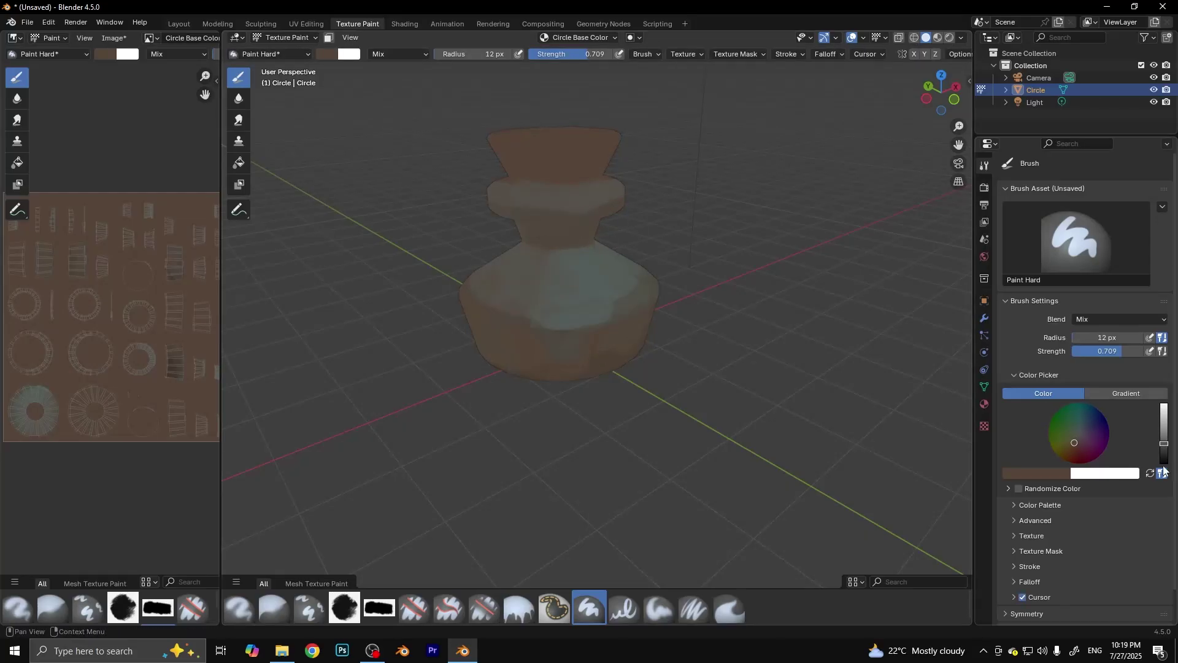
pyautogui.press('s')
pyautogui.press('s')
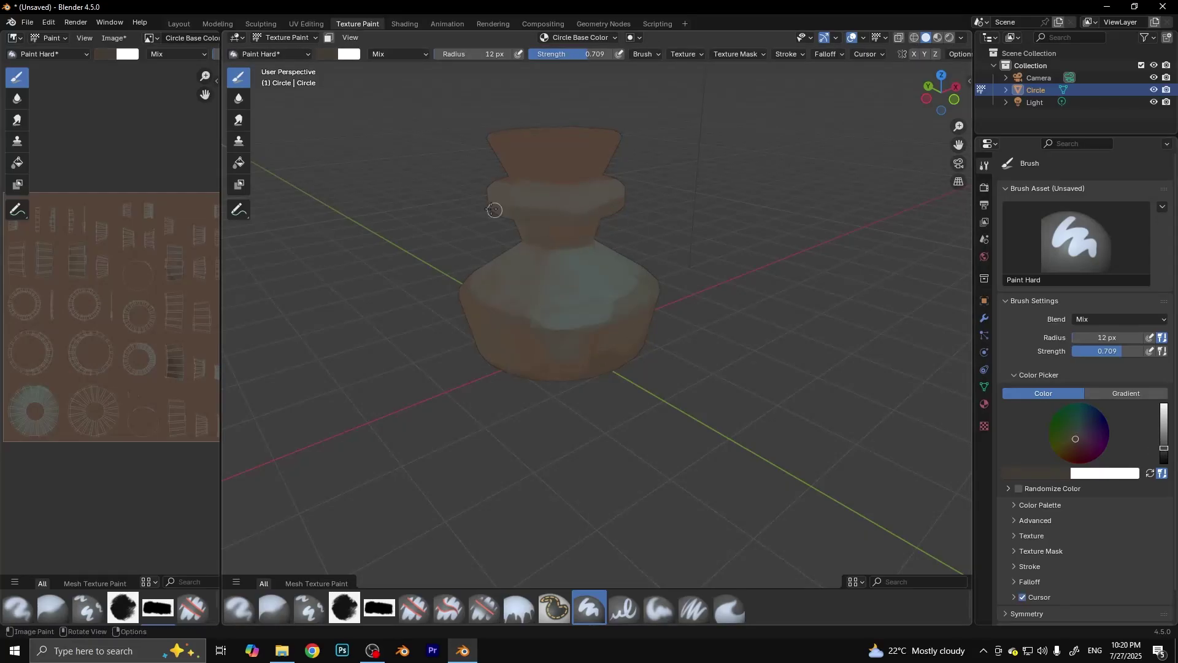
pyautogui.moveTo(802, 114); pyautogui.dragTo(563, 229, button='middle')
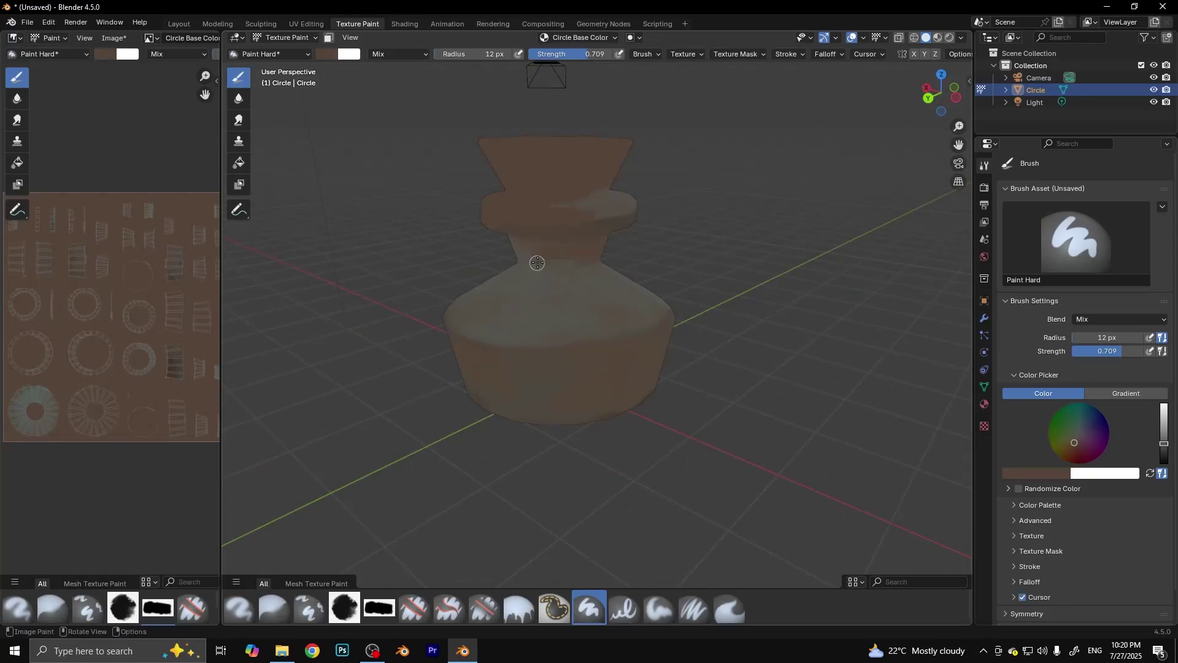
pyautogui.press('s')
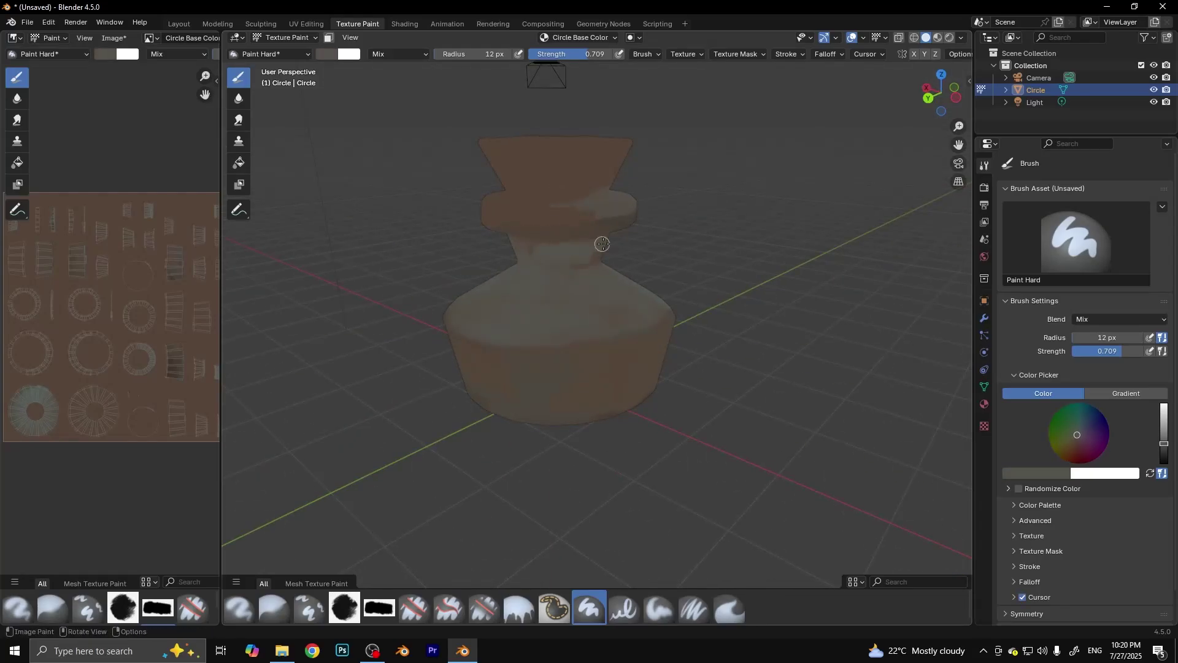
pyautogui.moveTo(603, 243)
pyautogui.mouseDown(button='middle')
pyautogui.moveTo(743, 269)
pyautogui.moveTo(639, 255)
pyautogui.mouseUp(button='middle')
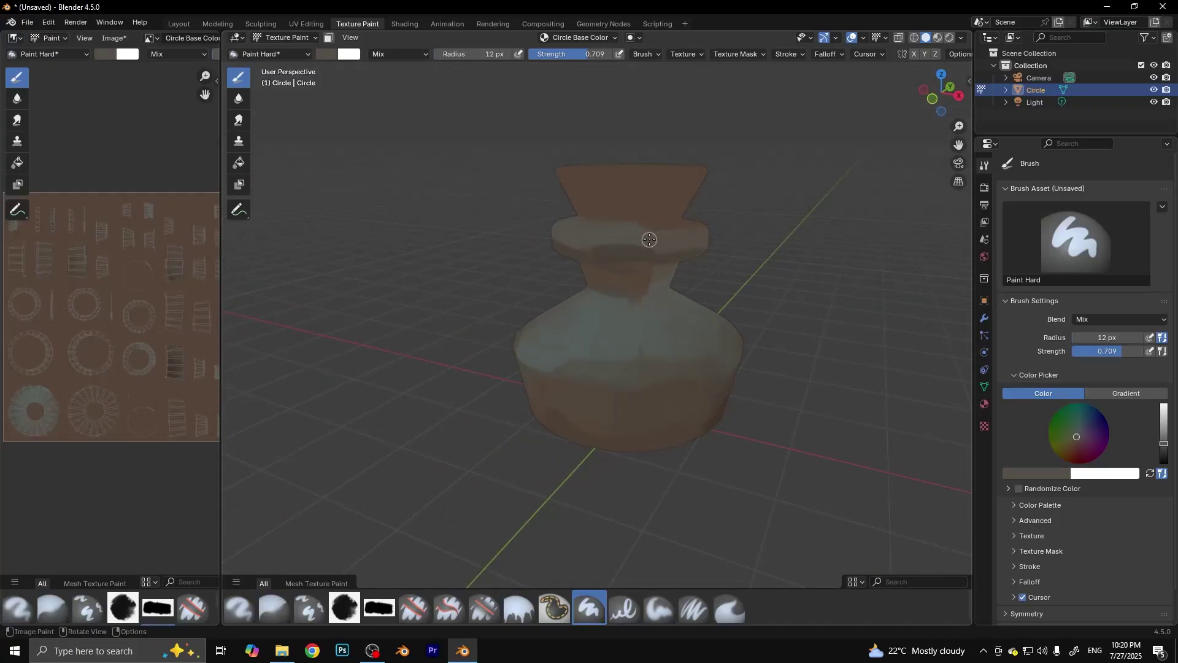
# Step: Sample a grey from the bottle while orbiting to check the blended paint
pyautogui.moveTo(727, 318); pyautogui.dragTo(694, 359, button='middle')
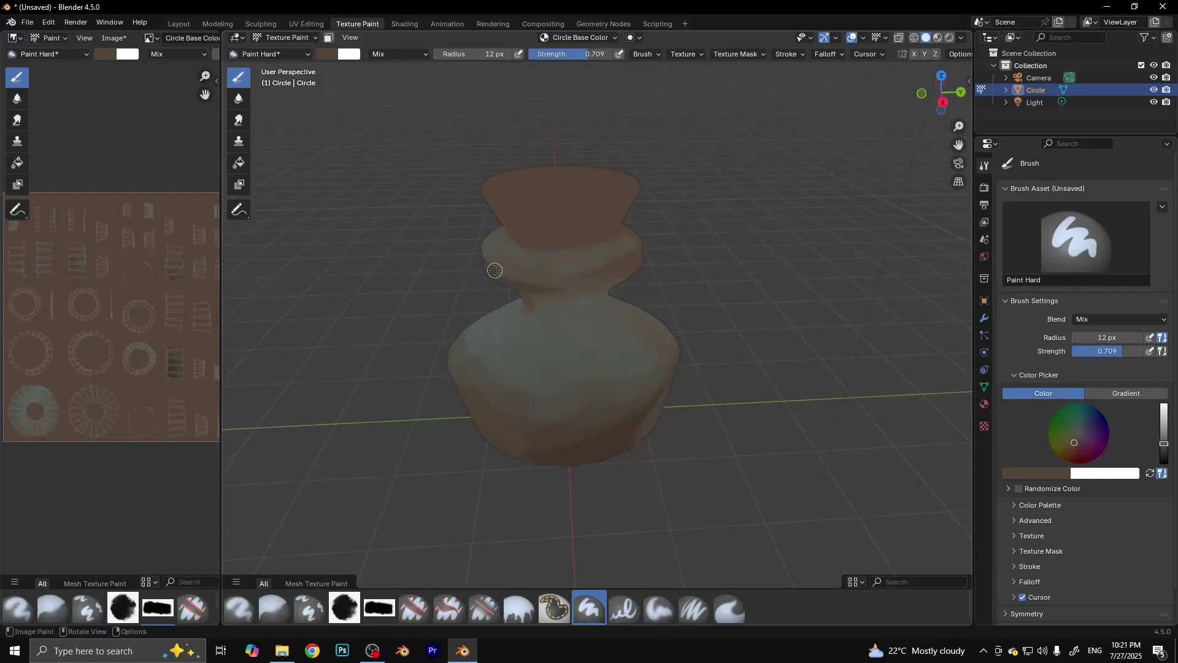
pyautogui.click(544, 284)
pyautogui.press('s')
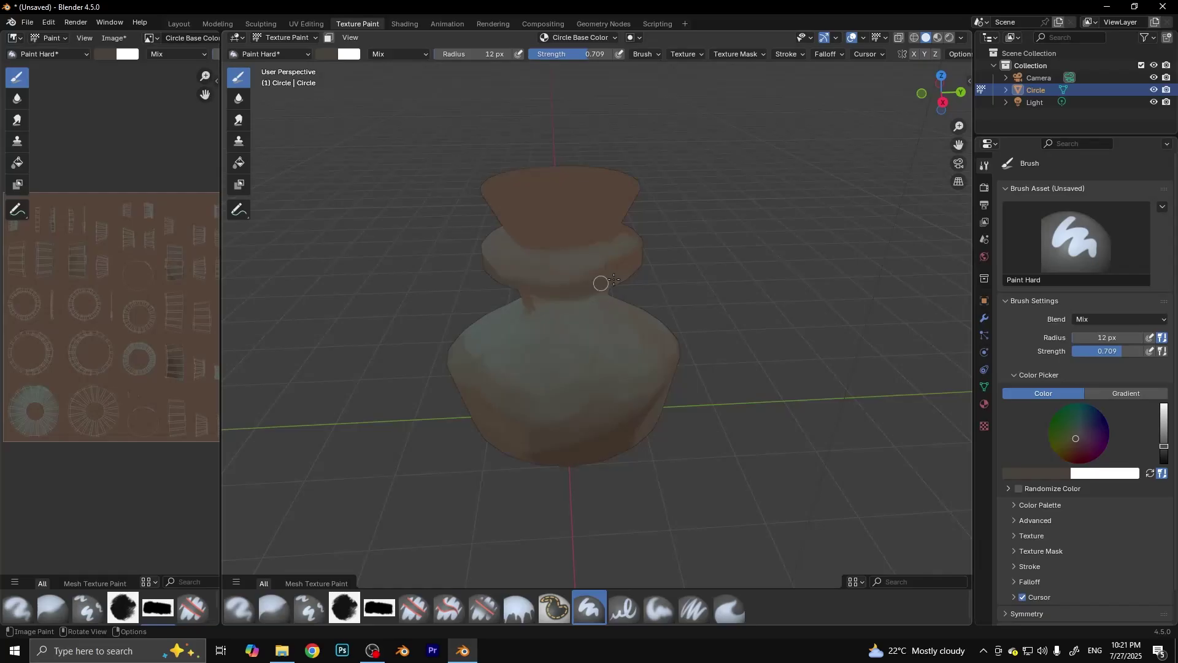
pyautogui.moveTo(593, 295); pyautogui.dragTo(581, 265, button='middle')
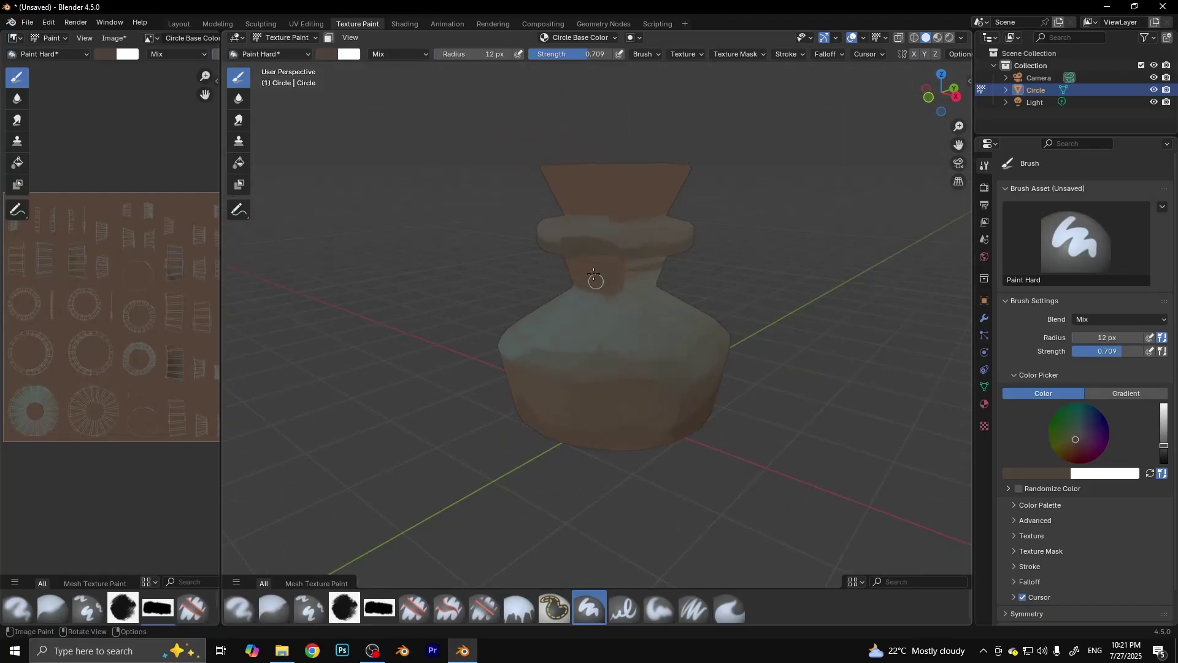
pyautogui.press('s')
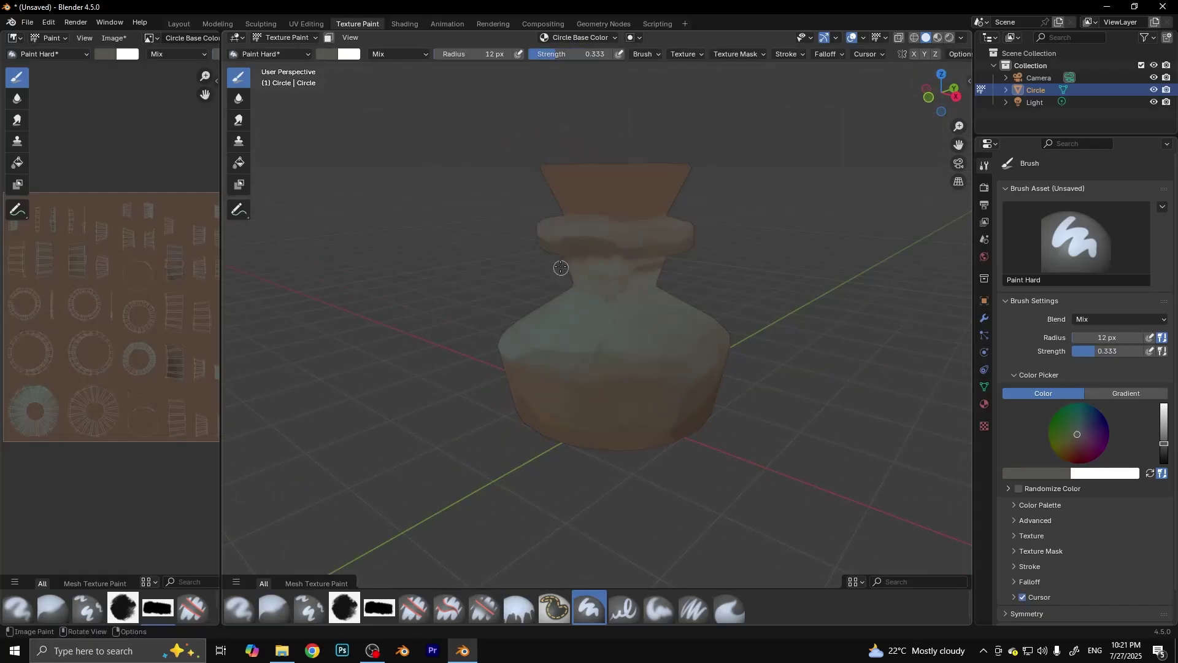
pyautogui.moveTo(604, 335); pyautogui.dragTo(692, 428, button='middle')
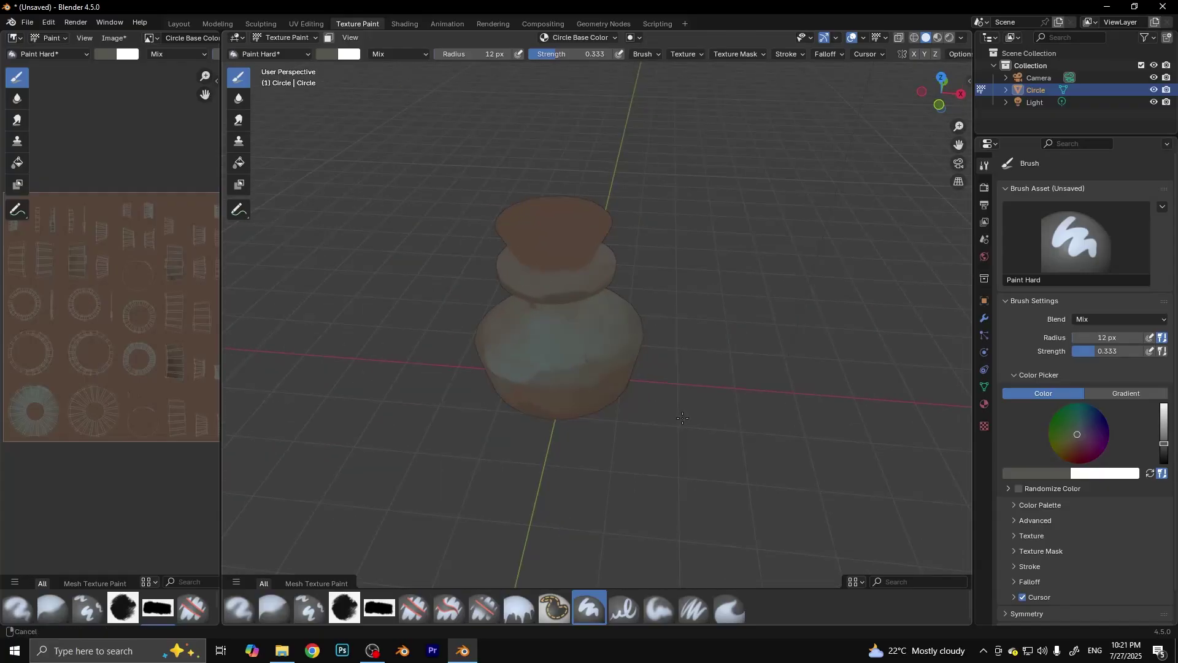
# Step: Paint a thin highlight stroke on the body, shrinking the brush to 1 px
pyautogui.keyDown('ctrl'); pyautogui.scroll(5, 1075, 439); pyautogui.keyUp('ctrl')
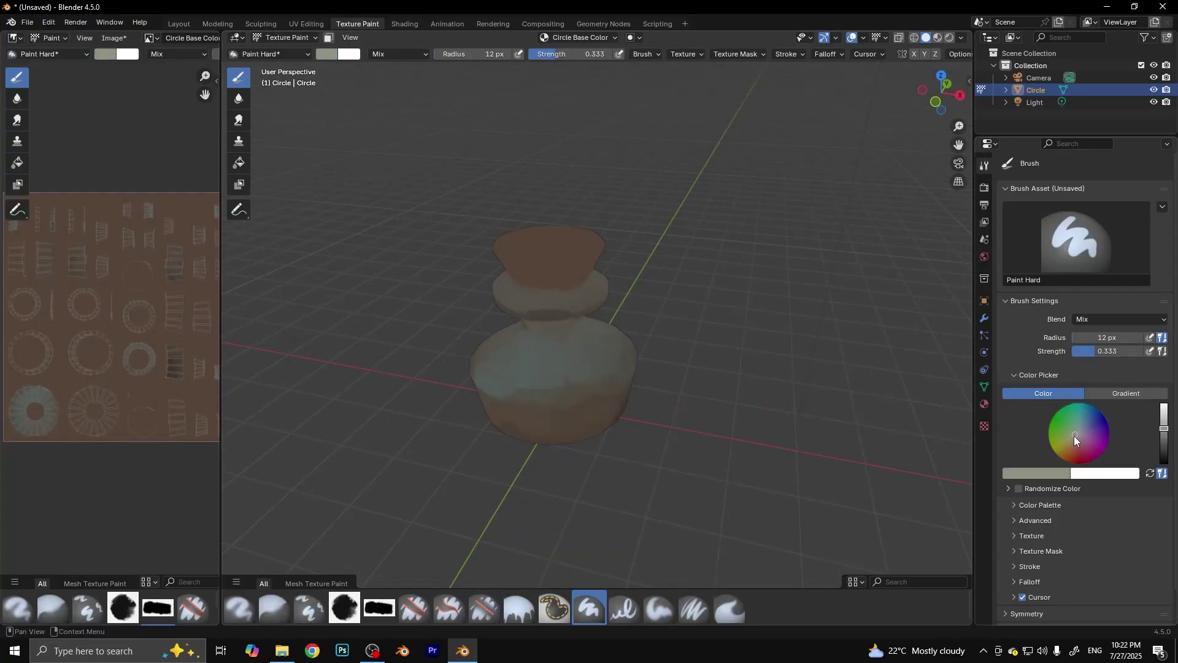
pyautogui.moveTo(520, 378); pyautogui.dragTo(510, 391)
pyautogui.press('[')
pyautogui.press('[')
pyautogui.press('[')
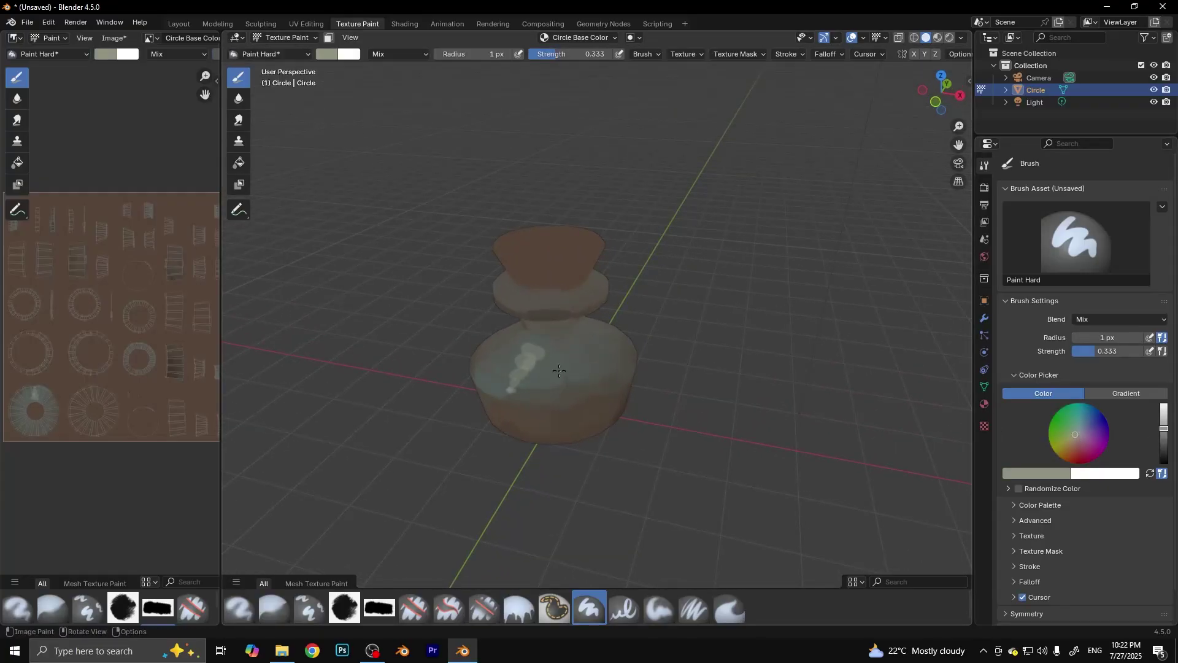
pyautogui.press('s')
pyautogui.scroll(2, 569, 383)
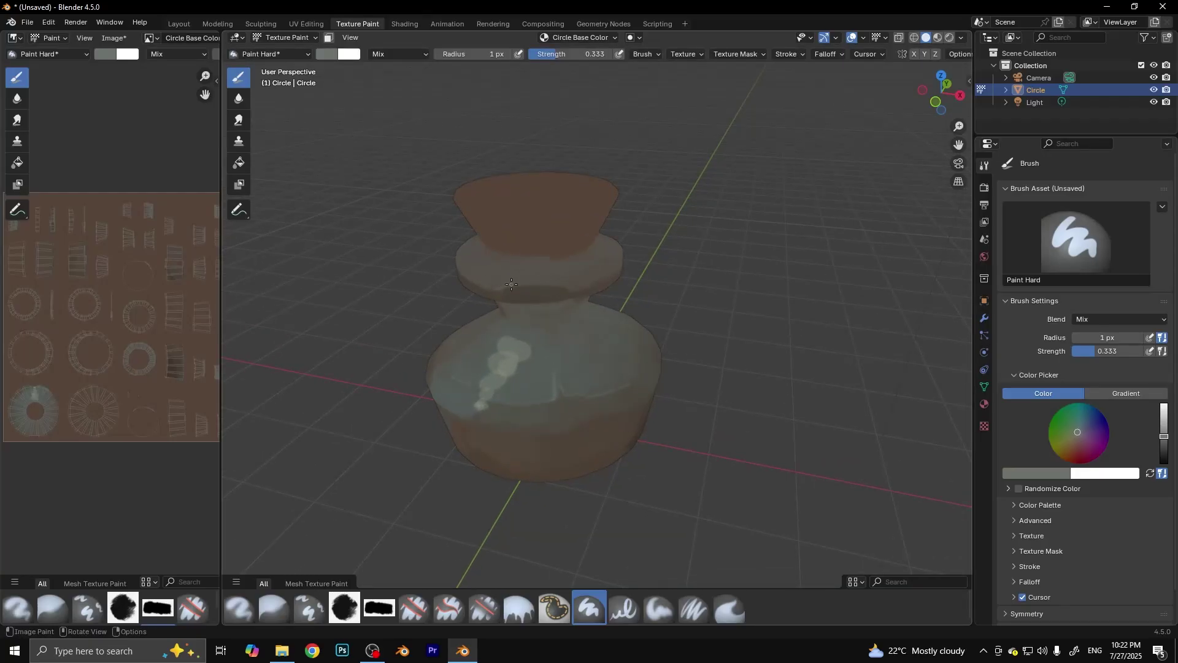
pyautogui.moveTo(615, 268); pyautogui.dragTo(594, 359, button='middle')
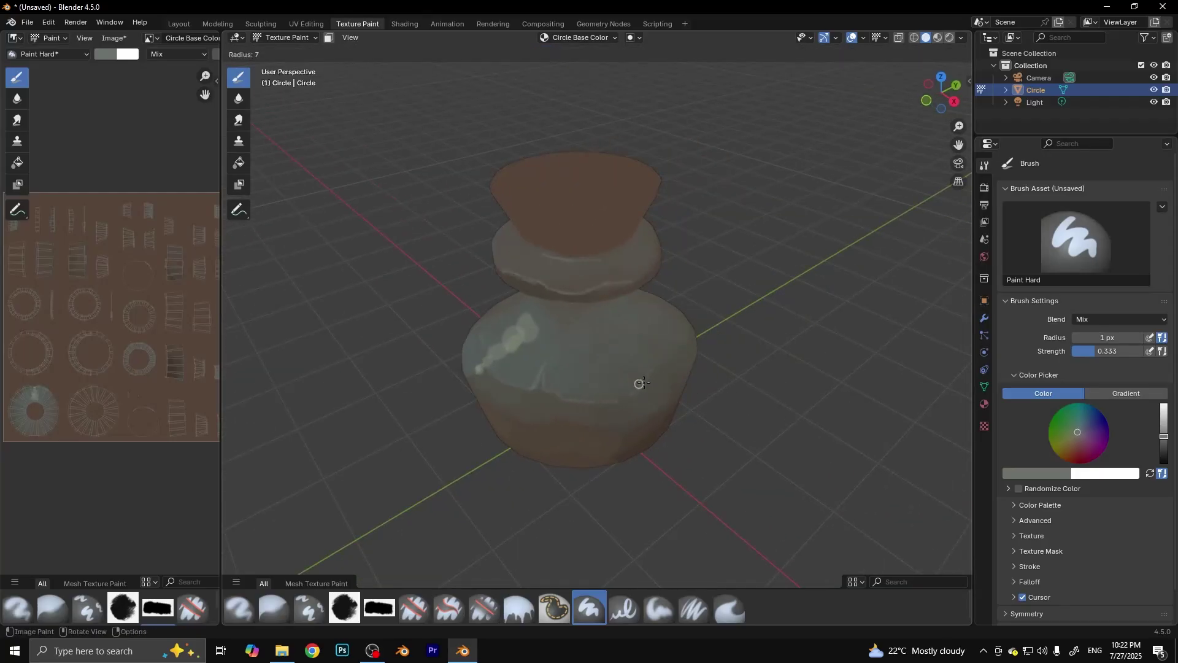
# Step: Dab soft light paint with a 34 px brush, then lower strength to 0.145 and size to 3 px
pyautogui.press(']')
pyautogui.press(']')
pyautogui.press(']')
pyautogui.moveTo(601, 388); pyautogui.dragTo(632, 380)
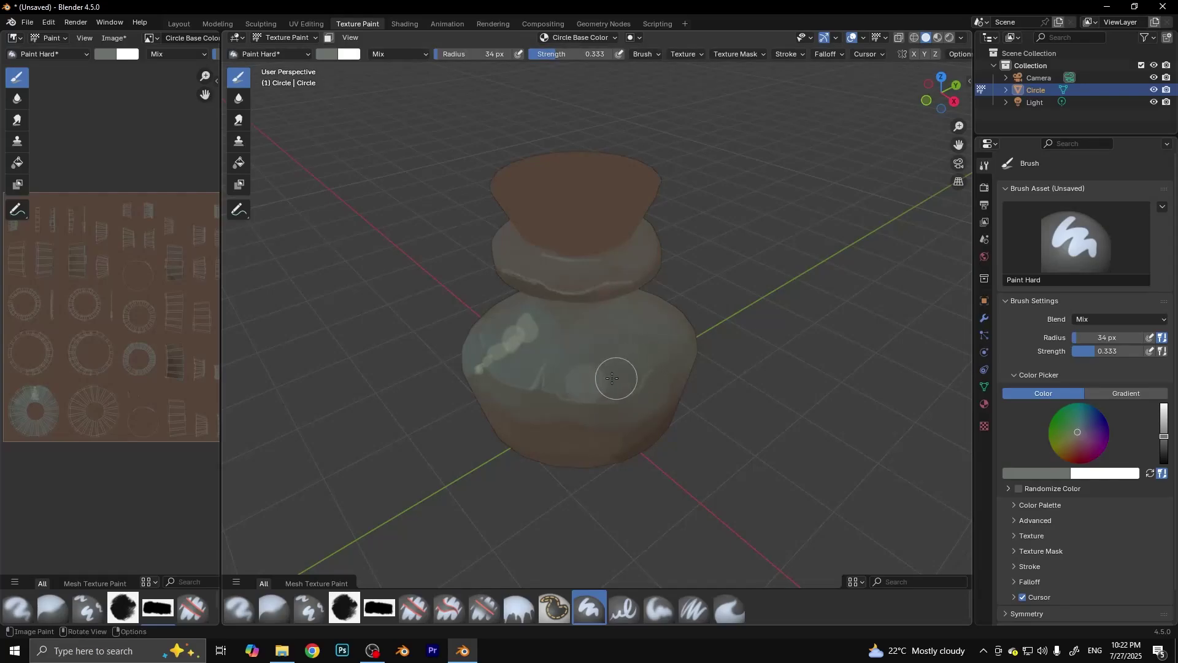
pyautogui.hotkey('shift', 'f')
pyautogui.click(602, 371)
pyautogui.moveTo(601, 371)
pyautogui.mouseDown(button='middle')
pyautogui.moveTo(673, 376)
pyautogui.moveTo(679, 429)
pyautogui.mouseUp(button='middle')
pyautogui.scroll(2, 674, 371)
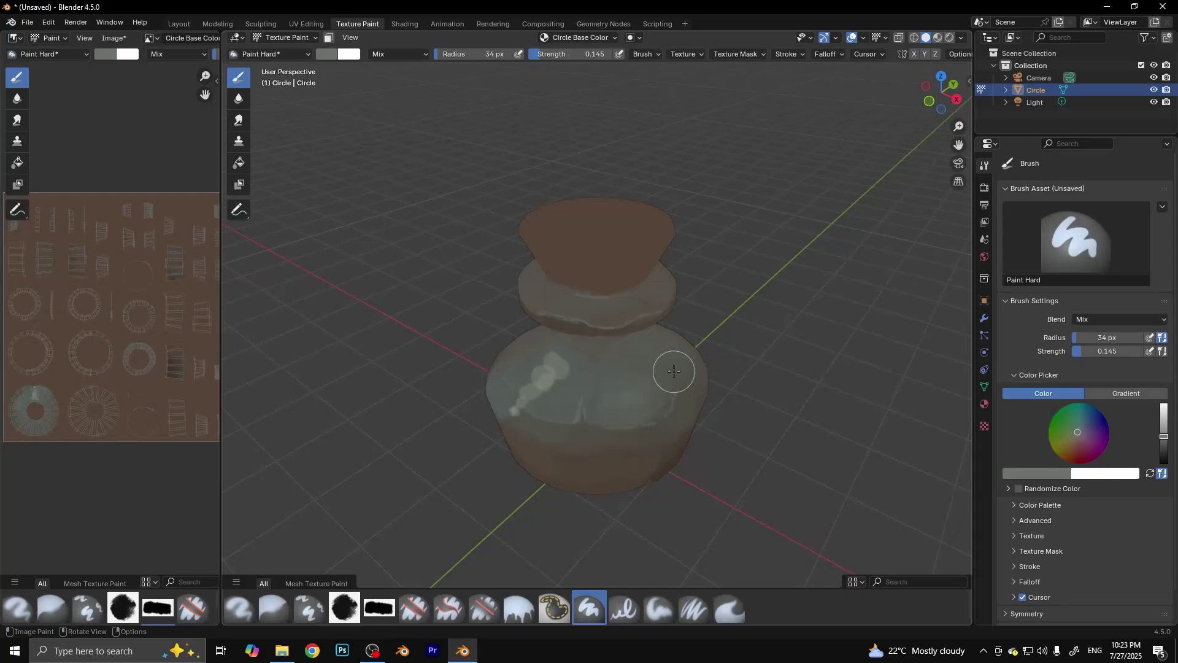
pyautogui.press('f')
pyautogui.click(615, 294)
# Step: Pick a slightly darkened reddish brown and set brush strength to 0.182
pyautogui.moveTo(627, 296); pyautogui.dragTo(706, 319, button='middle')
pyautogui.click(1074, 448)
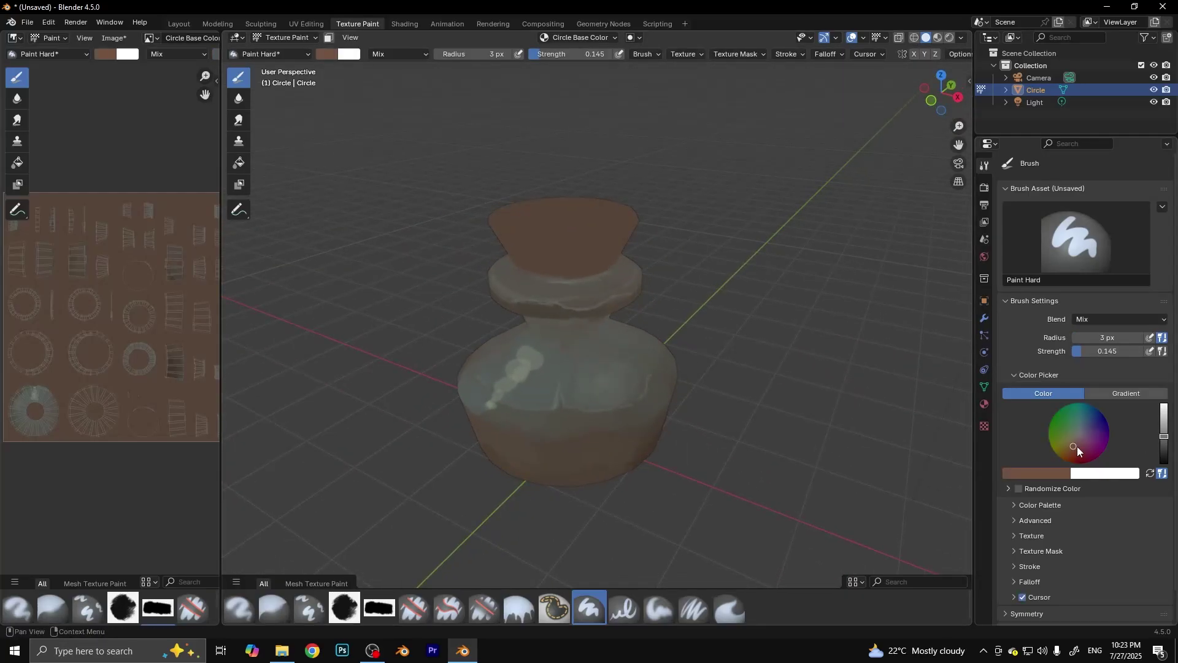
pyautogui.click(1075, 449)
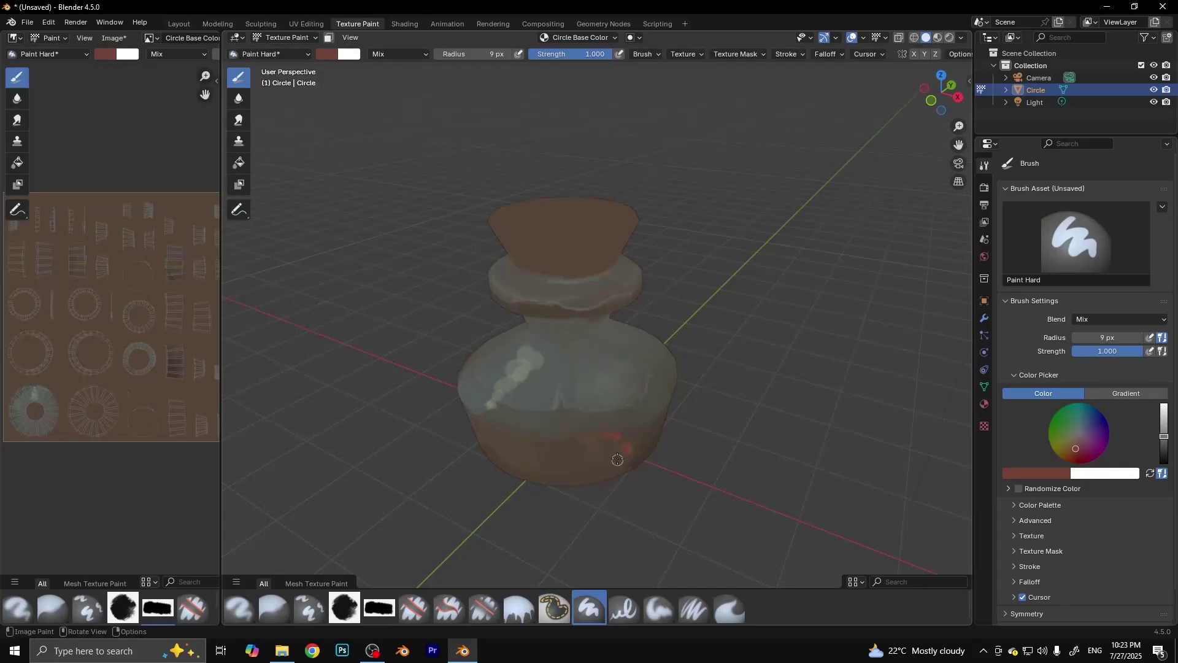
pyautogui.hotkey('shift', 'f')
pyautogui.moveTo(1075, 437); pyautogui.dragTo(1088, 430)
pyautogui.moveTo(1164, 443); pyautogui.dragTo(1163, 450)
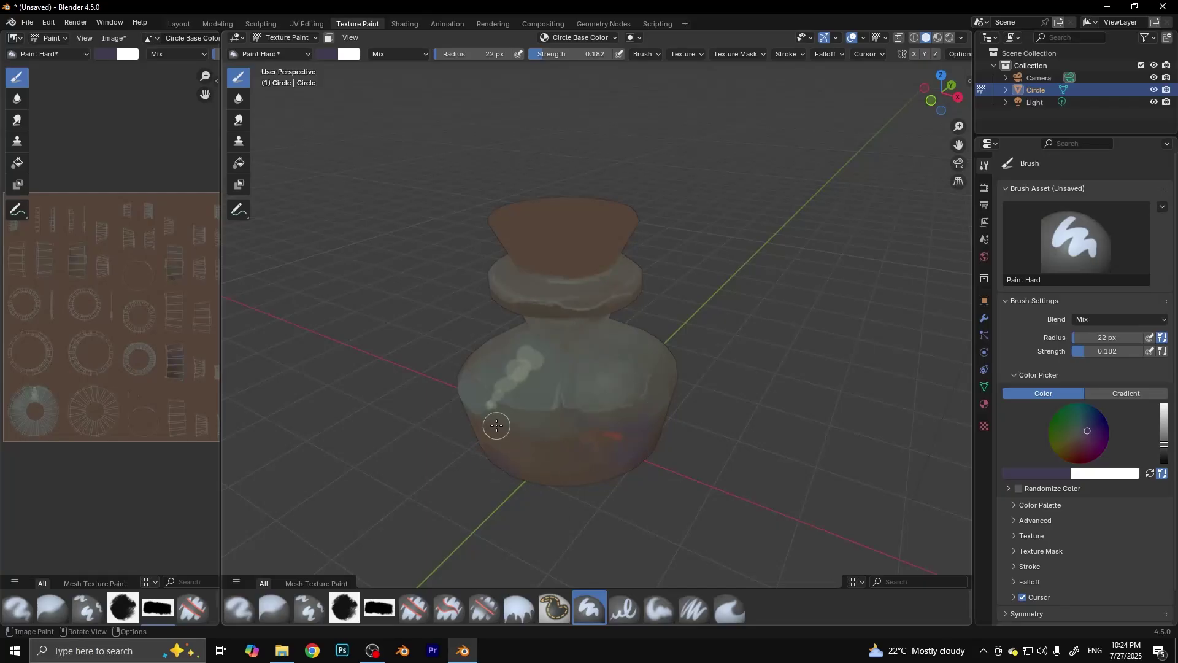
# Step: Sample a colour from the painted bottle and resize the brush from 3 px to 11 px
pyautogui.press('s')
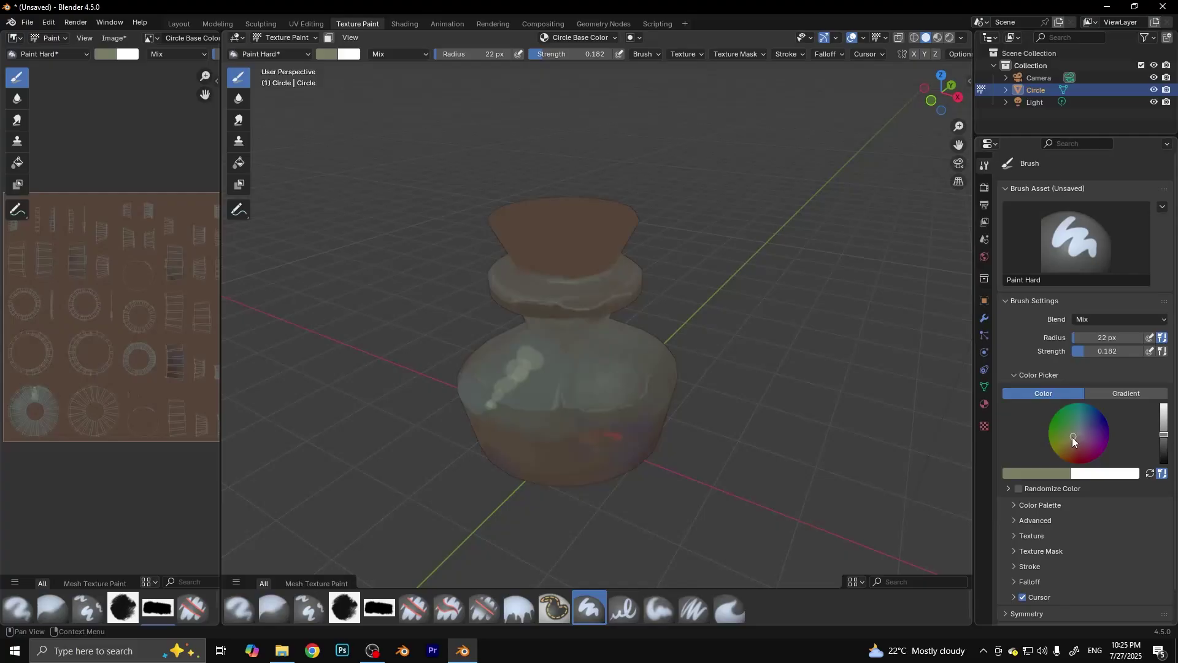
pyautogui.press('f')
pyautogui.click(543, 410)
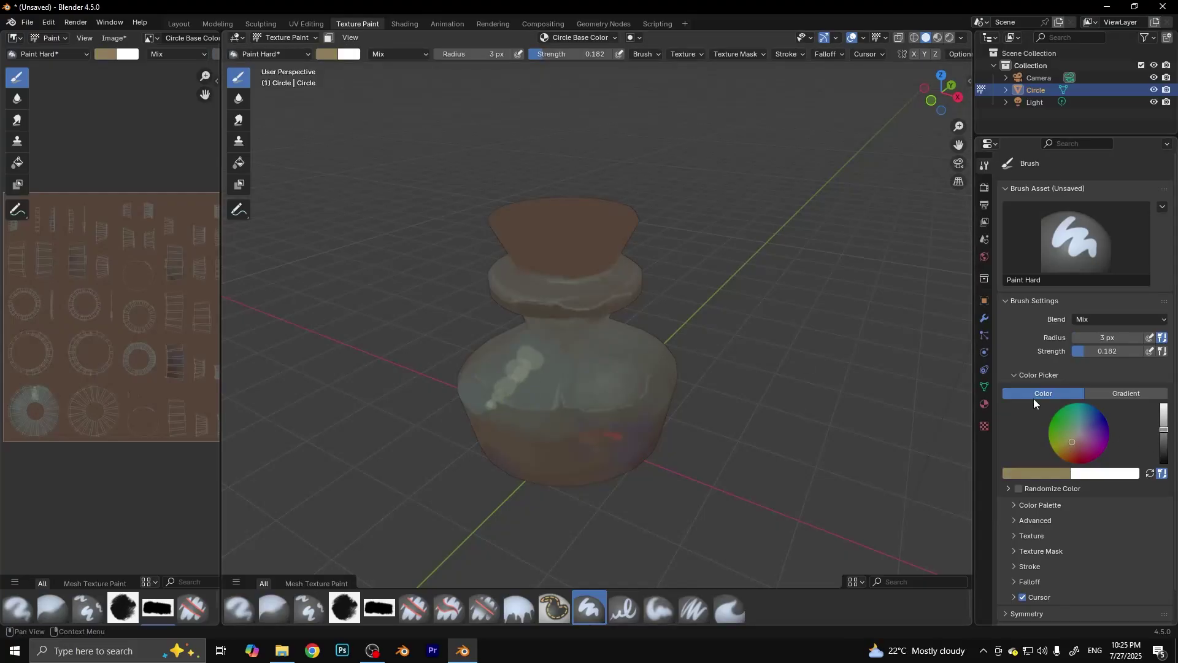
pyautogui.press('f')
pyautogui.click(562, 443)
# Step: Sample dark red from the bottle's base, then take the cork's brown as paint colour
pyautogui.press('s')
pyautogui.click(614, 435)
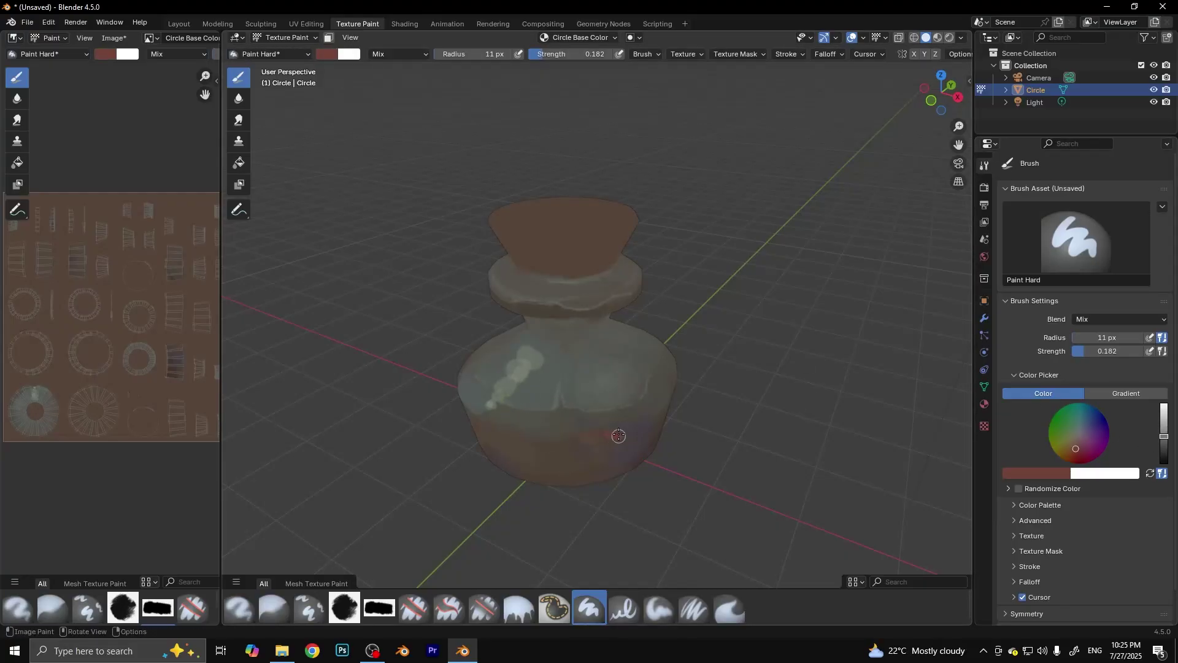
pyautogui.moveTo(836, 287); pyautogui.dragTo(718, 330, button='middle')
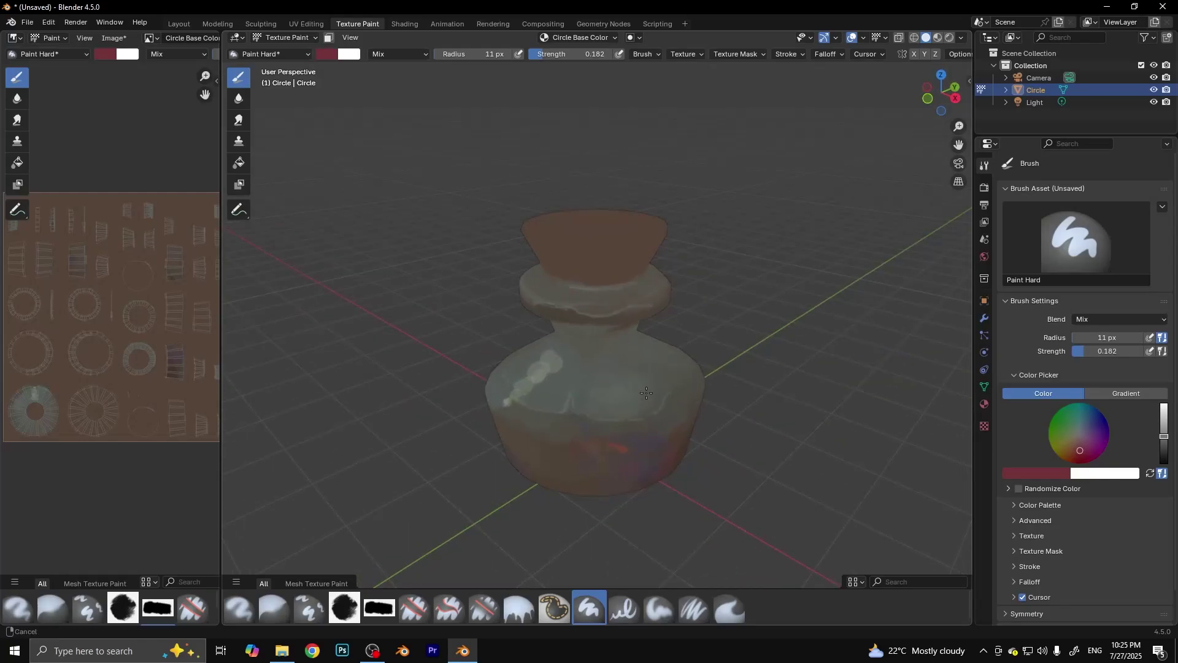
pyautogui.press('s')
pyautogui.click(576, 265)
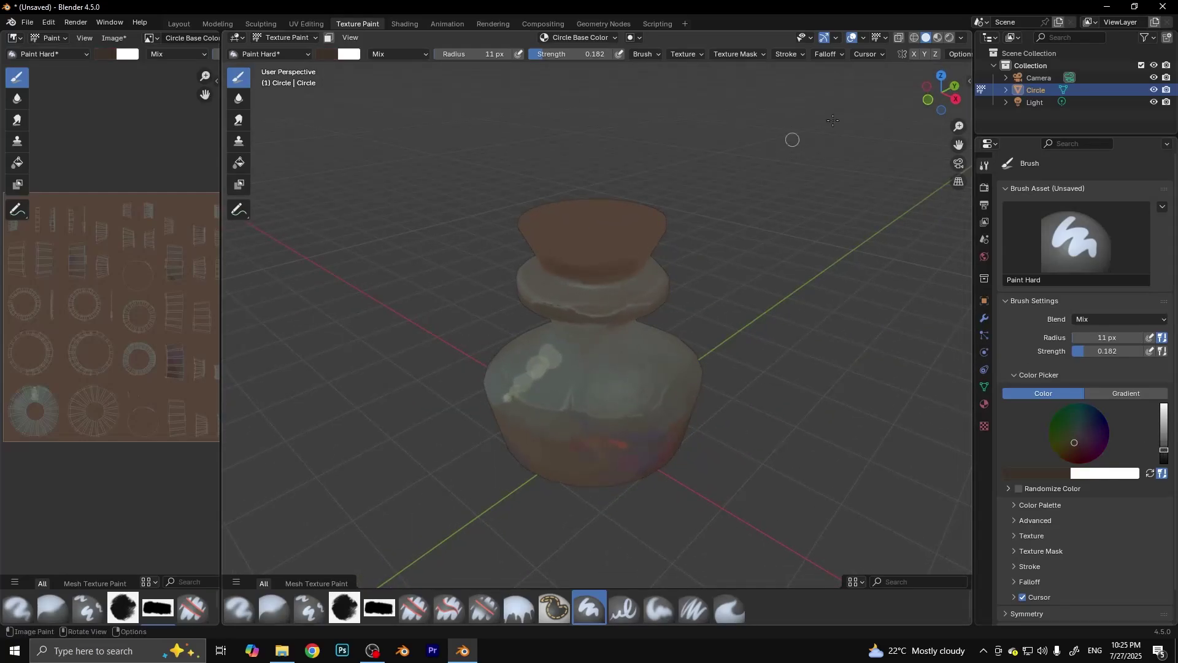
# Step: Set a darker brown with a 10 px brush at strength 0.200
pyautogui.moveTo(833, 120); pyautogui.dragTo(537, 244, button='middle')
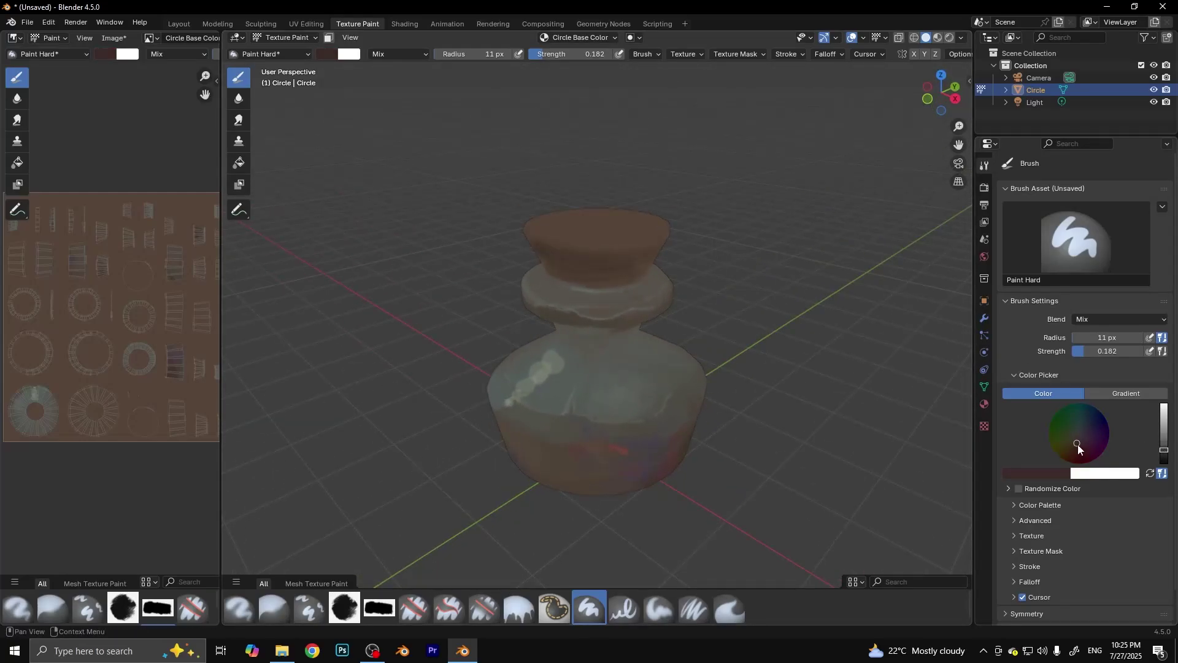
pyautogui.moveTo(1075, 447); pyautogui.dragTo(1077, 451)
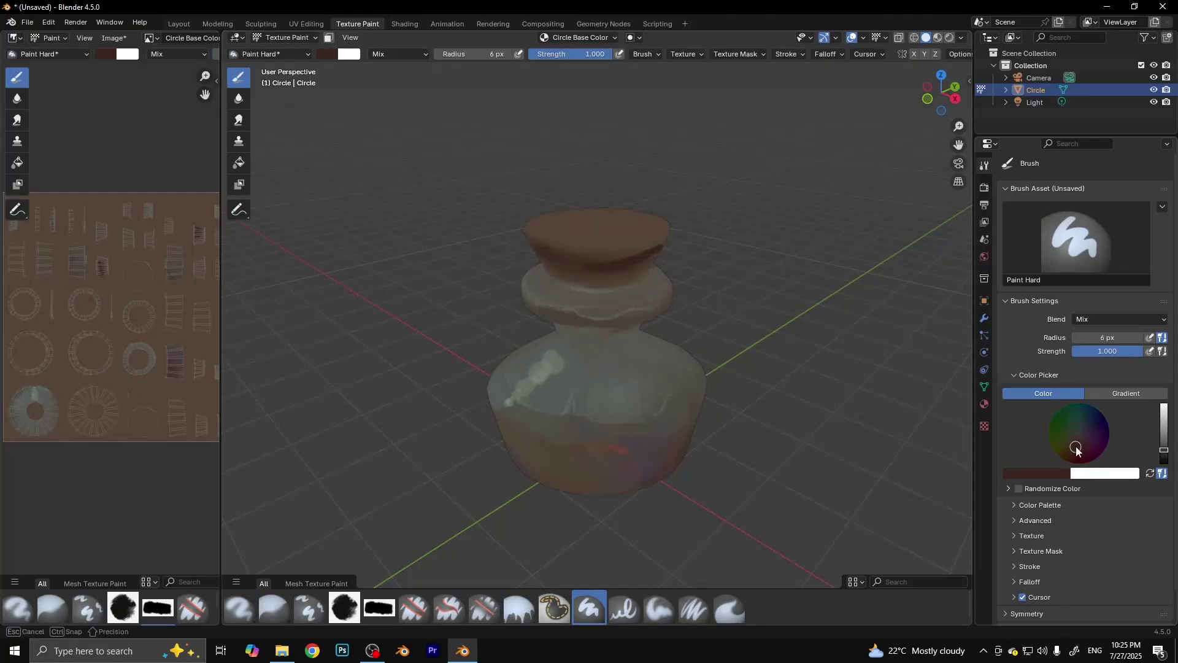
pyautogui.press(']')
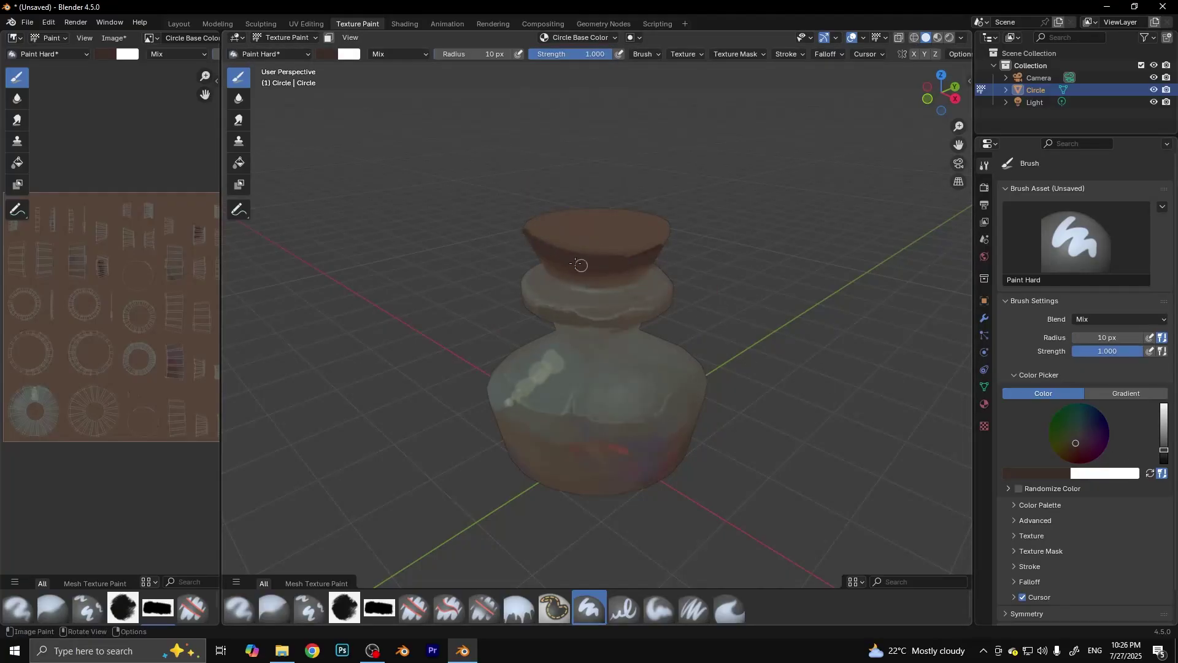
pyautogui.hotkey('shift', 'f')
pyautogui.click(612, 288)
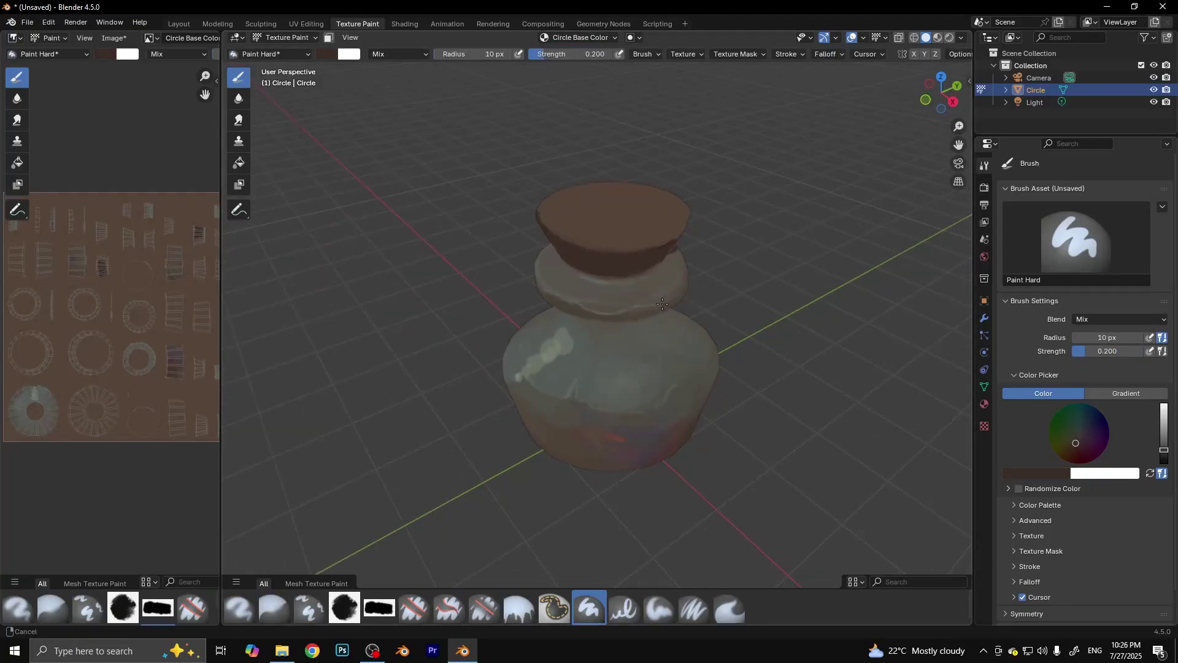
pyautogui.moveTo(613, 289); pyautogui.dragTo(547, 242, button='middle')
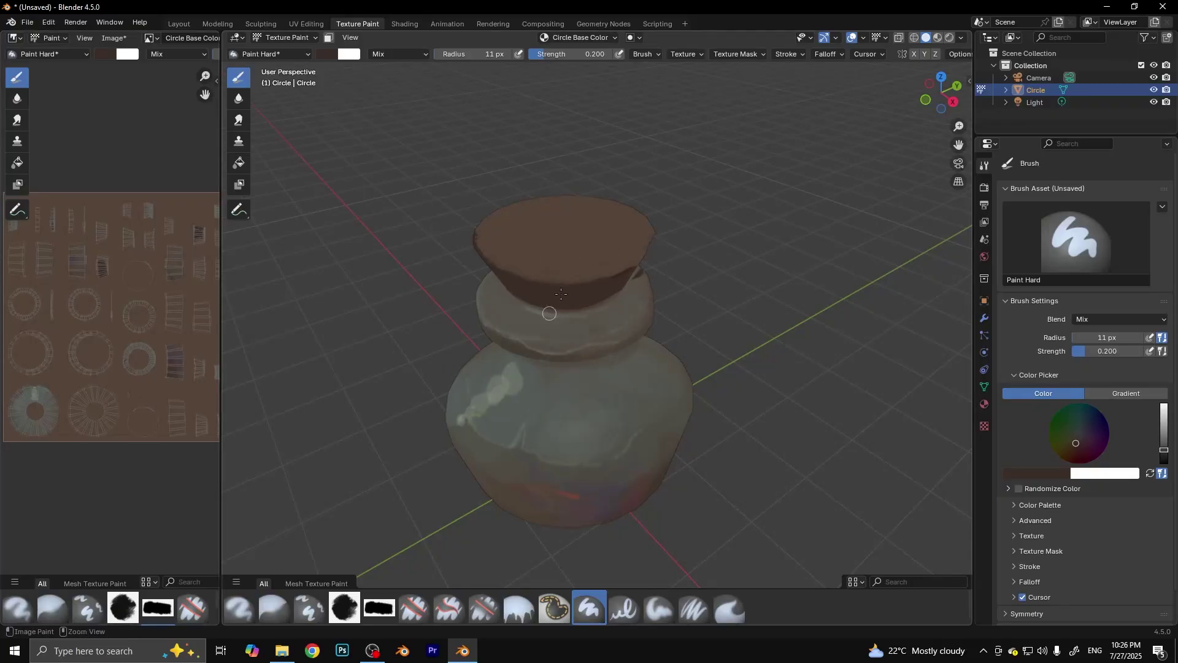
# Step: Paint the cork and its dark top opening with an 11 px brush, viewing from low and above
pyautogui.keyDown('ctrl'); pyautogui.moveTo(616, 332); pyautogui.dragTo(580, 395, button='middle'); pyautogui.keyUp('ctrl')
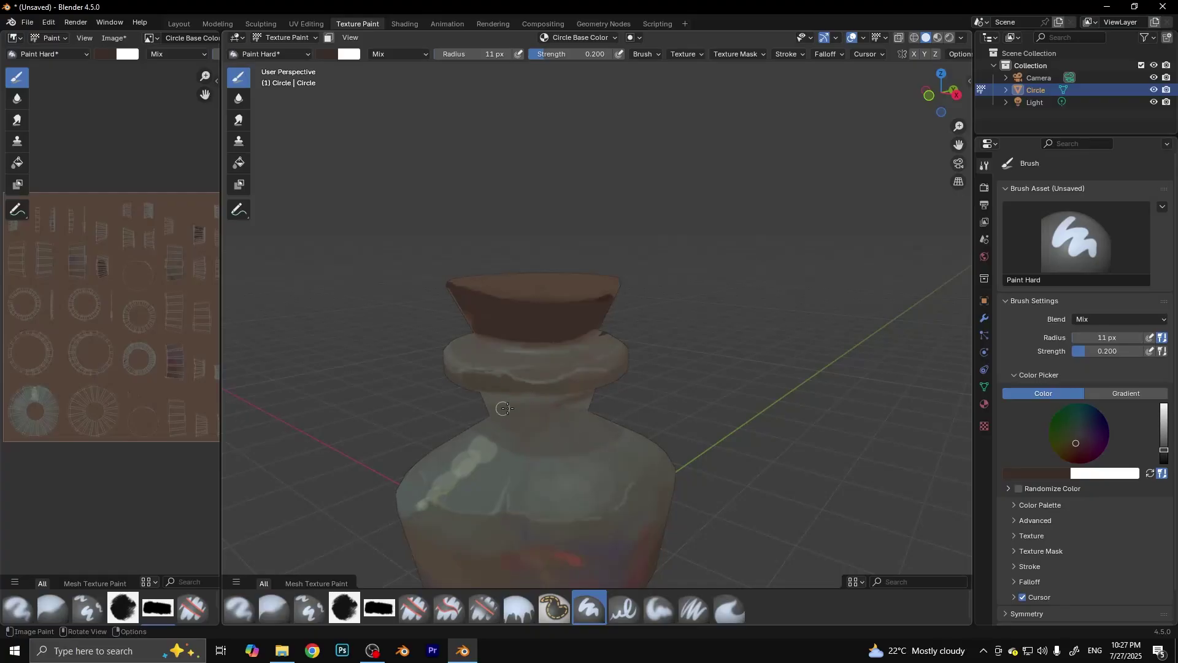
pyautogui.moveTo(506, 408)
pyautogui.mouseDown(button='middle')
pyautogui.moveTo(509, 428)
pyautogui.moveTo(849, 531)
pyautogui.moveTo(486, 262)
pyautogui.moveTo(623, 262)
pyautogui.mouseUp(button='middle')
pyautogui.scroll(-3, 521, 421)
pyautogui.press('f')
pyautogui.press('Escape')
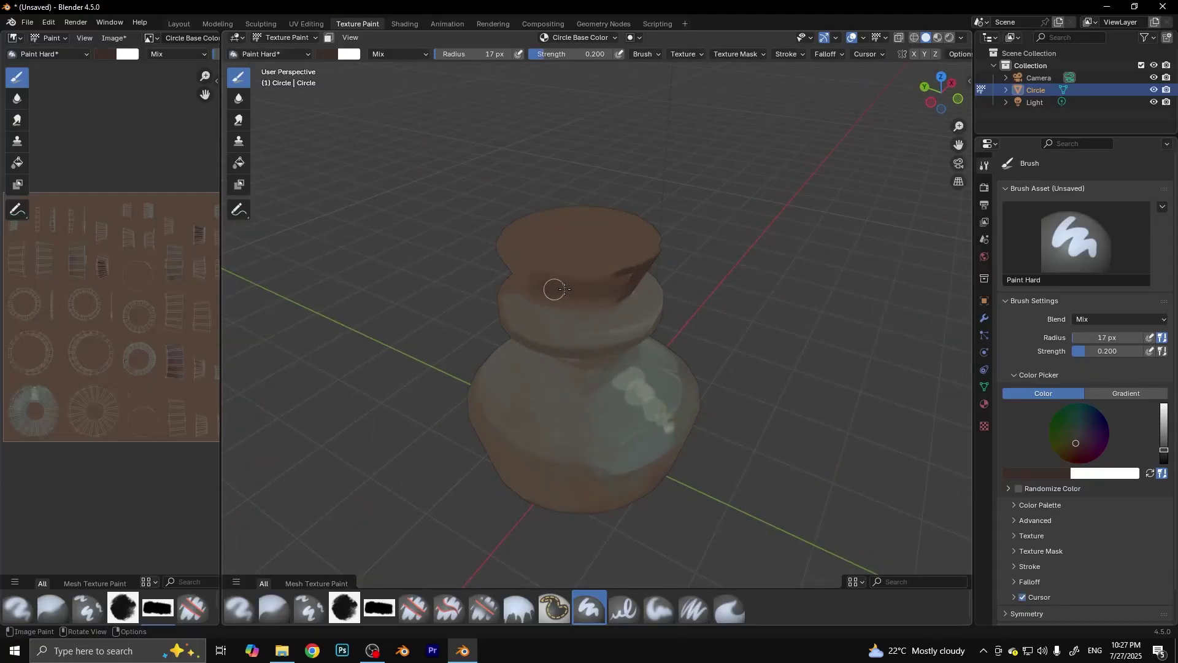
pyautogui.moveTo(566, 301); pyautogui.dragTo(638, 327, button='middle')
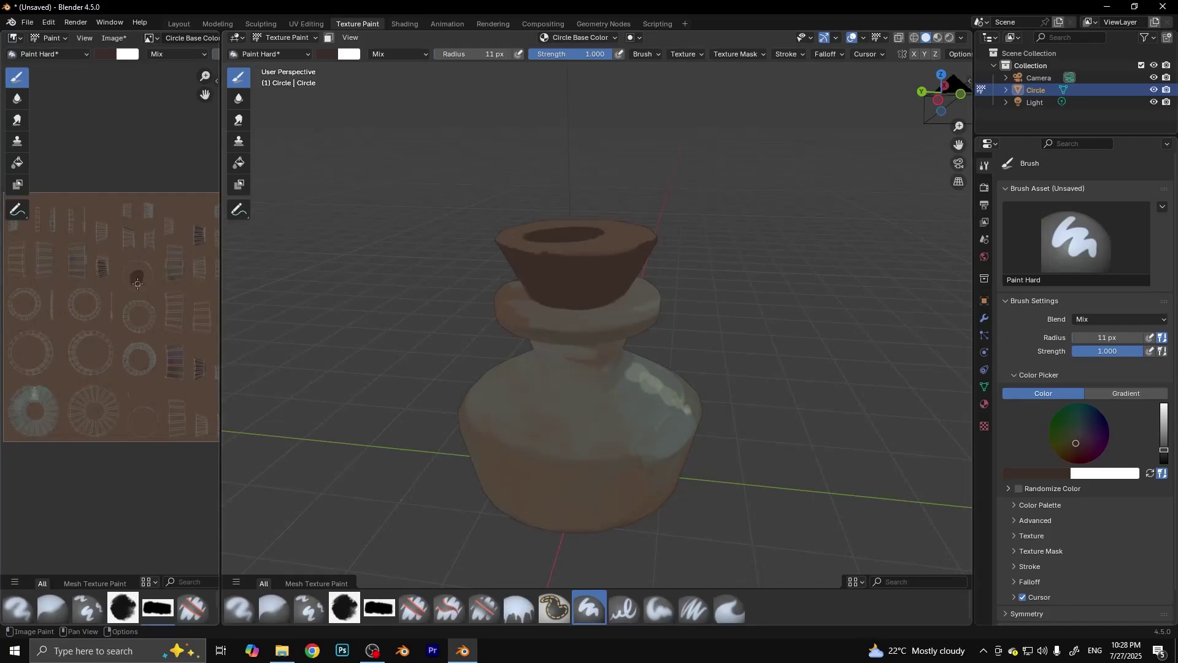
pyautogui.moveTo(552, 276); pyautogui.dragTo(595, 282, button='middle')
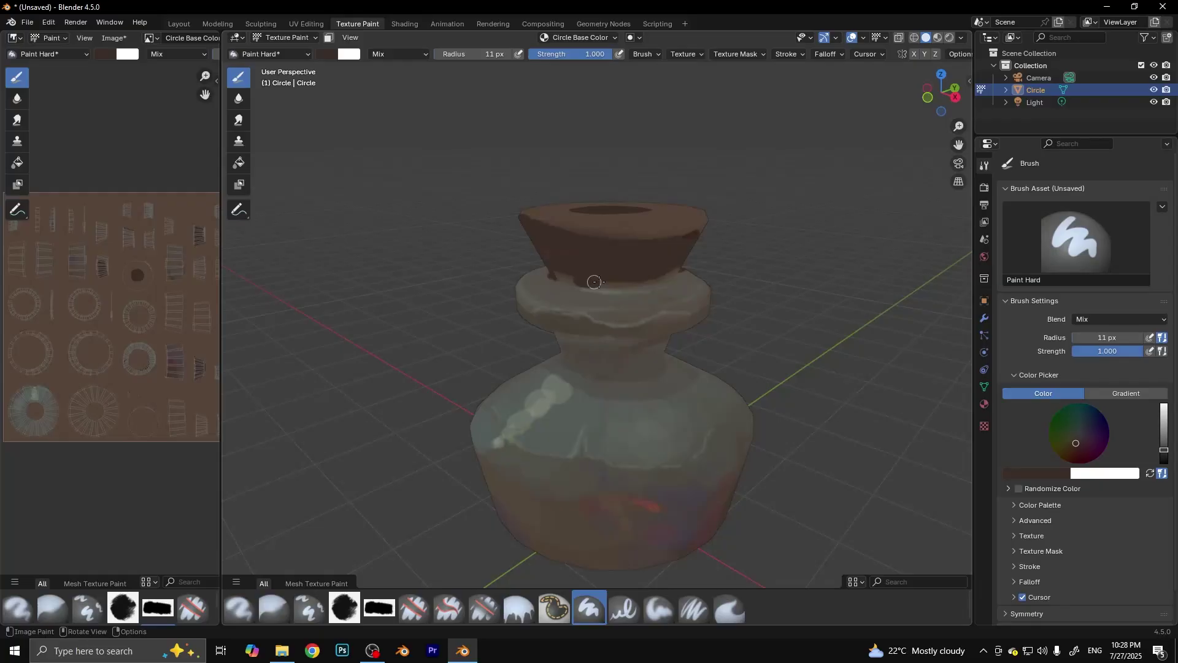
pyautogui.scroll(-5, 675, 271)
pyautogui.moveTo(676, 270); pyautogui.dragTo(673, 353, button='middle')
pyautogui.scroll(2, 669, 346)
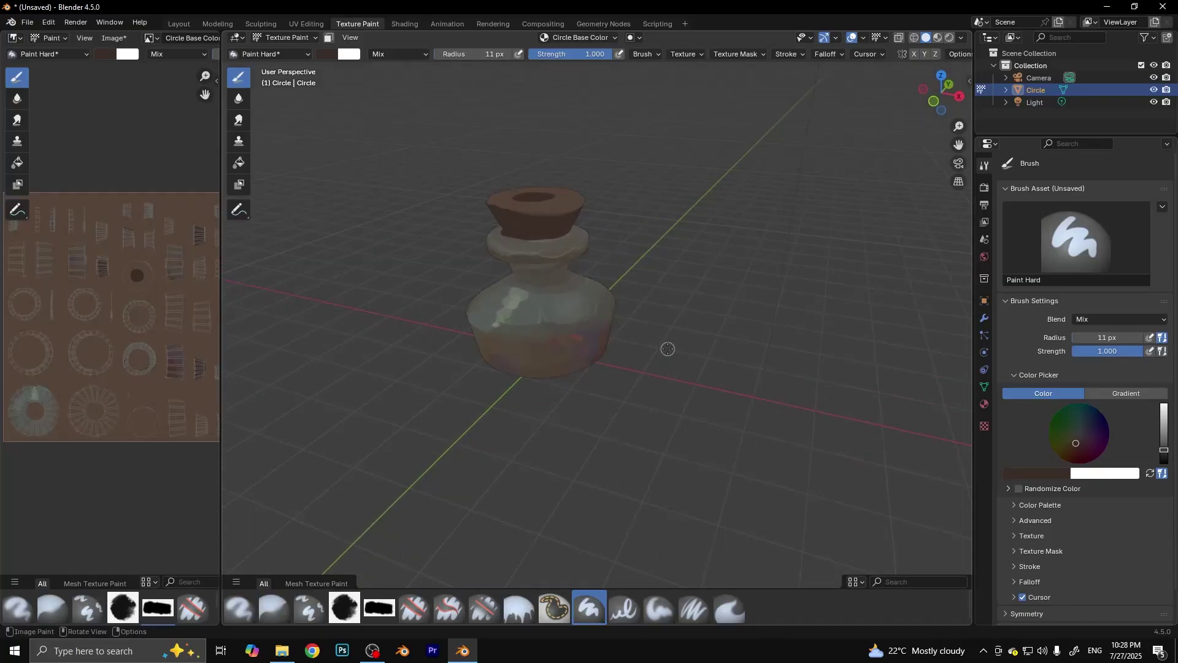
pyautogui.scroll(1, 666, 345)
# Step: Save the painted texture as an image file
pyautogui.click(113, 37)
pyautogui.click(135, 150)
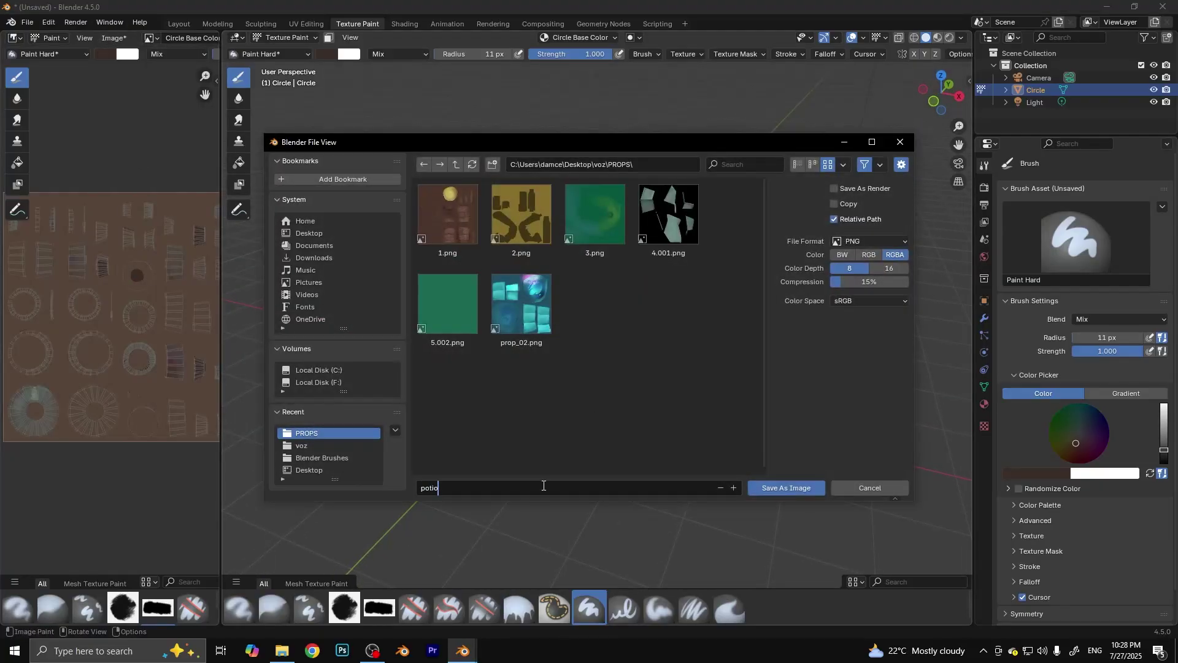
pyautogui.click(787, 488)
# Step: Save the scene as potionbottle.blend
pyautogui.click(27, 22)
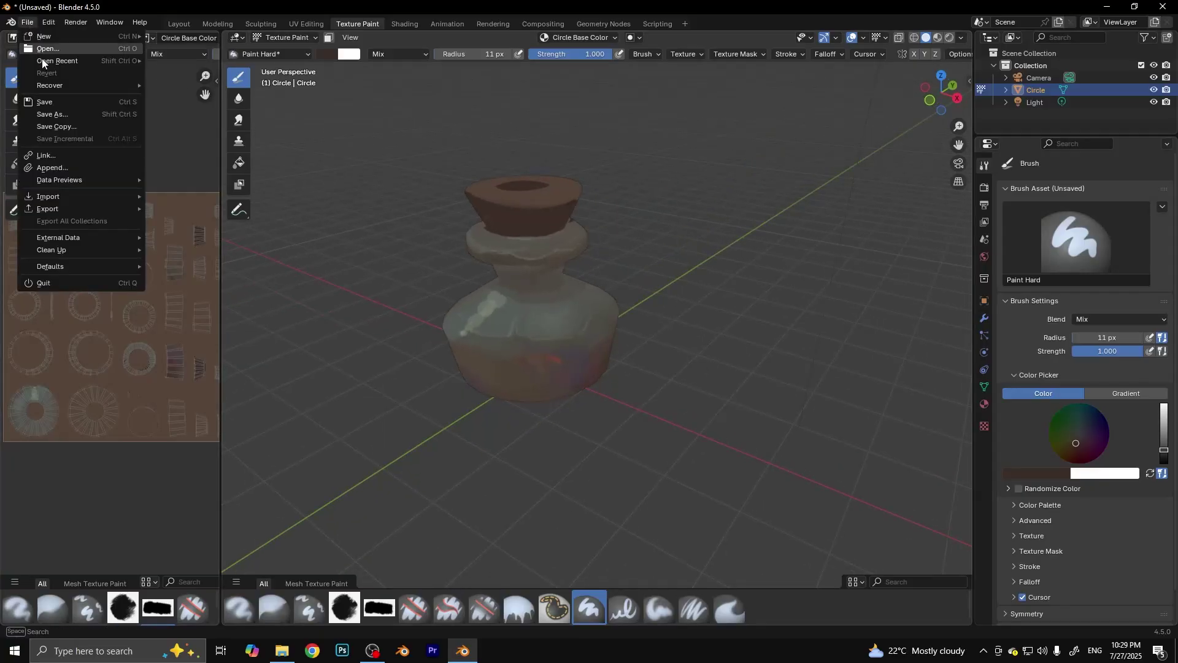
pyautogui.click(49, 116)
pyautogui.write('potionbottle.blend')
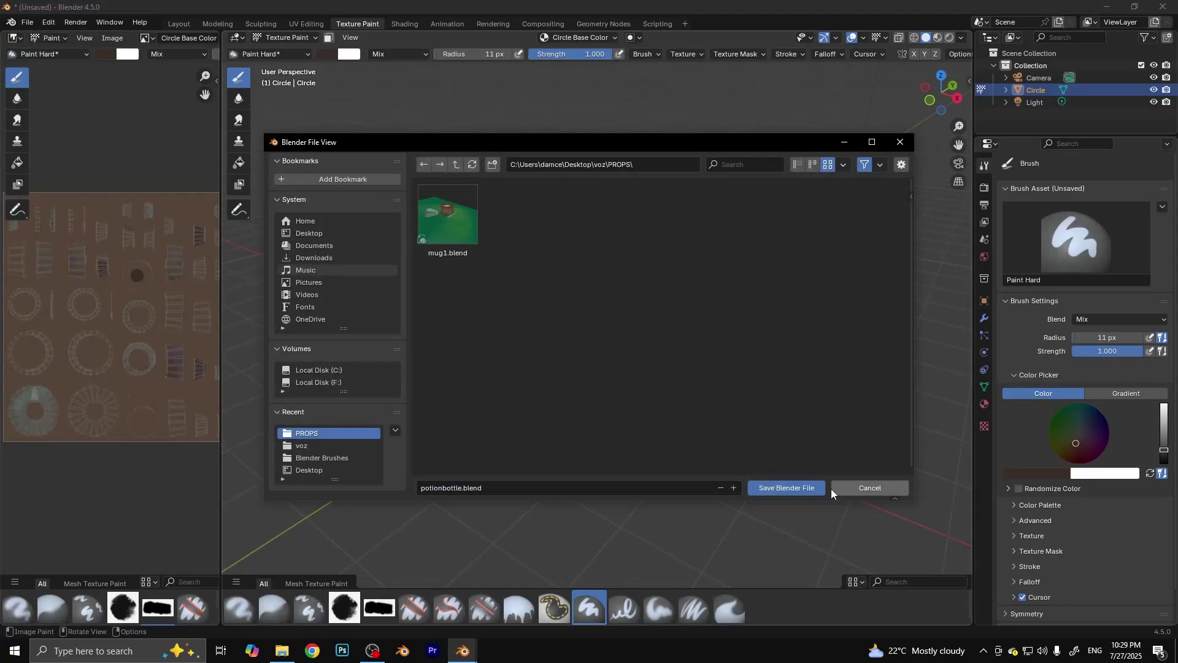
pyautogui.press('Return')
# Step: Sample a light green and paint a thin 2 px highlight streak on the bottle
pyautogui.moveTo(705, 416)
pyautogui.mouseDown(button='middle')
pyautogui.moveTo(836, 485)
pyautogui.moveTo(706, 417)
pyautogui.mouseUp(button='middle')
pyautogui.press('s')
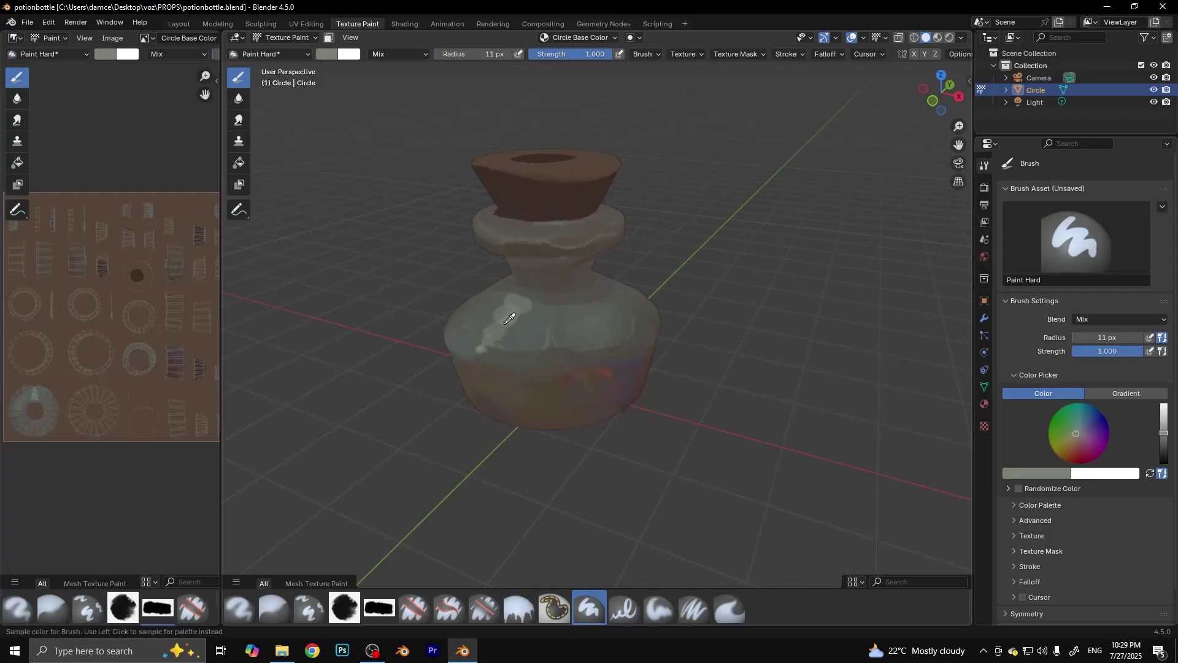
pyautogui.click(509, 318)
pyautogui.press('f')
pyautogui.moveTo(512, 313); pyautogui.dragTo(480, 348)
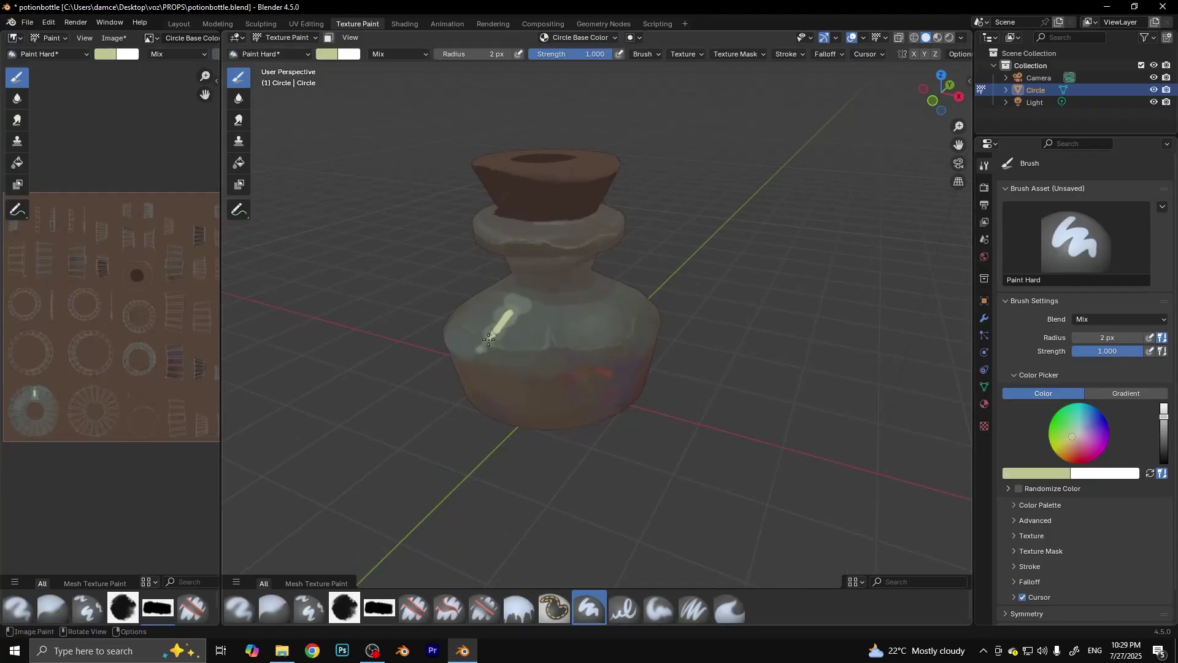
# Step: Switch to the Airbrush at a 94 px radius with strength lowered to 0.067
pyautogui.scroll(2, 535, 307)
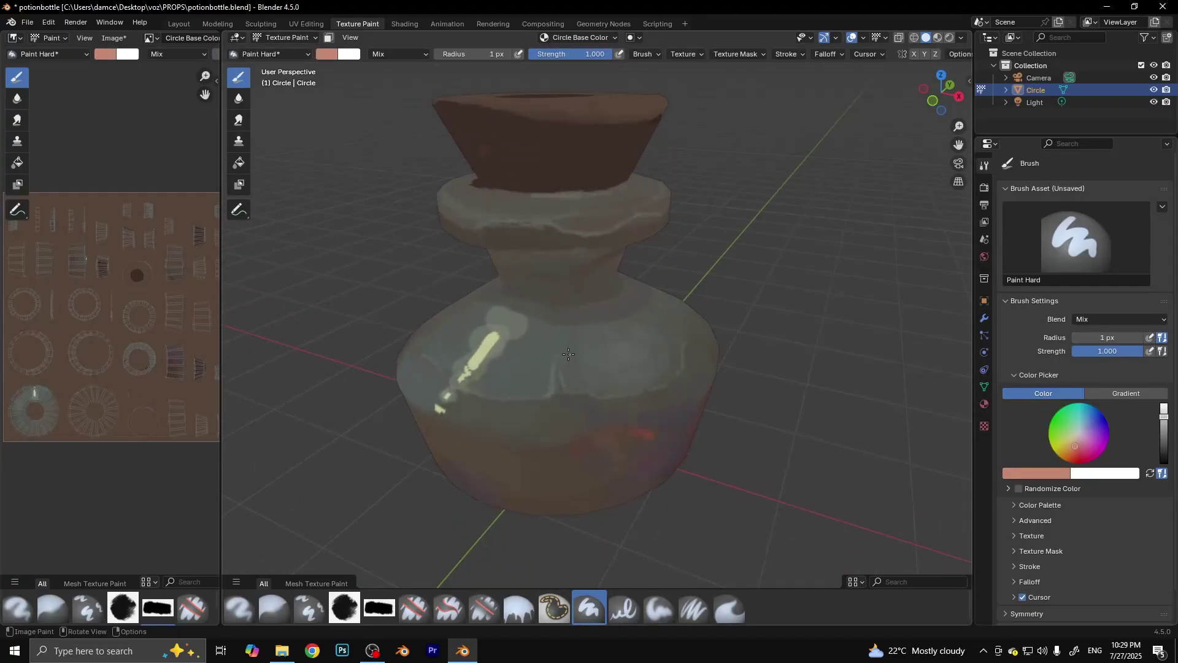
pyautogui.scroll(-3, 510, 352)
pyautogui.scroll(2, 492, 323)
pyautogui.moveTo(503, 341)
pyautogui.mouseDown(button='middle')
pyautogui.moveTo(492, 324)
pyautogui.moveTo(614, 289)
pyautogui.mouseUp(button='middle')
pyautogui.press('f')
pyautogui.click(673, 257)
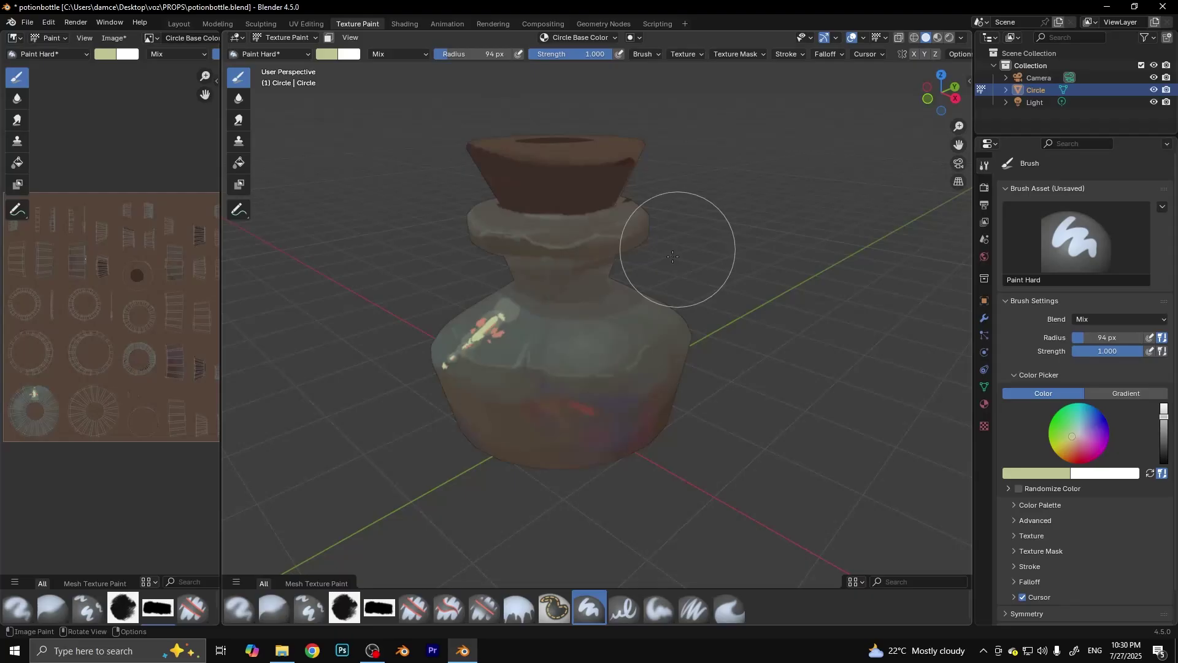
pyautogui.click(270, 54)
pyautogui.click(163, 111)
pyautogui.hotkey('shift', 'f')
pyautogui.click(488, 327)
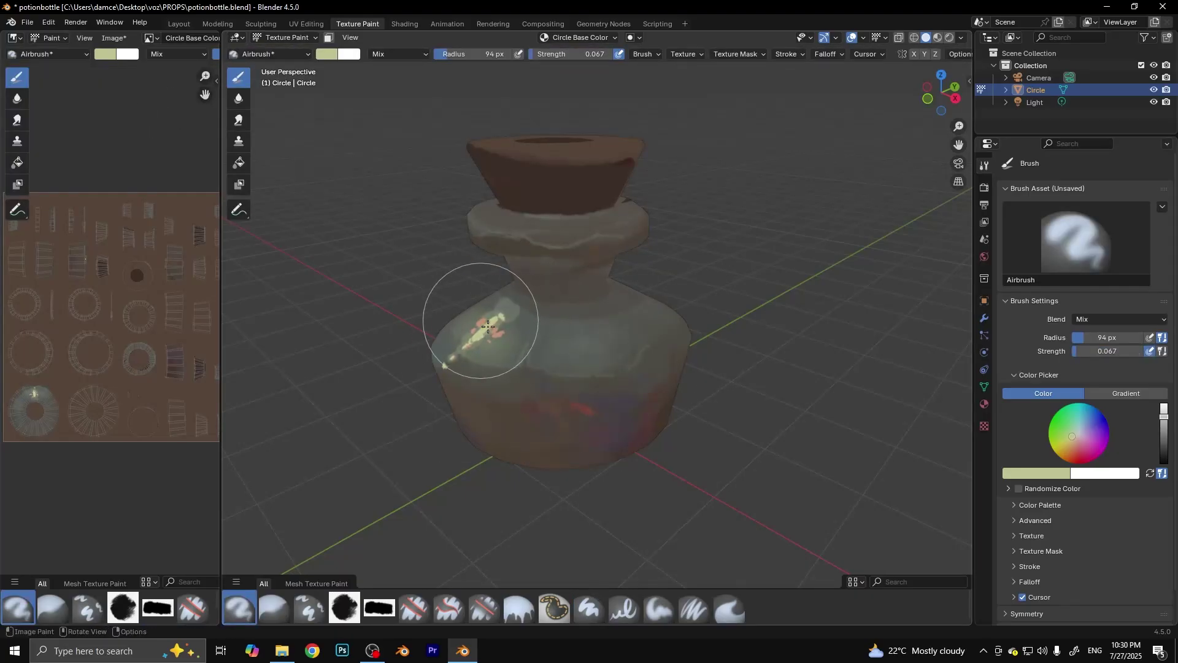
# Step: Shrink the brush radius to 7 px
pyautogui.scroll(-4, 488, 327)
pyautogui.scroll(3, 488, 326)
pyautogui.moveTo(663, 368)
pyautogui.mouseDown(button='middle')
pyautogui.moveTo(700, 385)
pyautogui.moveTo(726, 420)
pyautogui.mouseUp(button='middle')
pyautogui.scroll(-5, 807, 381)
pyautogui.scroll(4, 744, 452)
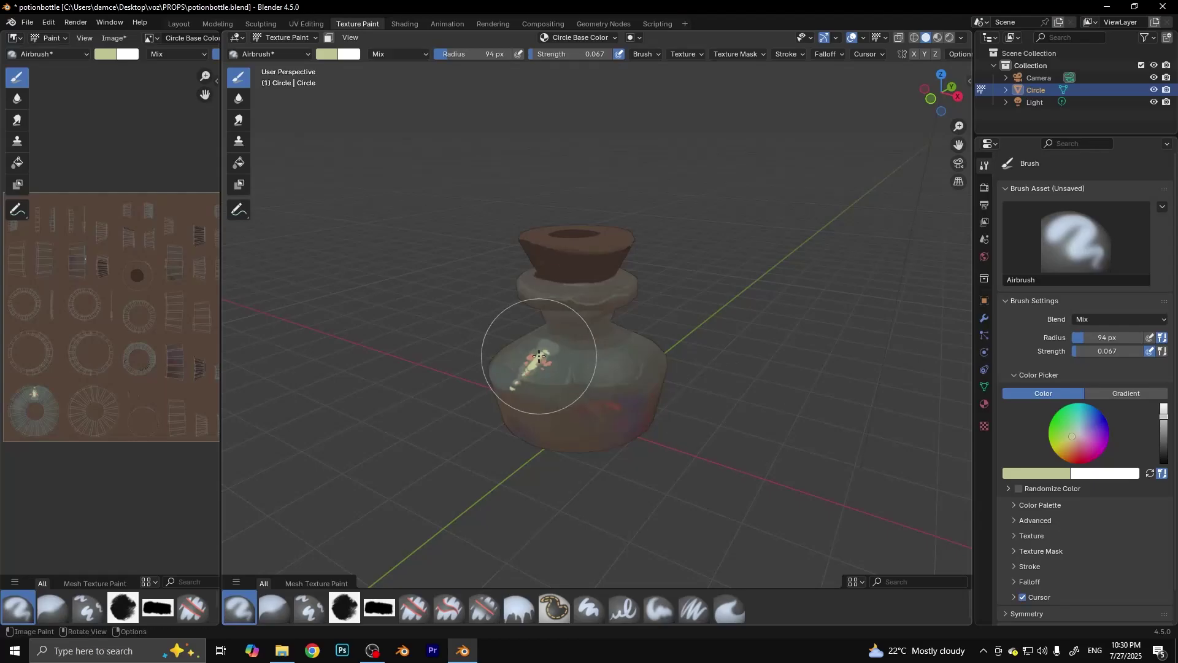
pyautogui.press('f')
pyautogui.click(500, 342)
pyautogui.scroll(2, 491, 344)
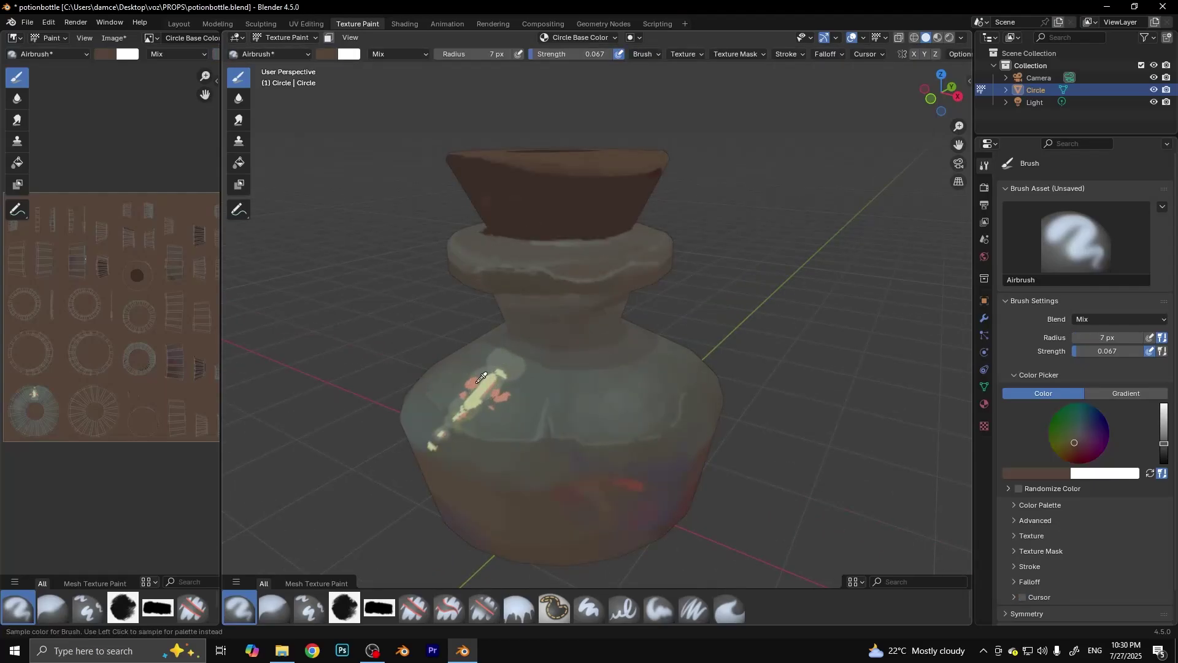
# Step: Pick the Paint Hard brush and paint a pale highlight on the bottle's collar
pyautogui.press('f')
pyautogui.click(495, 257)
pyautogui.hotkey('shift', 'space')
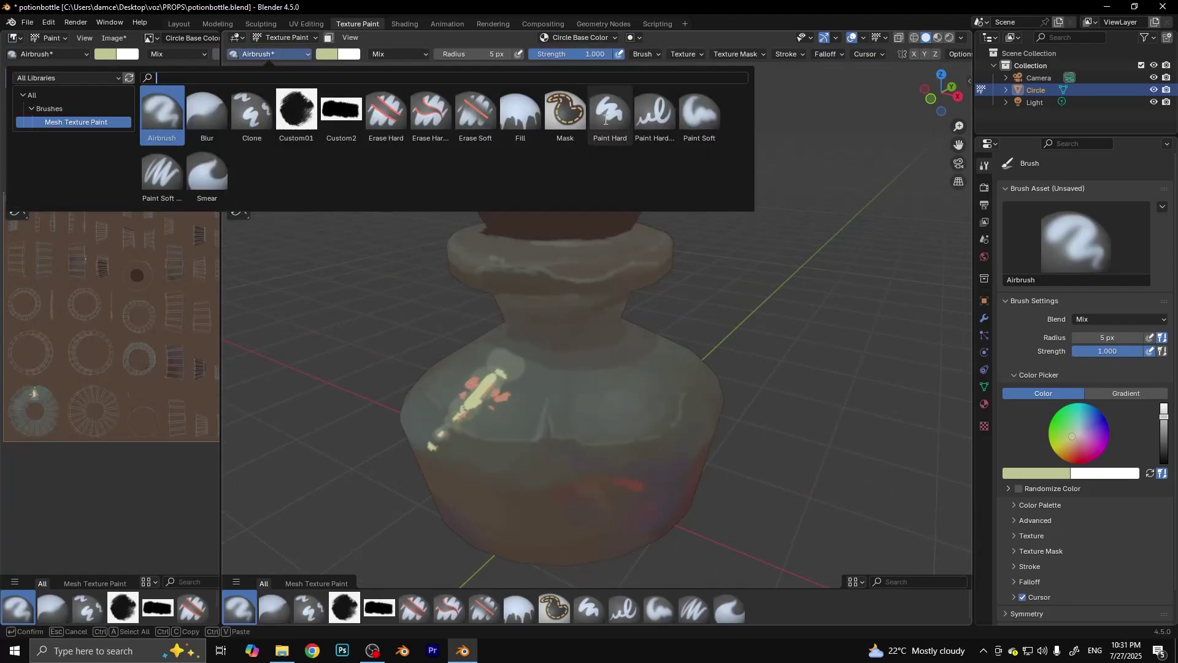
pyautogui.click(672, 106)
pyautogui.click(488, 253)
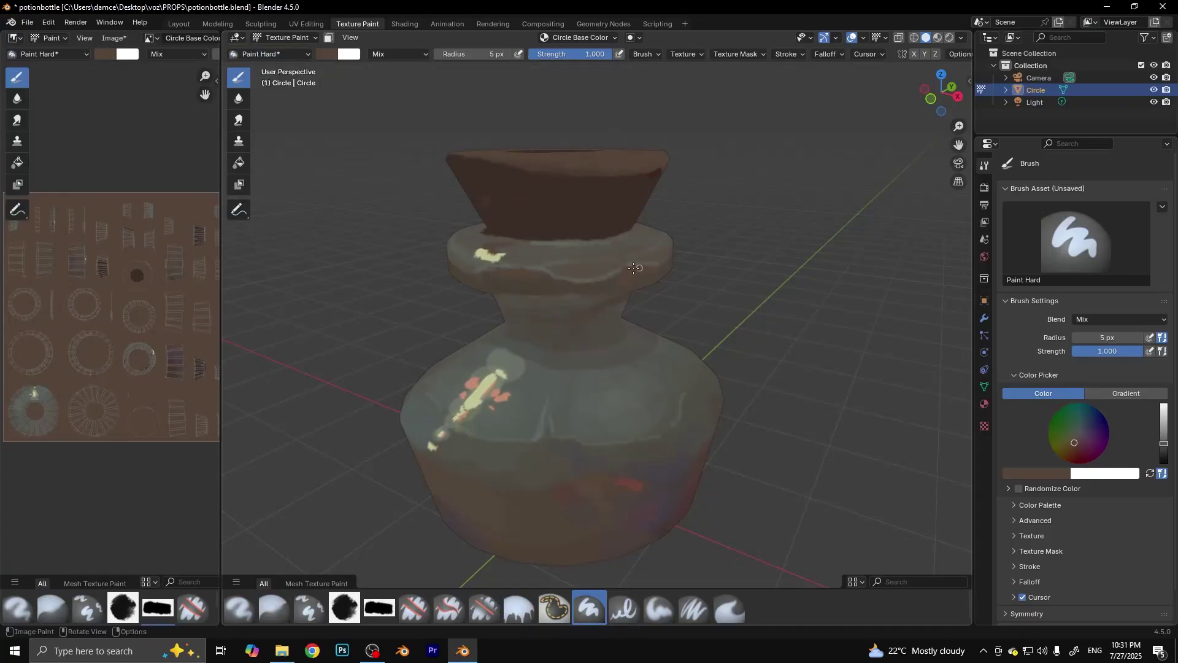
# Step: Save the painted texture image and the potionbottle.blend project
pyautogui.scroll(-4, 704, 449)
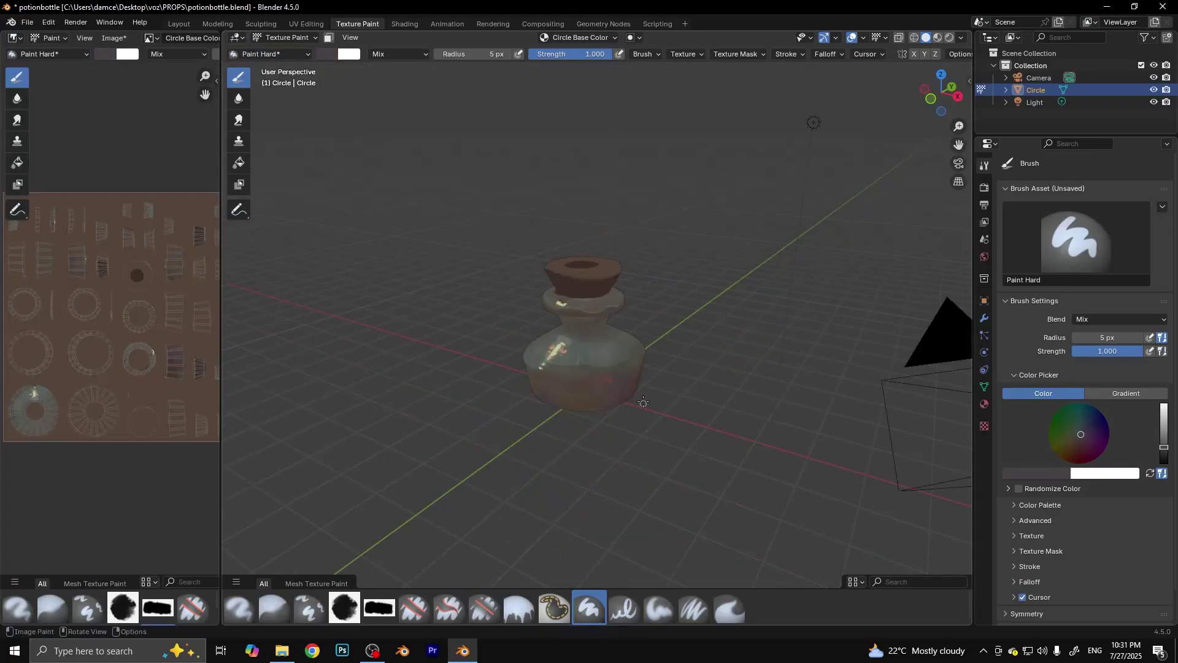
pyautogui.scroll(2, 552, 343)
pyautogui.hotkey('ctrl', 's')
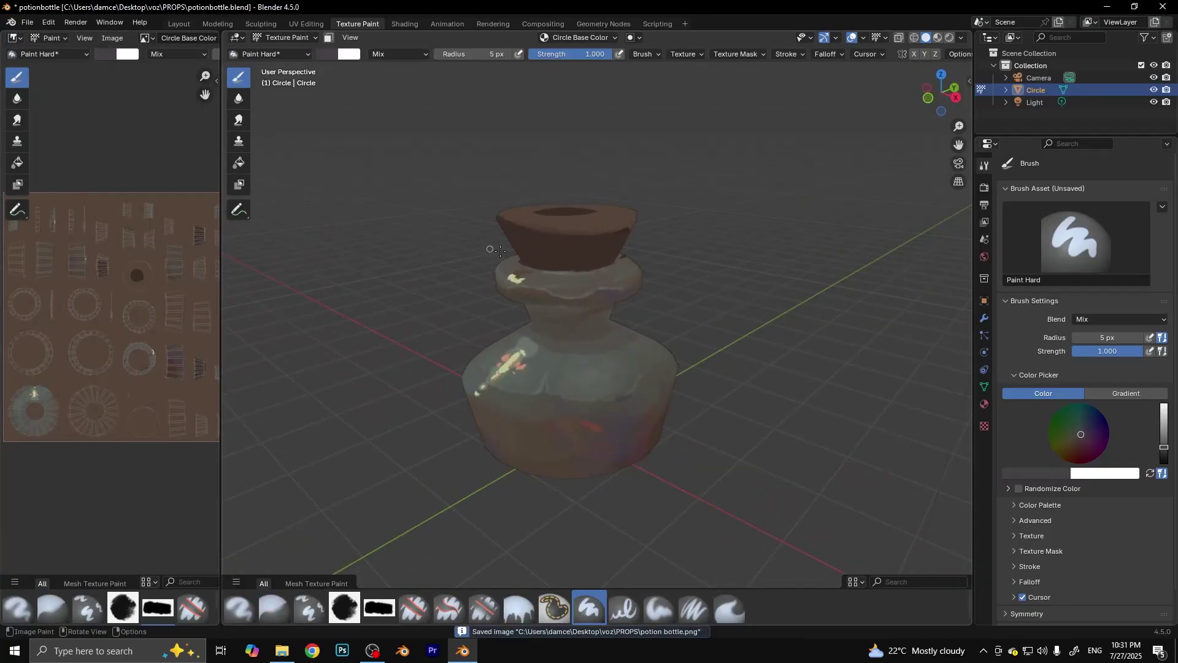
pyautogui.scroll(1, 570, 246)
pyautogui.scroll(1, 570, 246)
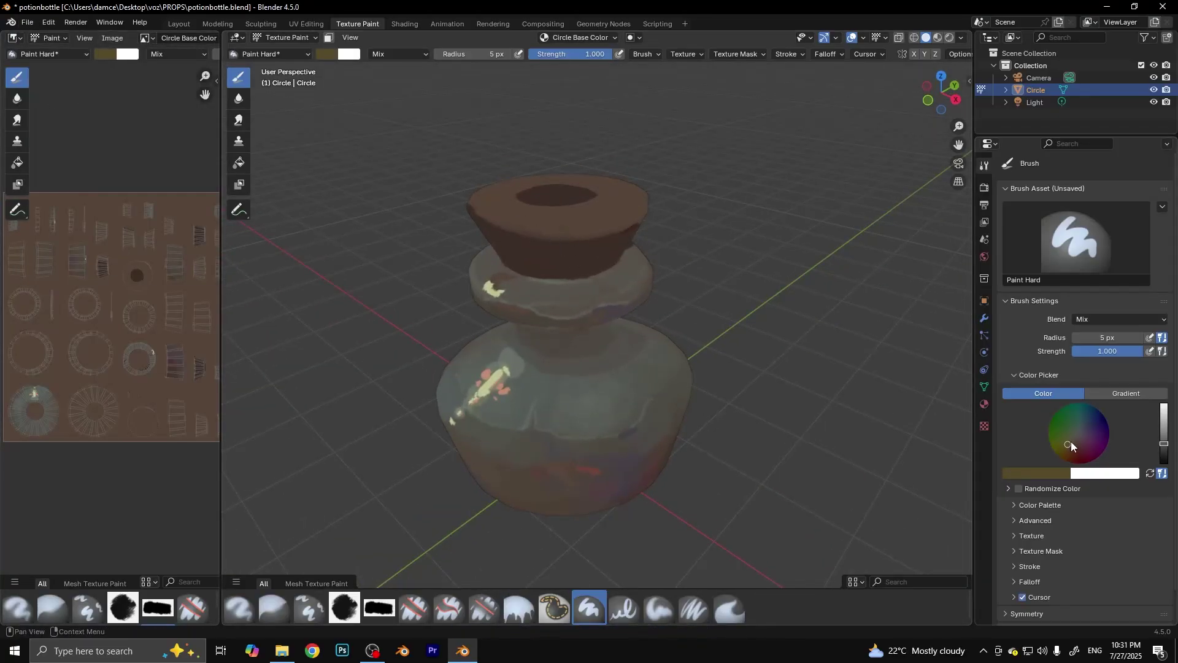
pyautogui.hotkey('ctrl', 'z')
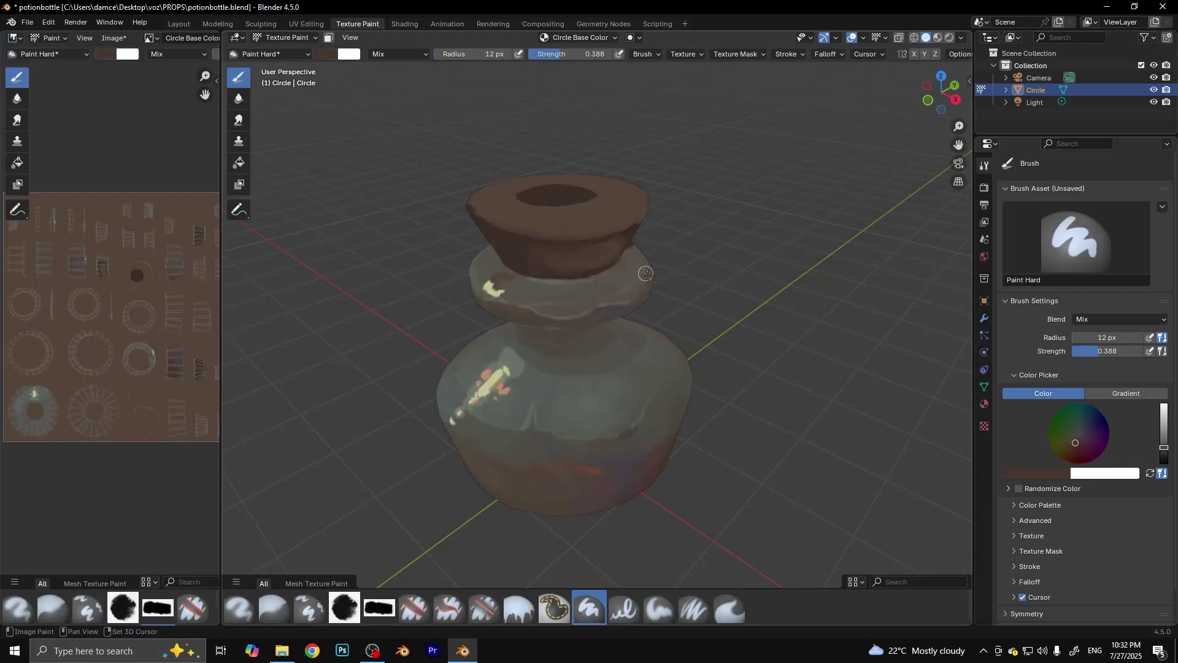
pyautogui.moveTo(512, 247)
pyautogui.mouseDown(button='middle')
pyautogui.moveTo(636, 238)
pyautogui.moveTo(565, 312)
pyautogui.moveTo(614, 276)
pyautogui.mouseUp(button='middle')
pyautogui.scroll(-5, 648, 207)
# Step: Switch to the Layout workspace and add a plane scaled up as a floor
pyautogui.click(27, 22)
pyautogui.click(49, 102)
pyautogui.click(113, 38)
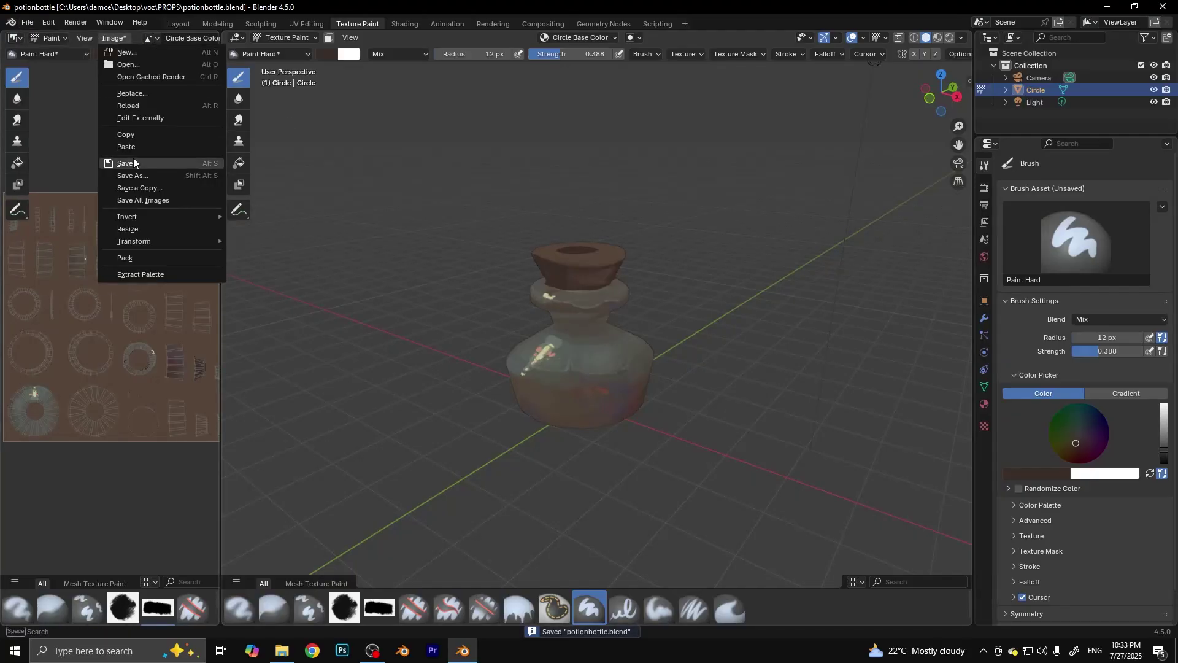
pyautogui.click(133, 158)
pyautogui.click(178, 23)
pyautogui.hotkey('shift', 'a')
pyautogui.click(724, 311)
pyautogui.press('s')
pyautogui.click(859, 372)
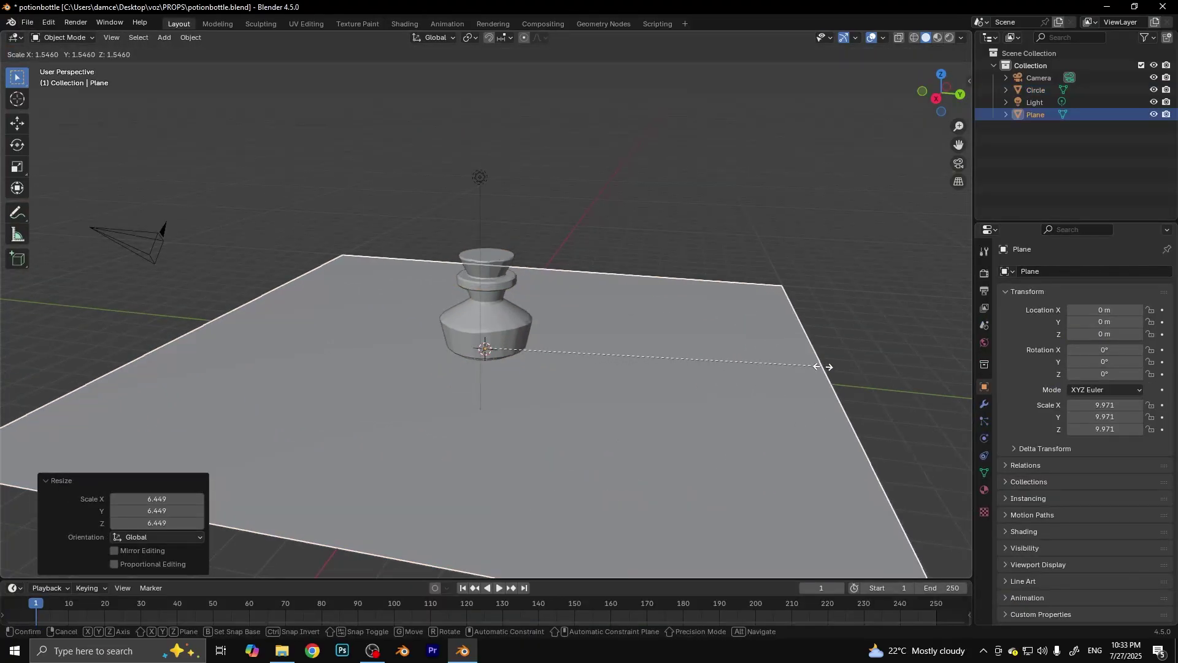
# Step: Scale the floor plane to about 23.4 and move it into position under the bottle
pyautogui.scroll(-3, 679, 323)
pyautogui.click(632, 226)
pyautogui.click(588, 325)
pyautogui.press('s')
pyautogui.click(694, 214)
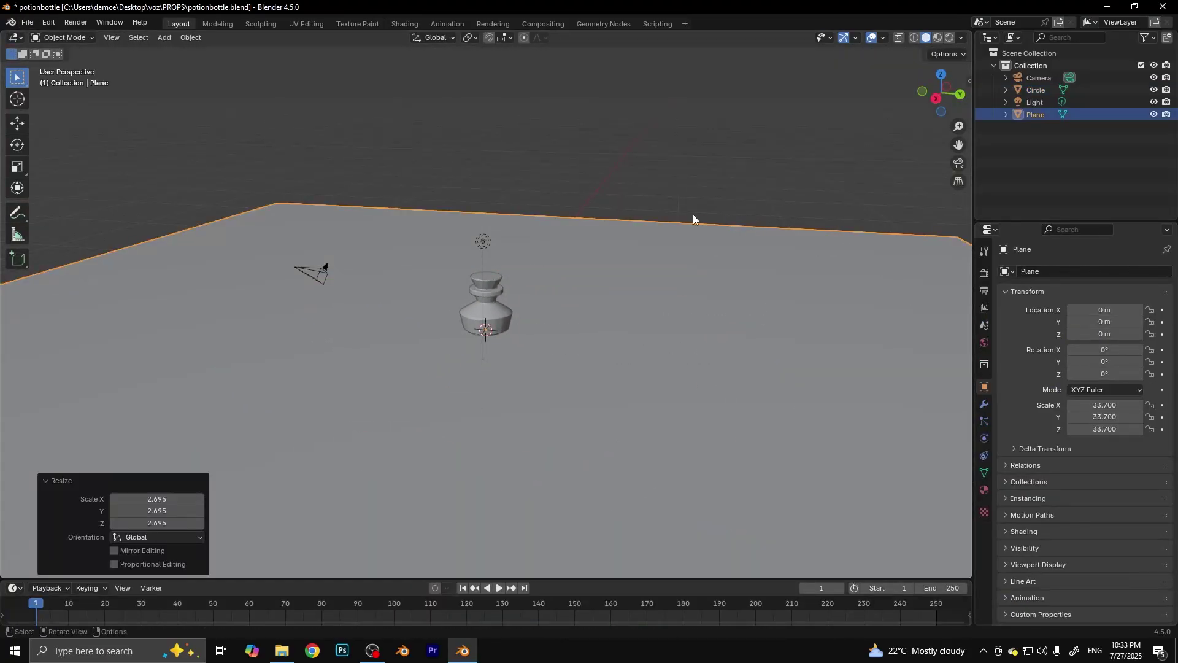
pyautogui.scroll(-1, 496, 337)
pyautogui.click(634, 377)
pyautogui.press('g')
pyautogui.click(634, 378)
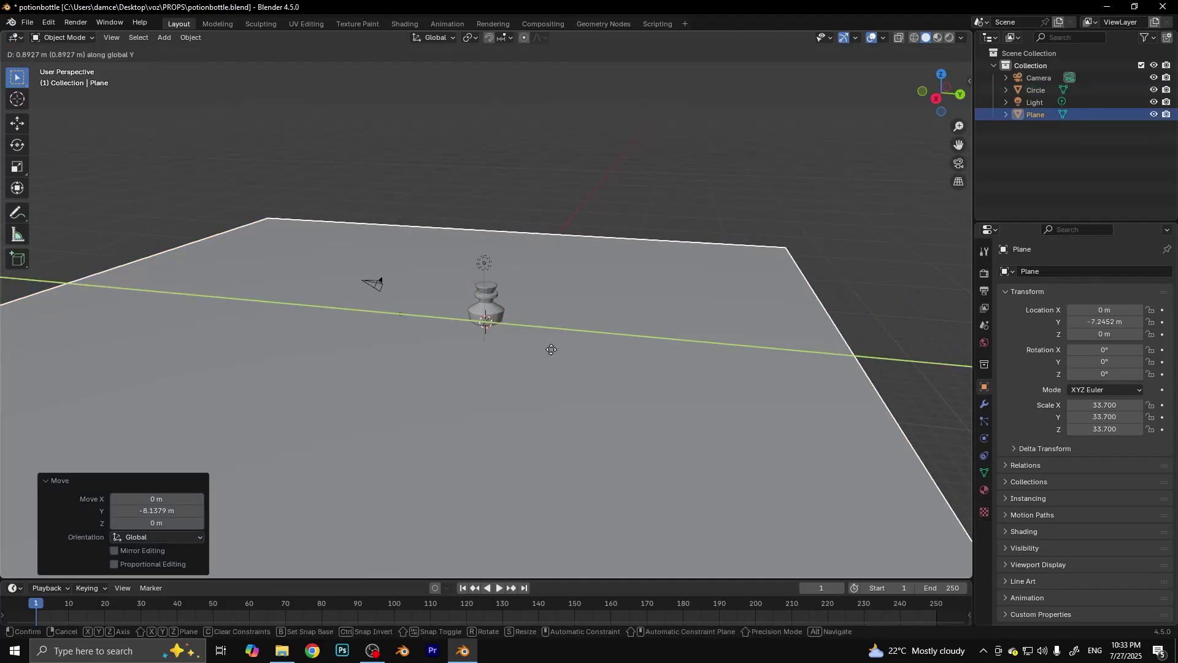
pyautogui.press('g')
pyautogui.press('x')
pyautogui.click(500, 276)
# Step: Shrink the floor slightly and add a second plane at the scene centre
pyautogui.moveTo(503, 253); pyautogui.dragTo(496, 307, button='middle')
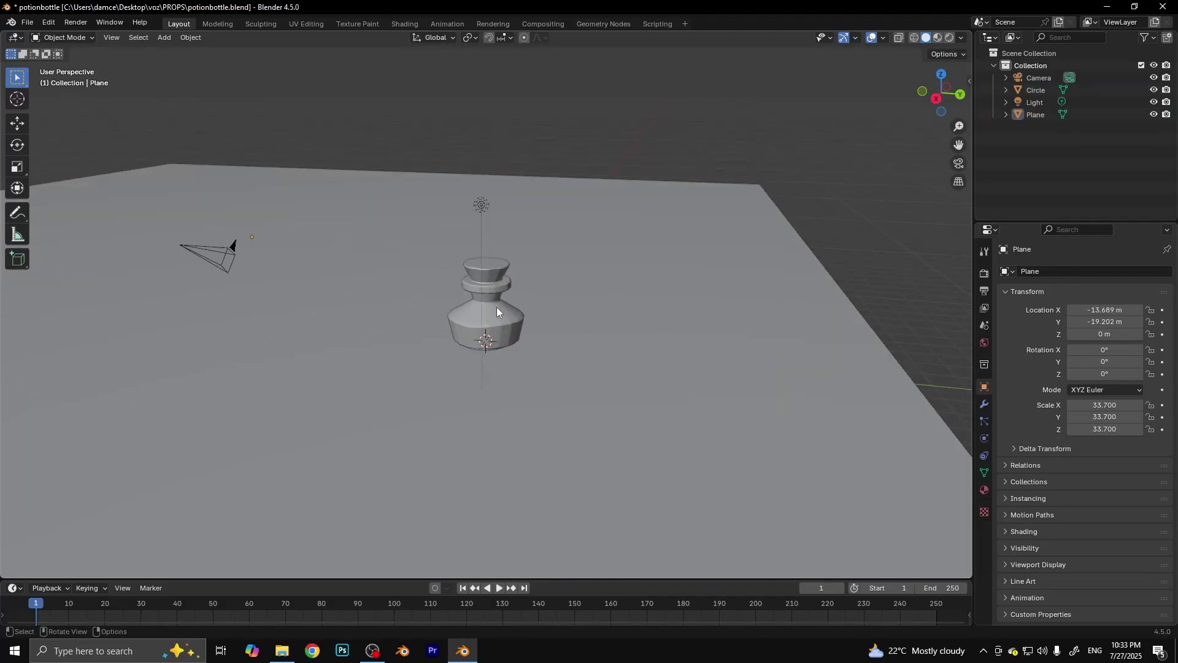
pyautogui.scroll(4, 573, 336)
pyautogui.moveTo(573, 336); pyautogui.dragTo(571, 348, button='middle')
pyautogui.scroll(-2, 573, 348)
pyautogui.press('s')
pyautogui.click(623, 323)
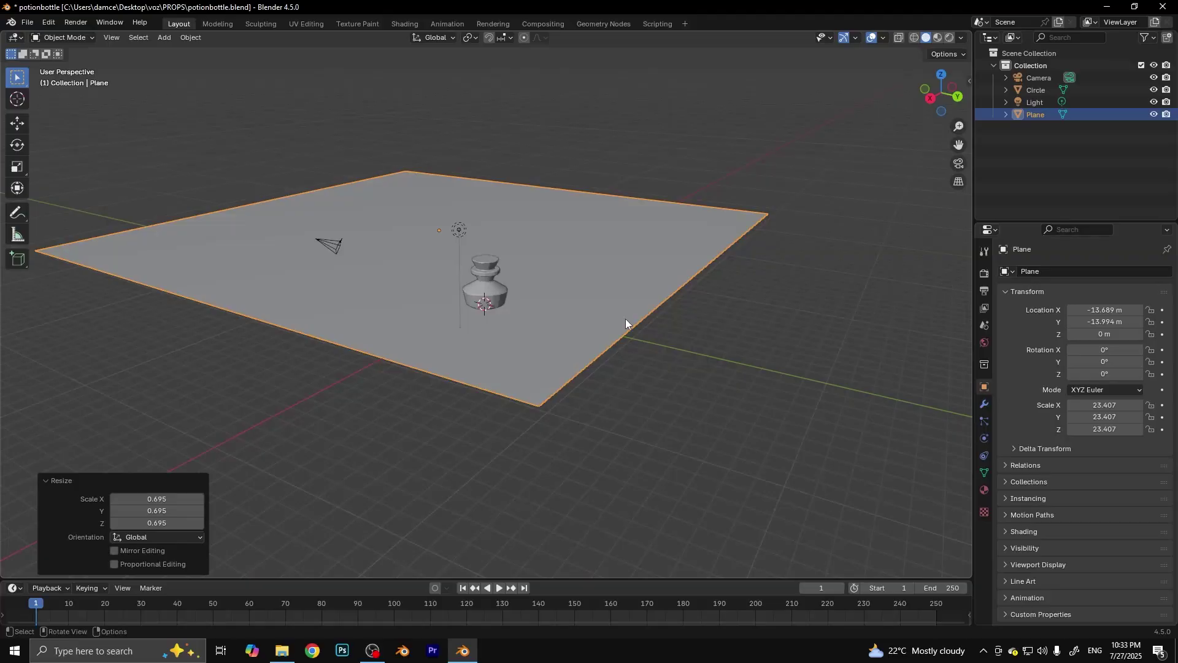
pyautogui.scroll(4, 554, 362)
pyautogui.scroll(-3, 559, 360)
pyautogui.press('t')
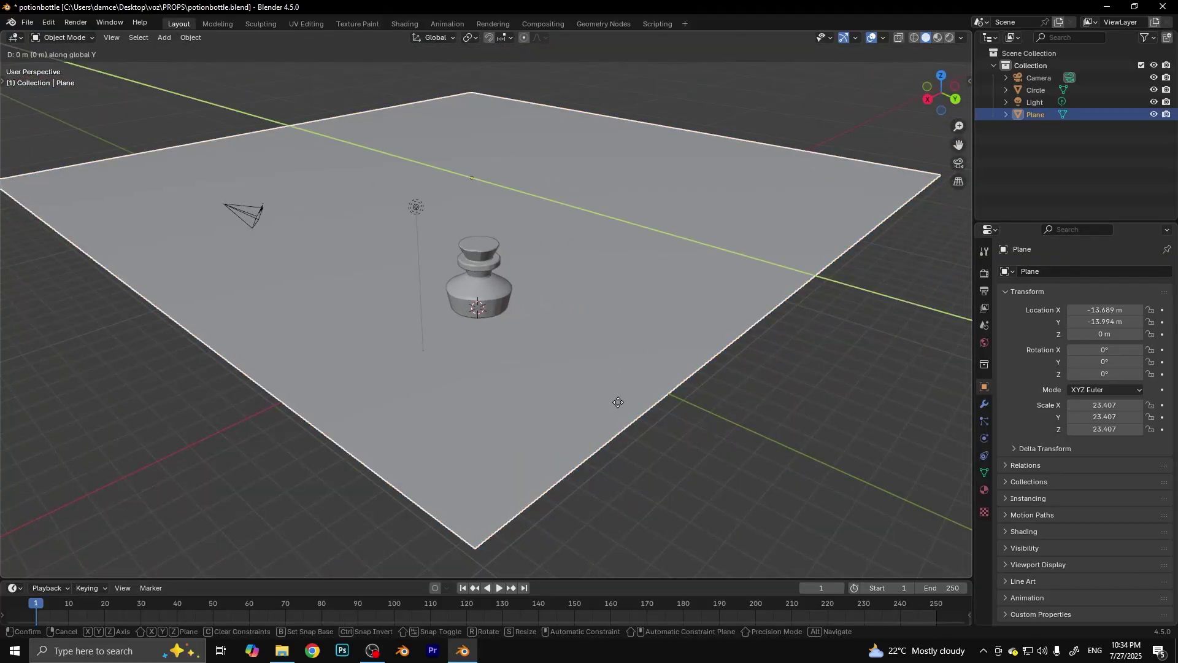
pyautogui.scroll(-3, 620, 402)
pyautogui.hotkey('shift', 'a')
pyautogui.click(724, 399)
# Step: Scale the second plane up and rotate it about 83° on X to stand upright
pyautogui.press('s')
pyautogui.click(865, 335)
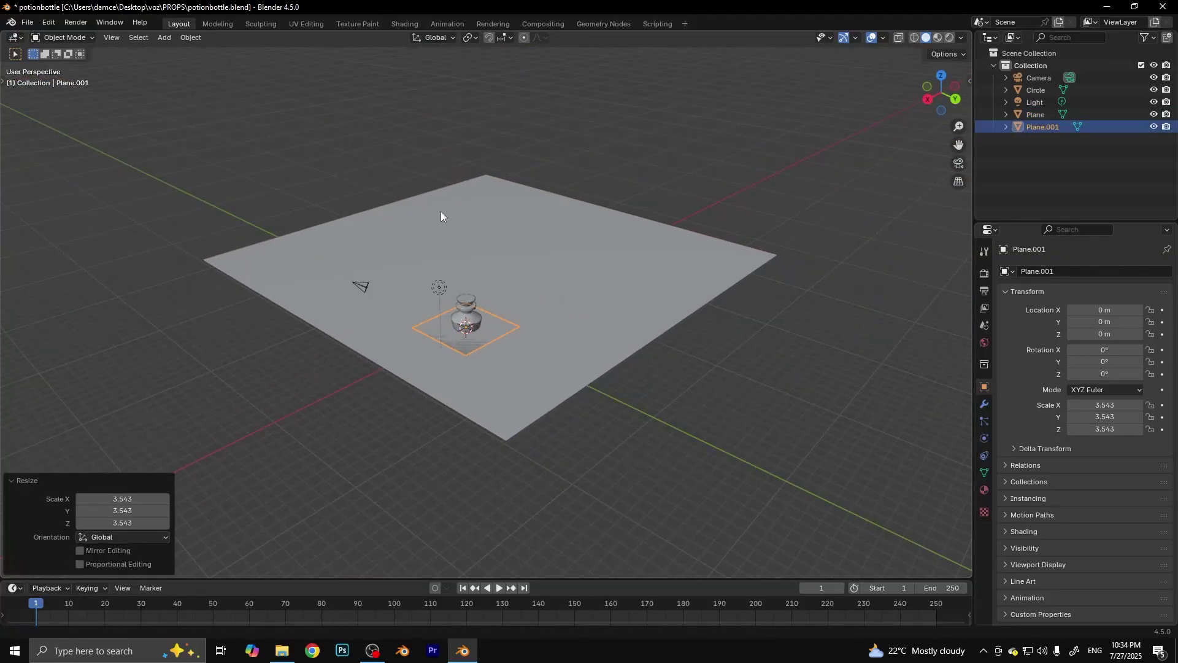
pyautogui.press('s')
pyautogui.click(778, 241)
pyautogui.press('r')
pyautogui.press('x')
pyautogui.click(343, 122)
# Step: Push the wall back along Y, shift it along X and widen it on X
pyautogui.press('g')
pyautogui.press('y')
pyautogui.click(131, 35)
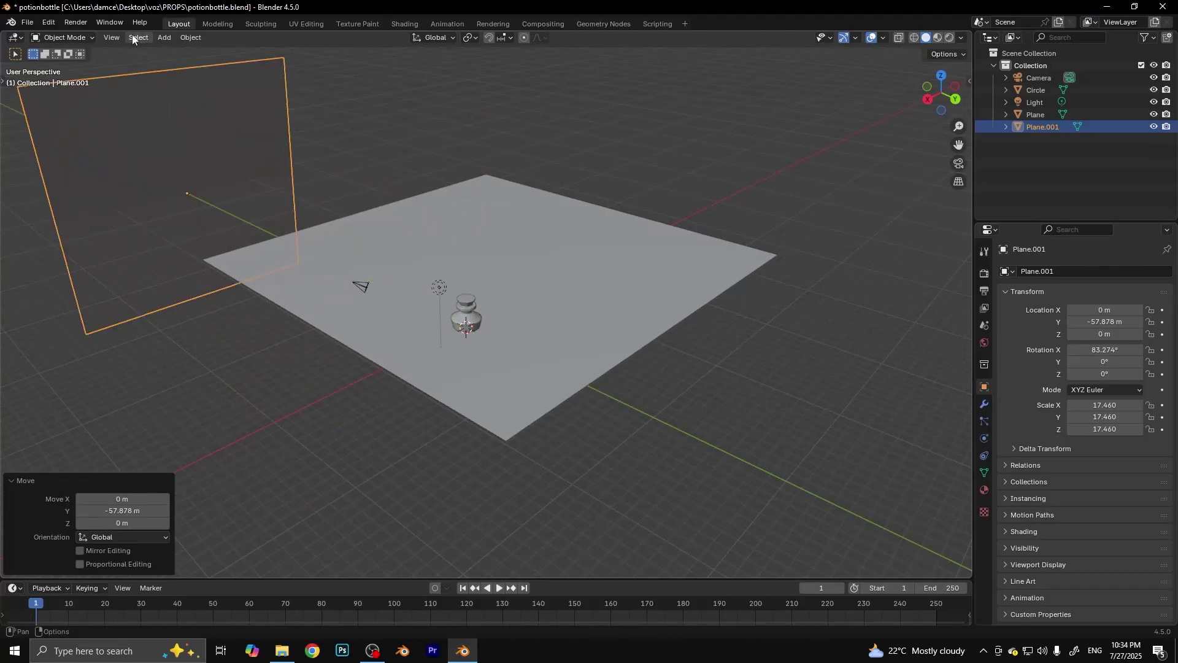
pyautogui.press('g')
pyautogui.press('x')
pyautogui.click(437, 109)
pyautogui.press('s')
pyautogui.press('x')
pyautogui.click(613, 202)
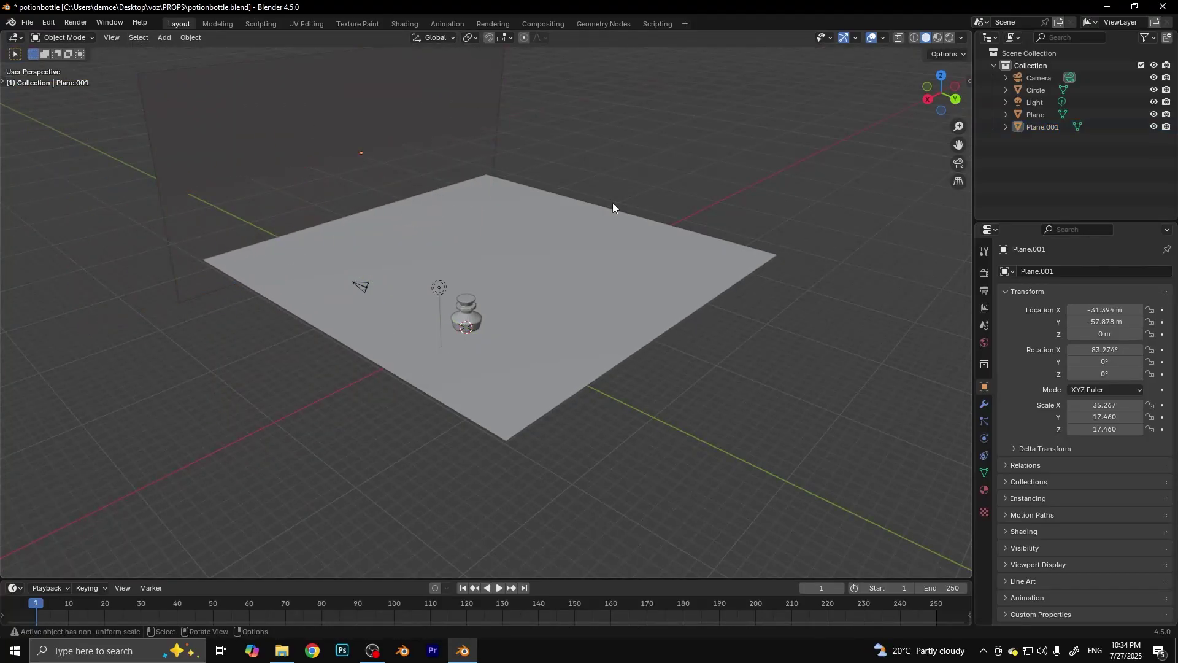
pyautogui.scroll(-2, 436, 374)
pyautogui.scroll(2, 290, 223)
# Step: Refine the back wall's size and position, lowering it and nudging it along Y
pyautogui.press('Tab')
pyautogui.press('Tab')
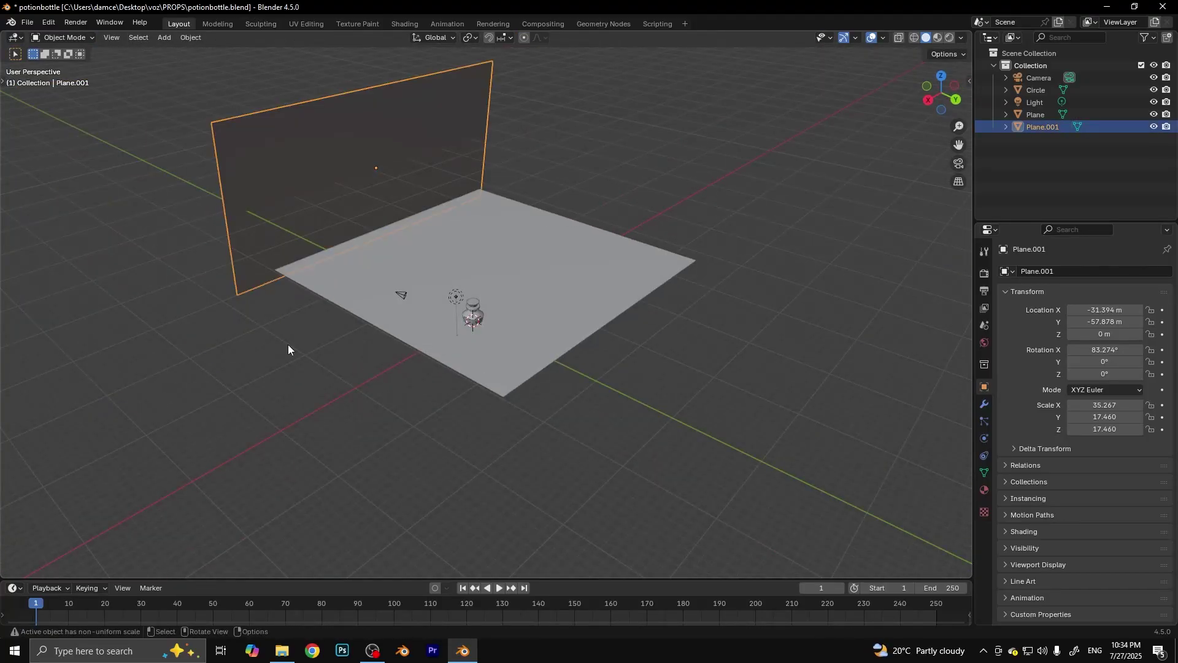
pyautogui.moveTo(288, 345)
pyautogui.mouseDown(button='middle')
pyautogui.moveTo(451, 334)
pyautogui.moveTo(331, 404)
pyautogui.mouseUp(button='middle')
pyautogui.press('g')
pyautogui.press('y')
pyautogui.click(408, 410)
pyautogui.press('s')
pyautogui.click(407, 377)
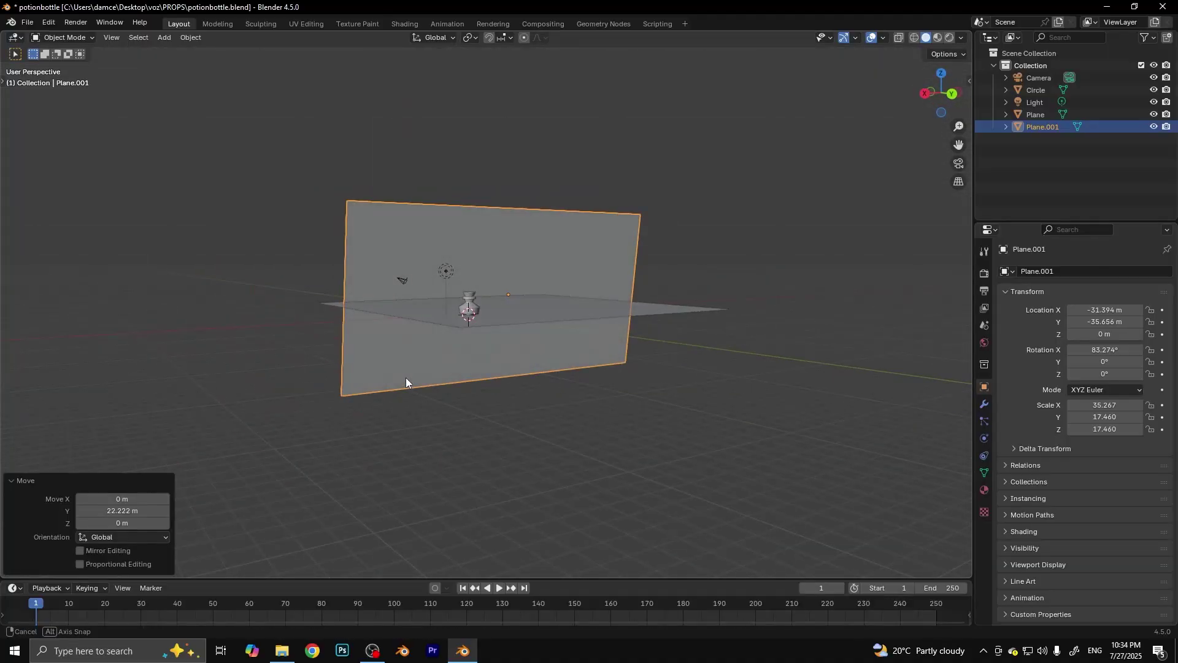
pyautogui.moveTo(406, 377)
pyautogui.mouseDown(button='middle')
pyautogui.moveTo(456, 447)
pyautogui.moveTo(691, 277)
pyautogui.moveTo(461, 233)
pyautogui.moveTo(619, 306)
pyautogui.mouseUp(button='middle')
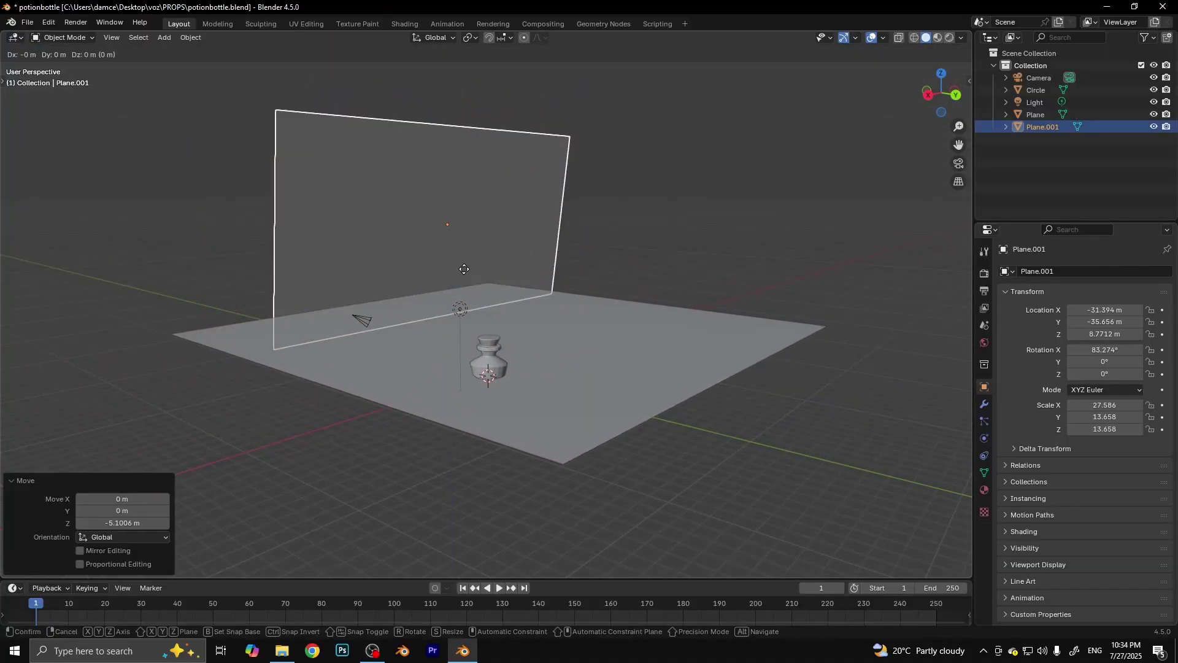
pyautogui.press('g')
pyautogui.click(546, 446)
pyautogui.press('g')
pyautogui.click(602, 433)
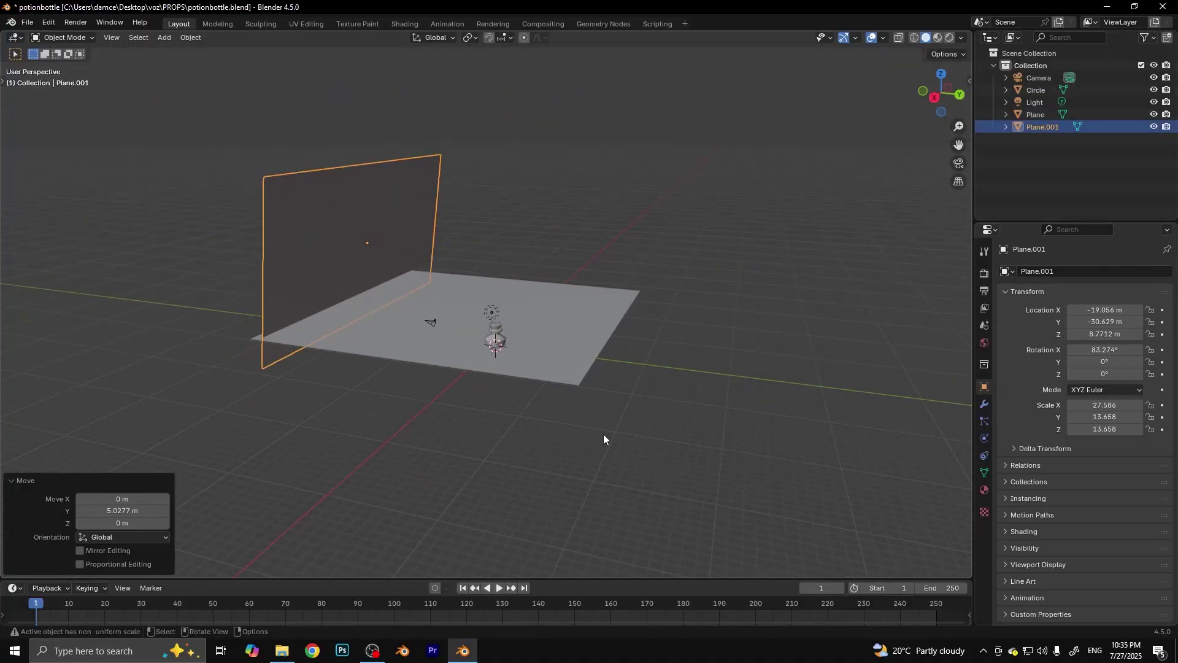
pyautogui.moveTo(603, 434)
pyautogui.mouseDown(button='middle')
pyautogui.moveTo(638, 278)
pyautogui.moveTo(874, 200)
pyautogui.mouseUp(button='middle')
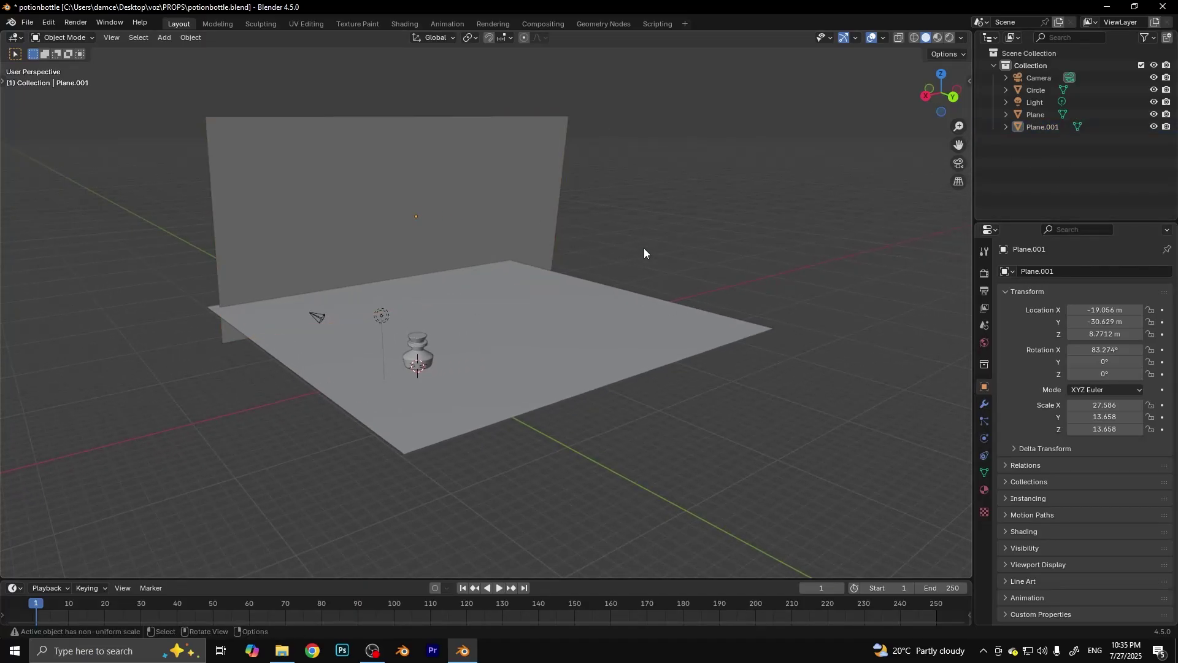
# Step: Duplicate the back wall, rotate the copy 90° on Z and move it along Y as a side wall
pyautogui.hotkey('shift', 'd')
pyautogui.press('Escape')
pyautogui.press('r')
pyautogui.press('z')
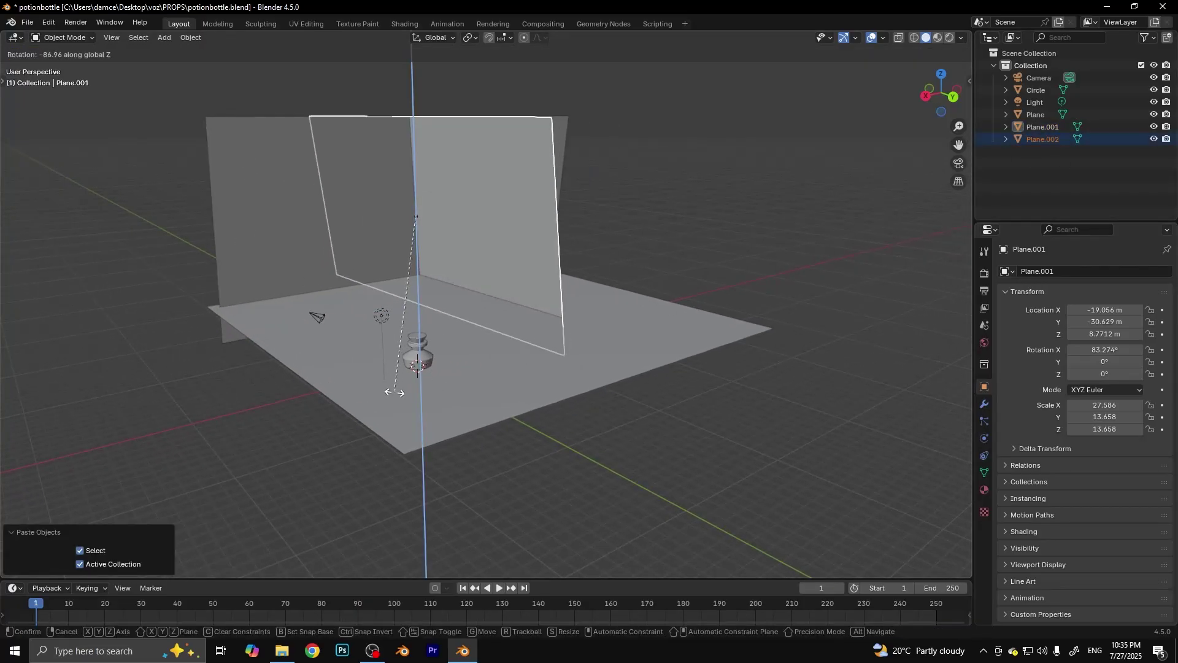
pyautogui.click(370, 403)
pyautogui.press('g')
pyautogui.press('y')
pyautogui.click(571, 429)
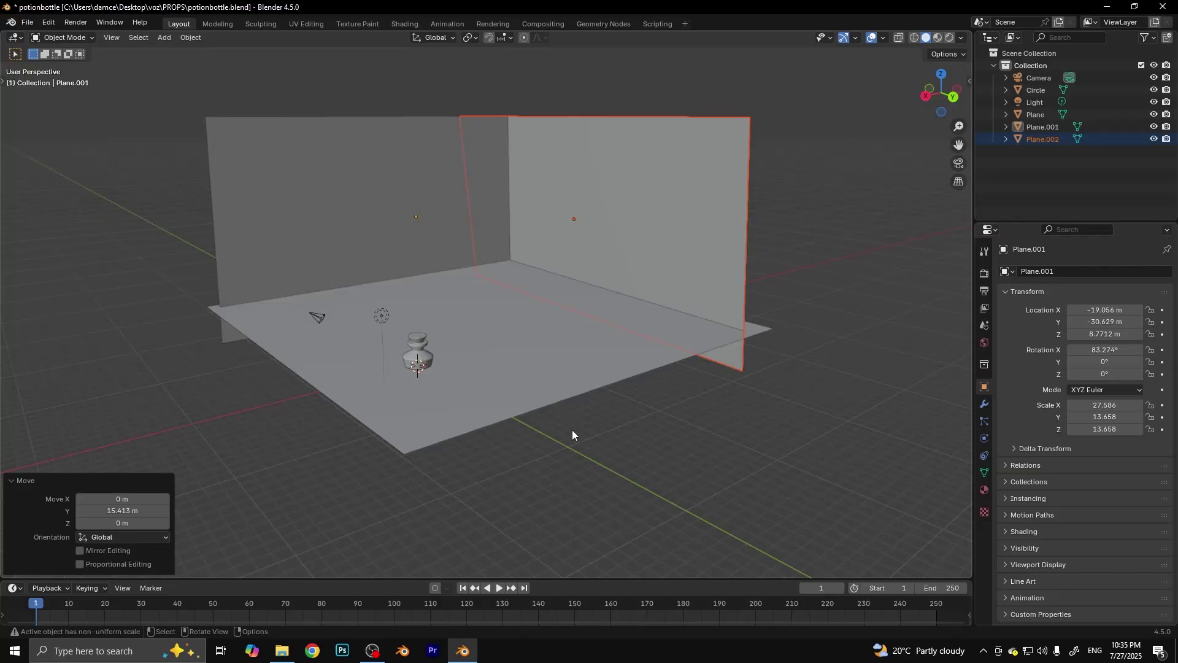
# Step: Move the bottle along Y to a new spot on the floor
pyautogui.scroll(5, 618, 409)
pyautogui.click(552, 341)
pyautogui.scroll(-5, 552, 341)
pyautogui.press('g')
pyautogui.press('y')
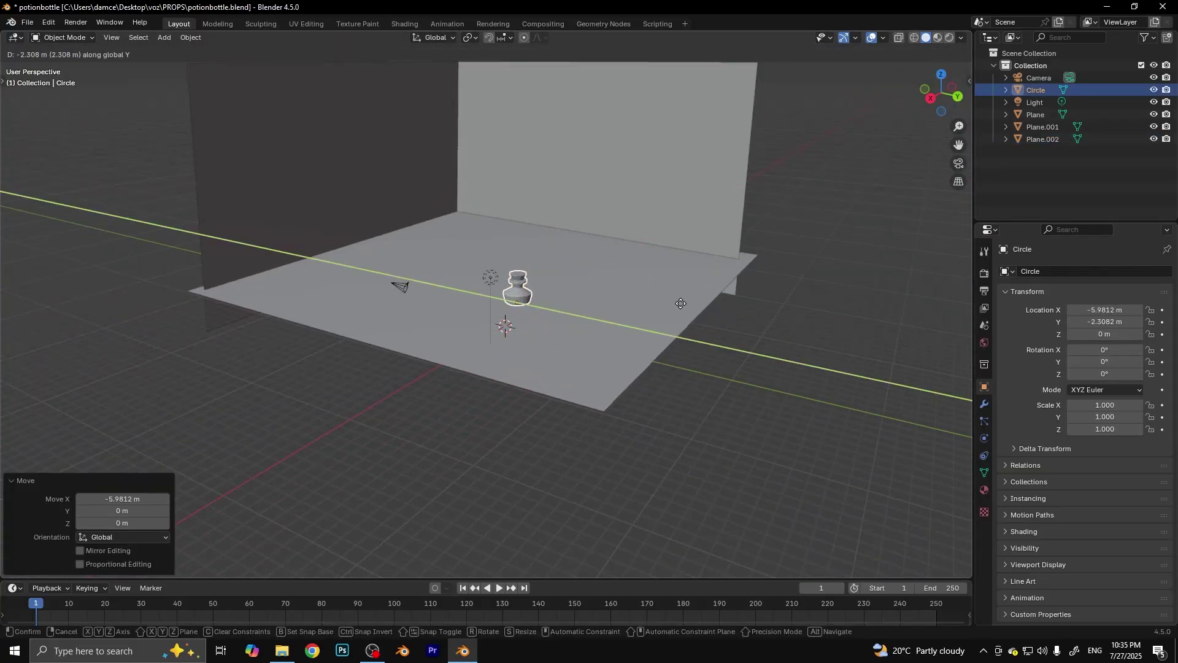
pyautogui.click(679, 342)
pyautogui.scroll(5, 679, 343)
pyautogui.scroll(-5, 678, 343)
pyautogui.click(740, 356)
pyautogui.scroll(5, 653, 333)
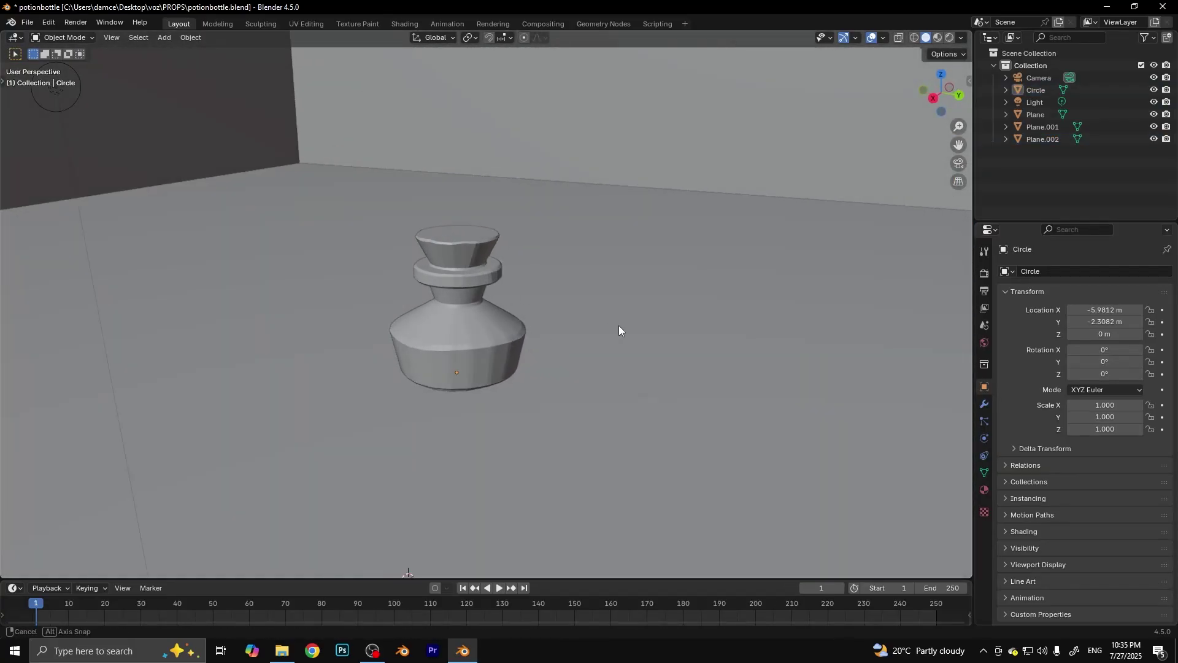
pyautogui.moveTo(618, 325)
pyautogui.mouseDown(button='middle')
pyautogui.moveTo(634, 314)
pyautogui.moveTo(599, 315)
pyautogui.mouseUp(button='middle')
pyautogui.click(307, 23)
# Step: UV-unwrap the floor plane with Smart UV Project
pyautogui.click(178, 24)
pyautogui.click(1035, 114)
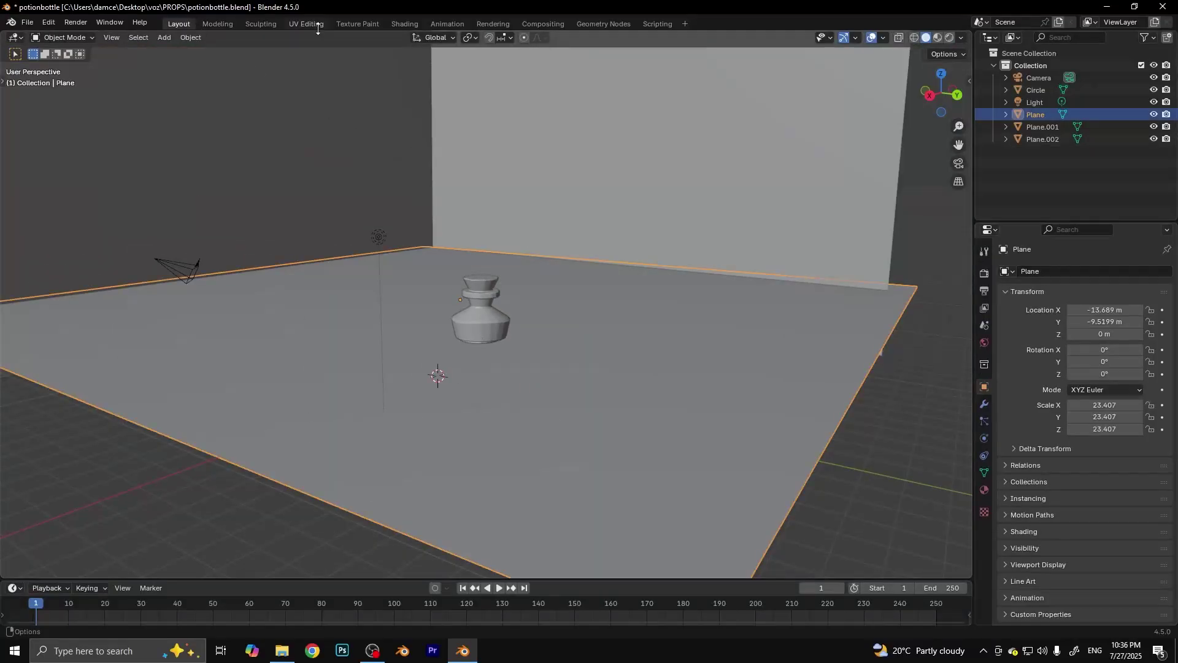
pyautogui.click(306, 23)
pyautogui.press('u')
pyautogui.click(678, 365)
# Step: Add a grey Base Color paint texture to the floor and save it as an image
pyautogui.click(358, 23)
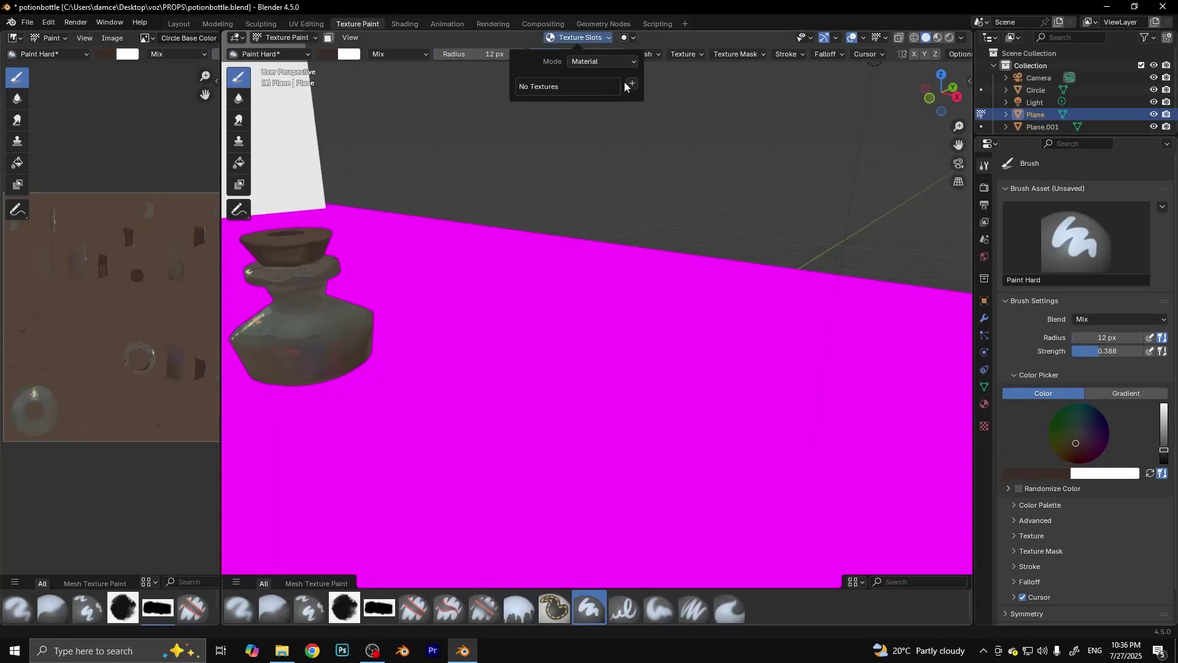
pyautogui.click(630, 84)
pyautogui.click(699, 194)
pyautogui.click(660, 208)
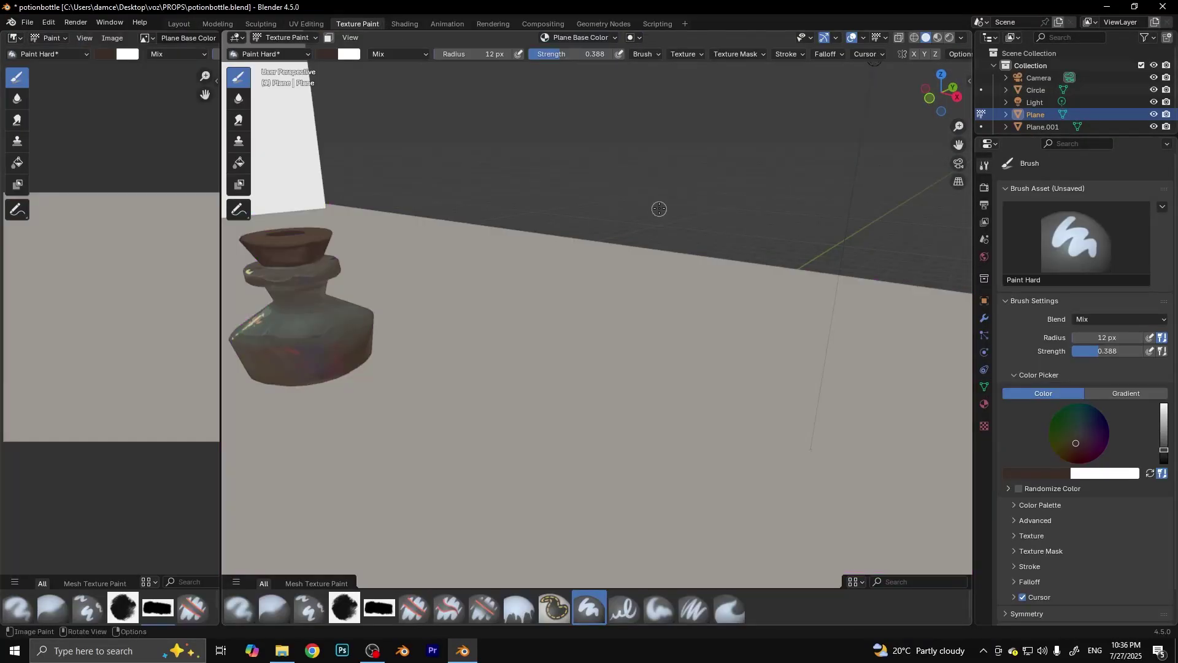
pyautogui.scroll(-10, 660, 209)
pyautogui.click(113, 38)
pyautogui.click(135, 141)
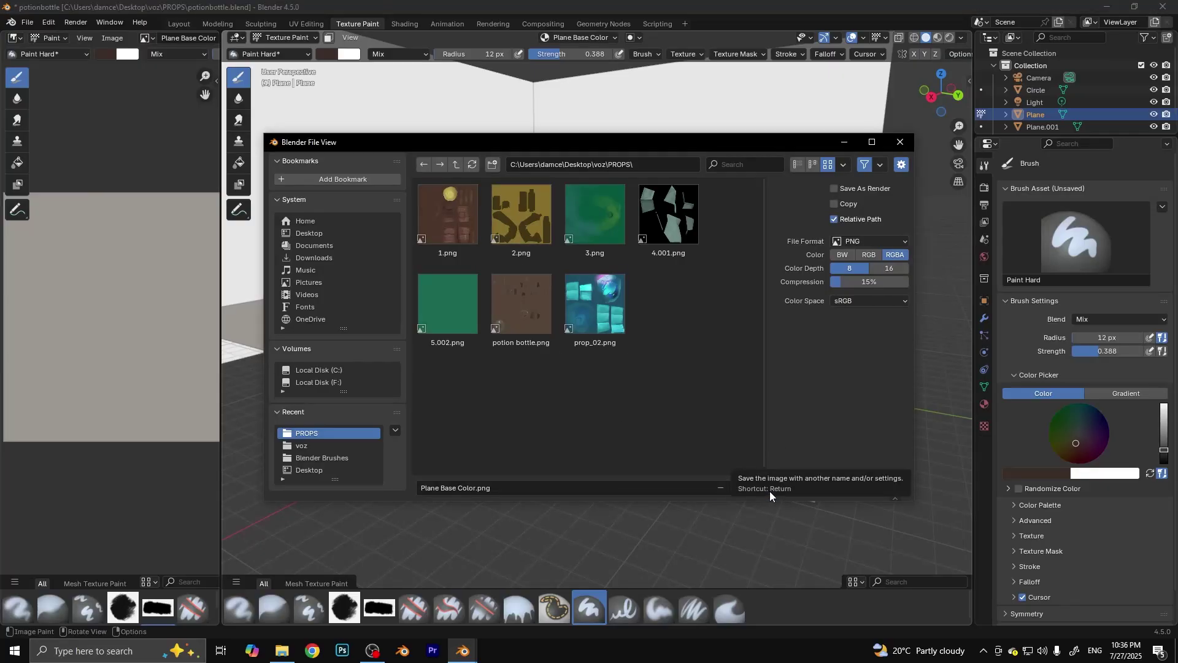
pyautogui.press('Return')
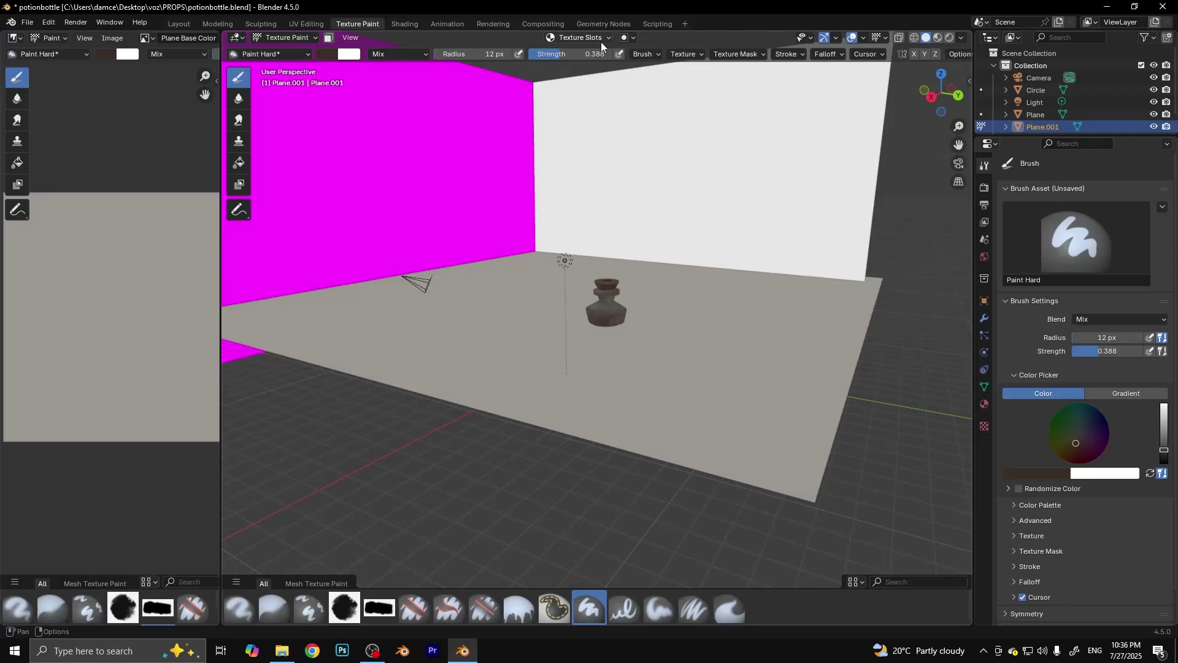
# Step: Add a blank Base Color paint texture slot to the wall planes
pyautogui.click(600, 39)
pyautogui.click(632, 84)
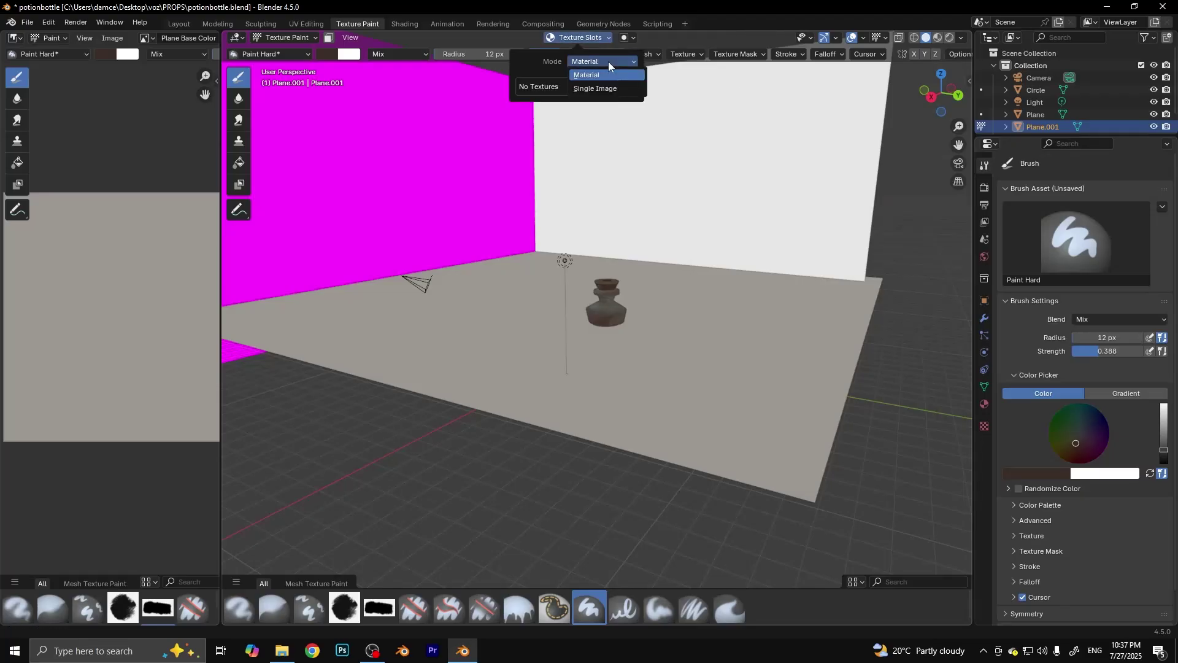
pyautogui.click(663, 97)
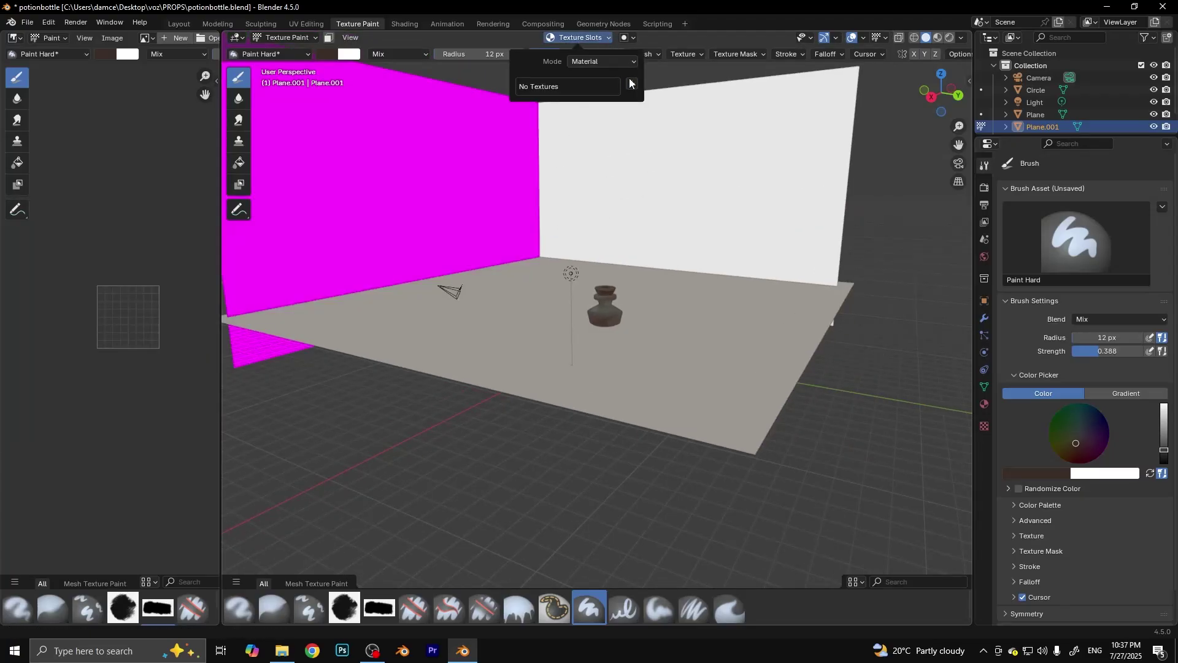
pyautogui.click(614, 205)
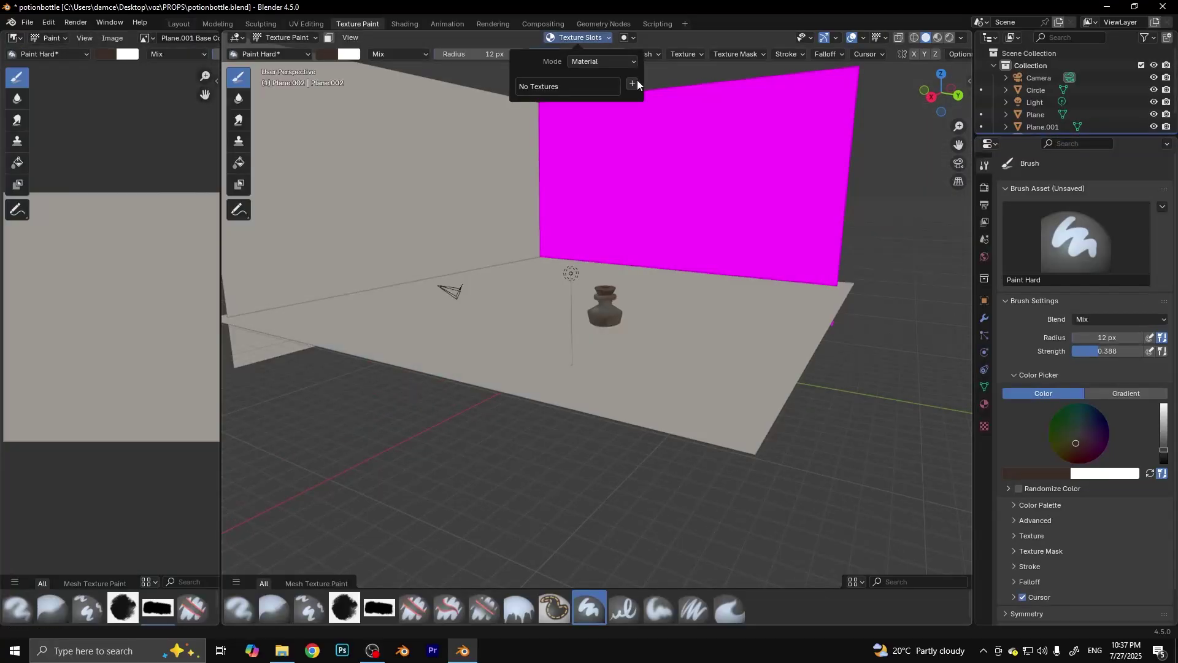
pyautogui.click(664, 213)
# Step: Frame the floor around the bottle and pick a purple paint colour at full brush strength
pyautogui.scroll(6, 699, 243)
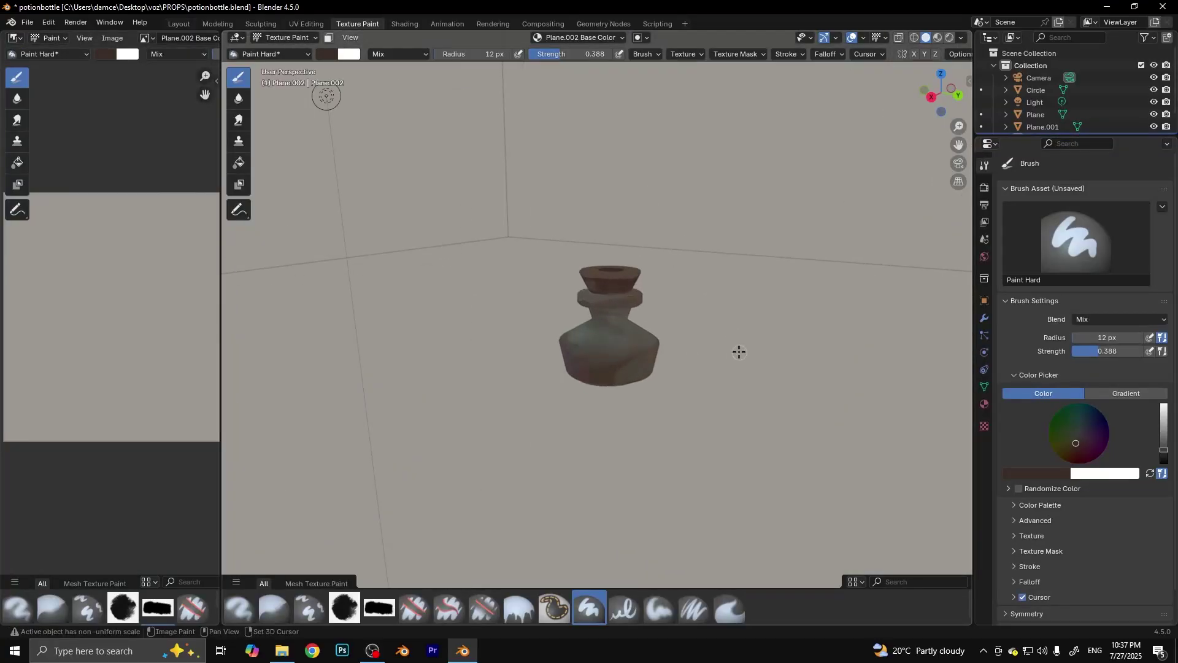
pyautogui.moveTo(323, 94); pyautogui.dragTo(312, 103, button='middle')
pyautogui.scroll(1, 495, 244)
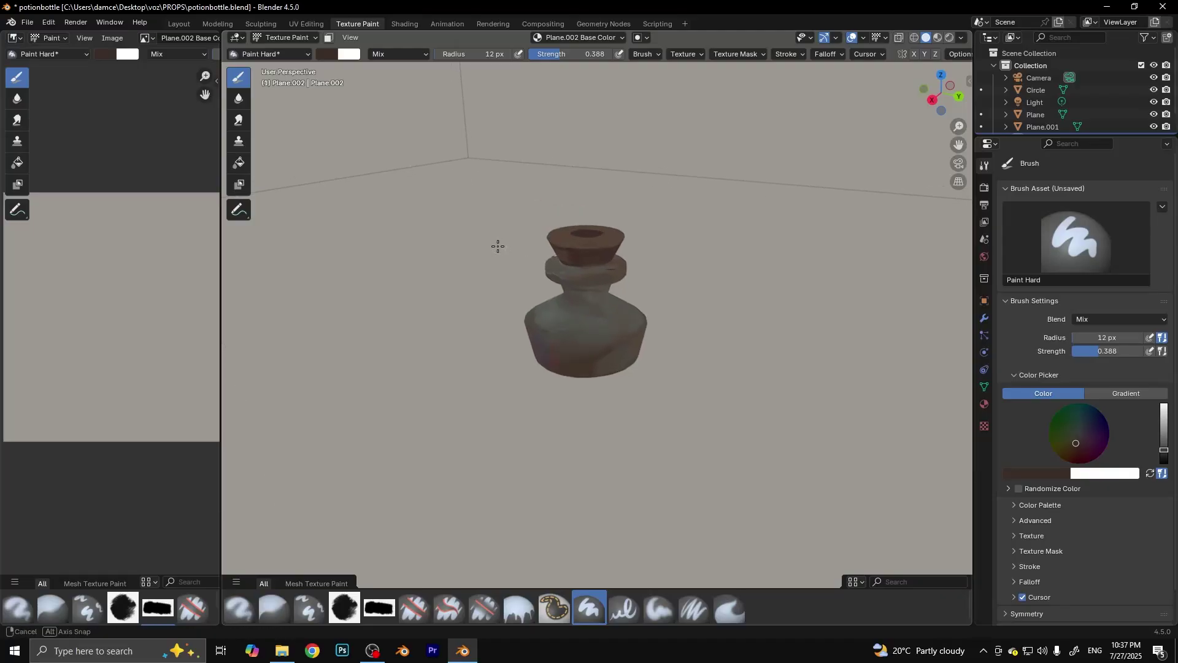
pyautogui.scroll(-4, 450, 223)
pyautogui.scroll(-2, 595, 266)
pyautogui.scroll(7, 598, 220)
pyautogui.moveTo(598, 221)
pyautogui.keyDown('shift'); pyautogui.mouseDown(button='middle')
pyautogui.moveTo(555, 202)
pyautogui.moveTo(455, 237)
pyautogui.mouseUp(button='middle'); pyautogui.keyUp('shift')
pyautogui.scroll(-3, 448, 221)
pyautogui.scroll(4, 415, 216)
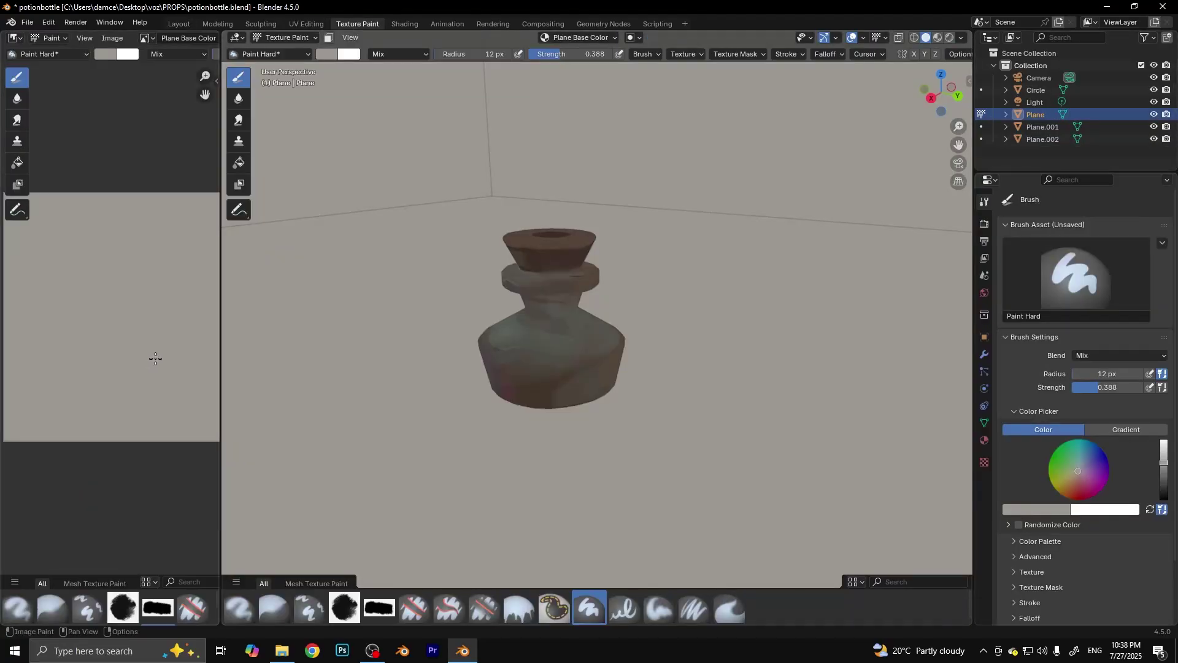
pyautogui.click(1081, 482)
pyautogui.hotkey('shift', 'f')
pyautogui.click(735, 379)
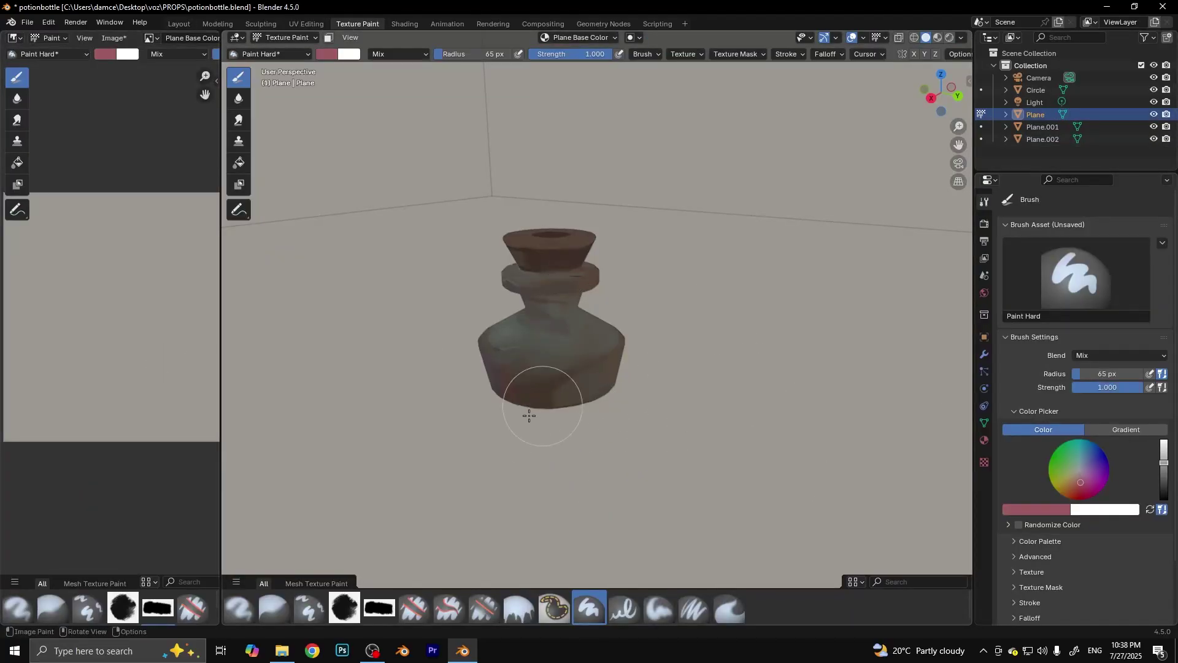
# Step: Dab purple shadow strokes on the floor beside the bottle, undoing the oversized blobs
pyautogui.click(615, 37)
pyautogui.click(583, 38)
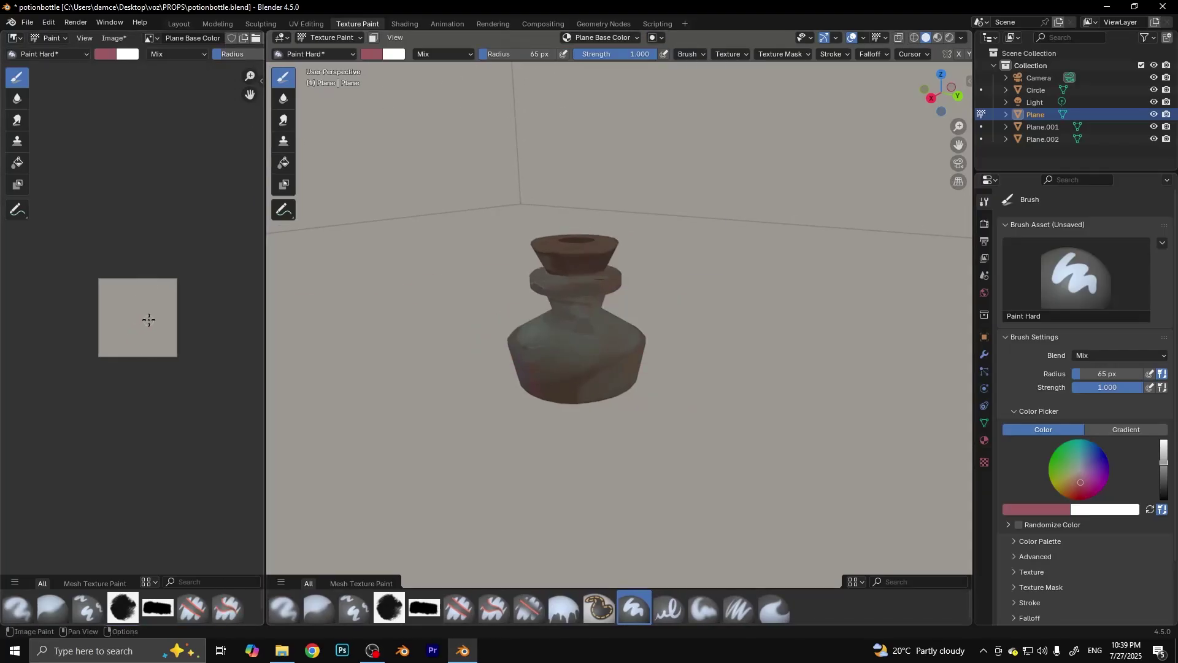
pyautogui.scroll(3, 161, 338)
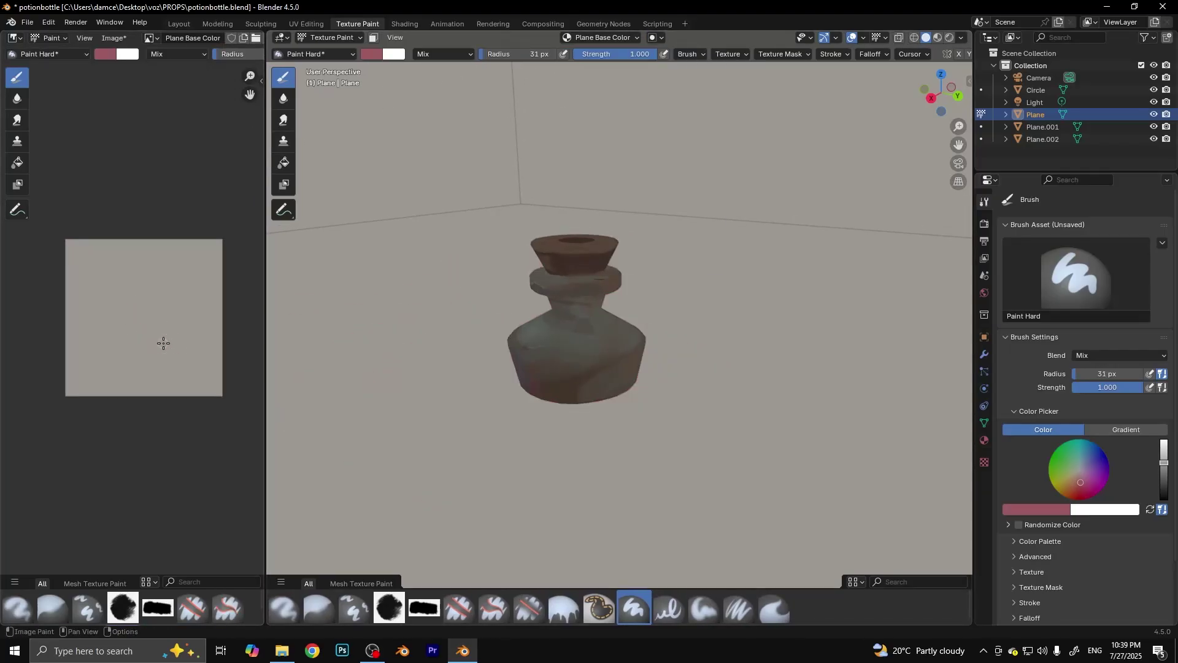
pyautogui.click(165, 343)
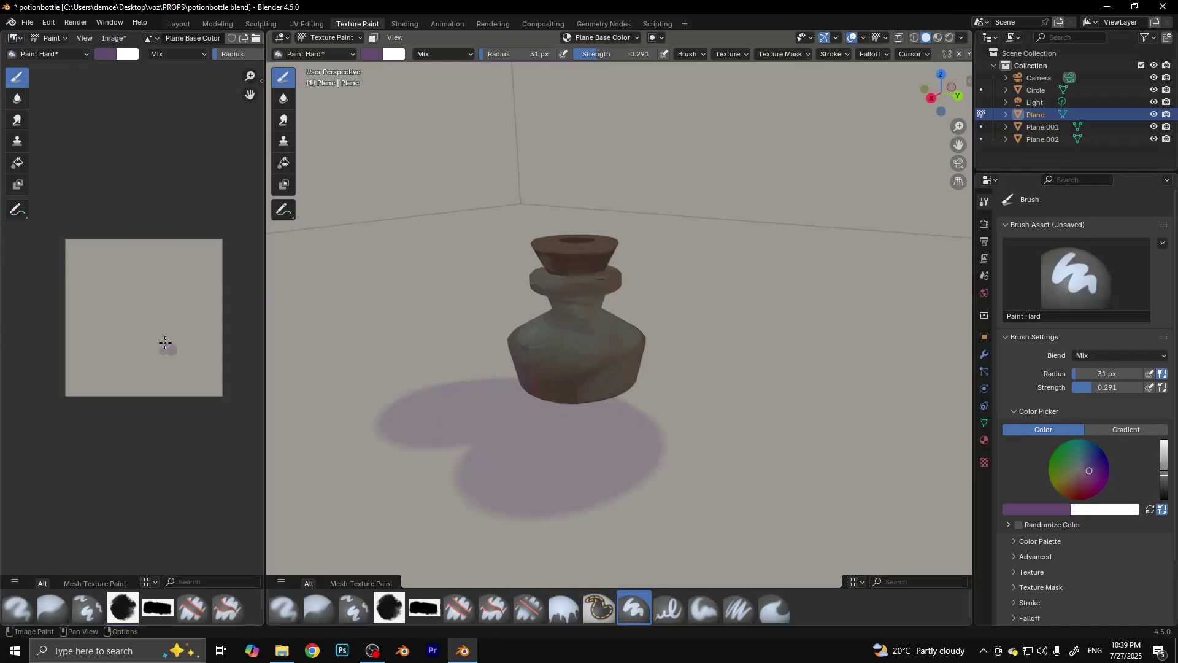
pyautogui.hotkey('ctrl', 'z')
pyautogui.moveTo(167, 337); pyautogui.dragTo(167, 346)
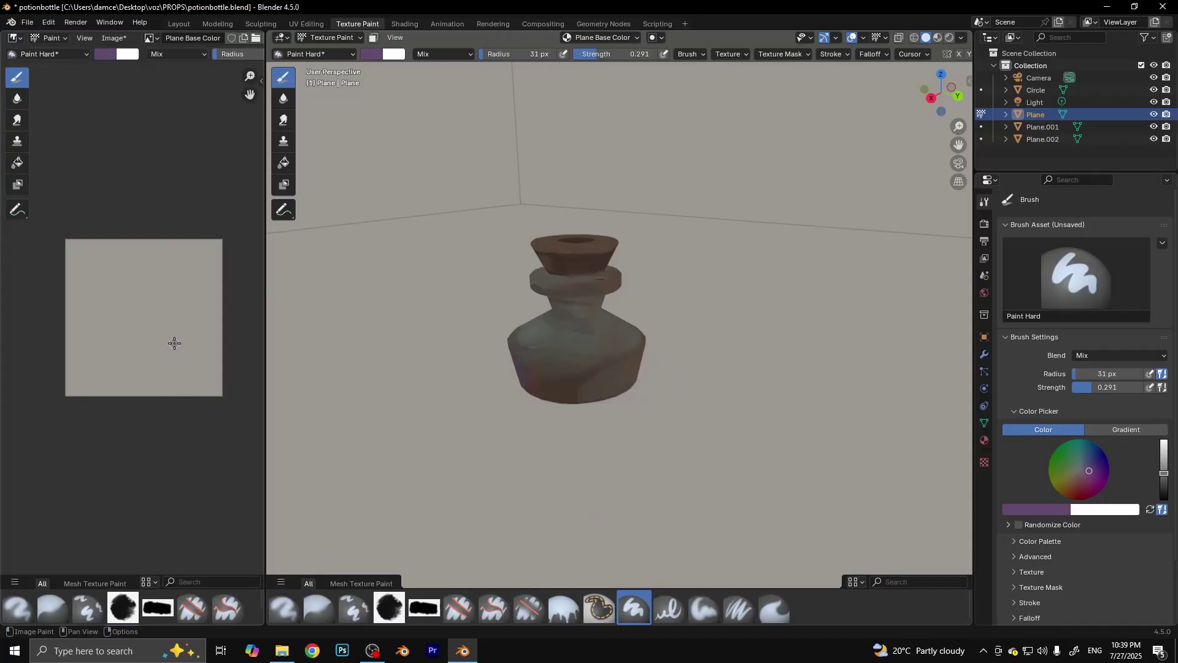
pyautogui.moveTo(168, 354); pyautogui.dragTo(172, 341)
pyautogui.hotkey('ctrl', 'z')
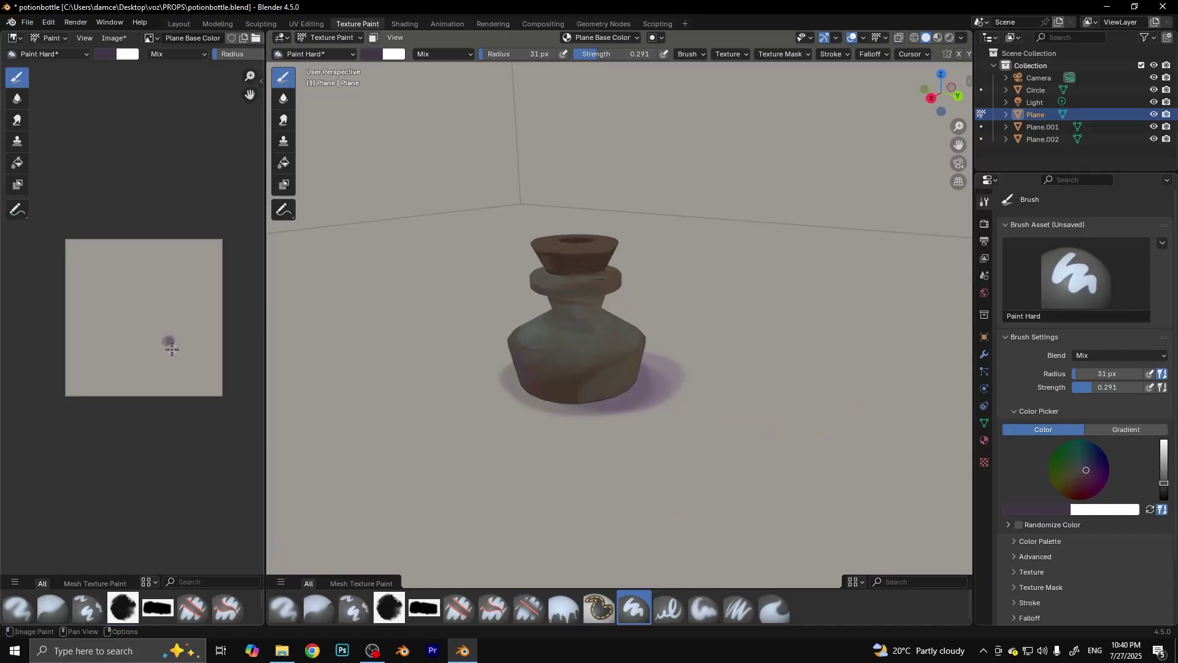
pyautogui.scroll(4, 172, 350)
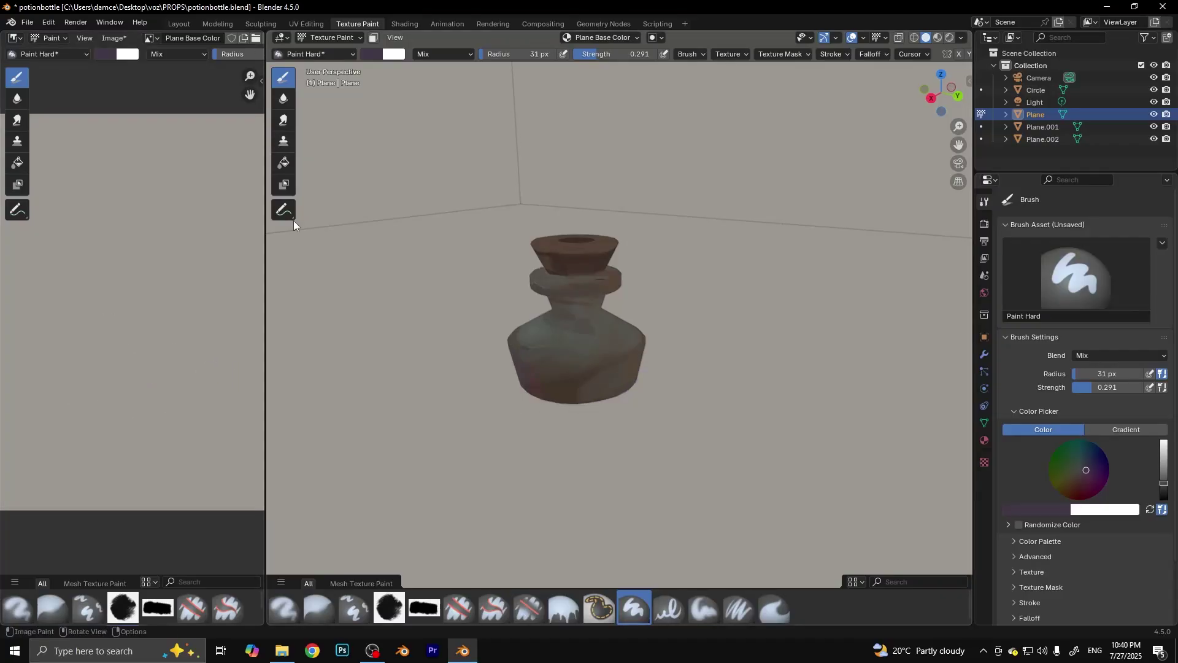
pyautogui.scroll(-5, 492, 245)
pyautogui.moveTo(492, 245)
pyautogui.mouseDown(button='middle')
pyautogui.moveTo(634, 360)
pyautogui.moveTo(556, 343)
pyautogui.mouseUp(button='middle')
pyautogui.scroll(3, 556, 344)
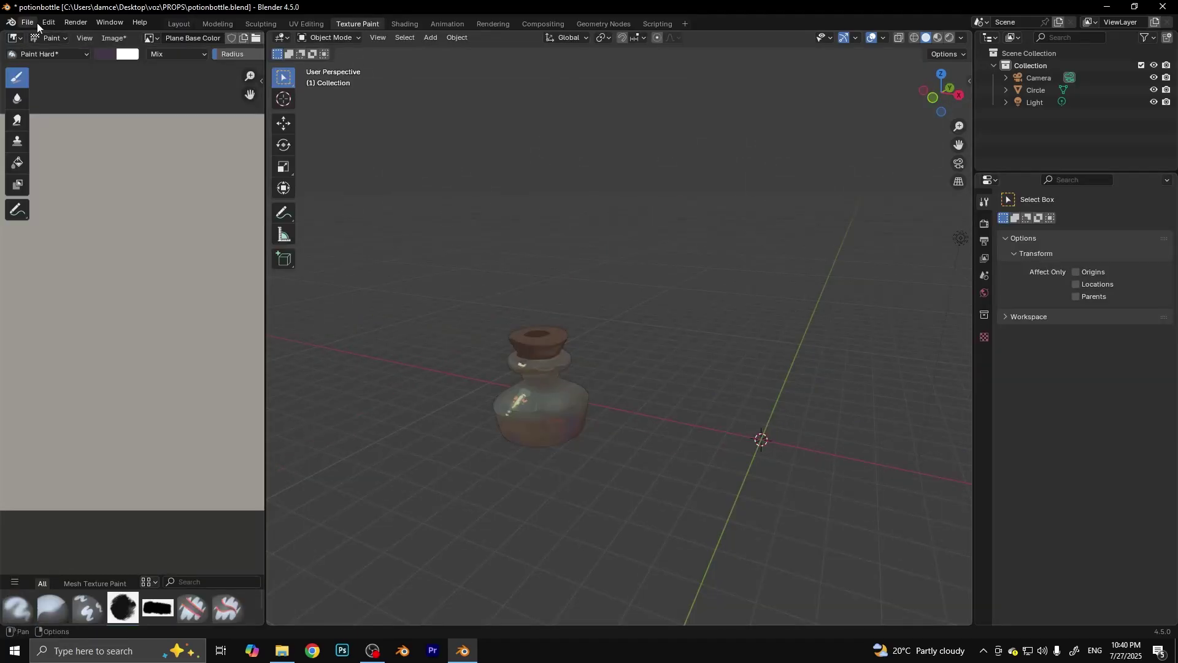
# Step: Save, then move the new floor plane to X -5.62 m and scale it to 5.722
pyautogui.hotkey('ctrl', 's')
pyautogui.moveTo(655, 368); pyautogui.dragTo(705, 405, button='middle')
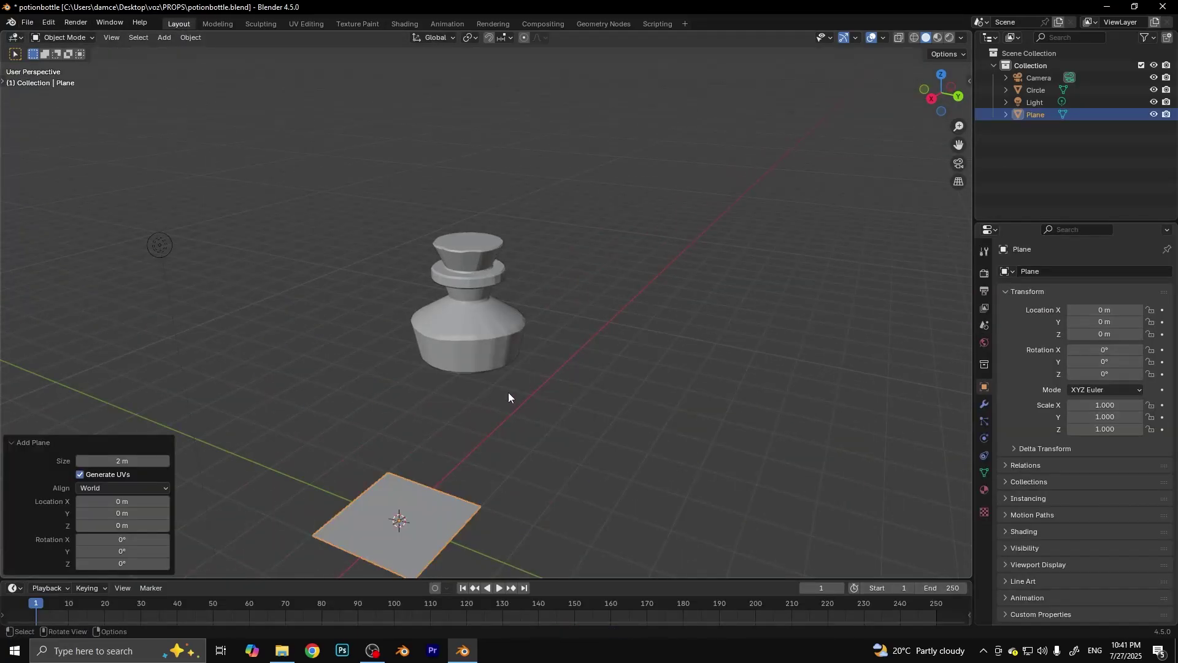
pyautogui.moveTo(508, 397)
pyautogui.mouseDown(button='middle')
pyautogui.moveTo(543, 385)
pyautogui.moveTo(543, 411)
pyautogui.mouseUp(button='middle')
pyautogui.press('g')
pyautogui.press('x')
pyautogui.click(815, 338)
pyautogui.press('s')
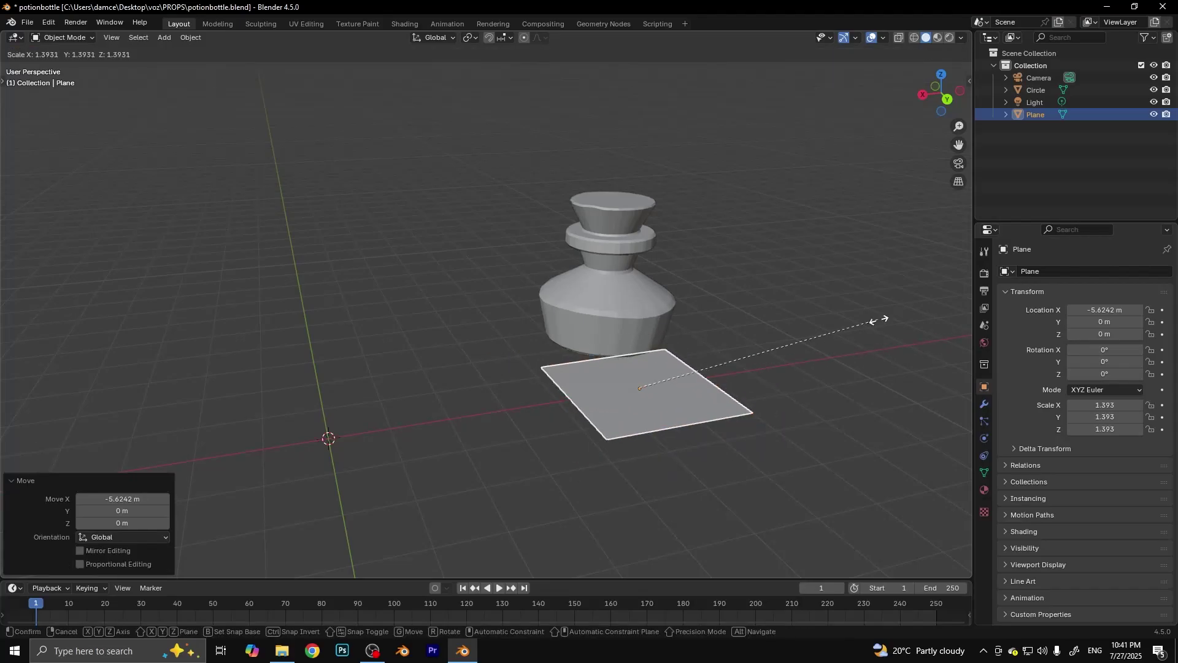
pyautogui.click(396, 252)
# Step: Extrude the floor's edges vertically into a back wall and a side wall
pyautogui.moveTo(395, 252); pyautogui.dragTo(424, 292, button='middle')
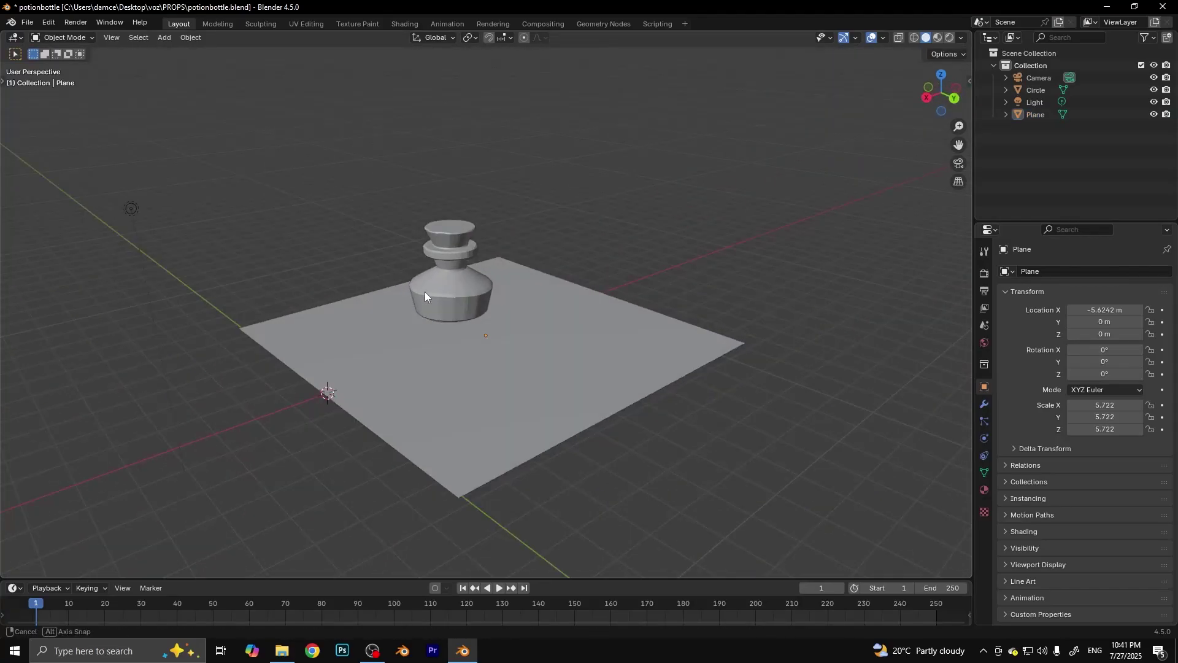
pyautogui.press('Tab')
pyautogui.click(376, 193)
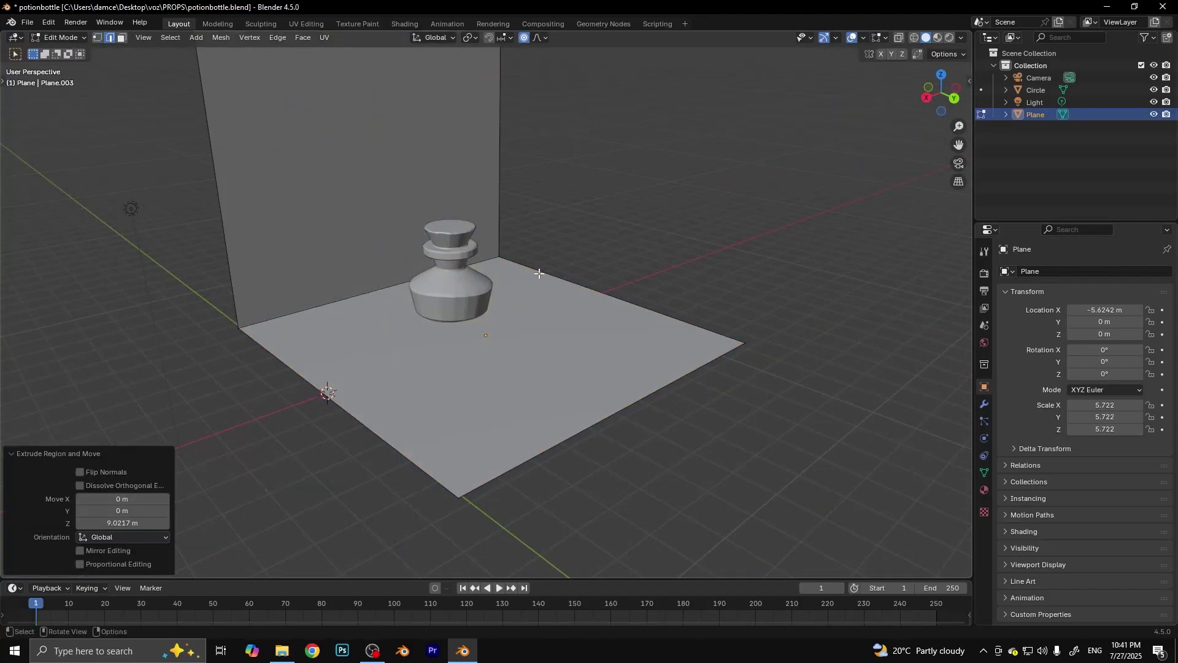
pyautogui.click(622, 299)
pyautogui.press('e')
pyautogui.press('z')
pyautogui.click(620, 92)
pyautogui.scroll(-3, 672, 462)
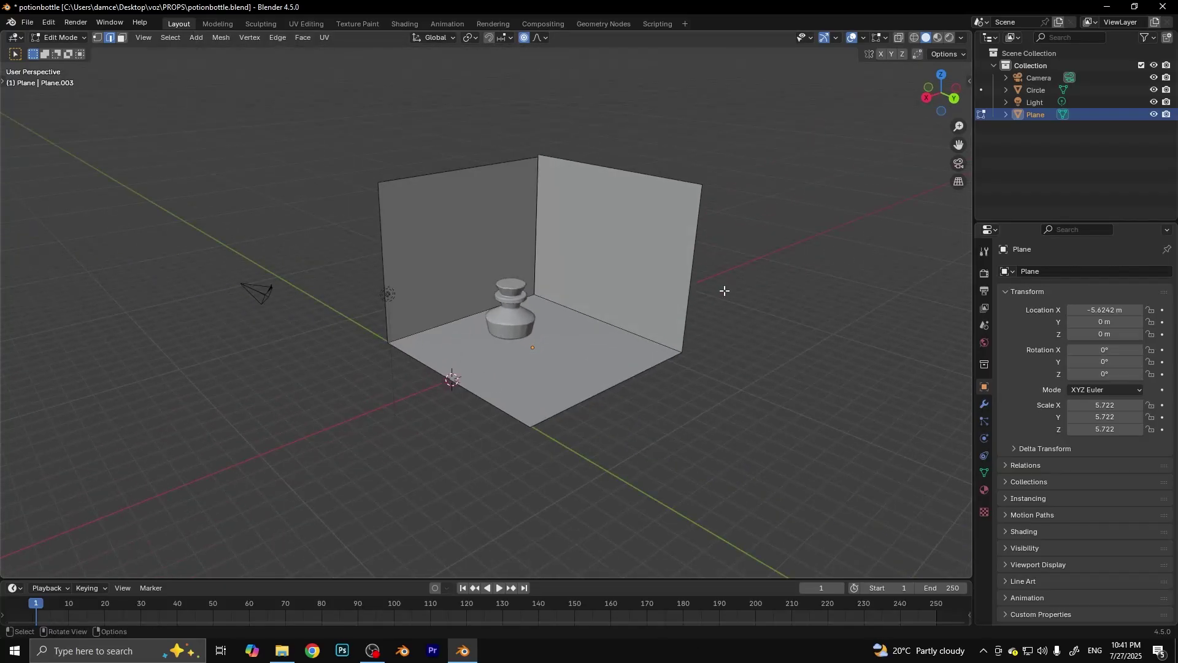
# Step: Move the potion bottle down onto the new floor
pyautogui.press('Tab')
pyautogui.click(510, 325)
pyautogui.press('g')
pyautogui.click(673, 394)
# Step: Smart UV Project the whole room mesh and switch to Texture Paint mode
pyautogui.click(551, 226)
pyautogui.press('Tab')
pyautogui.press('a')
pyautogui.press('u')
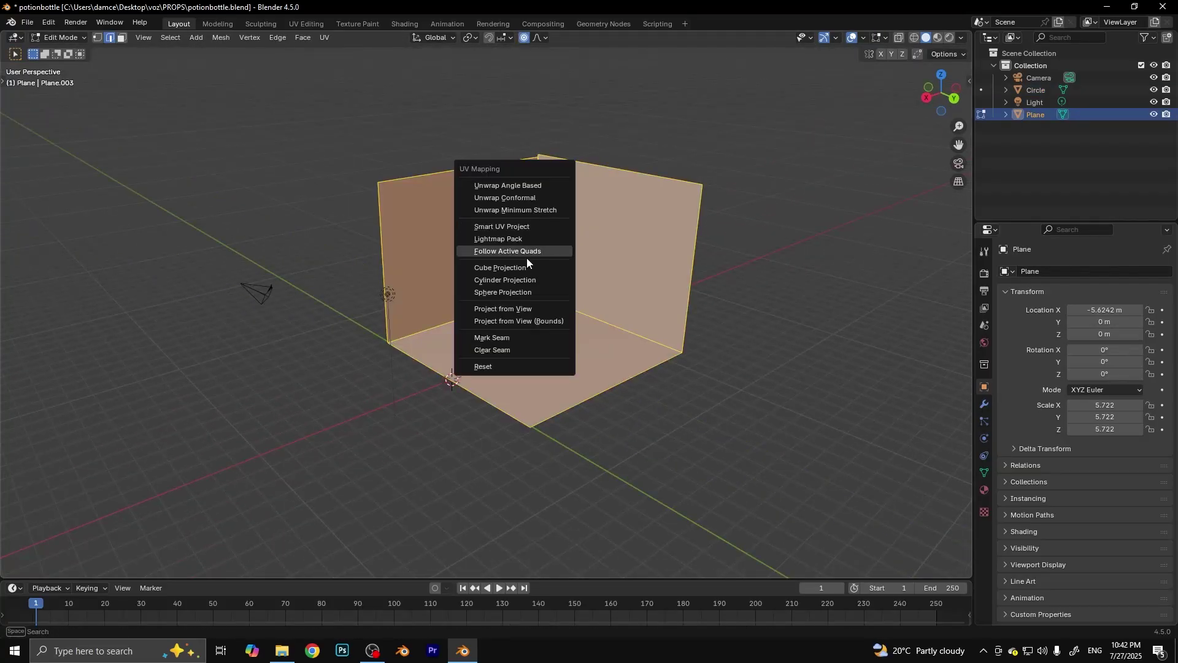
pyautogui.click(527, 257)
pyautogui.click(358, 24)
# Step: Add a new Plane Base Color.001 paint texture filled with dark navy
pyautogui.click(602, 37)
pyautogui.click(669, 89)
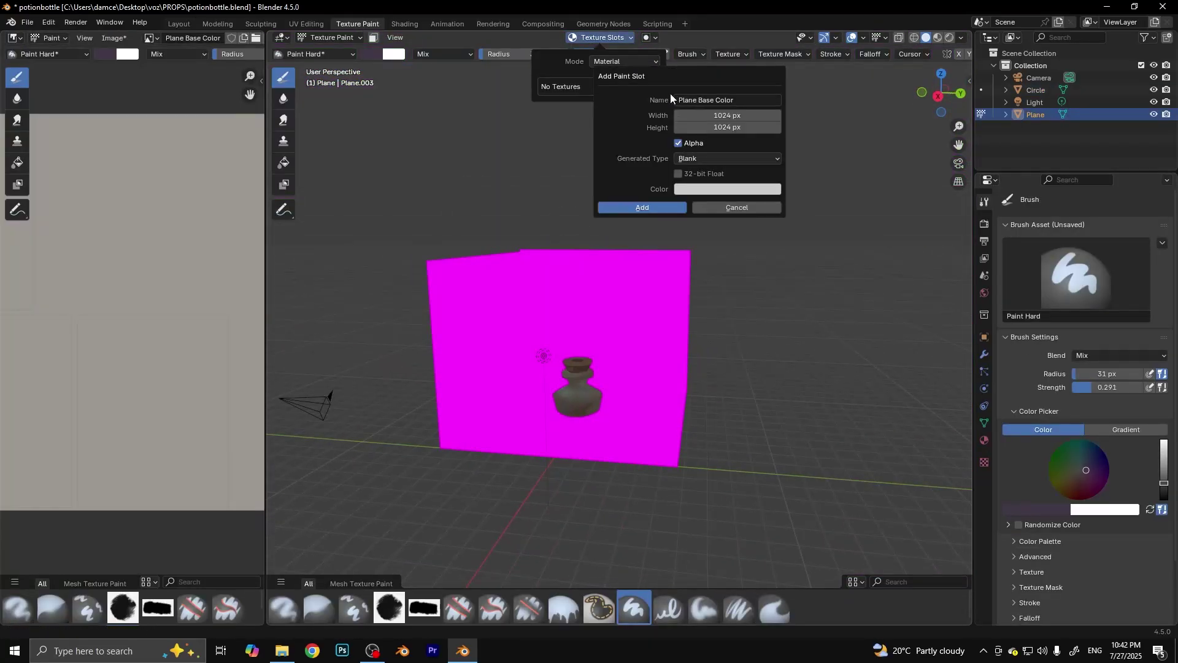
pyautogui.click(728, 189)
pyautogui.moveTo(787, 245); pyautogui.dragTo(787, 277)
pyautogui.click(642, 207)
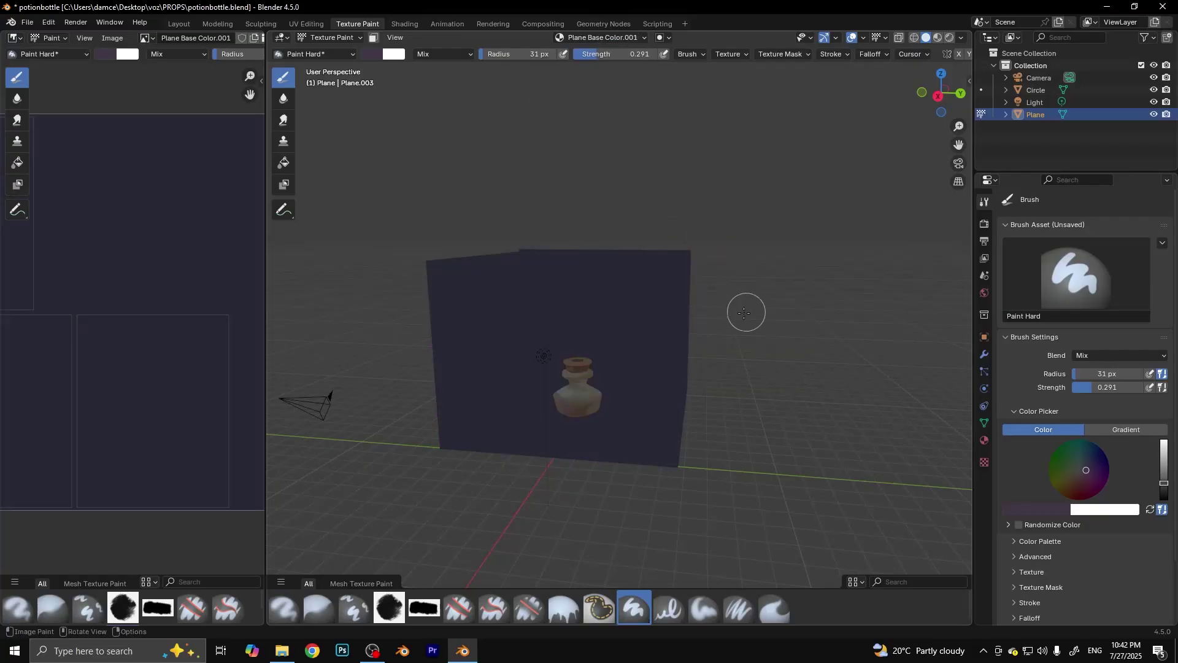
pyautogui.scroll(5, 706, 331)
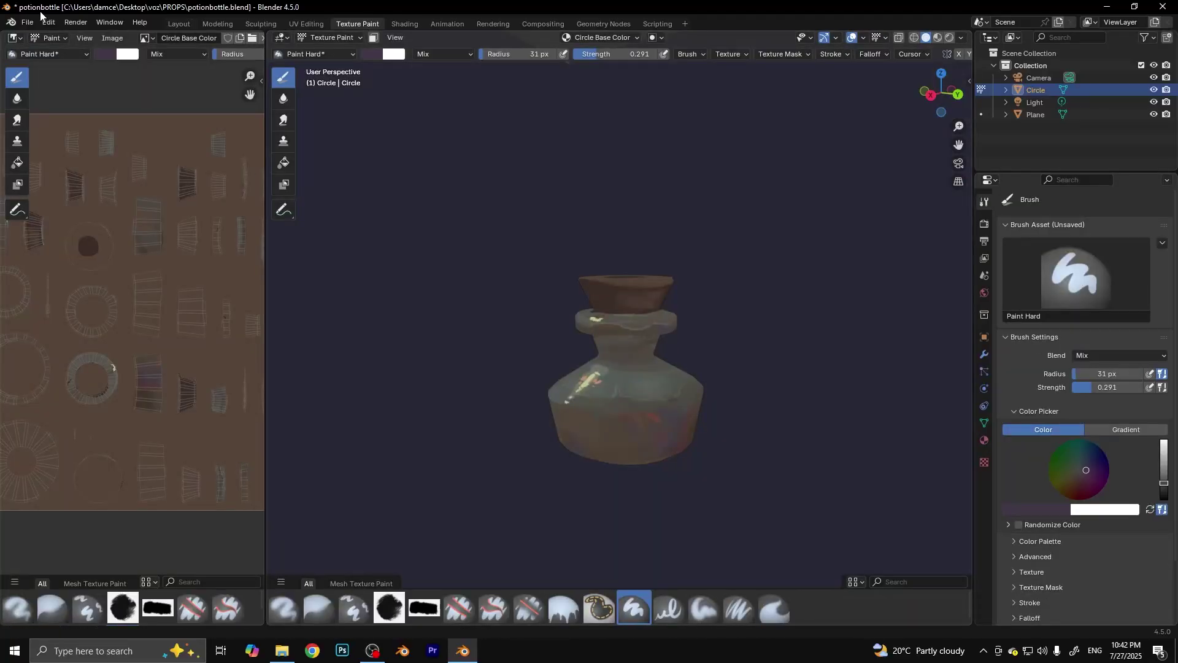
# Step: Save potionbottle.blend several times while orbiting around the bottle
pyautogui.hotkey('ctrl', 's')
pyautogui.moveTo(749, 376); pyautogui.dragTo(766, 358, button='middle')
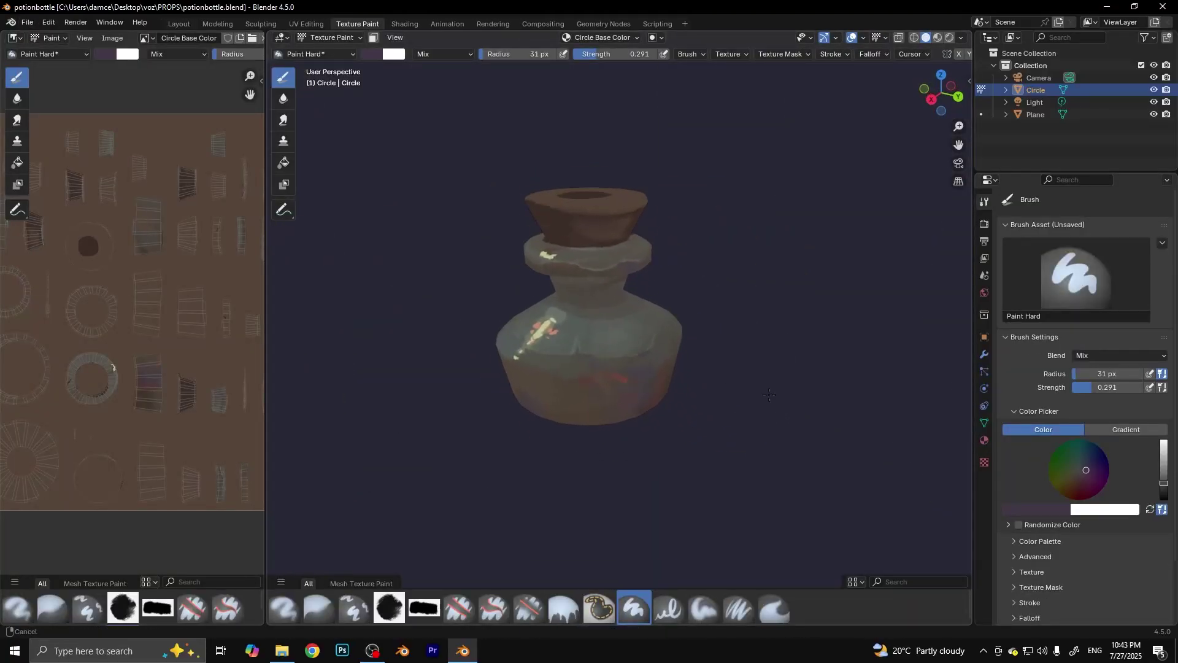
pyautogui.click(28, 22)
pyautogui.click(49, 100)
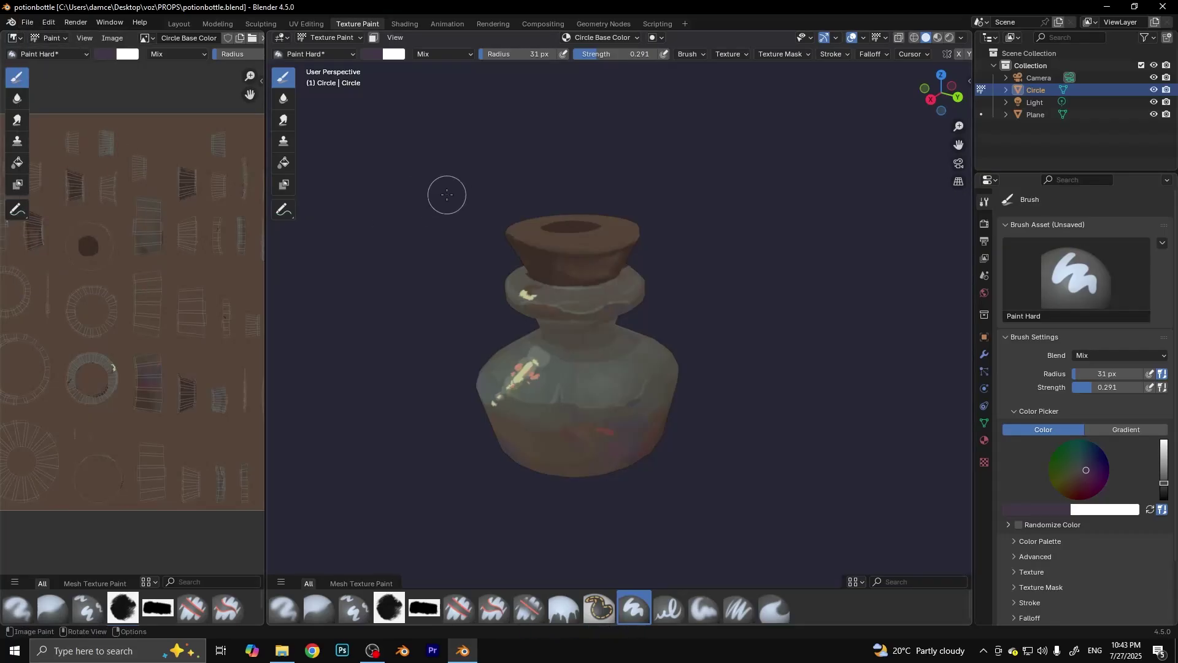
pyautogui.moveTo(770, 387)
pyautogui.mouseDown(button='middle')
pyautogui.moveTo(741, 430)
pyautogui.moveTo(706, 429)
pyautogui.mouseUp(button='middle')
pyautogui.click(27, 22)
pyautogui.click(41, 102)
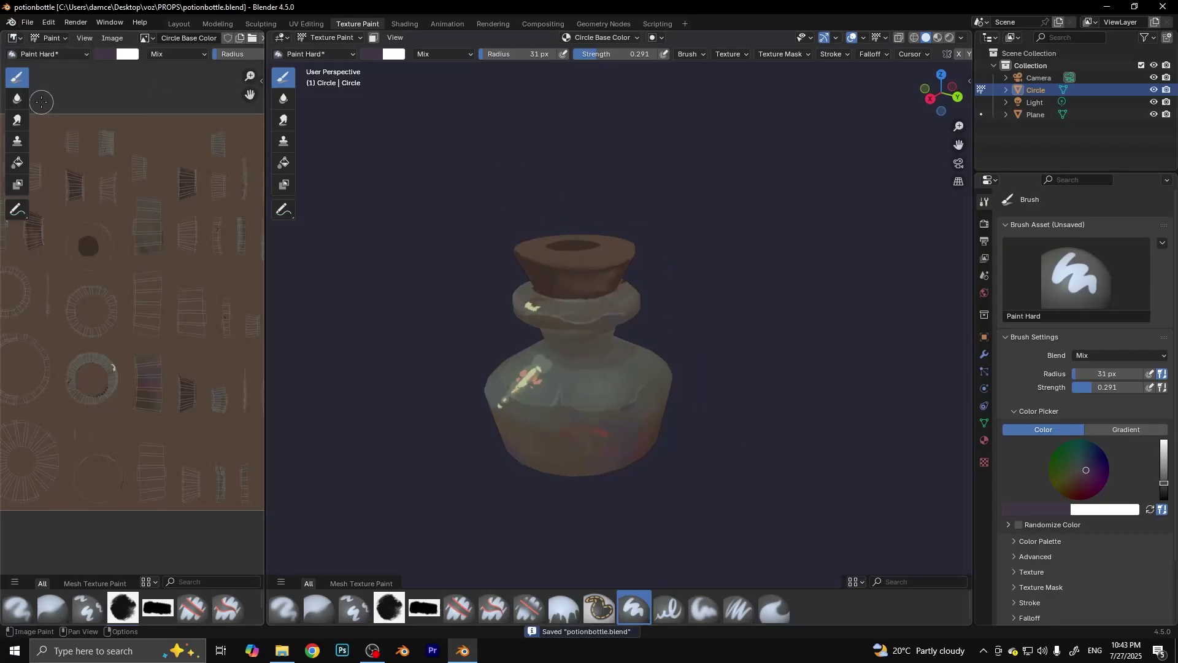
pyautogui.moveTo(718, 229); pyautogui.dragTo(690, 395, button='middle')
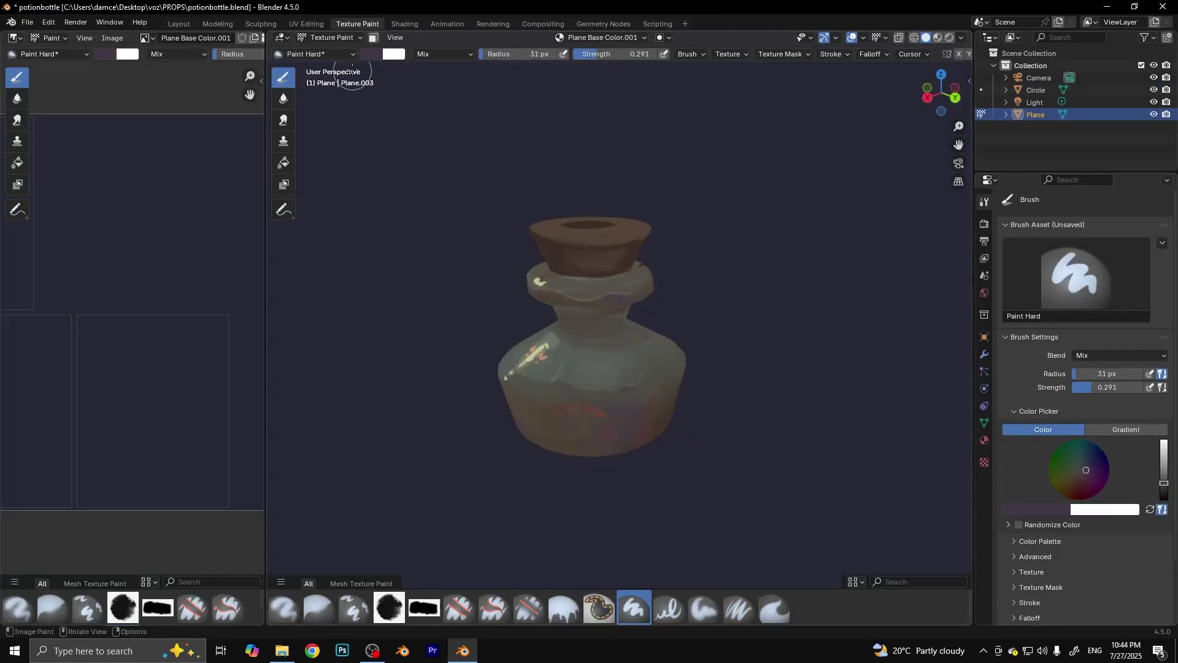
# Step: Sample dark navy and paint a faint stroke on the room texture with a 66 px brush
pyautogui.press('s')
pyautogui.press('f')
pyautogui.click(433, 452)
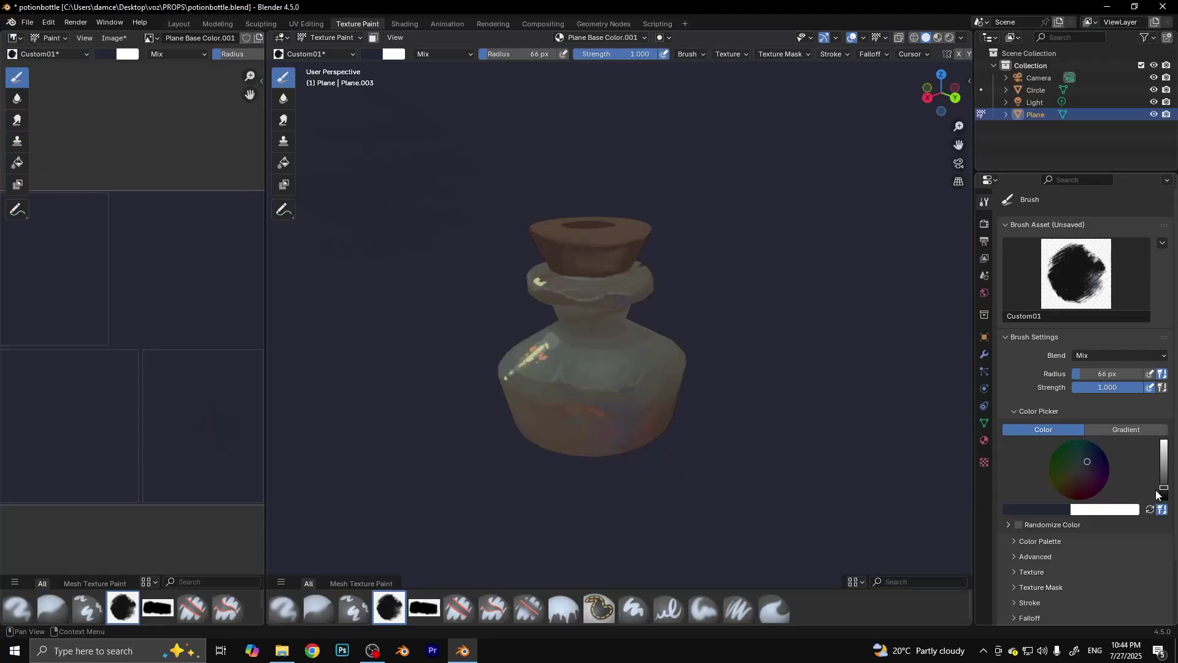
pyautogui.moveTo(227, 417)
pyautogui.mouseDown()
pyautogui.moveTo(192, 454)
pyautogui.moveTo(60, 446)
pyautogui.mouseUp()
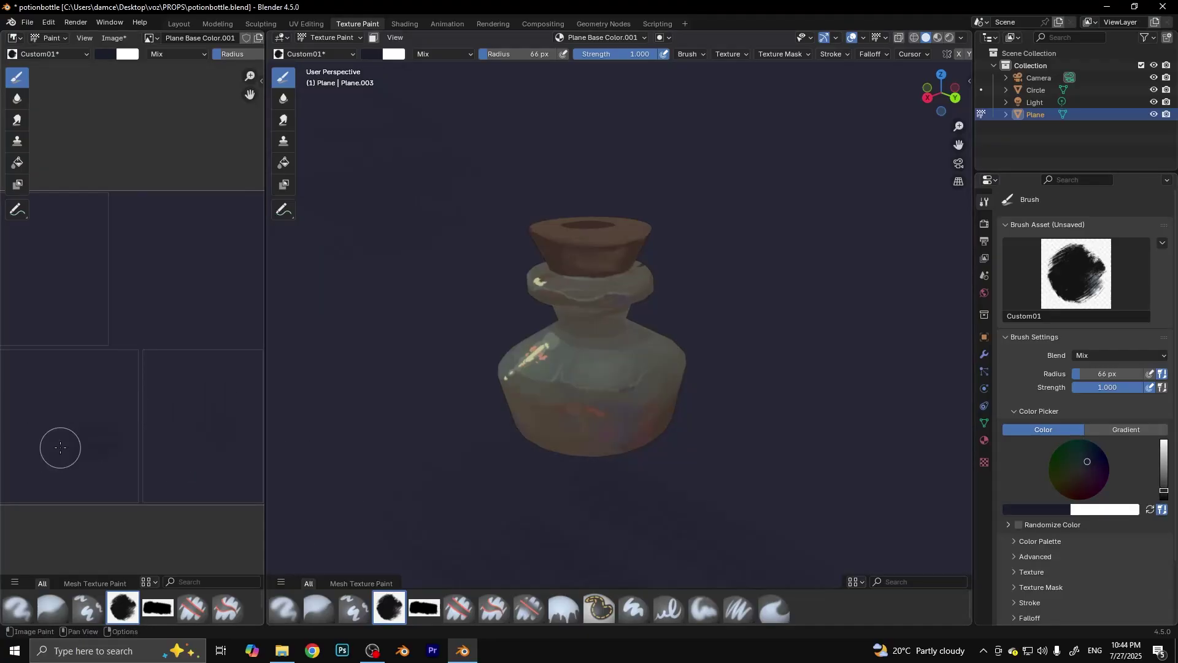
# Step: Try brush radii of 107, 55, 28, 13 and 19 px with a darker colour at strength 1.000
pyautogui.press('f')
pyautogui.click(95, 415)
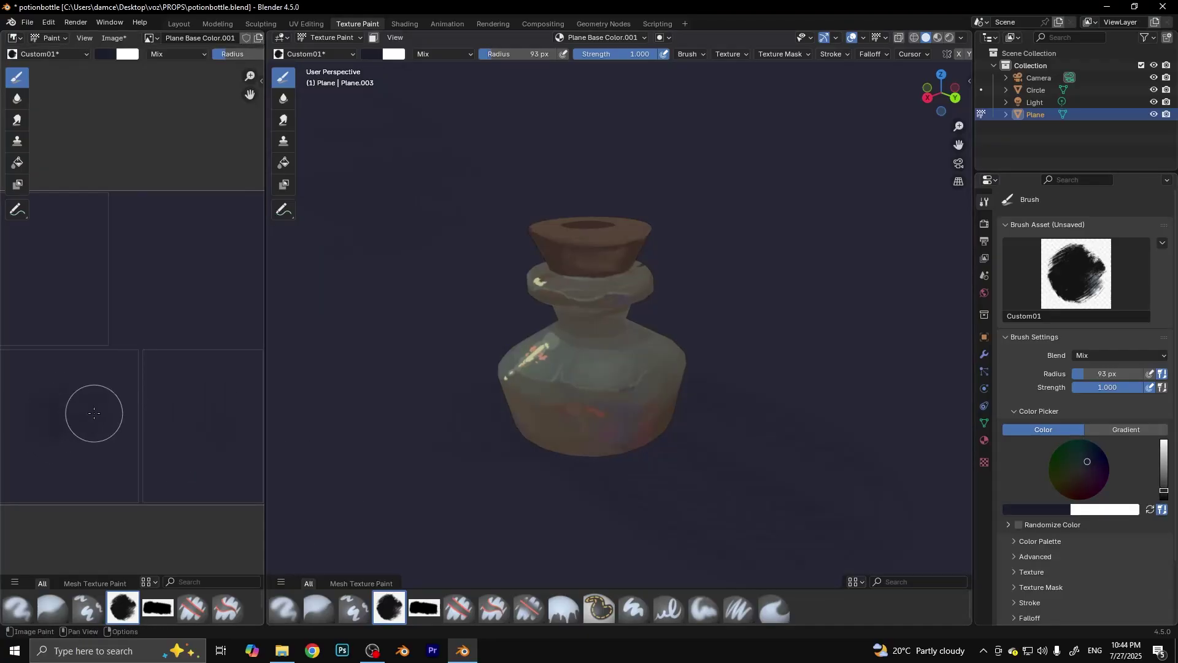
pyautogui.press('f')
pyautogui.click(81, 424)
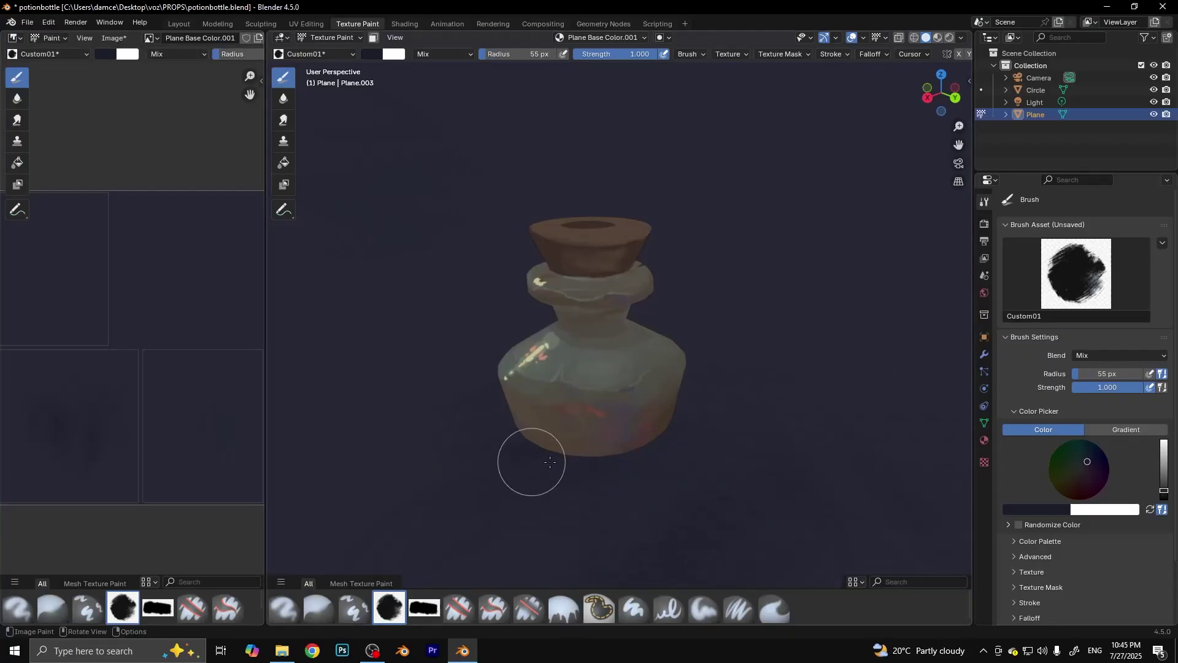
pyautogui.press('f')
pyautogui.click(643, 446)
pyautogui.press('s')
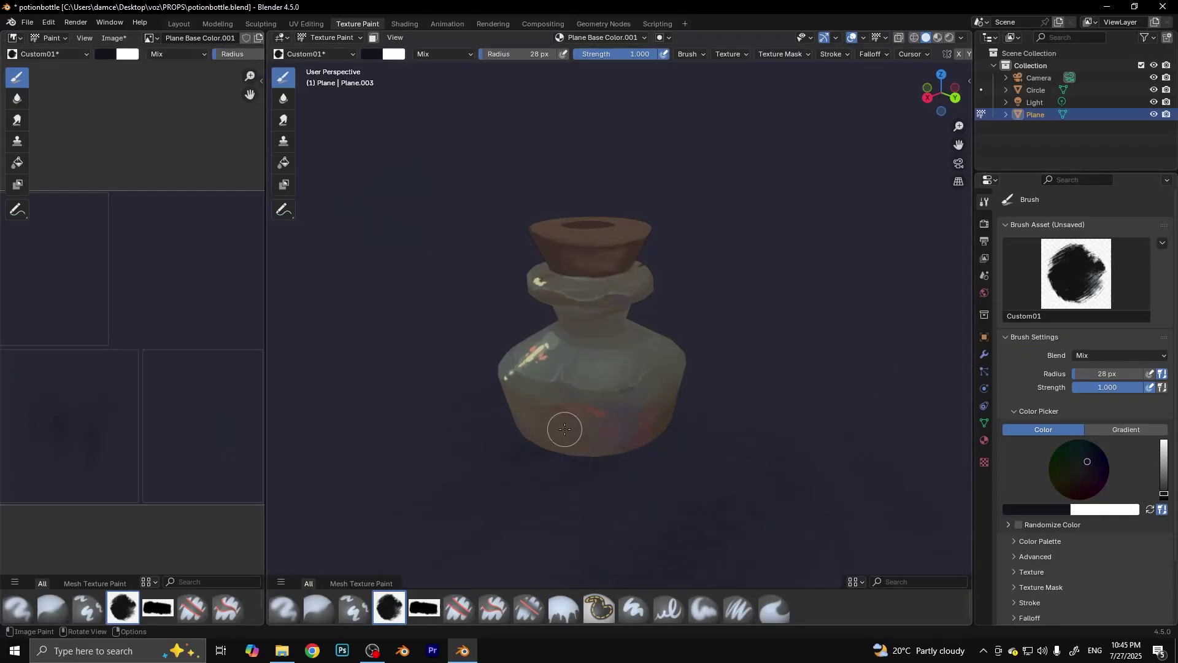
pyautogui.press('f')
pyautogui.click(665, 434)
pyautogui.hotkey('shift', 'f')
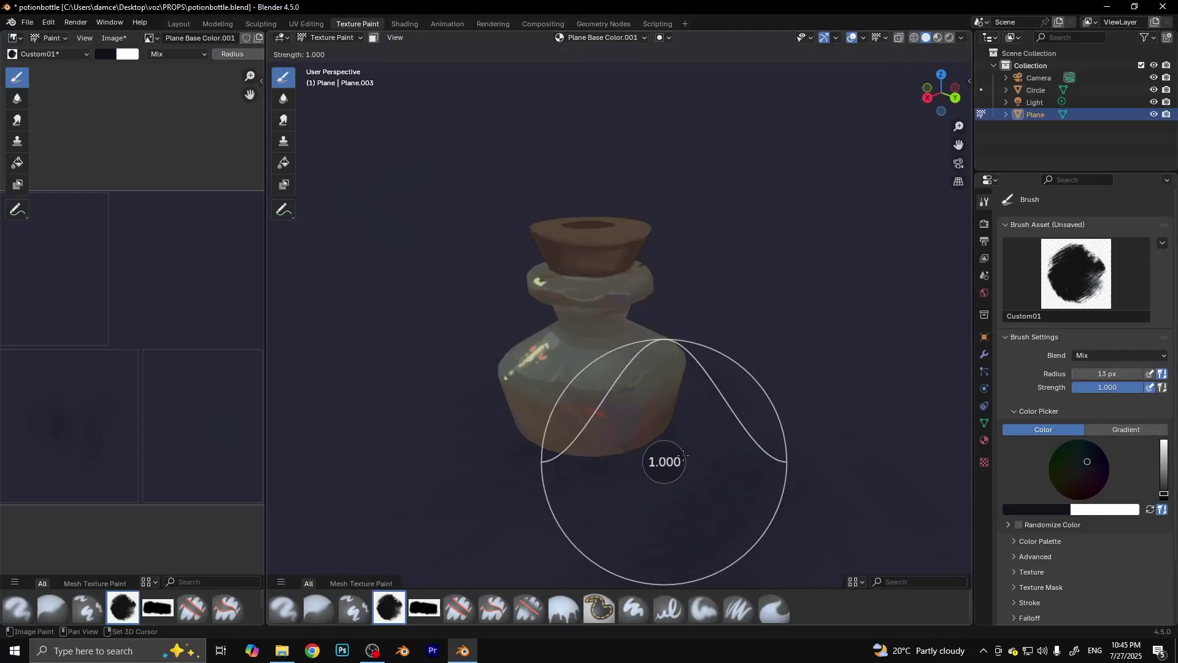
pyautogui.click(701, 376)
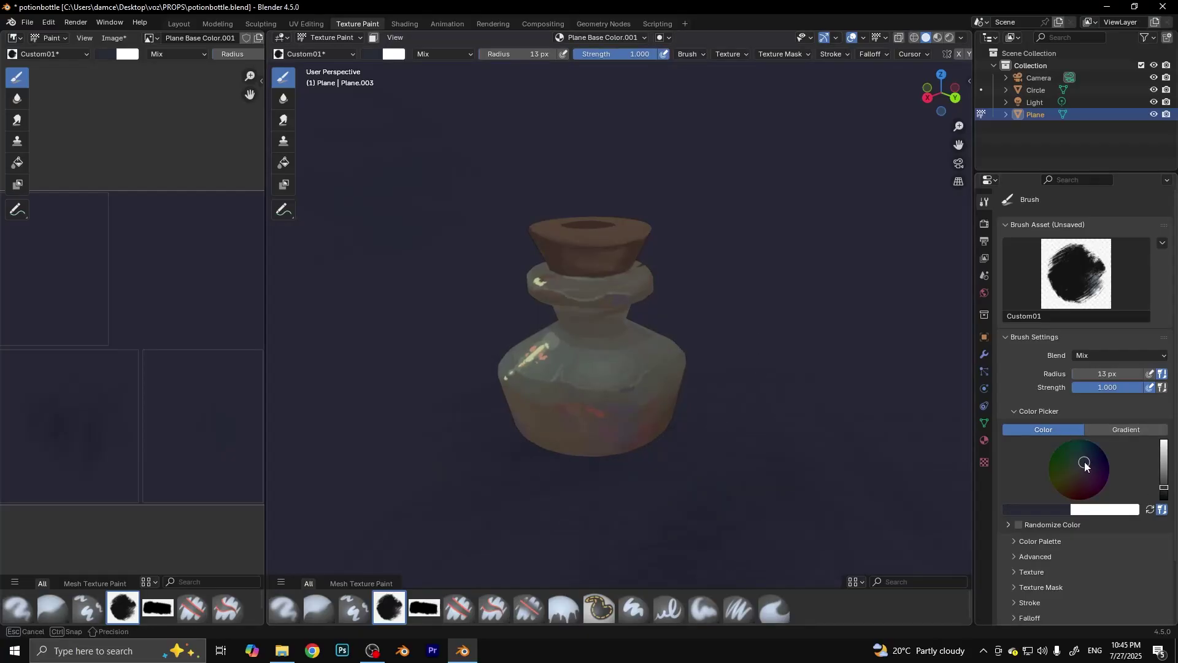
pyautogui.press('f')
pyautogui.click(705, 489)
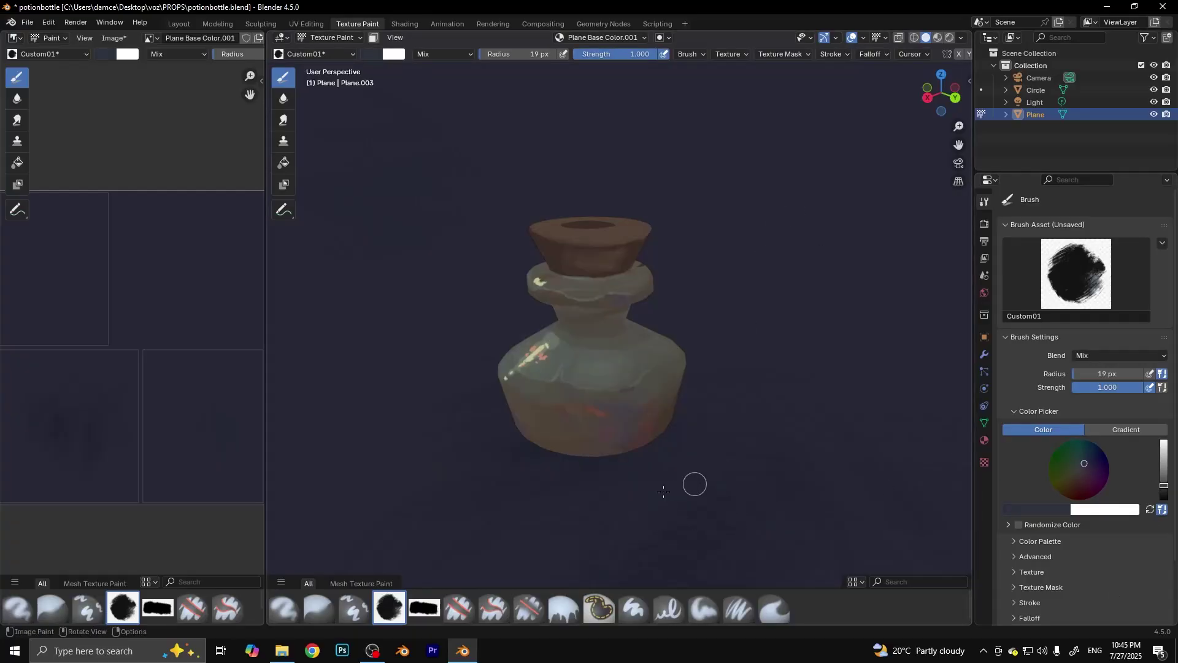
# Step: Adjust the paint colour and settle on an 84 px brush at 0.364 strength
pyautogui.press('s')
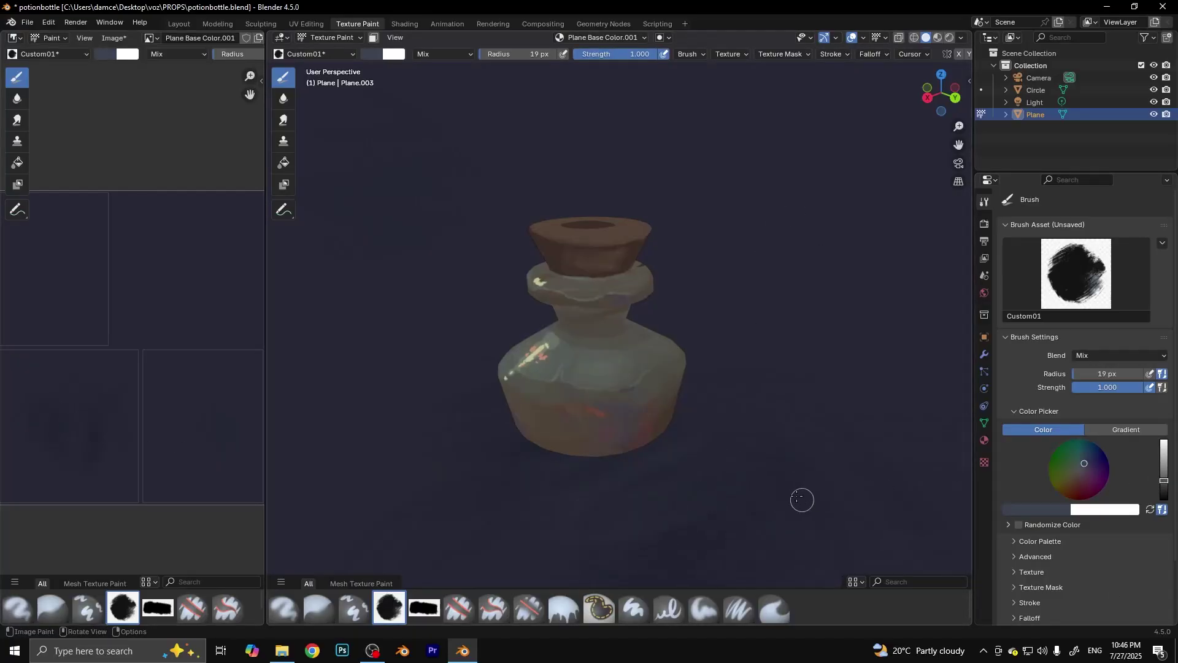
pyautogui.press('f')
pyautogui.click(87, 477)
pyautogui.press('f')
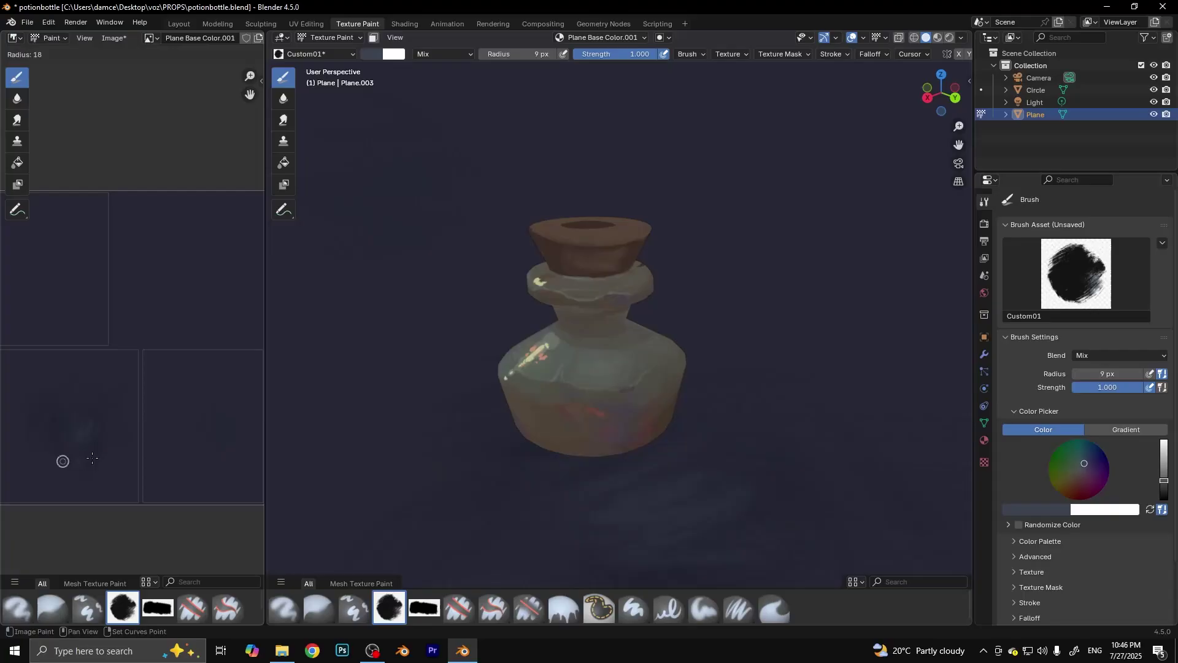
pyautogui.click(72, 467)
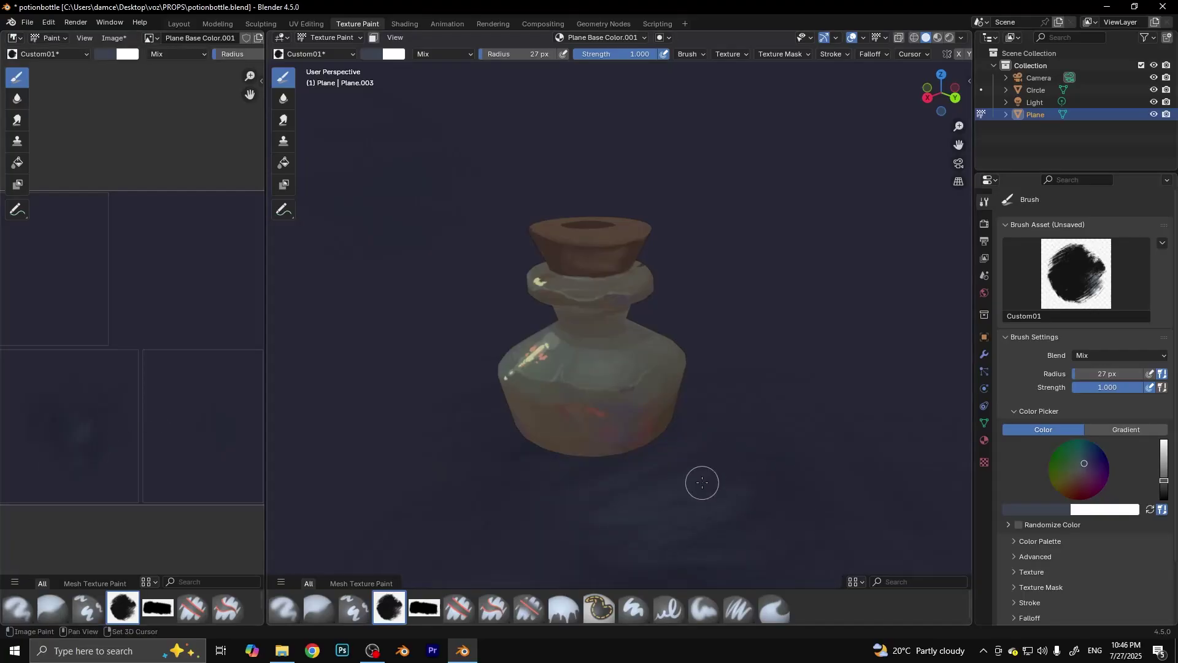
pyautogui.hotkey('shift', 'f')
pyautogui.click(667, 425)
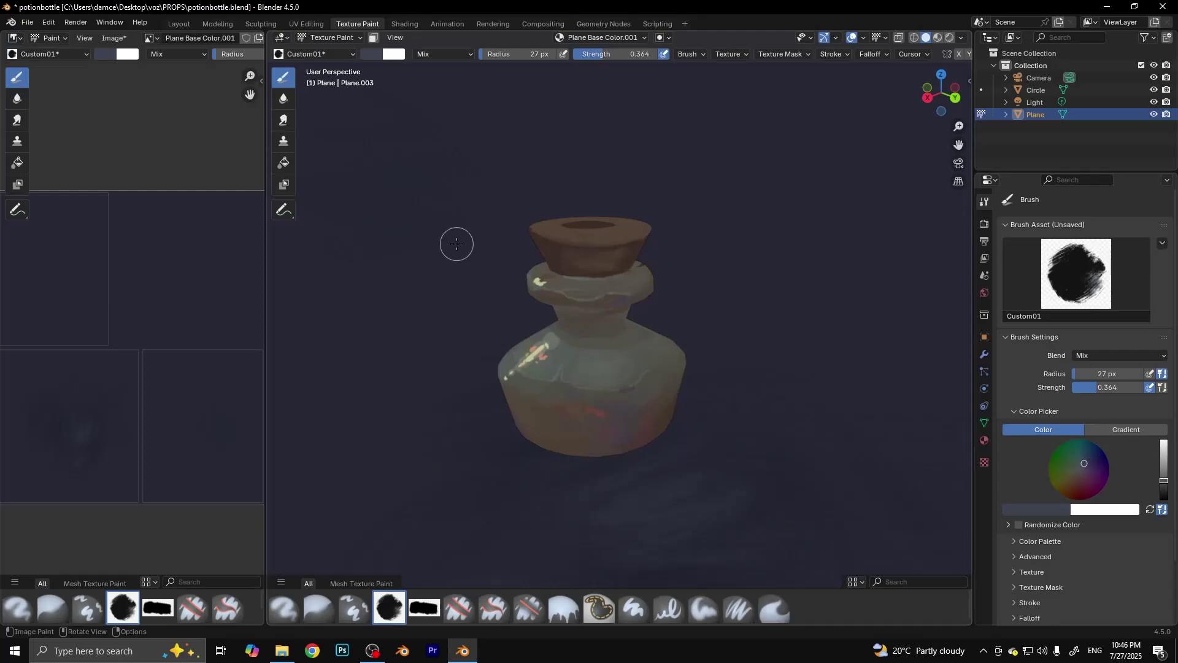
pyautogui.moveTo(515, 210); pyautogui.dragTo(752, 396, button='middle')
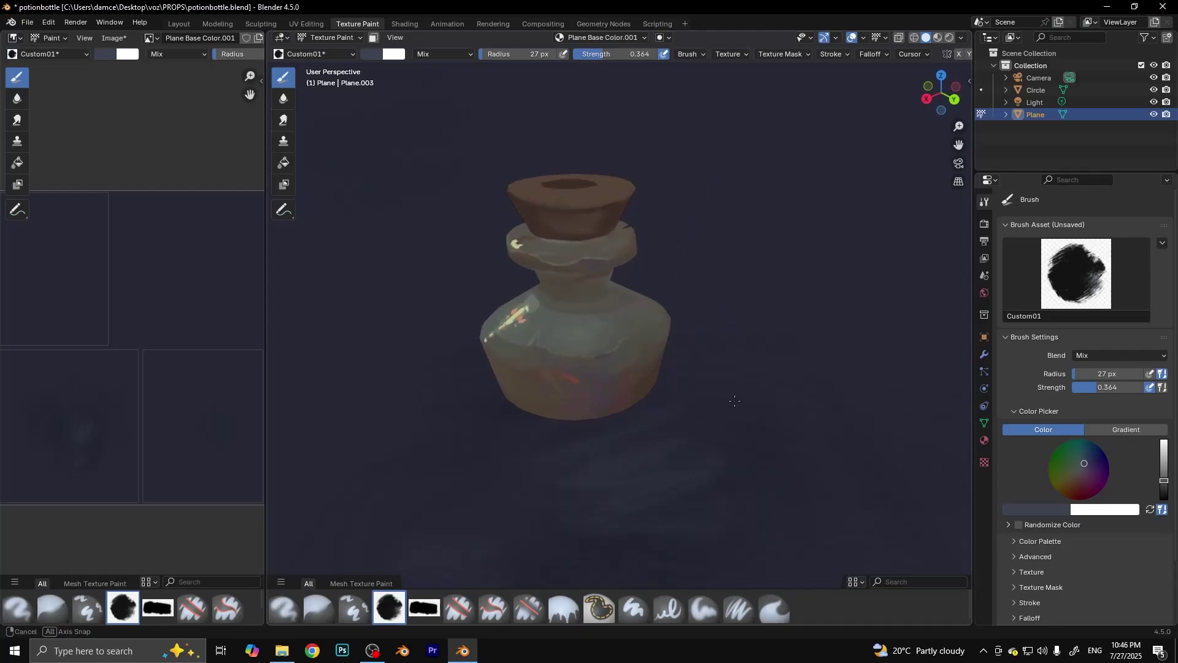
pyautogui.press('s')
pyautogui.press('f')
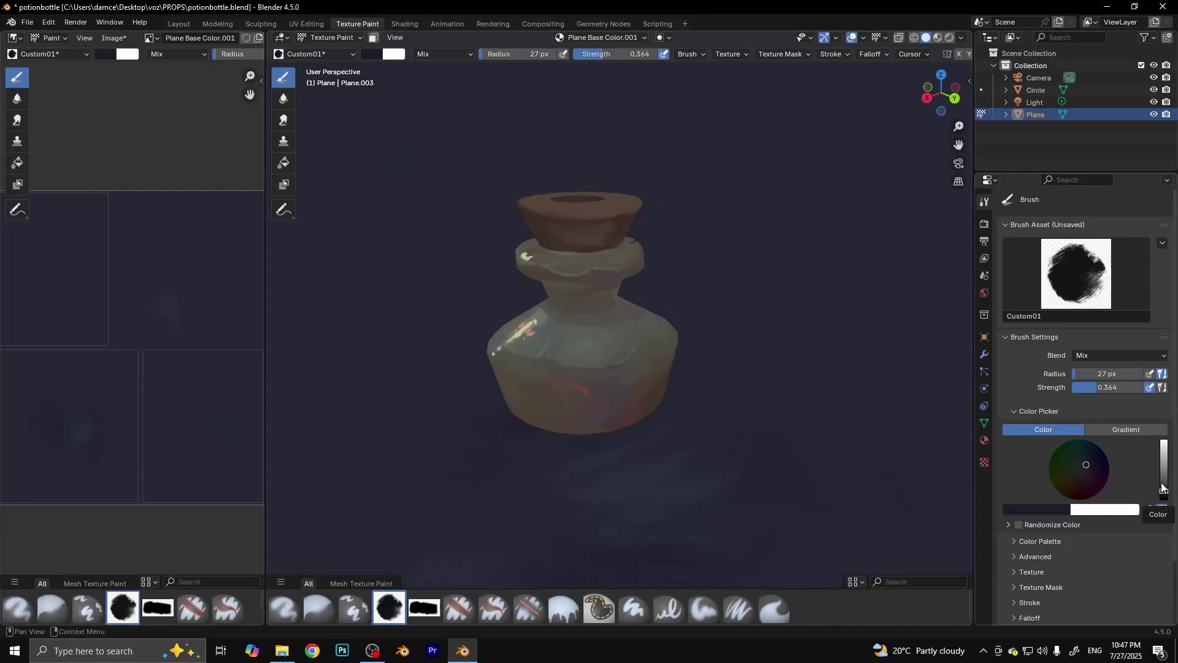
pyautogui.click(80, 297)
pyautogui.moveTo(126, 384); pyautogui.dragTo(170, 389, button='middle')
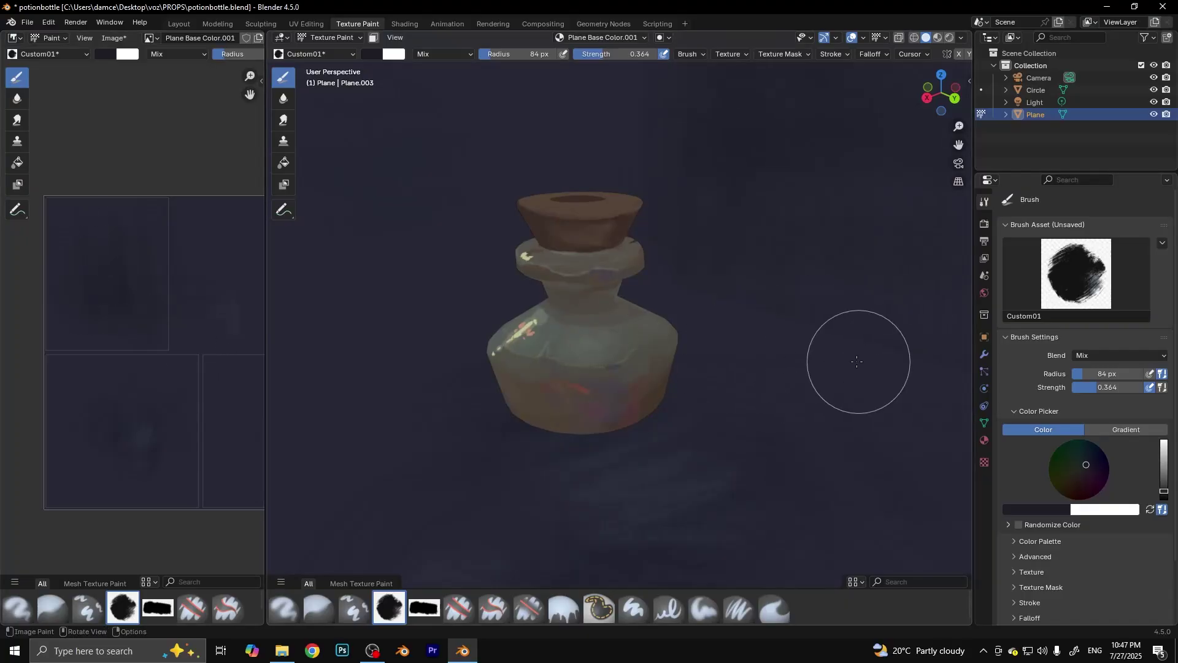
# Step: Switch to the Custom2 stamp brush, then return to Object Mode
pyautogui.click(313, 54)
pyautogui.click(325, 111)
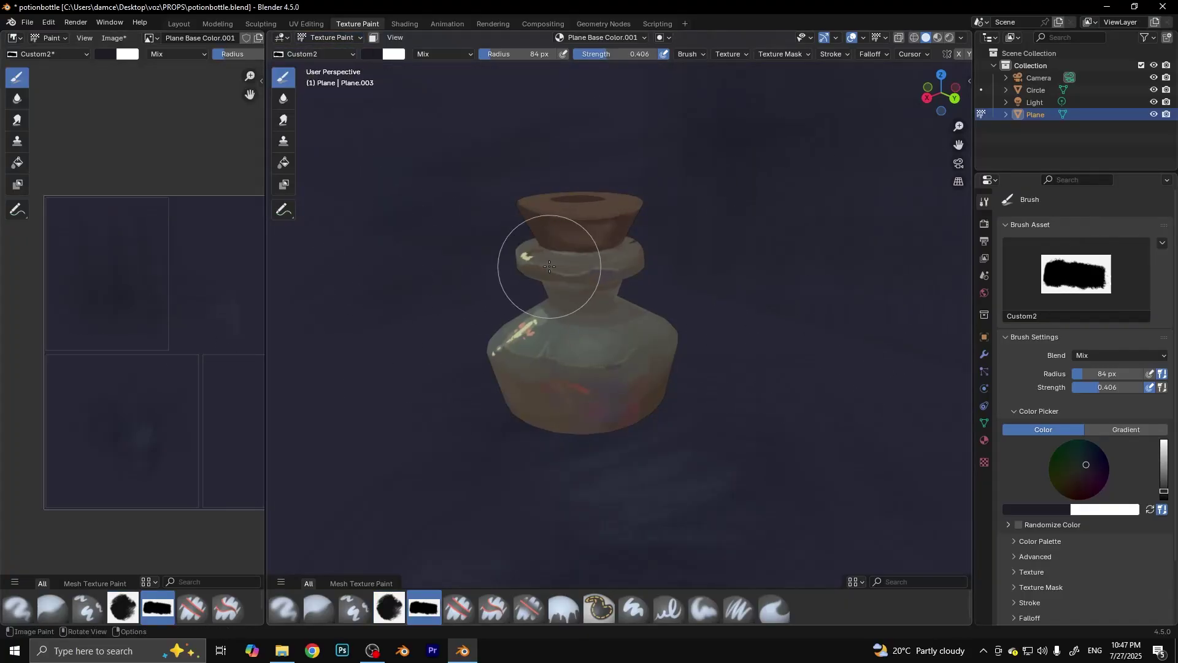
pyautogui.scroll(-8, 363, 416)
pyautogui.scroll(5, 636, 384)
pyautogui.scroll(2, 636, 384)
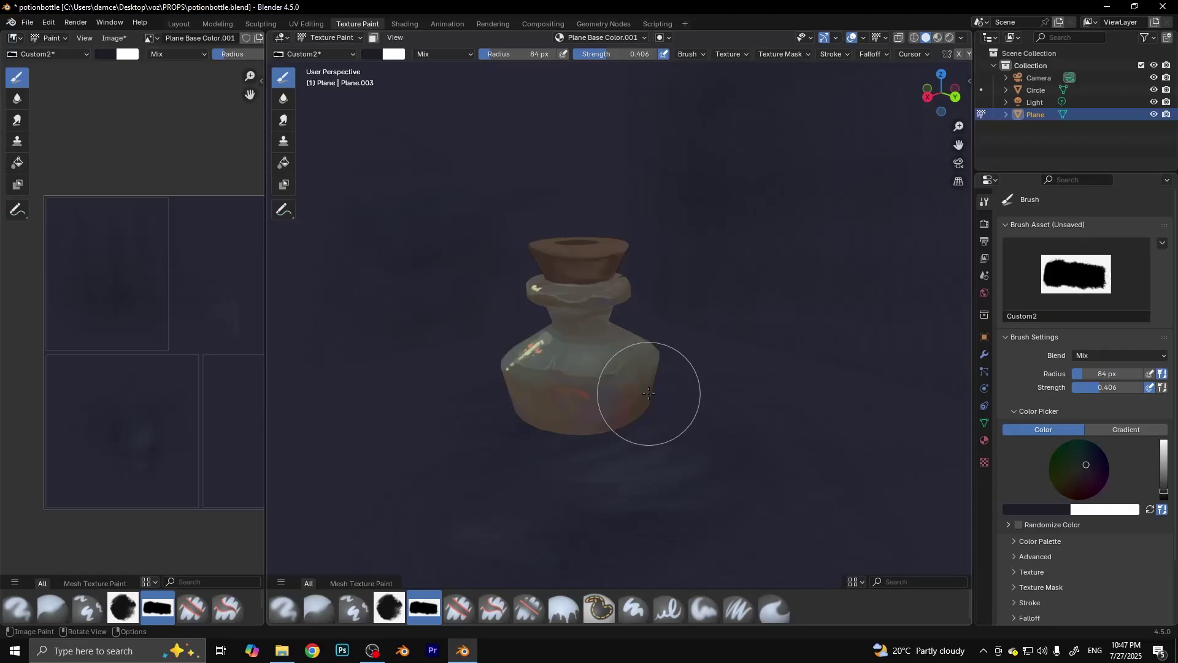
pyautogui.hotkey('ctrl', 'Tab')
# Step: Save the file and set up the Paint Hard brush at 2 px radius and full strength
pyautogui.click(27, 22)
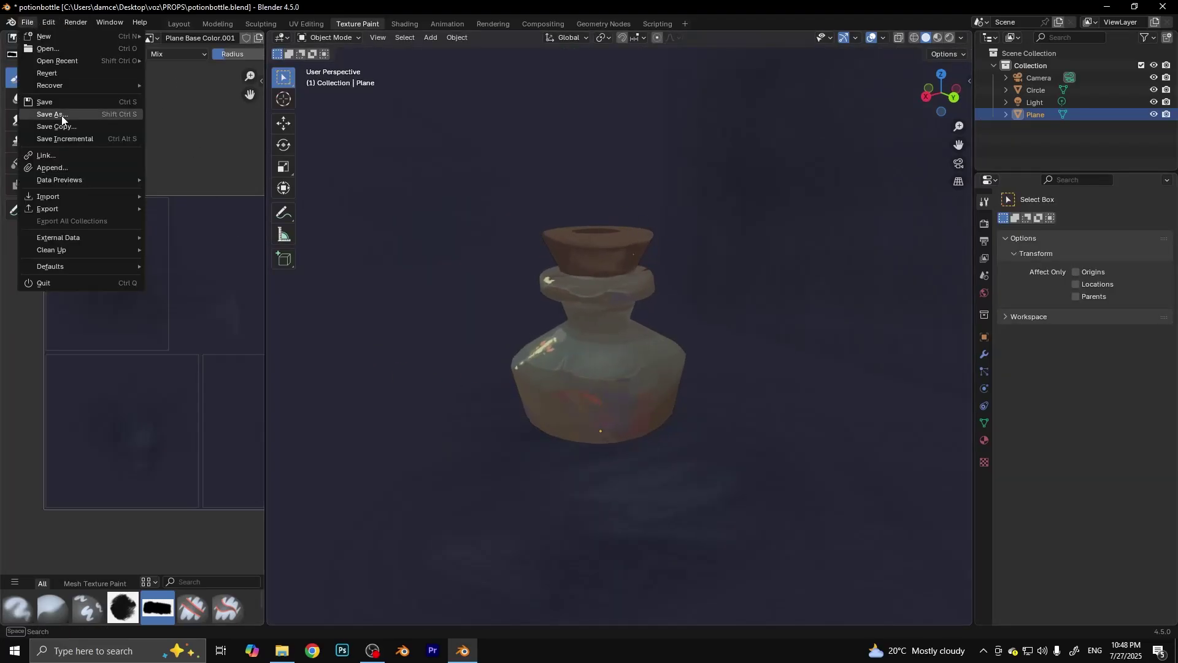
pyautogui.click(43, 112)
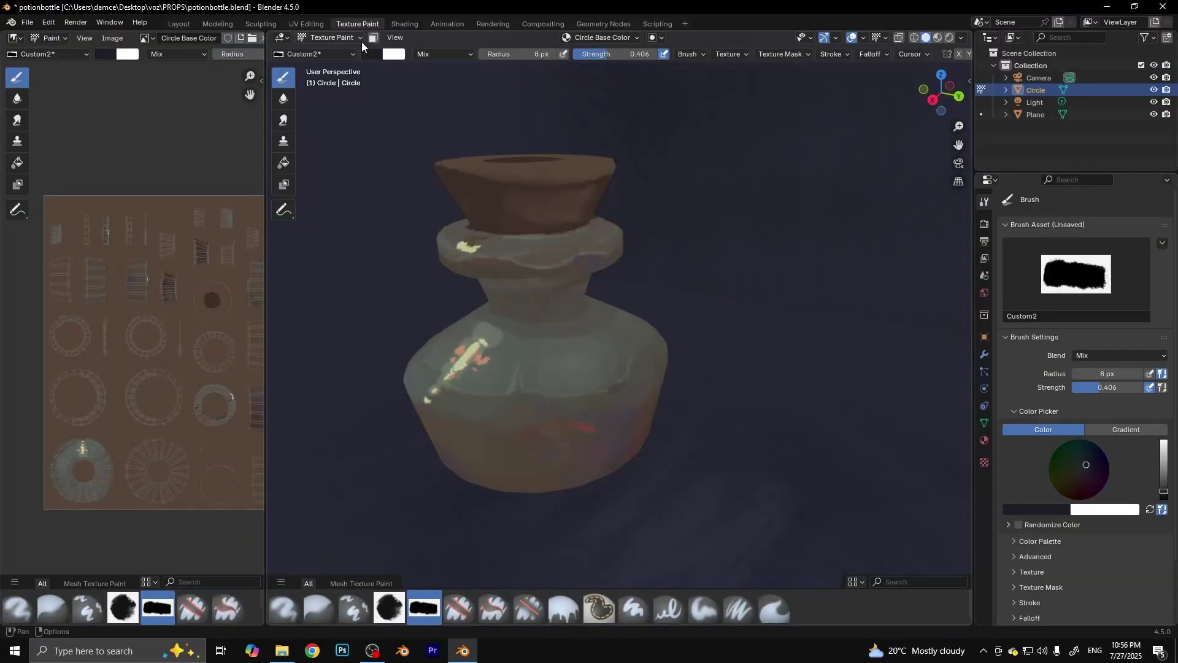
pyautogui.hotkey('shift', 'space')
pyautogui.click(563, 105)
pyautogui.press('f')
pyautogui.click(522, 313)
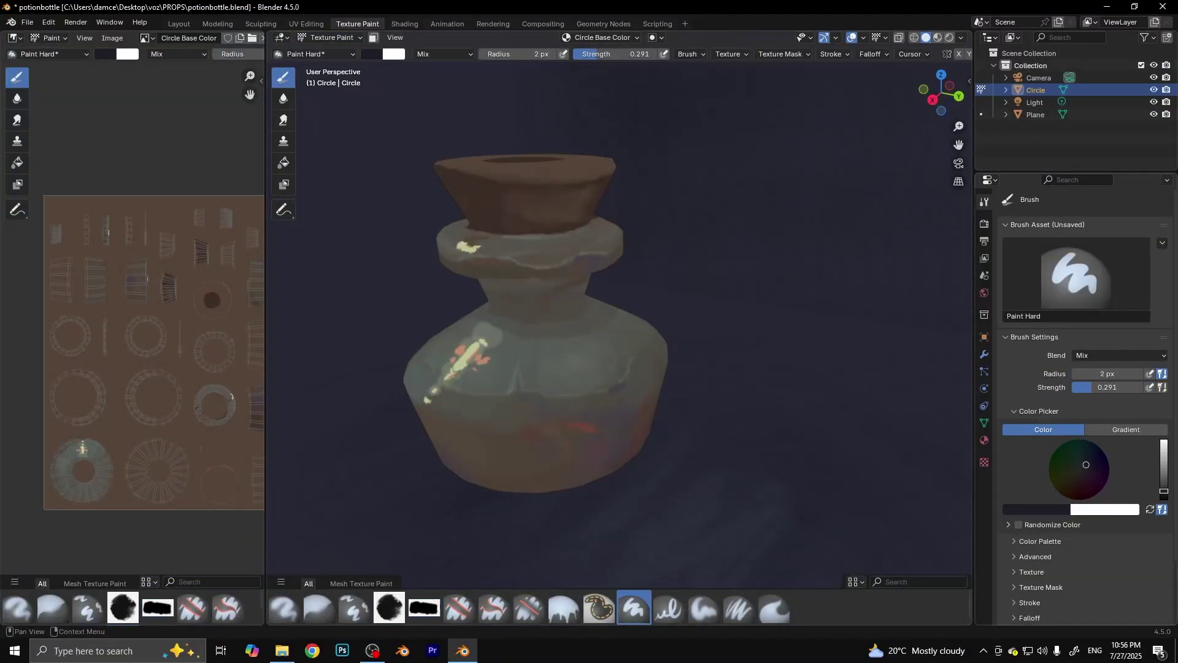
pyautogui.scroll(1, 460, 244)
pyautogui.scroll(1, 460, 243)
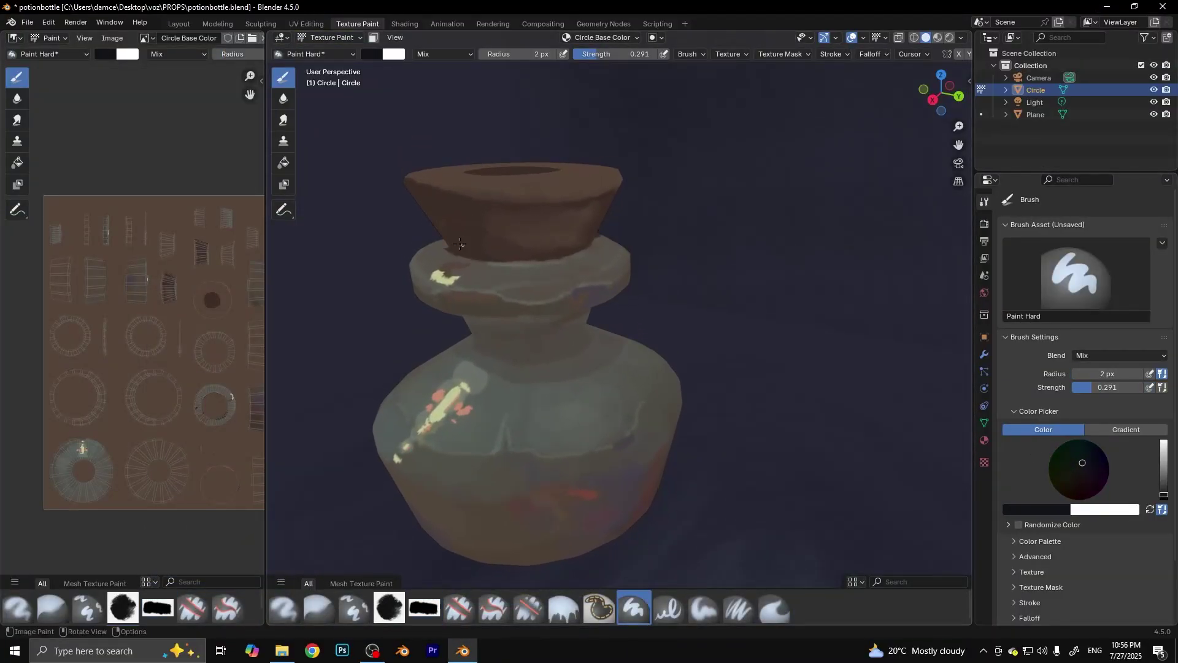
pyautogui.hotkey('shift', 'f')
pyautogui.click(600, 418)
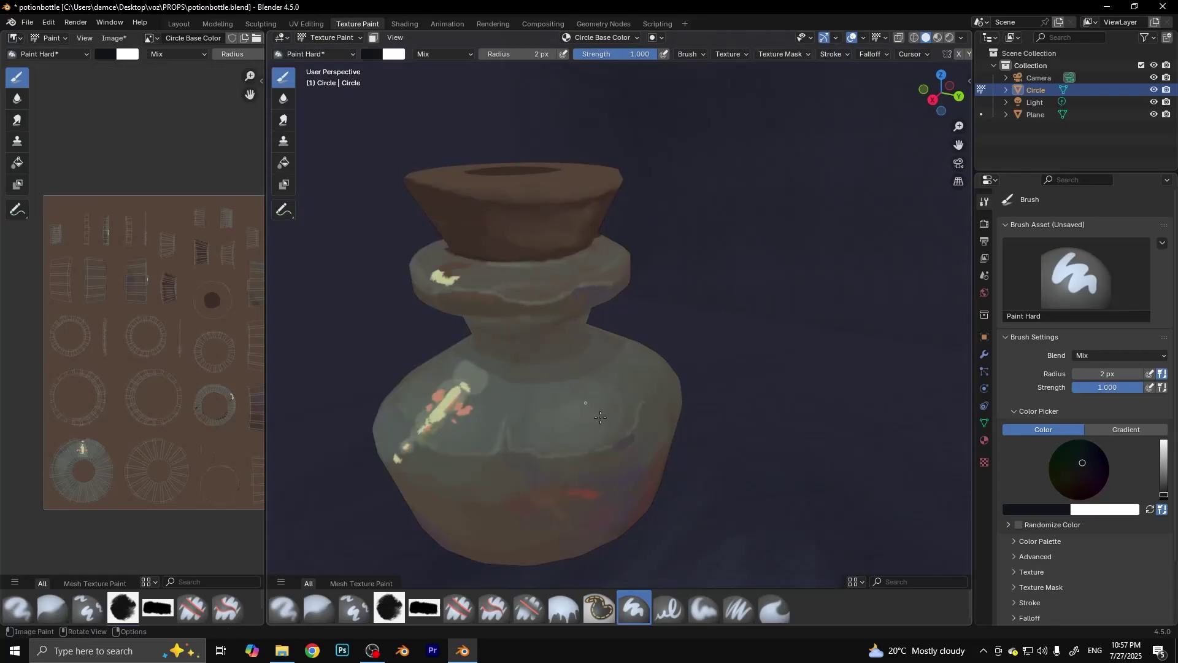
# Step: Paint a dark line along the cork's bottom edge and save the file
pyautogui.moveTo(601, 418); pyautogui.dragTo(701, 434, button='middle')
pyautogui.moveTo(514, 231); pyautogui.dragTo(422, 219)
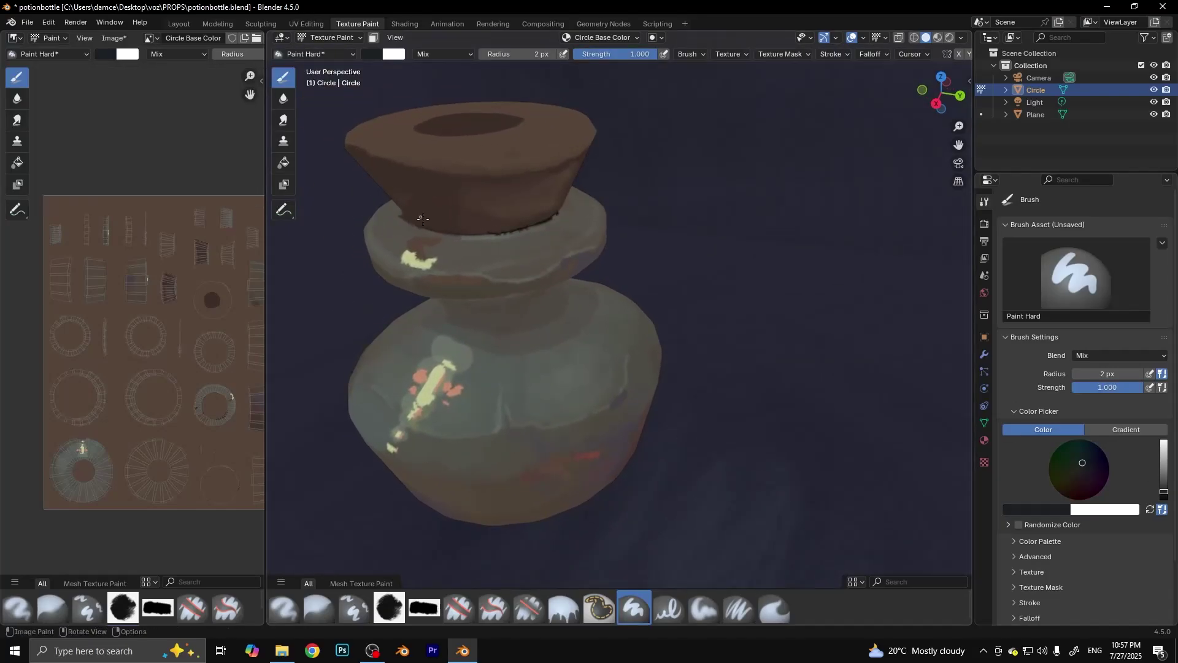
pyautogui.moveTo(487, 241); pyautogui.dragTo(510, 245, button='middle')
pyautogui.scroll(-3, 509, 246)
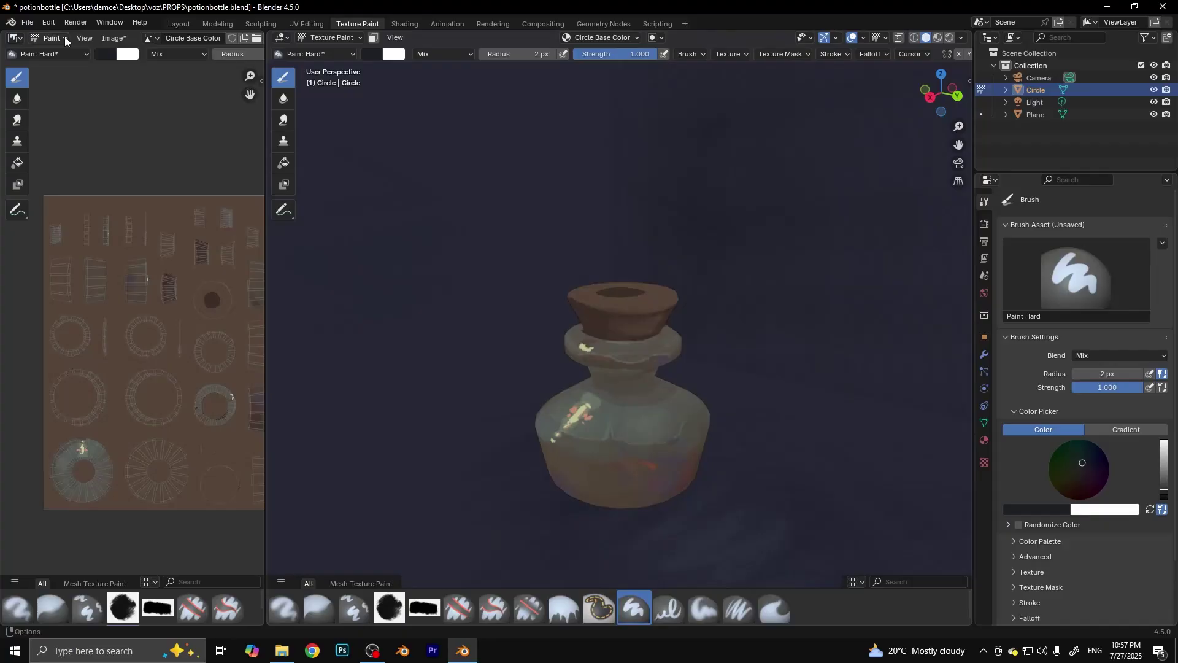
pyautogui.click(27, 21)
pyautogui.click(37, 98)
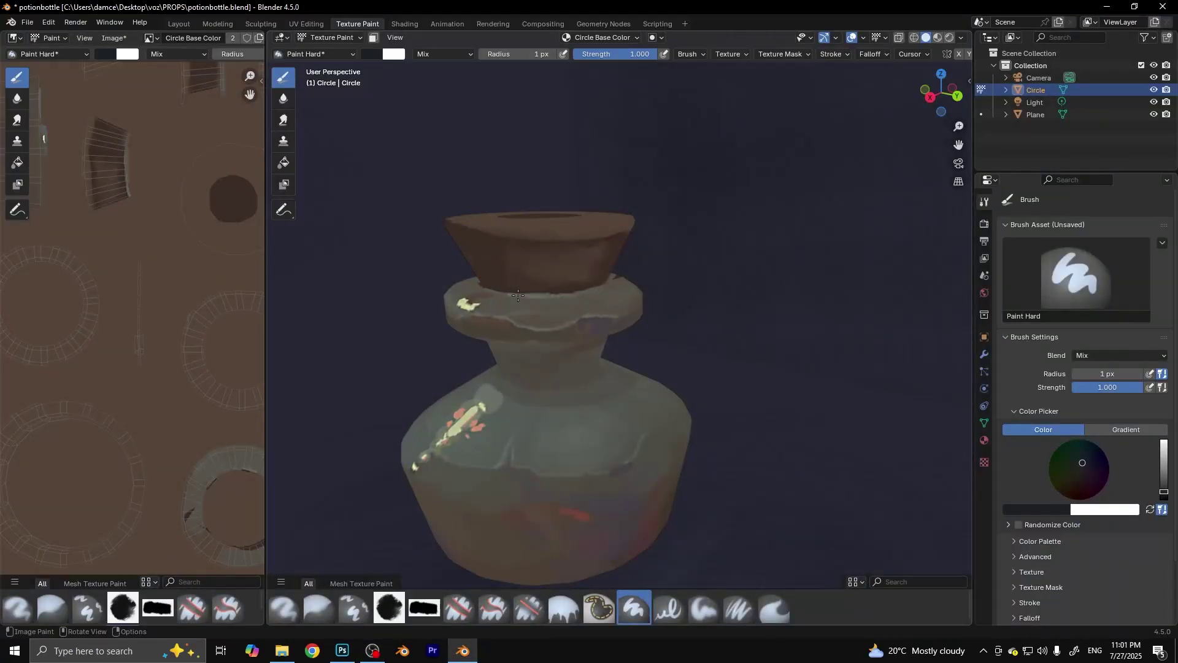
pyautogui.moveTo(519, 296); pyautogui.dragTo(620, 312, button='middle')
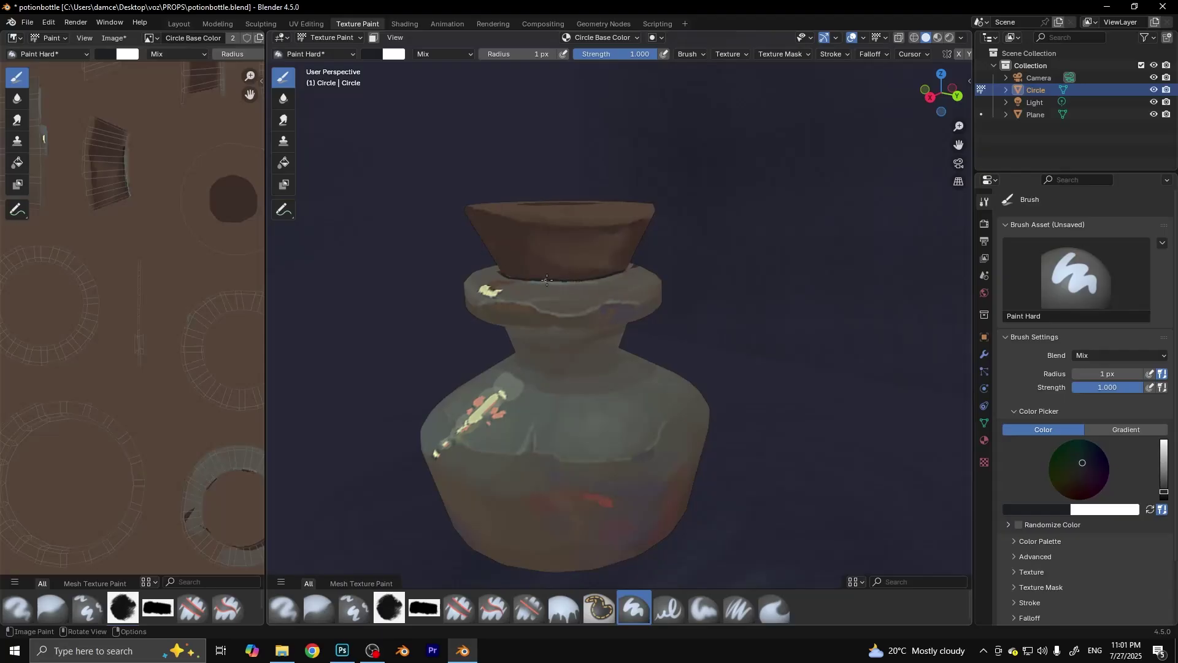
# Step: Frame the cork from above, sample a dark brown colour and set a 3 px brush
pyautogui.moveTo(502, 272)
pyautogui.mouseDown(button='middle')
pyautogui.moveTo(701, 363)
pyautogui.moveTo(588, 396)
pyautogui.mouseUp(button='middle')
pyautogui.scroll(3, 588, 396)
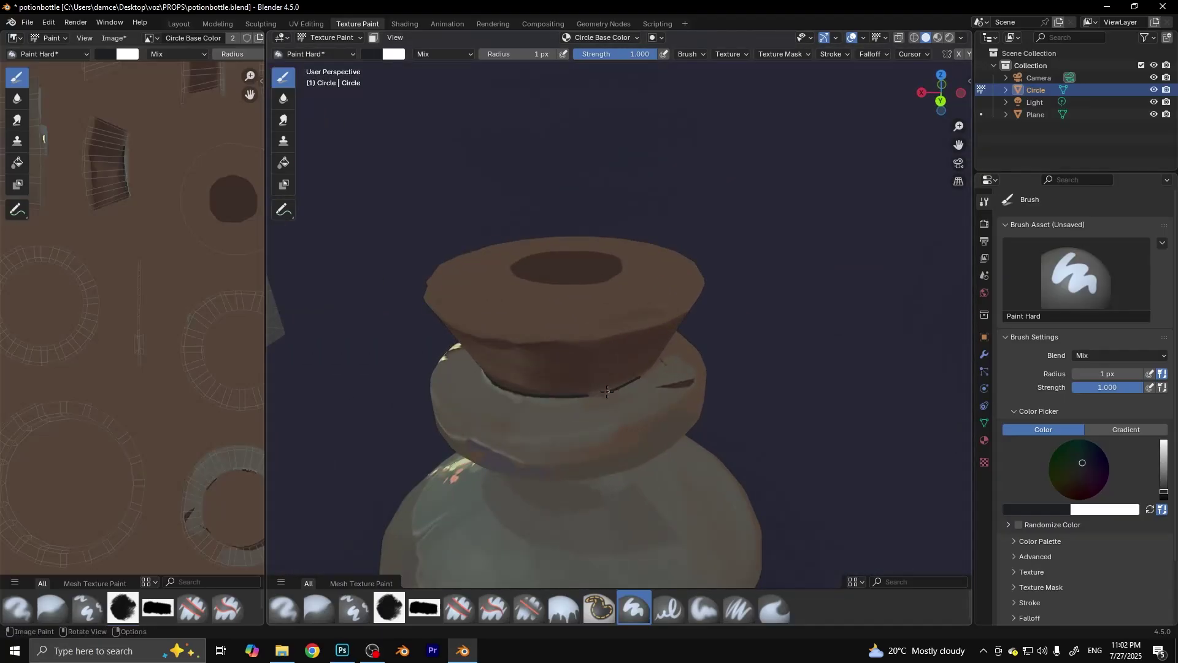
pyautogui.scroll(-7, 648, 372)
pyautogui.moveTo(647, 373); pyautogui.dragTo(589, 368, button='middle')
pyautogui.scroll(6, 590, 367)
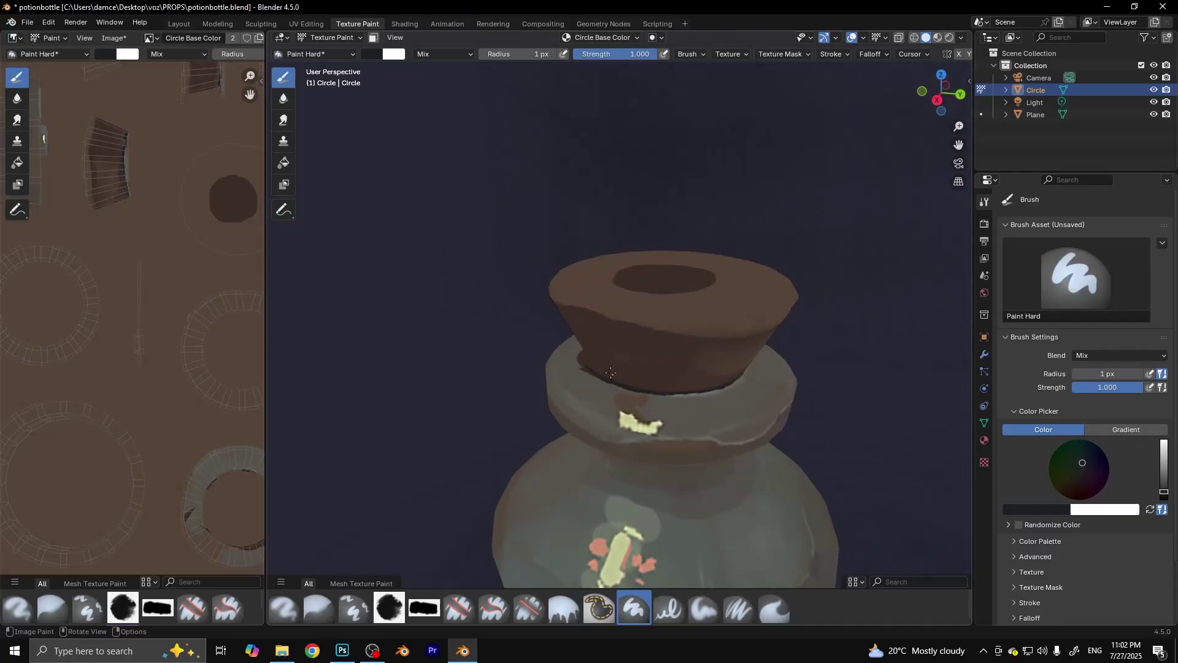
pyautogui.press('s')
pyautogui.moveTo(629, 314); pyautogui.dragTo(562, 333, button='middle')
pyautogui.scroll(-6, 694, 319)
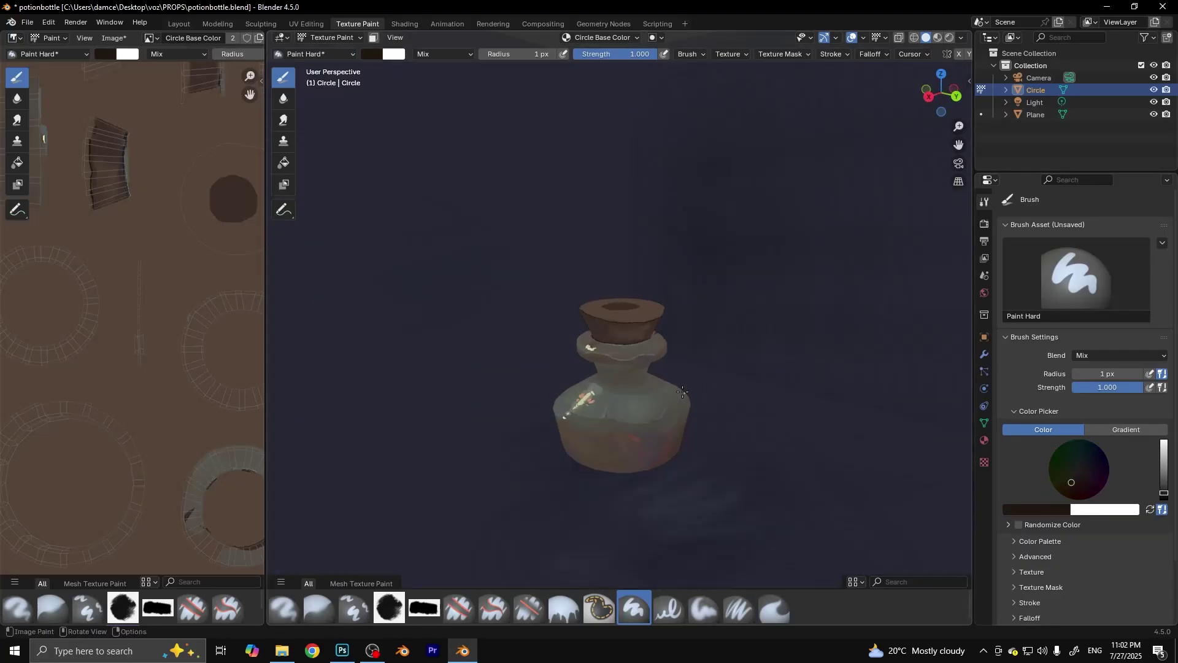
pyautogui.moveTo(694, 319); pyautogui.dragTo(682, 432, button='middle')
pyautogui.scroll(6, 683, 431)
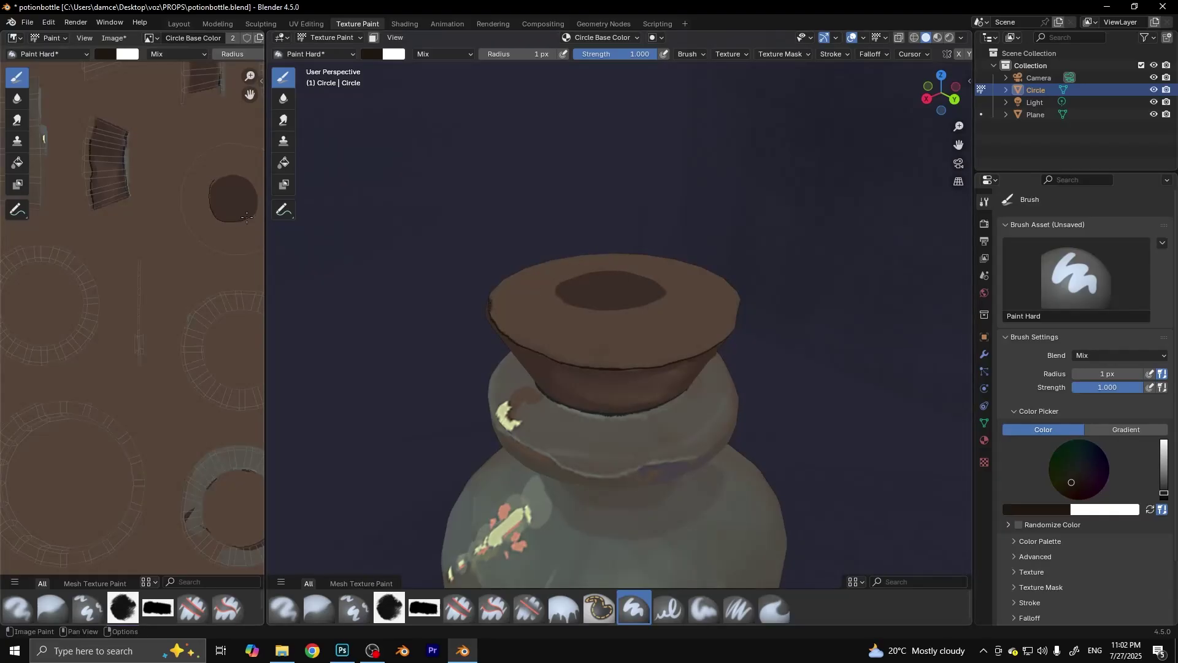
pyautogui.press('f')
# Step: Paint the circle's left edge dark brown, undoing the M-shaped and curved rim strokes
pyautogui.moveTo(211, 180); pyautogui.dragTo(218, 218)
pyautogui.scroll(-3, 228, 186)
pyautogui.scroll(5, 185, 203)
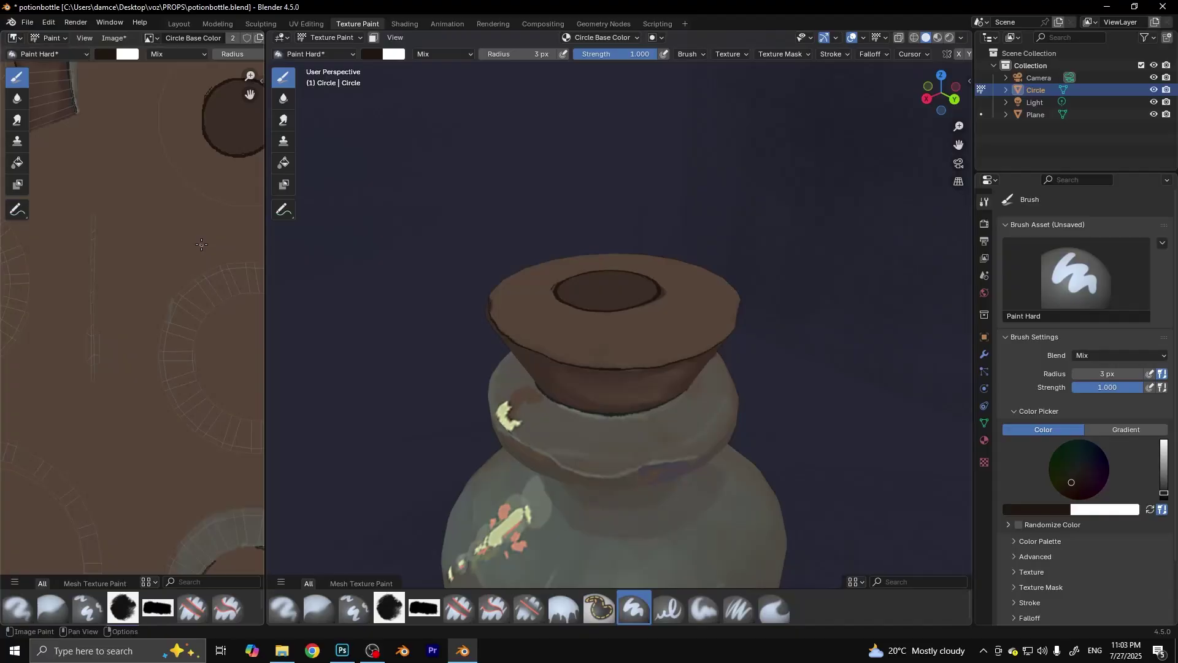
pyautogui.moveTo(221, 111); pyautogui.dragTo(176, 216, button='middle')
pyautogui.moveTo(152, 238); pyautogui.dragTo(209, 218)
pyautogui.hotkey('ctrl', 'z')
pyautogui.moveTo(136, 212); pyautogui.dragTo(221, 221)
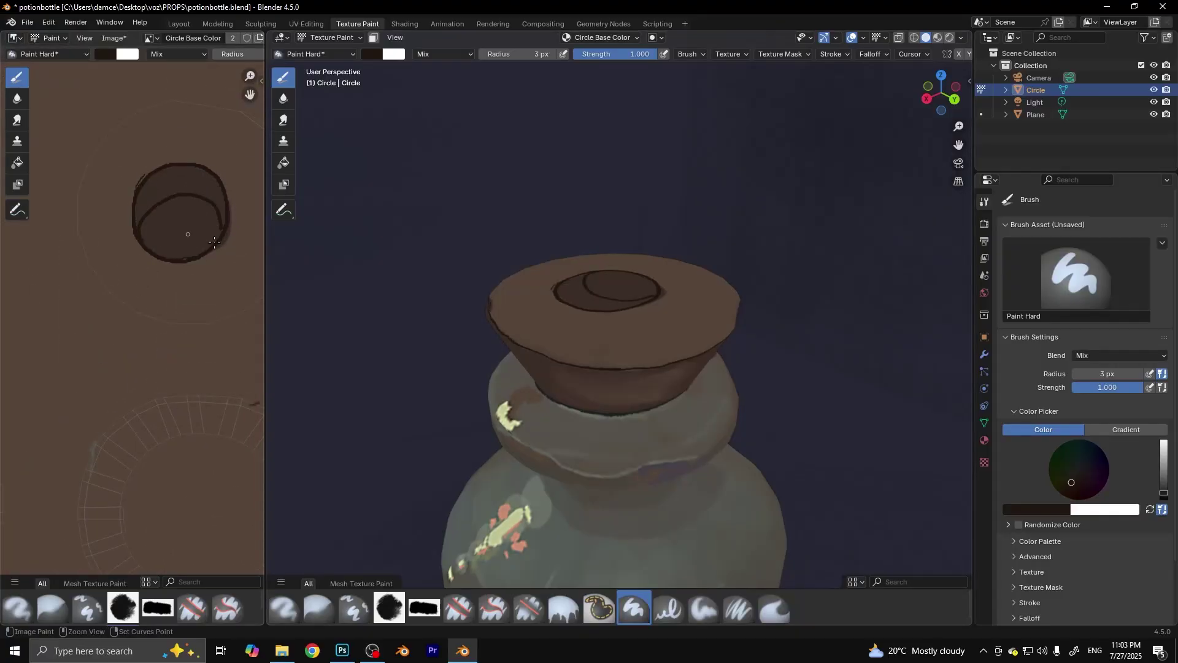
pyautogui.hotkey('ctrl', 'z')
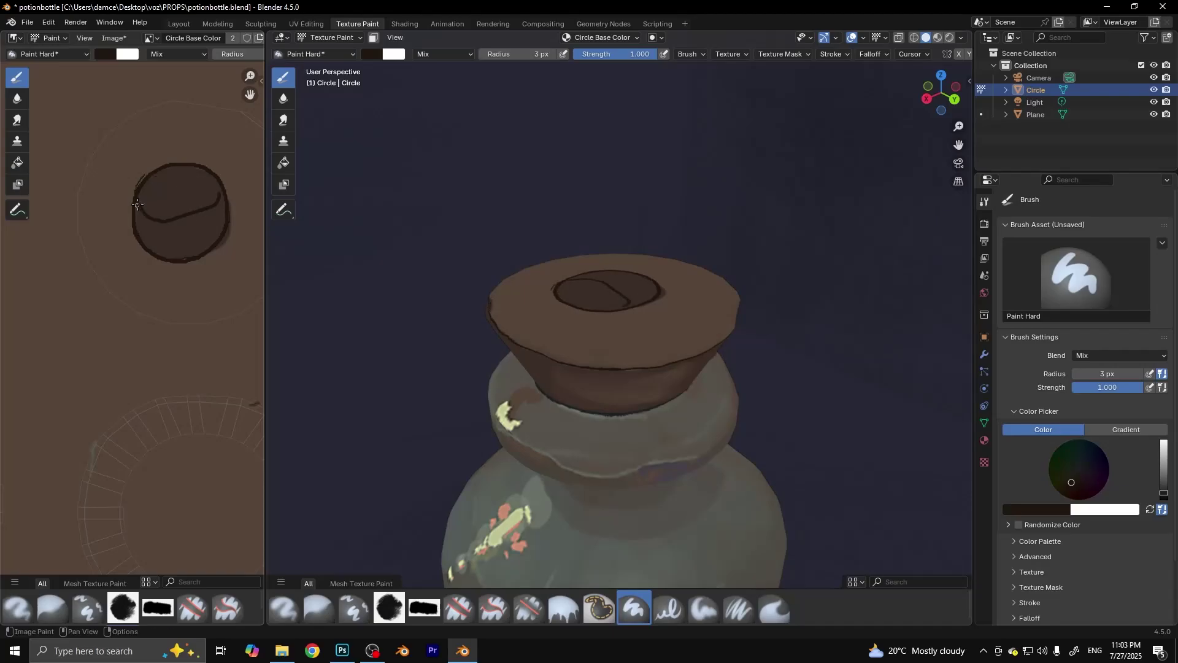
pyautogui.hotkey('ctrl', 'z')
pyautogui.scroll(-3, 552, 368)
# Step: Orbit around the cork and neck, undoing a stray straight stroke across the texture
pyautogui.scroll(3, 553, 368)
pyautogui.moveTo(553, 380); pyautogui.dragTo(593, 367, button='middle')
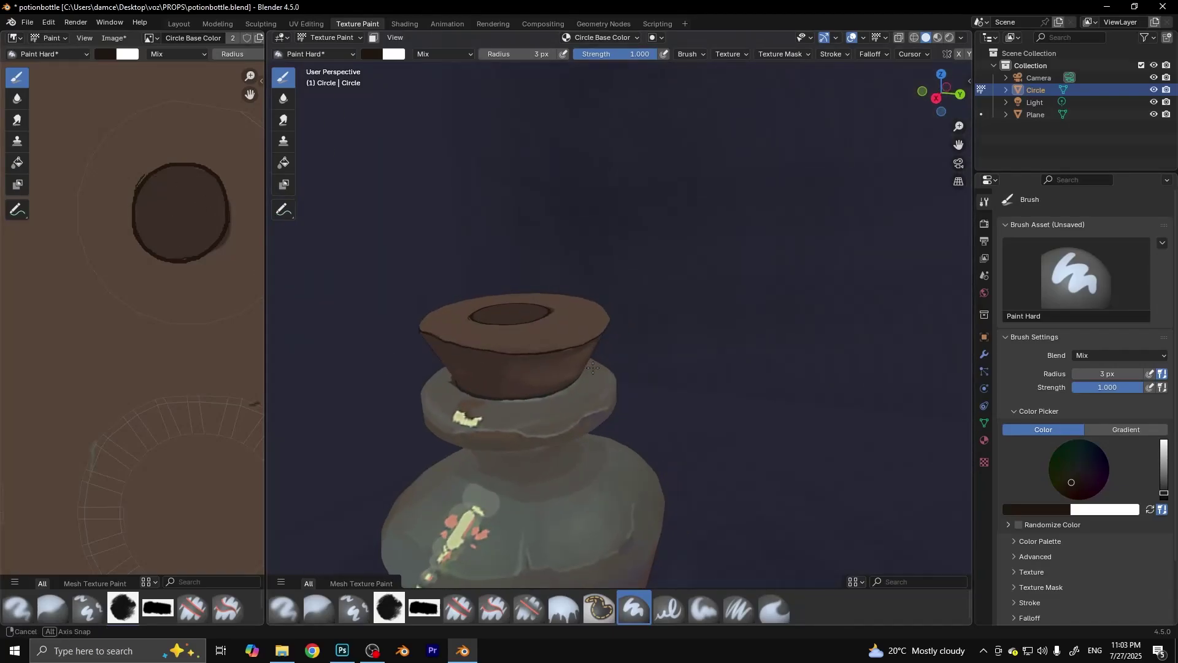
pyautogui.moveTo(127, 223); pyautogui.dragTo(224, 212)
pyautogui.hotkey('ctrl', 'z')
pyautogui.scroll(2, 552, 368)
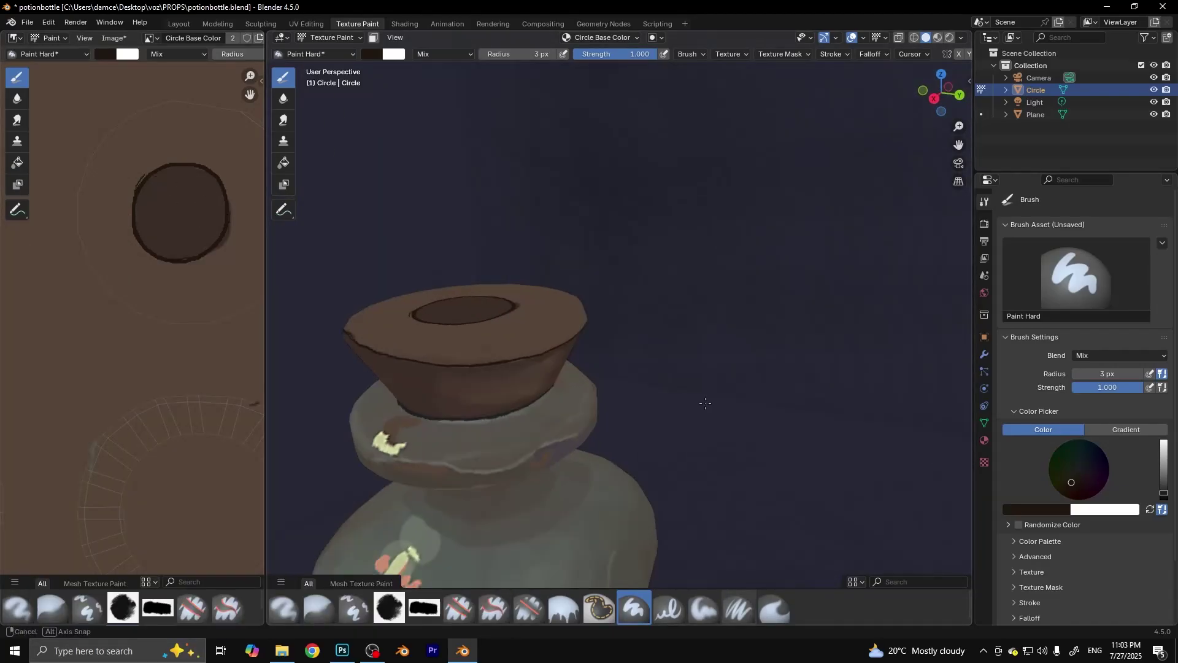
pyautogui.moveTo(552, 368); pyautogui.dragTo(540, 319, button='middle')
pyautogui.moveTo(552, 368)
pyautogui.mouseDown(button='middle')
pyautogui.moveTo(617, 450)
pyautogui.moveTo(533, 391)
pyautogui.mouseUp(button='middle')
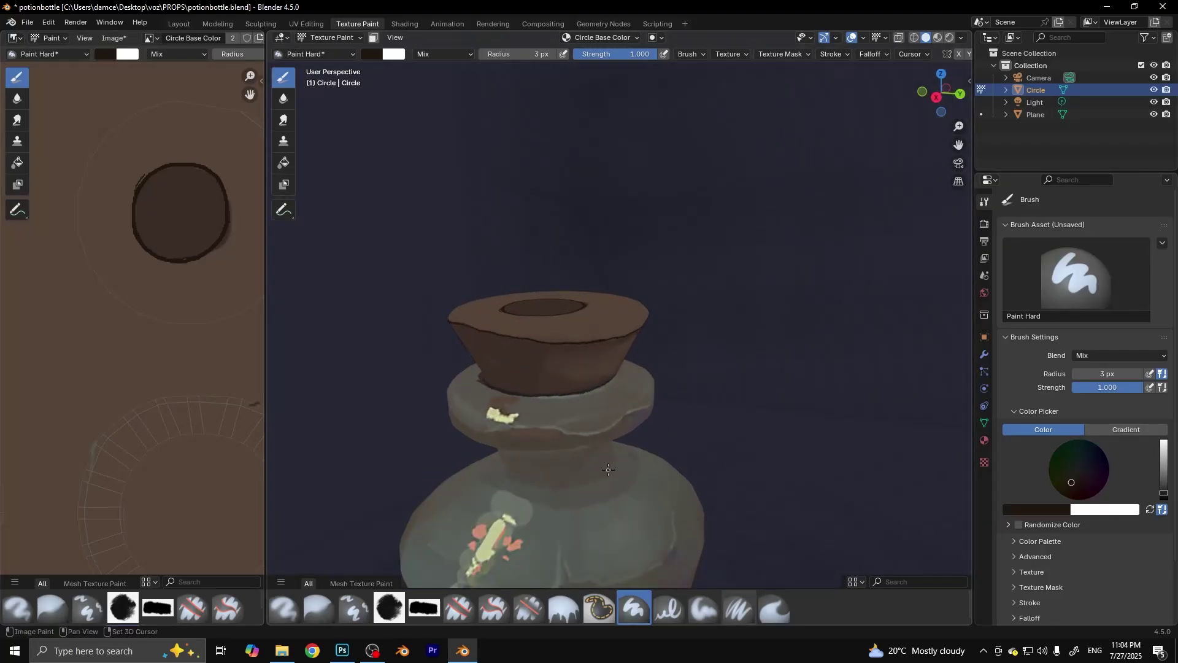
# Step: Sample a grey and paint a thin dark line along the neck rim with a 3 px brush
pyautogui.press('s')
pyautogui.scroll(3, 533, 391)
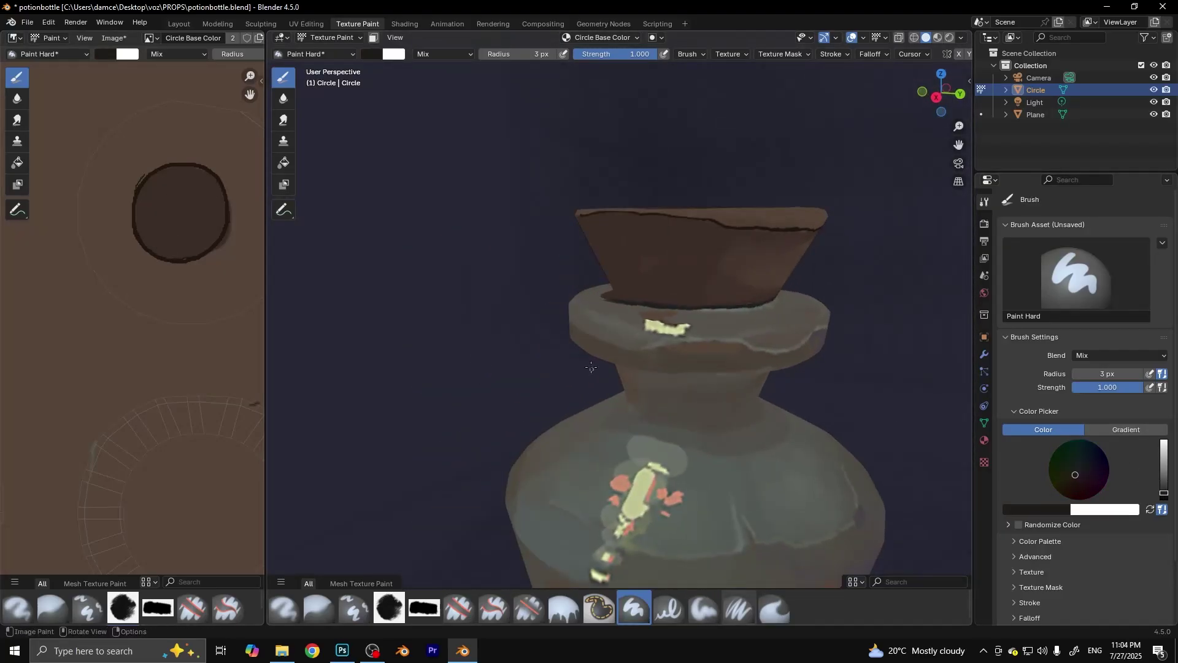
pyautogui.moveTo(617, 366); pyautogui.dragTo(684, 372)
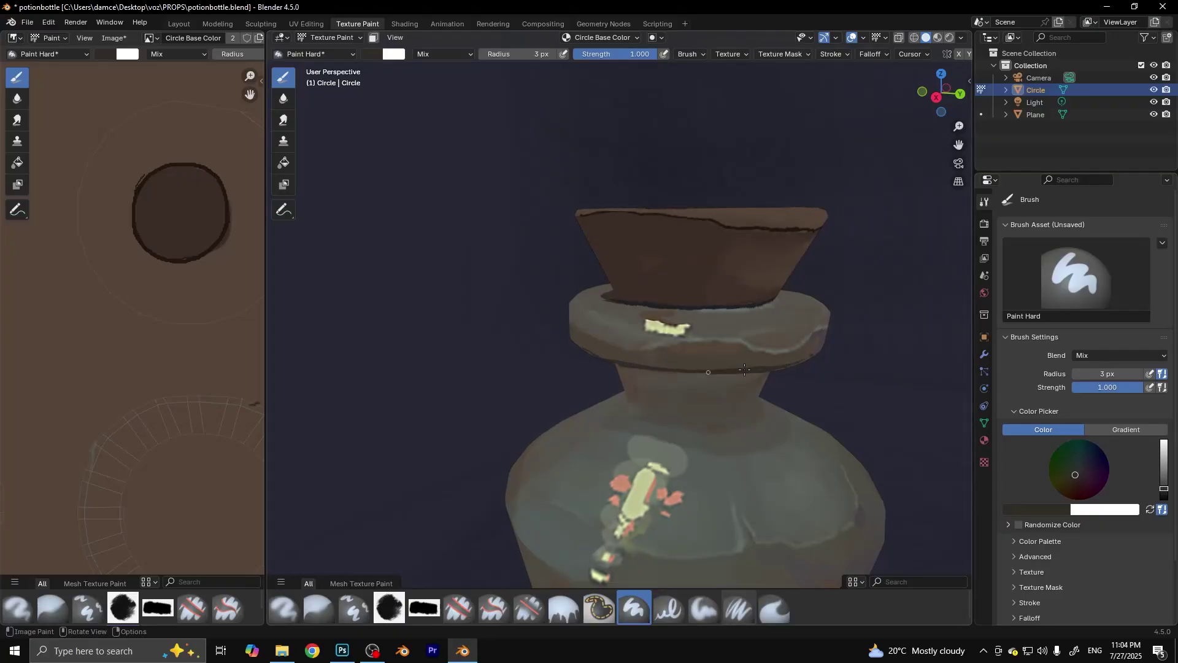
pyautogui.scroll(-3, 744, 369)
pyautogui.moveTo(744, 369); pyautogui.dragTo(608, 388, button='middle')
pyautogui.scroll(3, 609, 388)
pyautogui.press('f')
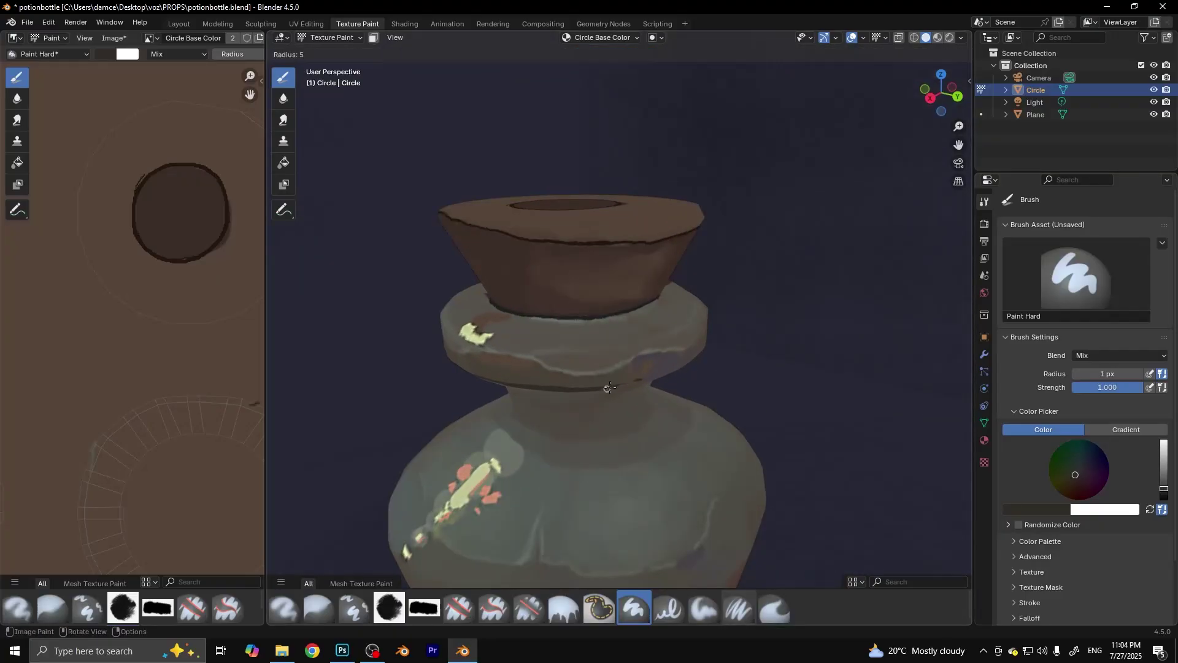
pyautogui.click(609, 387)
# Step: Sample a brownish-grey from the bottle and save potionbottle.blend
pyautogui.scroll(-3, 604, 399)
pyautogui.scroll(1, 602, 403)
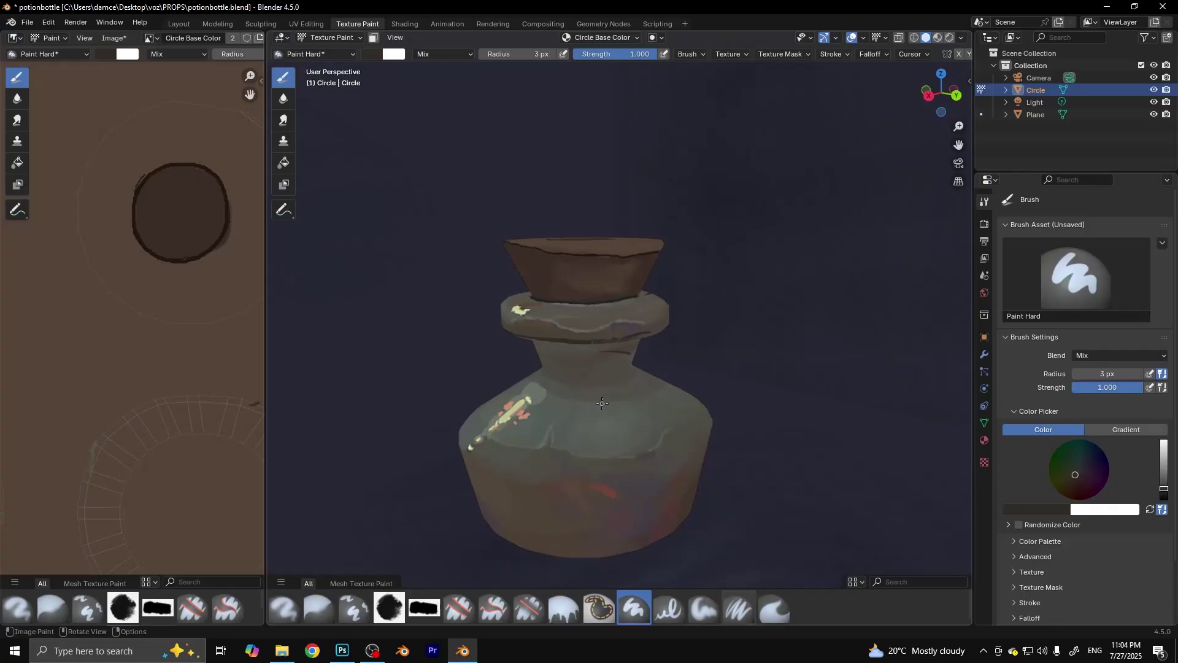
pyautogui.scroll(2, 632, 374)
pyautogui.scroll(2, 651, 378)
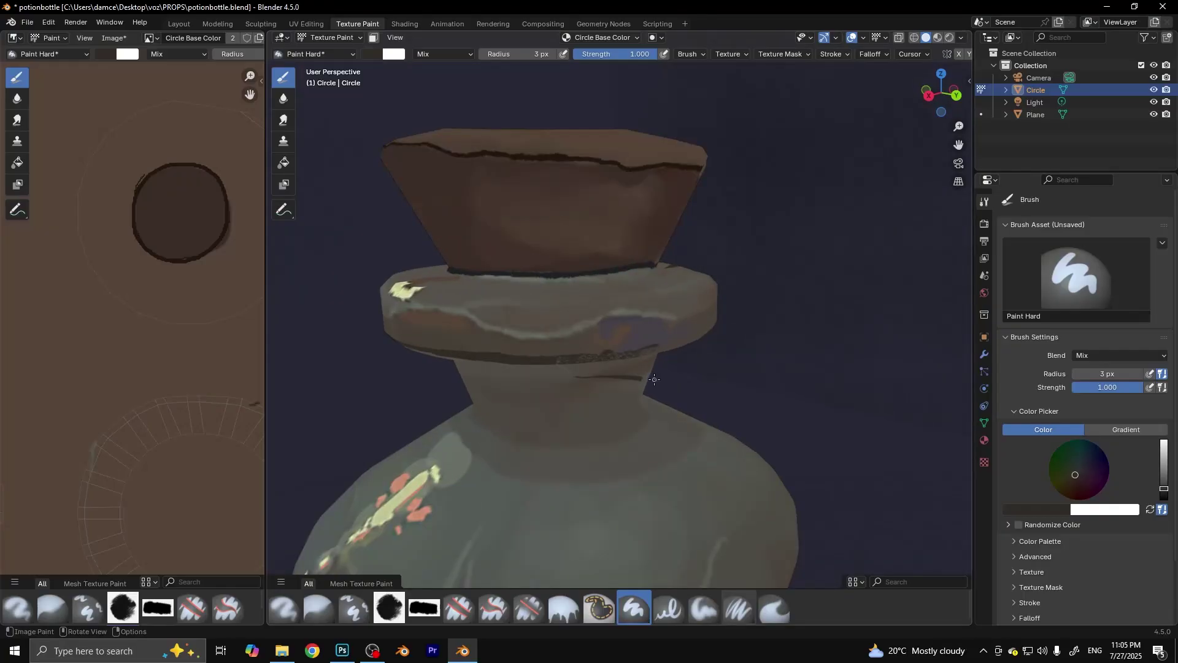
pyautogui.scroll(-2, 700, 363)
pyautogui.press('s')
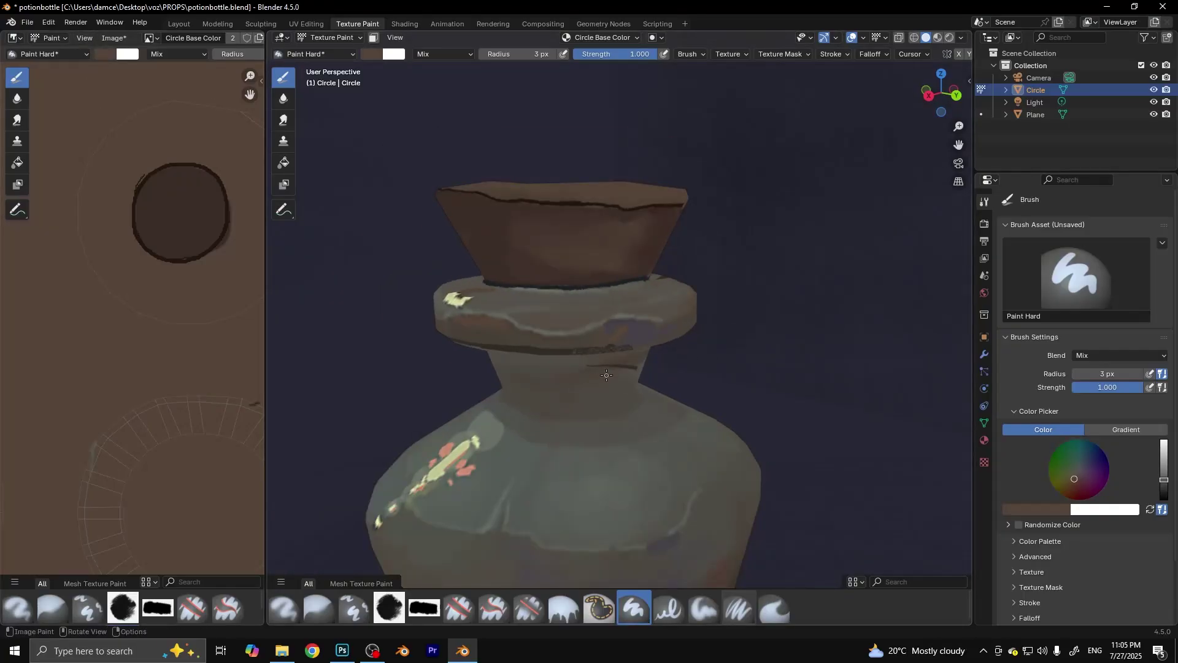
pyautogui.scroll(-3, 617, 417)
pyautogui.hotkey('ctrl', 's')
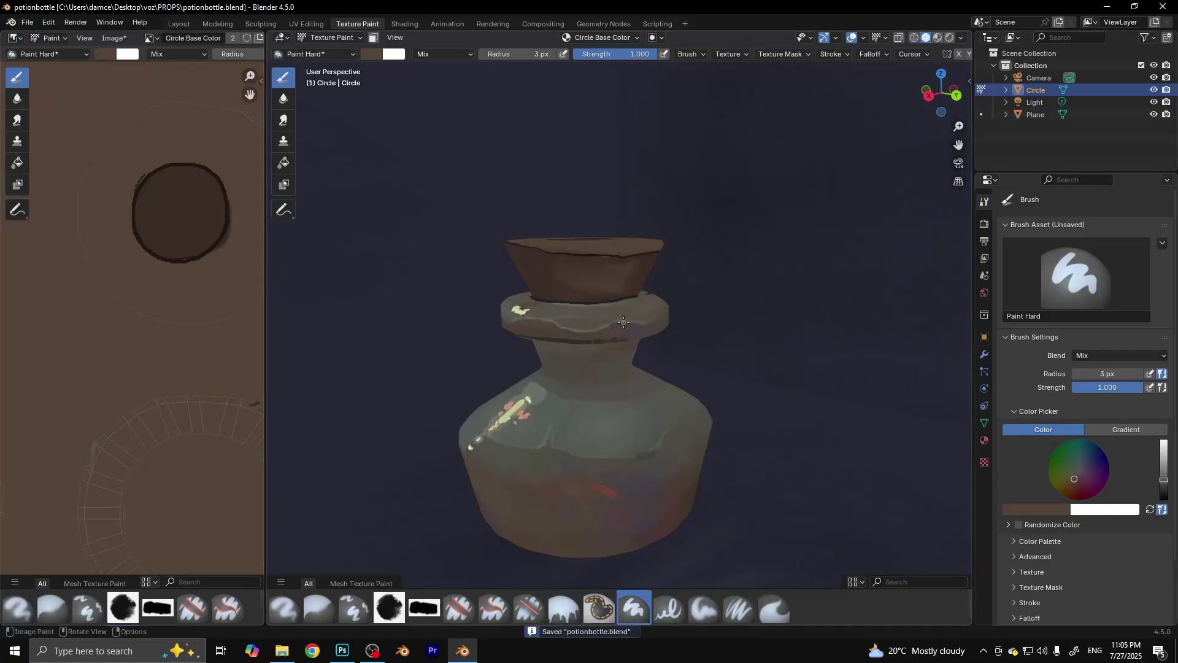
# Step: Sample a dark grey-brown from the bottle as the new paint colour
pyautogui.scroll(3, 582, 337)
pyautogui.press('s')
pyautogui.click(580, 350)
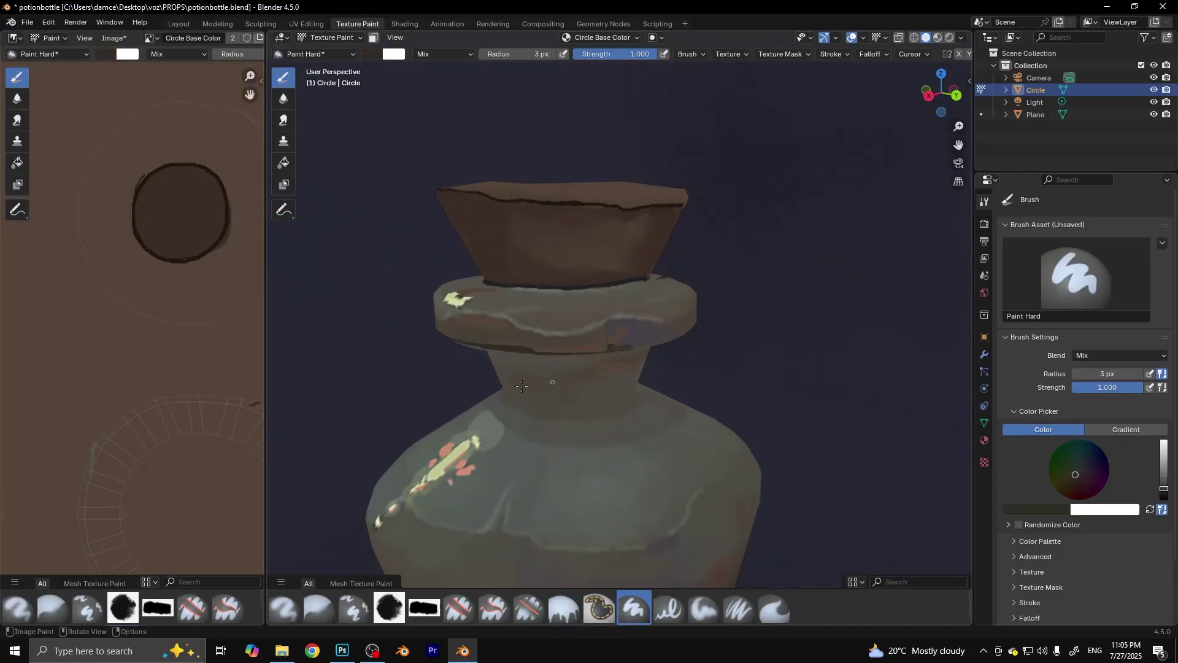
# Step: Shrink the brush to 1 px and orbit to a lower view of the neck and shoulder
pyautogui.press('[')
pyautogui.press('[')
pyautogui.scroll(-5, 633, 390)
pyautogui.scroll(4, 633, 389)
pyautogui.moveTo(633, 389)
pyautogui.mouseDown(button='middle')
pyautogui.moveTo(953, 504)
pyautogui.moveTo(666, 344)
pyautogui.moveTo(666, 368)
pyautogui.mouseUp(button='middle')
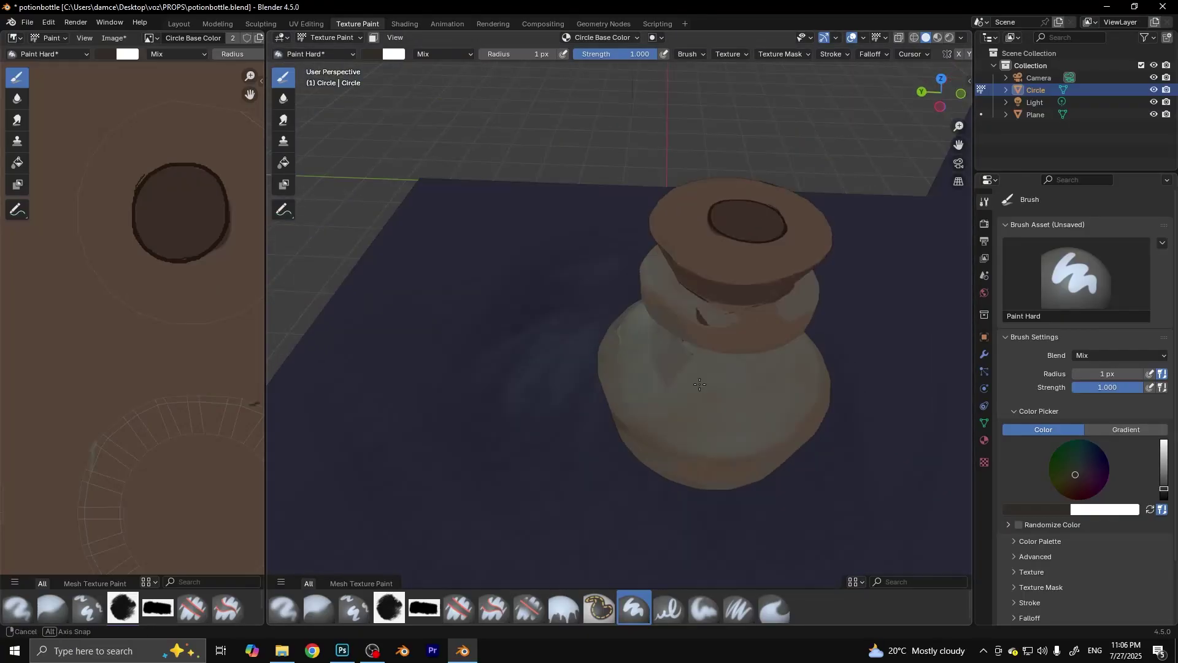
pyautogui.moveTo(718, 271); pyautogui.dragTo(717, 393, button='middle')
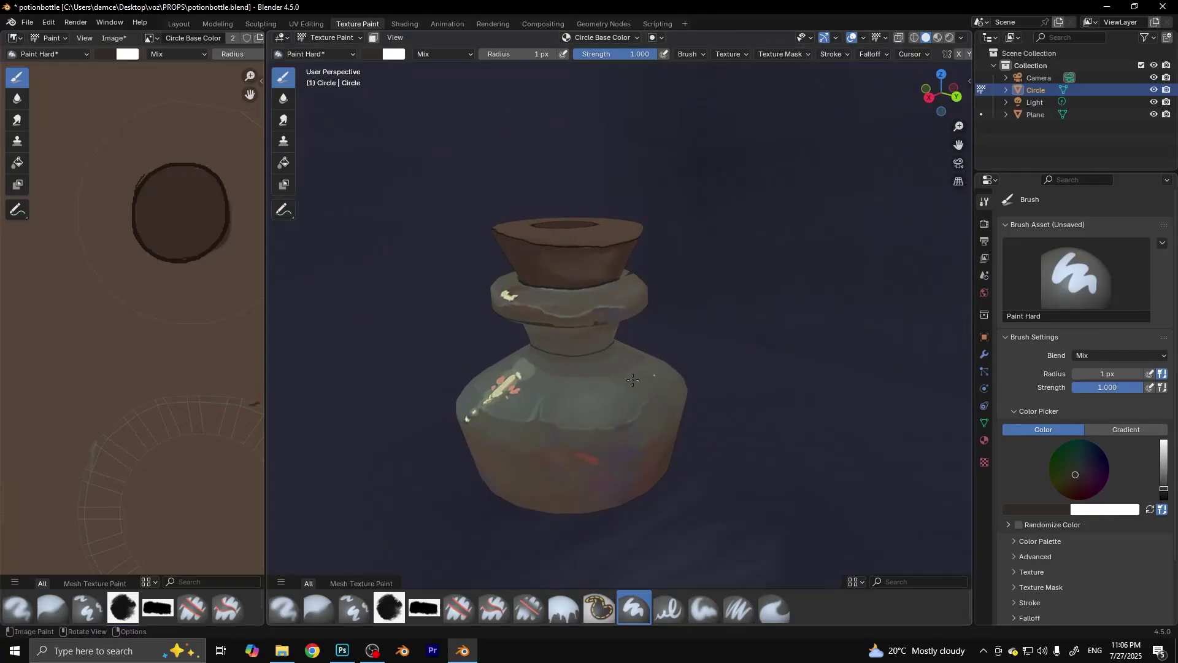
pyautogui.scroll(-3, 554, 376)
pyautogui.scroll(1, 569, 373)
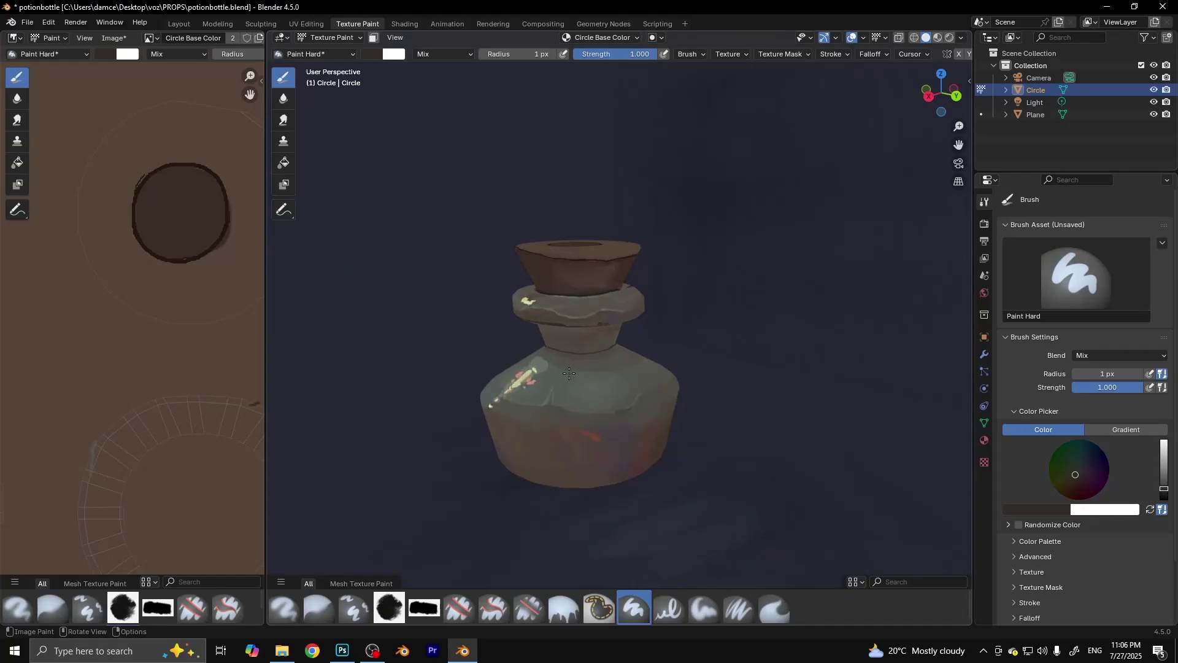
# Step: Sample a glass grey at 4 px, then a pale yellow-green at 2 px for shoulder highlights
pyautogui.press('s')
pyautogui.press('f')
pyautogui.click(533, 356)
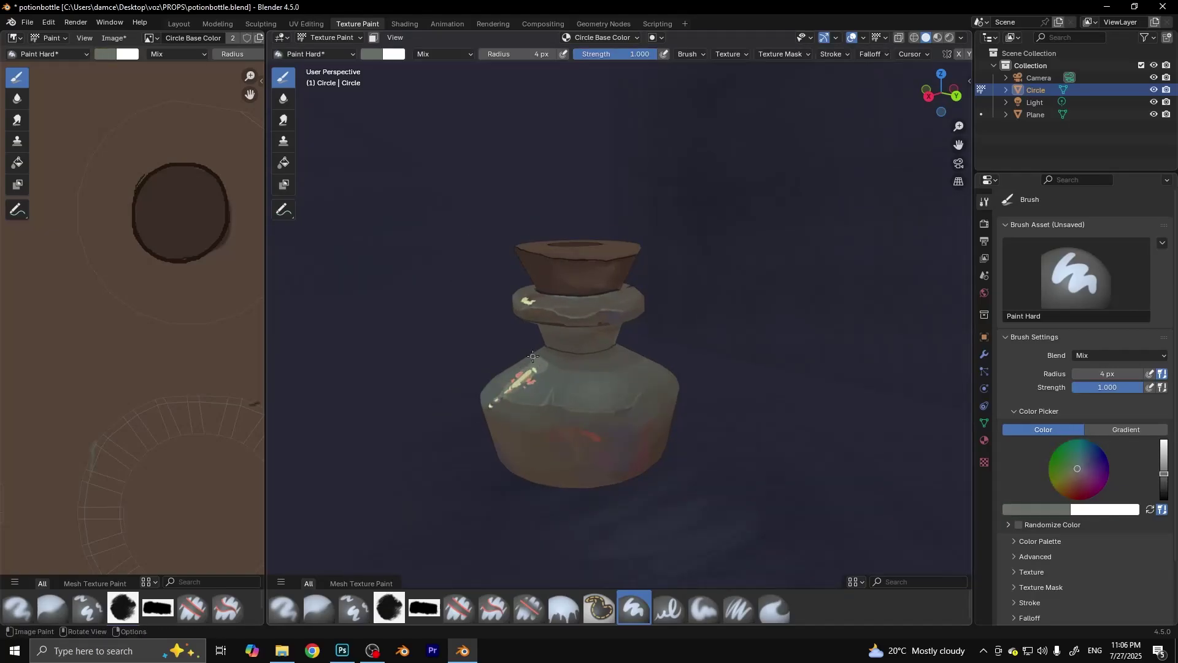
pyautogui.press('s')
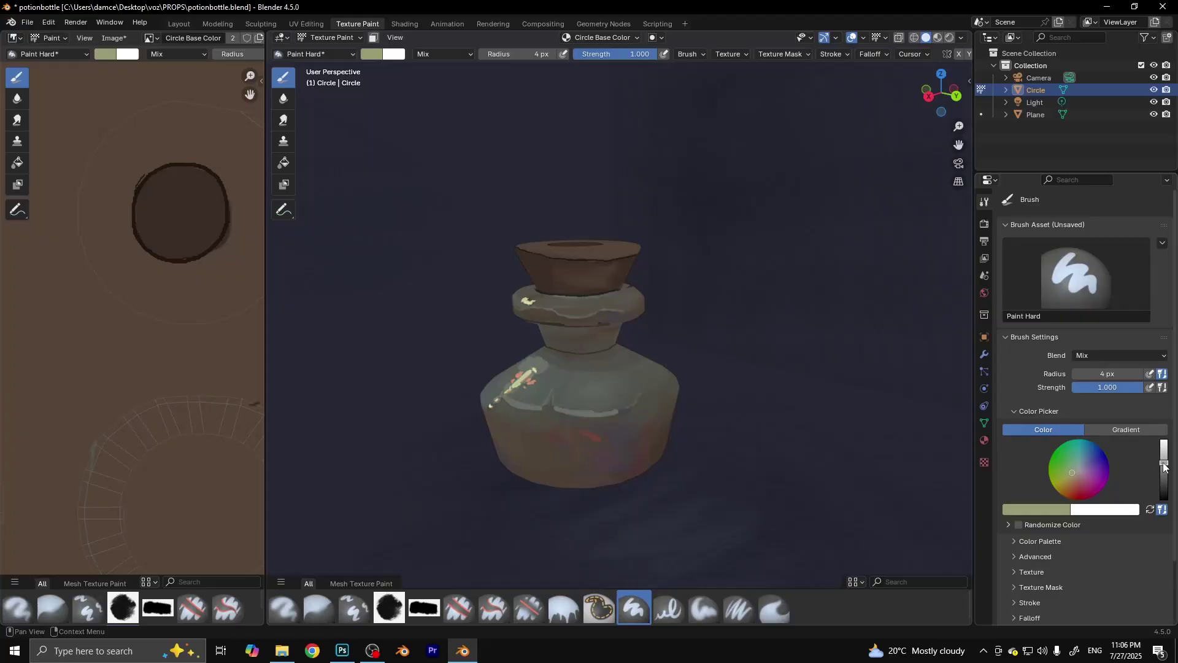
pyautogui.press('f')
pyautogui.click(530, 405)
pyautogui.press('s')
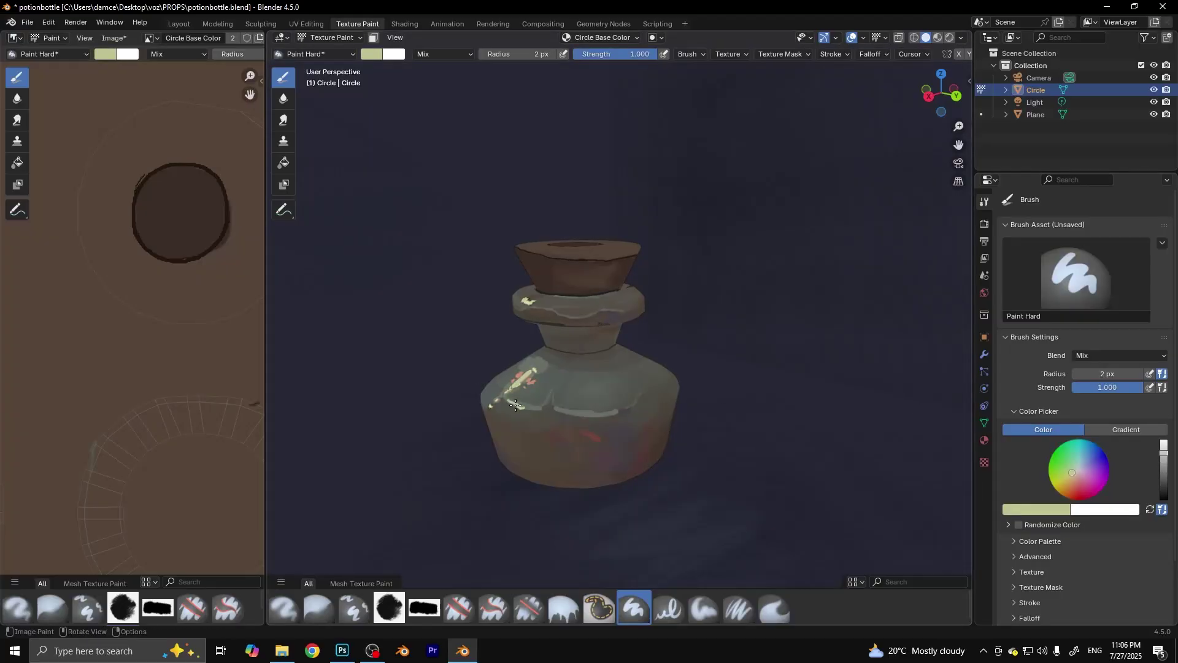
# Step: Sample a dark brown from the neck and orbit level to darken the bottom edge
pyautogui.scroll(-5, 516, 405)
pyautogui.scroll(8, 515, 405)
pyautogui.press('s')
pyautogui.moveTo(515, 405); pyautogui.dragTo(632, 418, button='middle')
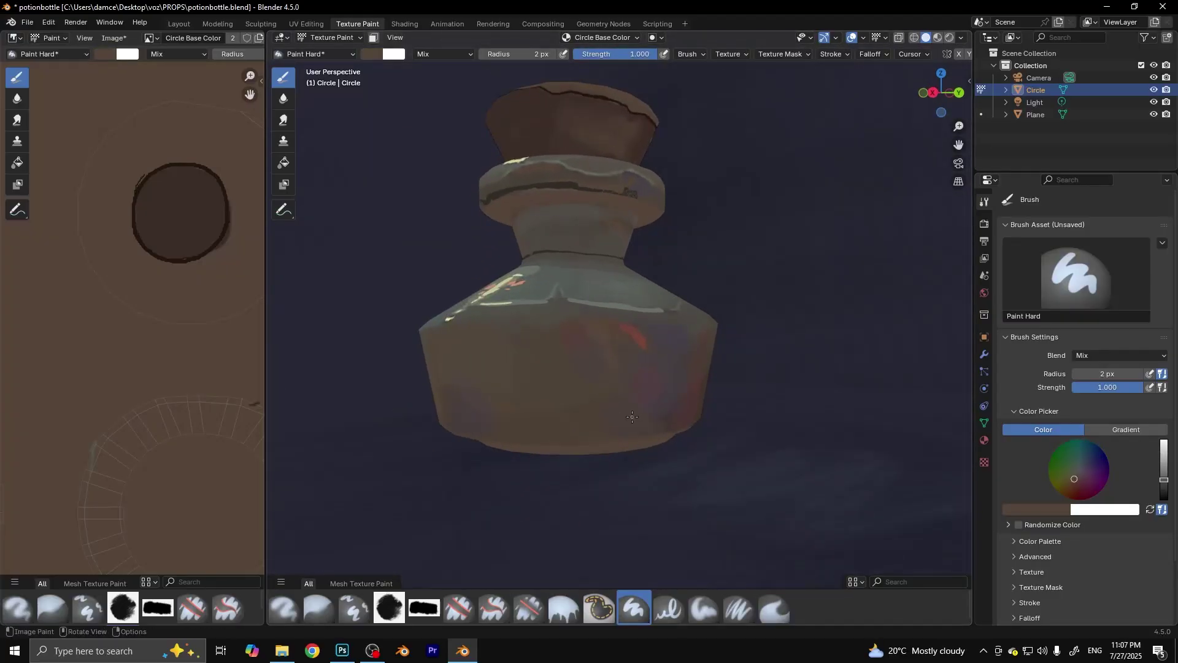
pyautogui.press('s')
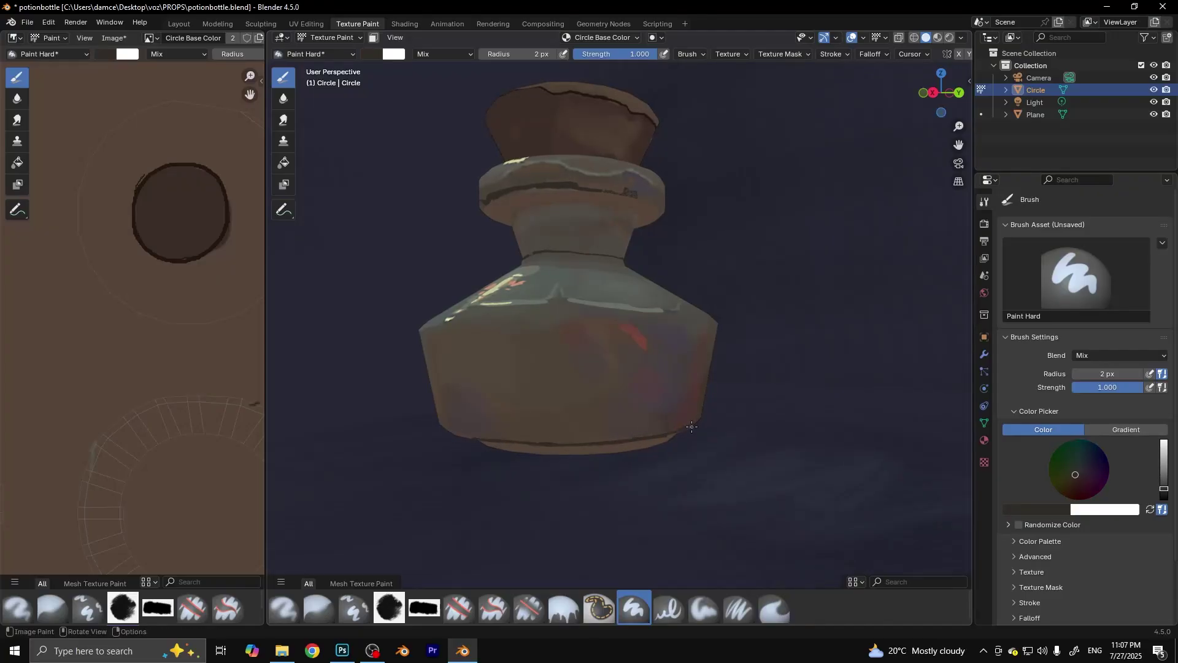
pyautogui.scroll(-3, 692, 426)
pyautogui.scroll(4, 692, 426)
pyautogui.moveTo(692, 427); pyautogui.dragTo(675, 380, button='middle')
pyautogui.scroll(3, 1080, 487)
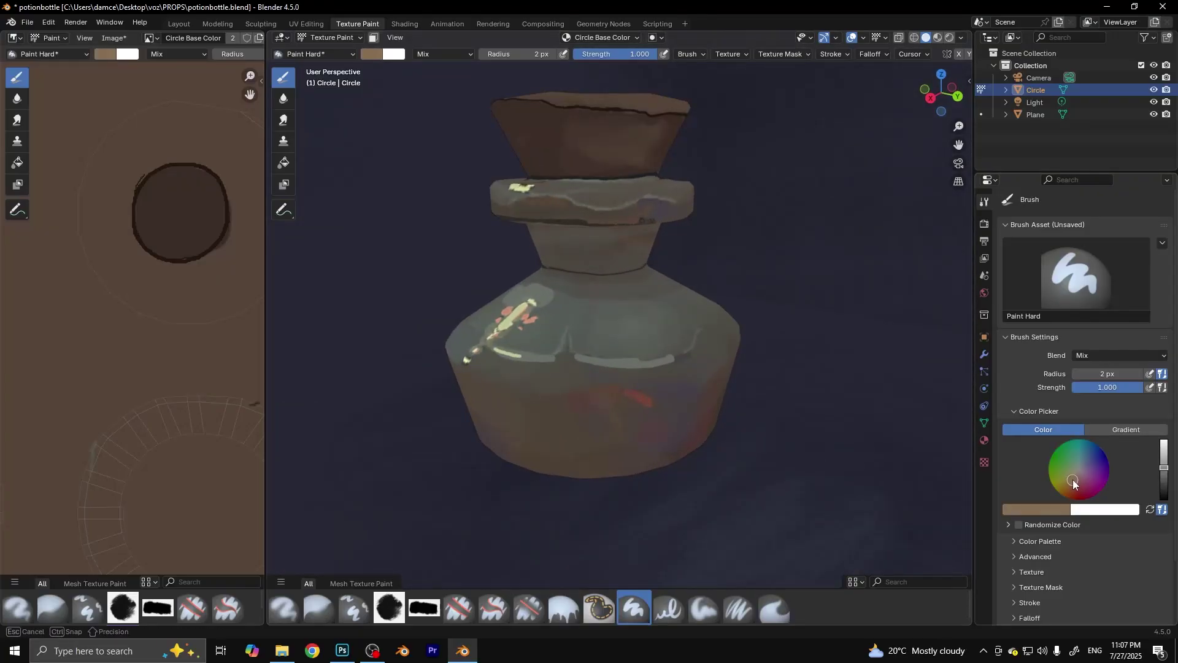
# Step: Fill the front label outline with parchment colour, touching up gaps with a 3 px brush
pyautogui.scroll(-2, 1075, 480)
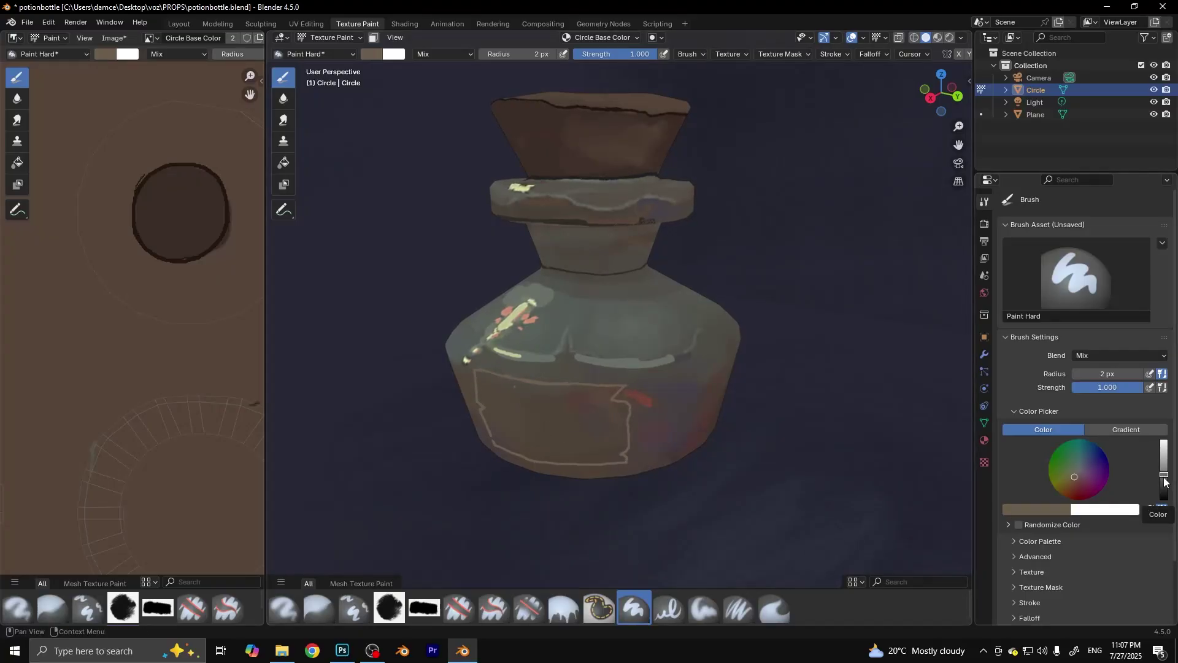
pyautogui.moveTo(490, 417); pyautogui.dragTo(485, 385)
pyautogui.moveTo(519, 434); pyautogui.dragTo(625, 440)
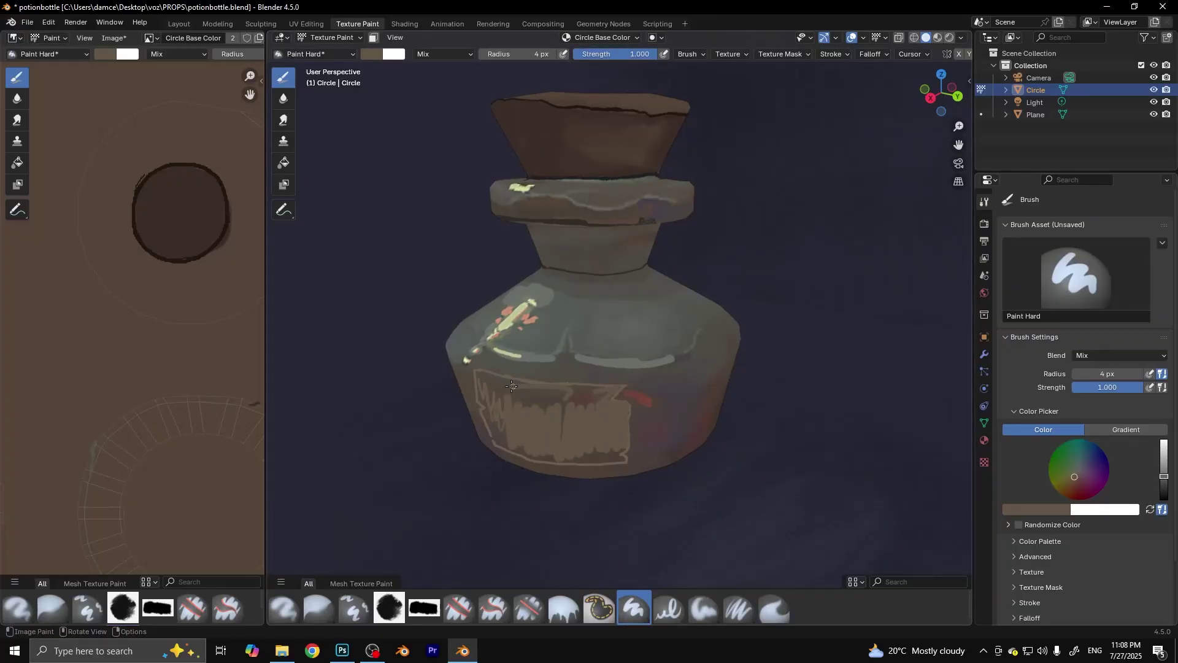
pyautogui.moveTo(491, 398); pyautogui.dragTo(528, 405)
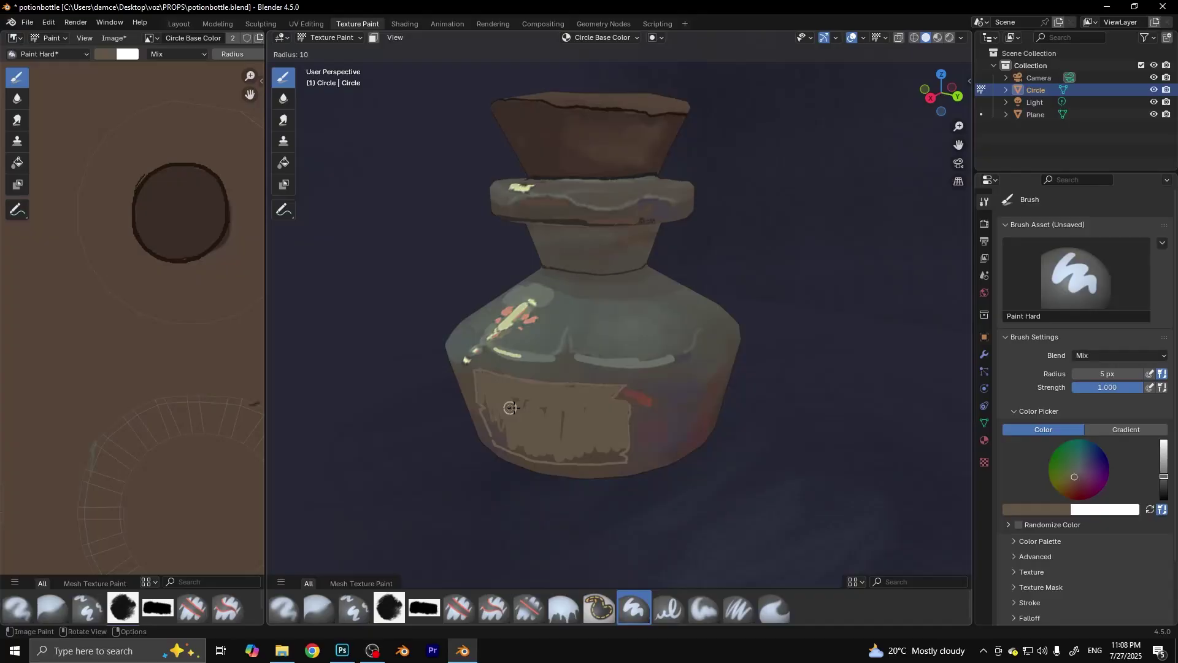
pyautogui.press('[')
pyautogui.press('[')
pyautogui.moveTo(515, 448); pyautogui.dragTo(624, 448)
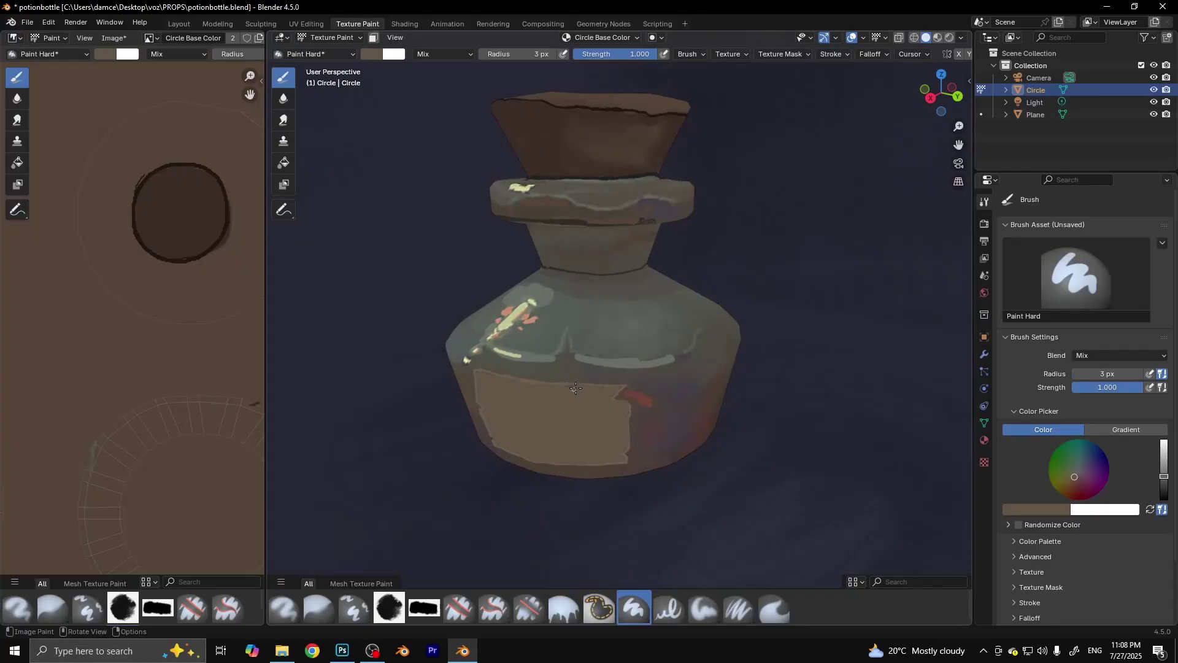
# Step: Sample a lighter label tone and blend with a 15 px brush at 0.515 strength
pyautogui.press('s')
pyautogui.moveTo(570, 437); pyautogui.dragTo(594, 440)
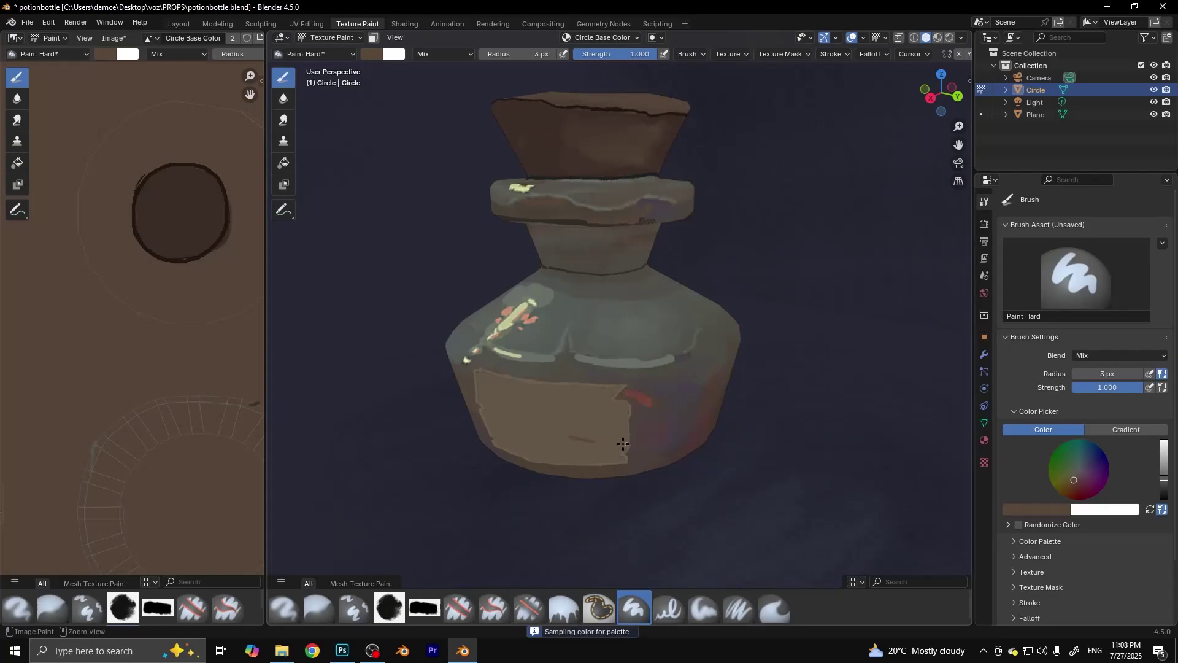
pyautogui.hotkey('ctrl', 'z')
pyautogui.press('s')
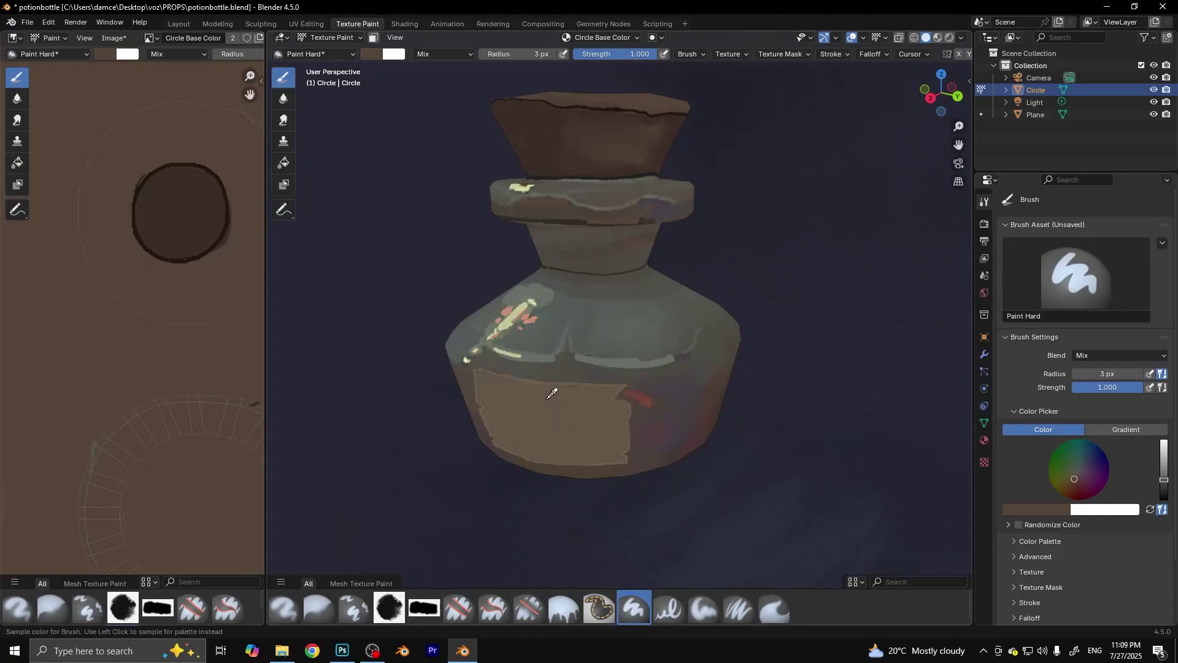
pyautogui.click(552, 394)
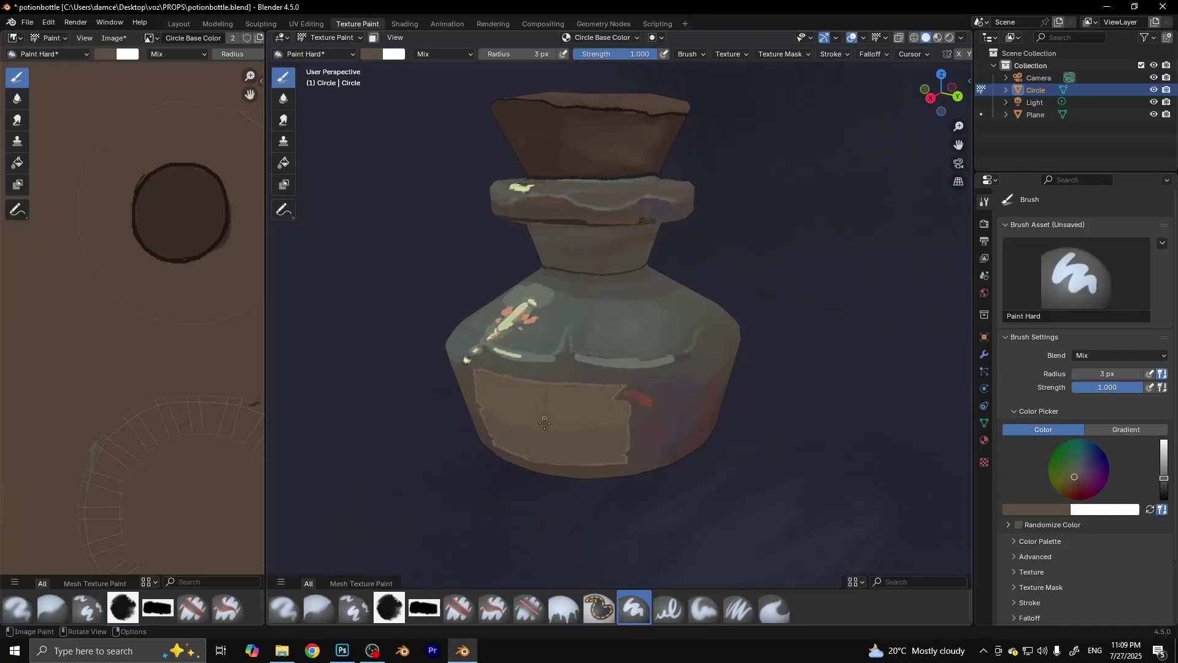
pyautogui.press('f')
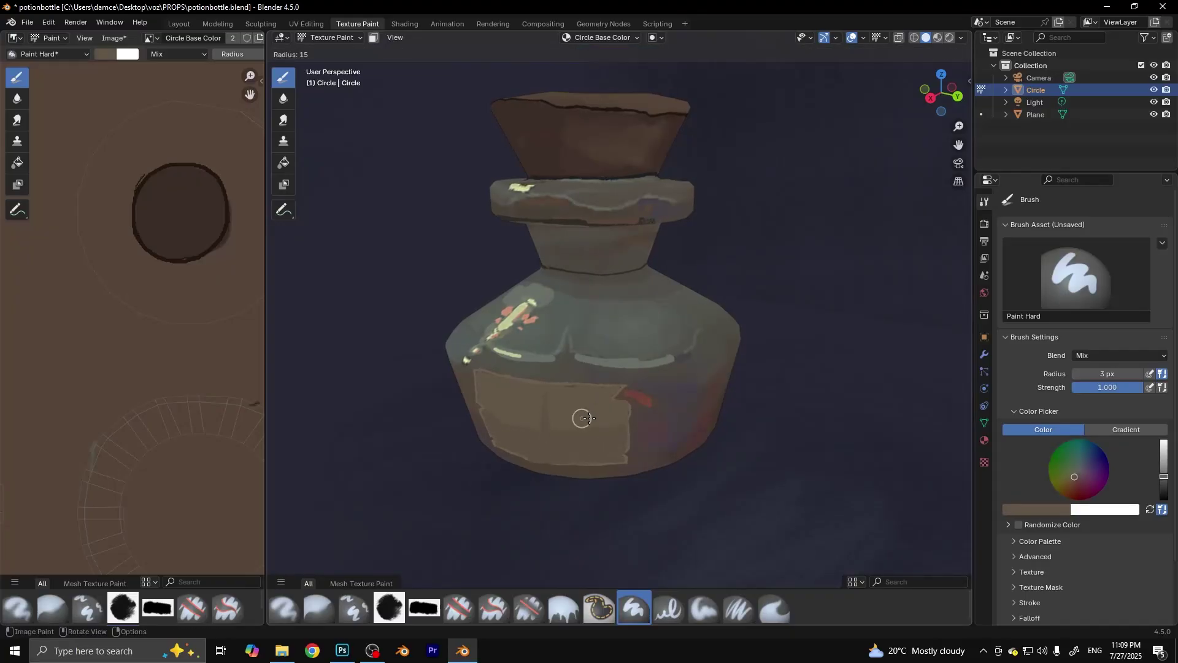
pyautogui.click(584, 425)
pyautogui.hotkey('shift', 'f')
pyautogui.click(594, 436)
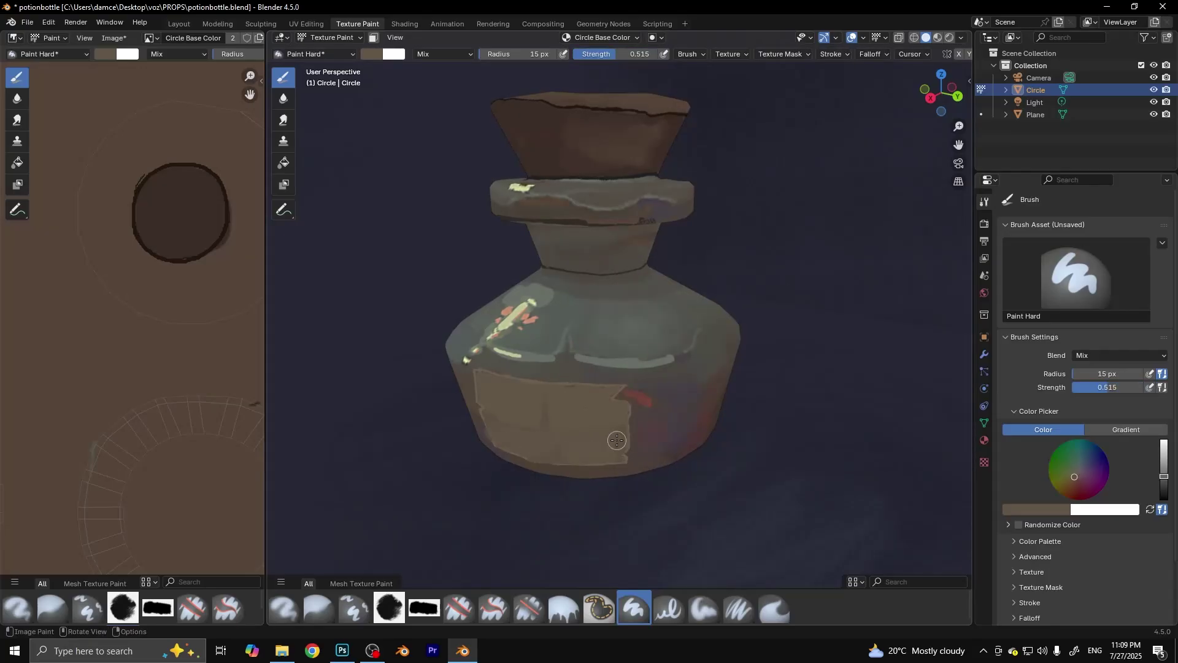
pyautogui.moveTo(612, 418); pyautogui.dragTo(466, 258, button='middle')
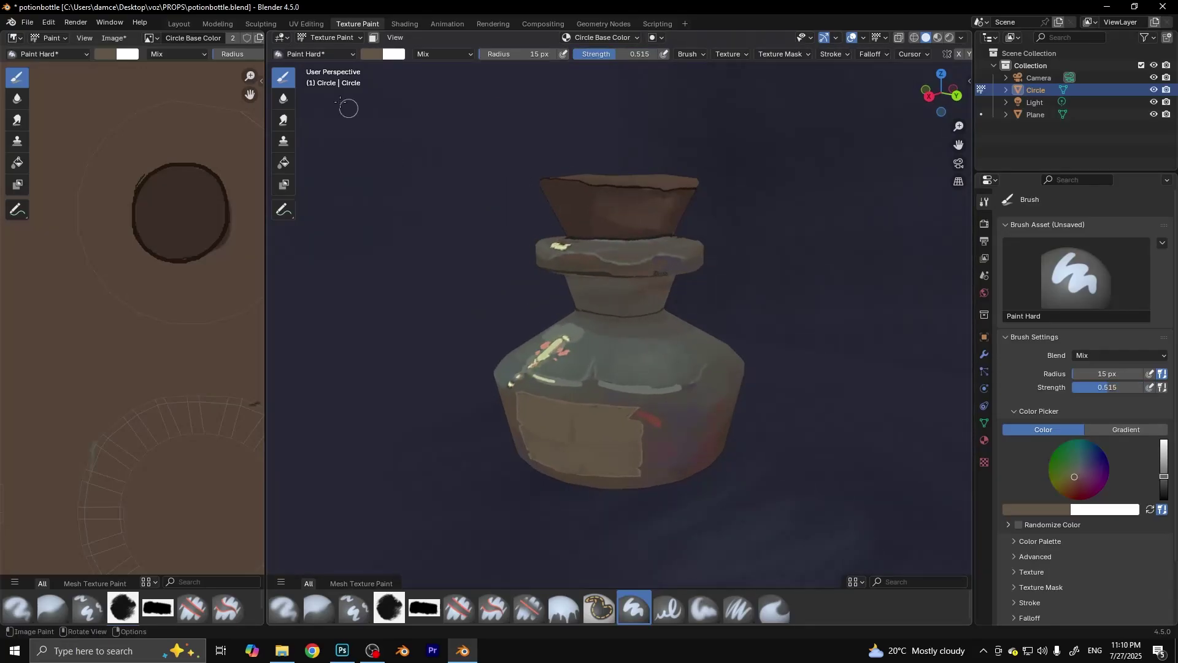
# Step: Save the painted texture image and the potionbottle.blend file
pyautogui.click(114, 37)
pyautogui.click(123, 163)
pyautogui.click(28, 22)
pyautogui.click(45, 102)
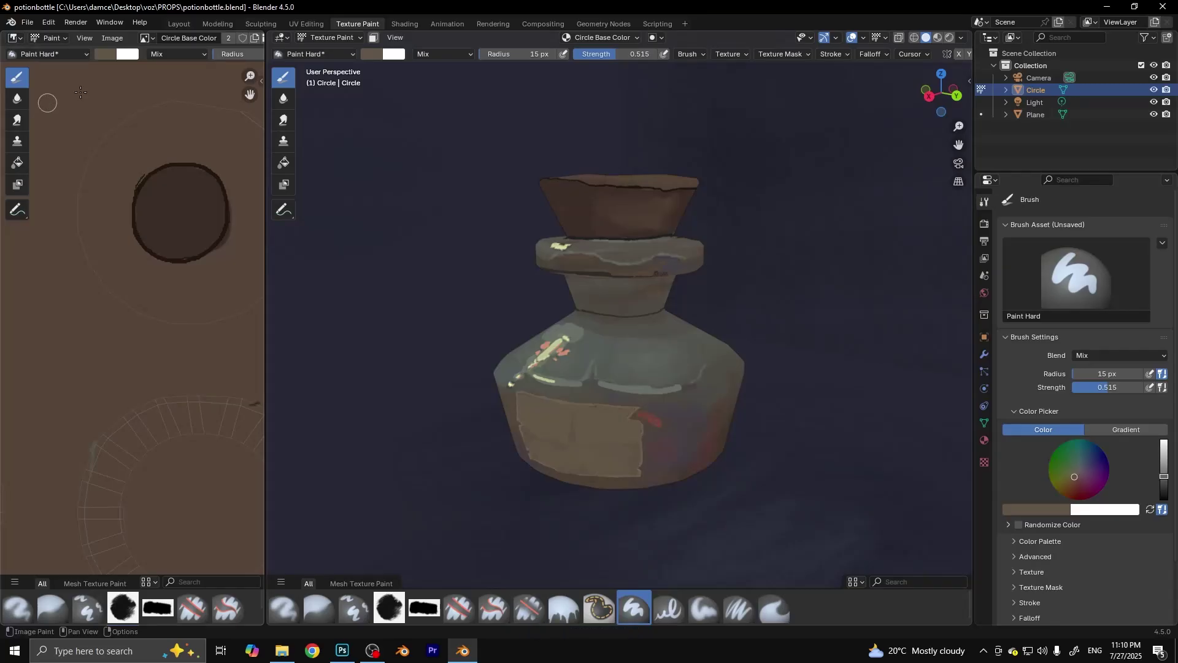
# Step: Sample a darker tone and set the brush to 4 px at full strength
pyautogui.press('s')
pyautogui.press('f')
pyautogui.hotkey('shift', 'f')
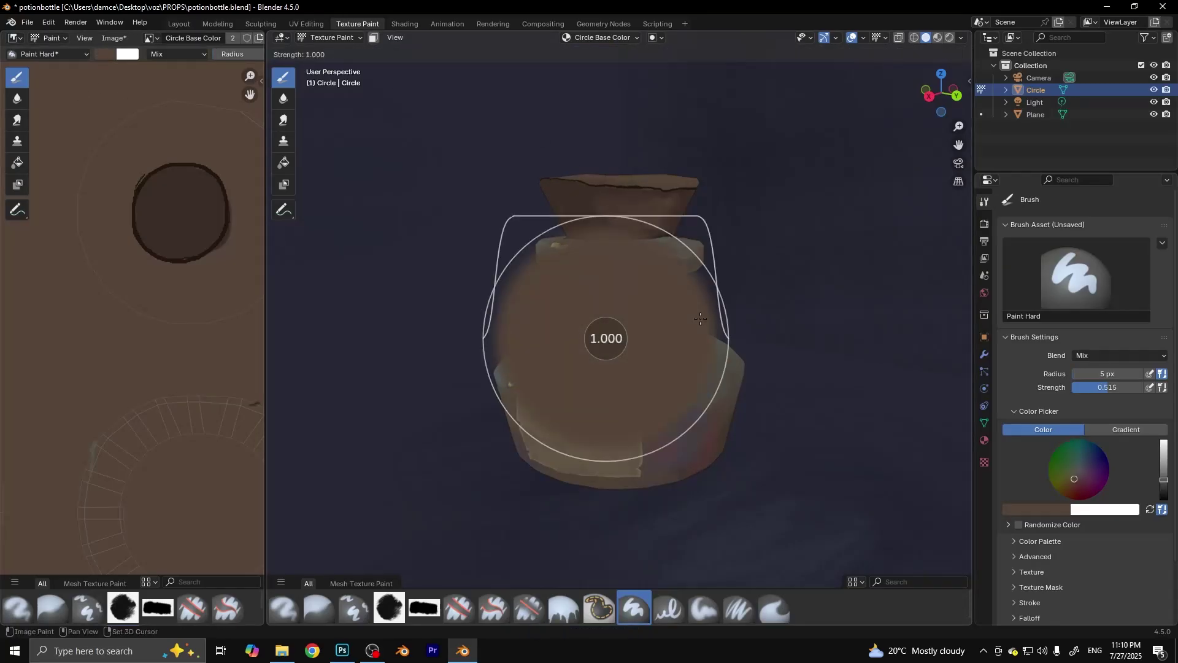
pyautogui.click(605, 339)
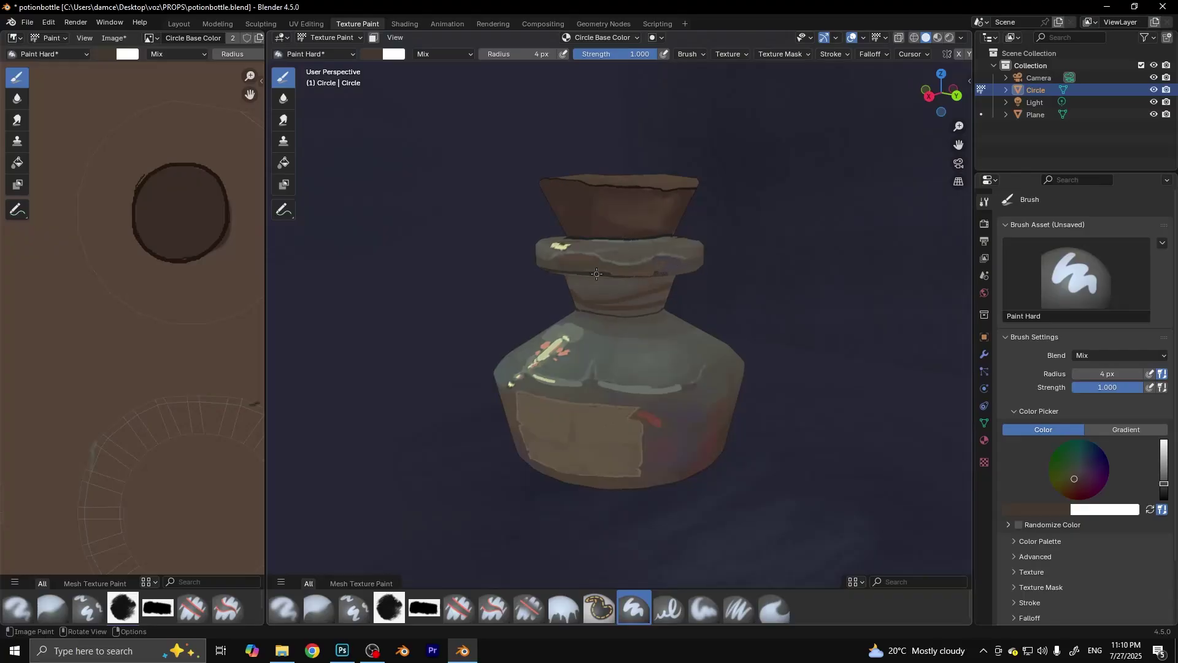
# Step: Level the view on the neck, pick a dark brown cord colour and set a 2 px brush
pyautogui.moveTo(597, 274); pyautogui.dragTo(608, 324, button='middle')
pyautogui.moveTo(521, 331); pyautogui.dragTo(663, 309, button='middle')
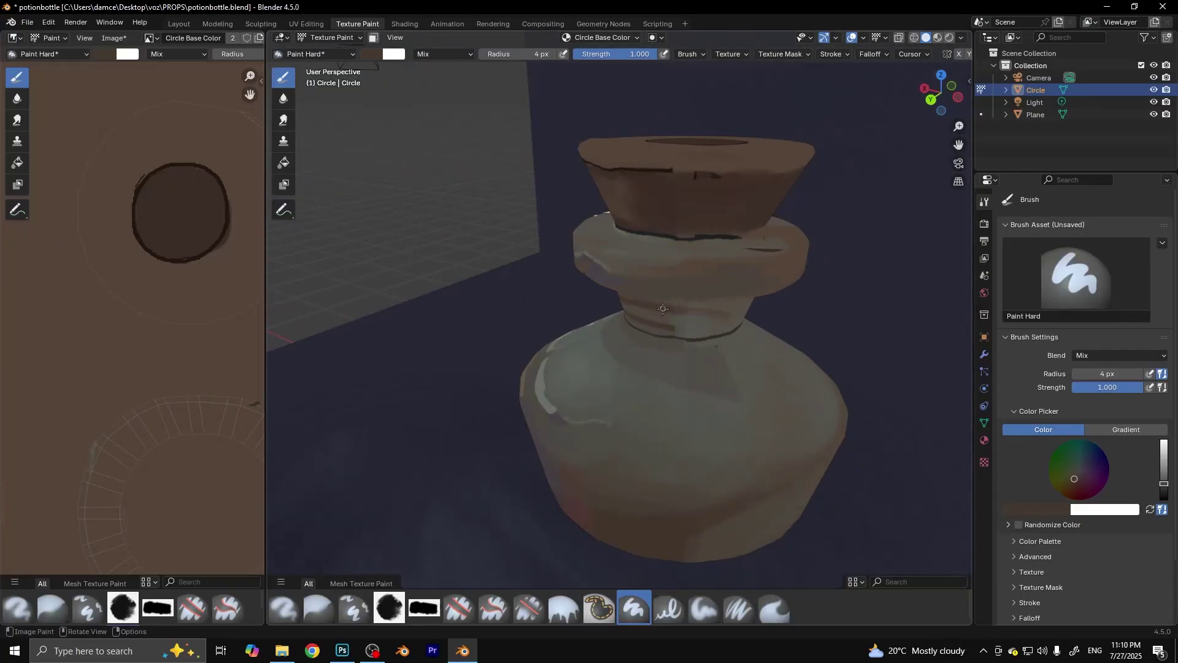
pyautogui.moveTo(787, 301); pyautogui.dragTo(600, 318, button='middle')
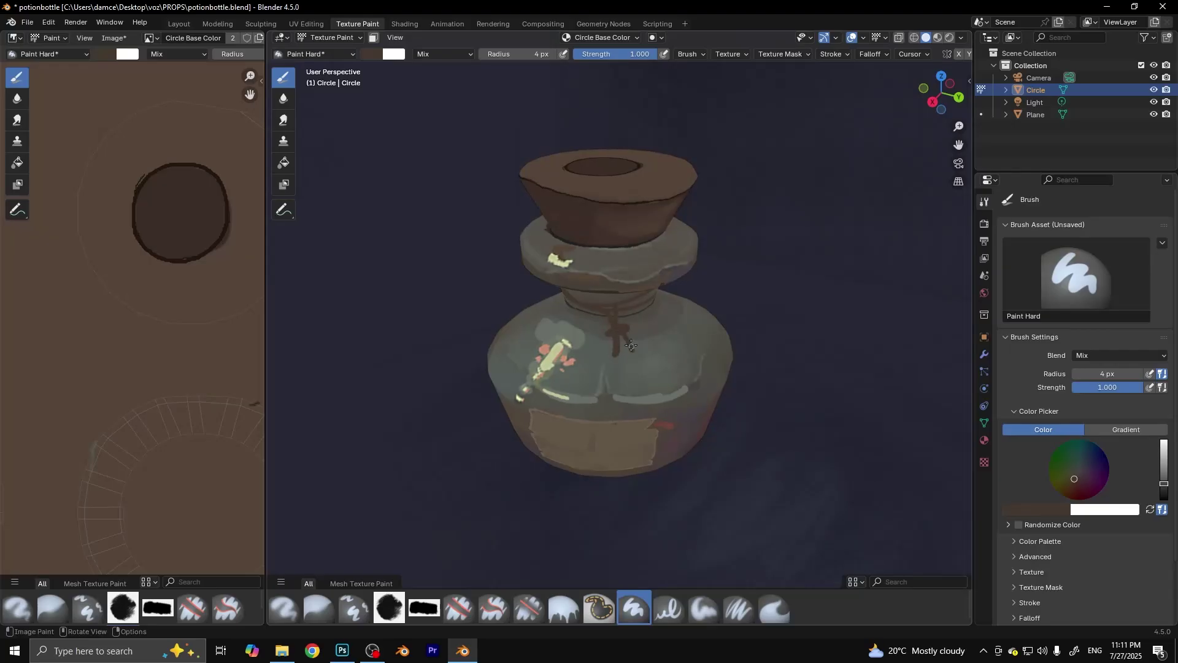
pyautogui.scroll(2, 626, 331)
pyautogui.scroll(3, 608, 316)
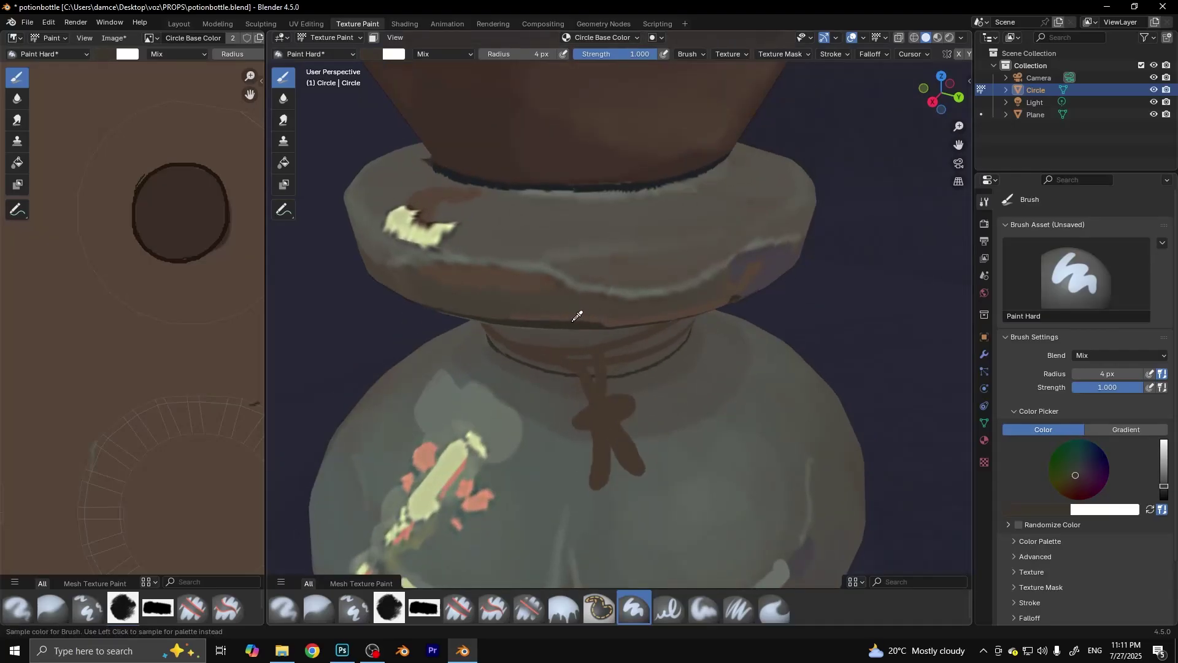
pyautogui.moveTo(1082, 479); pyautogui.dragTo(1078, 481)
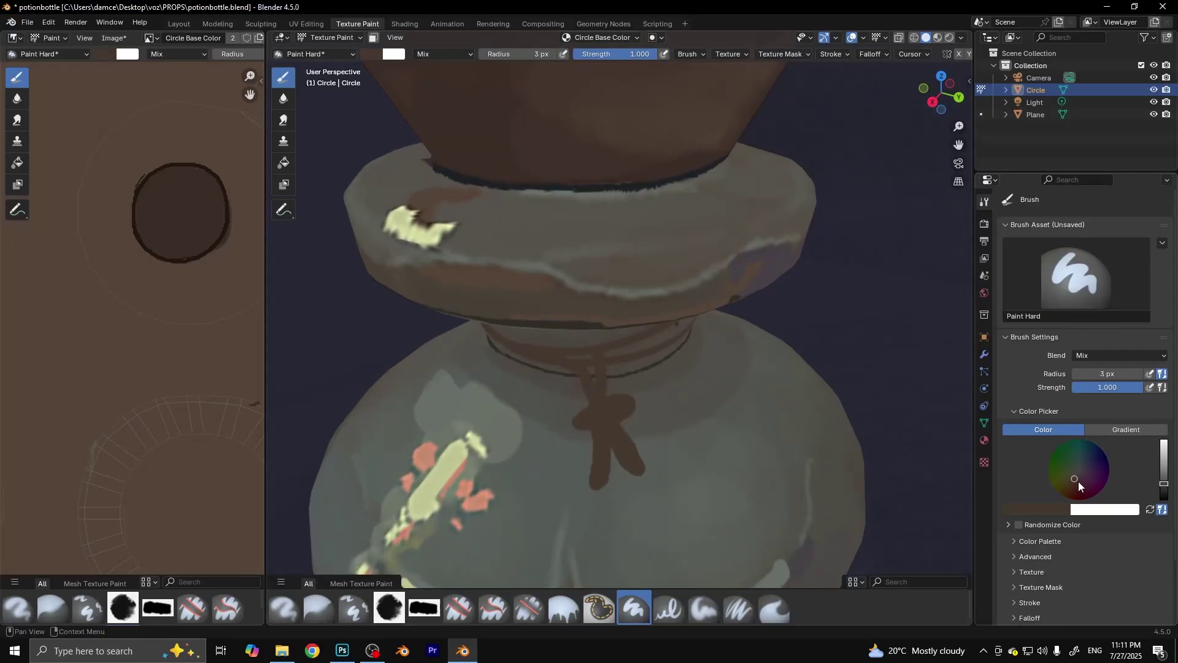
pyautogui.press('[')
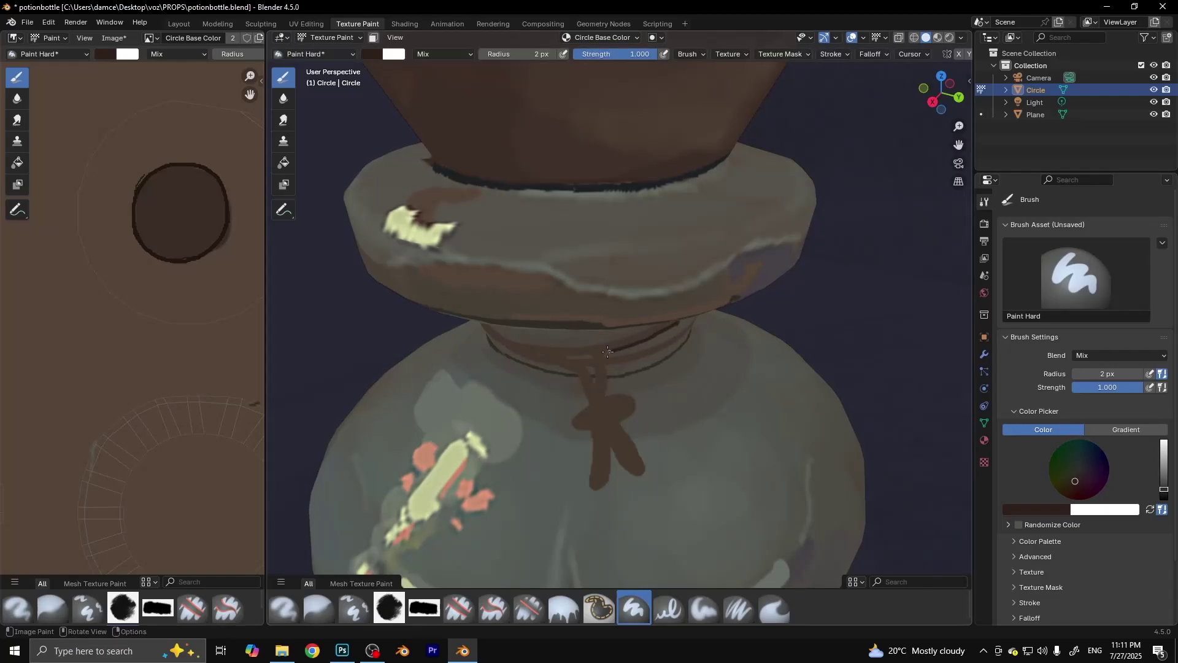
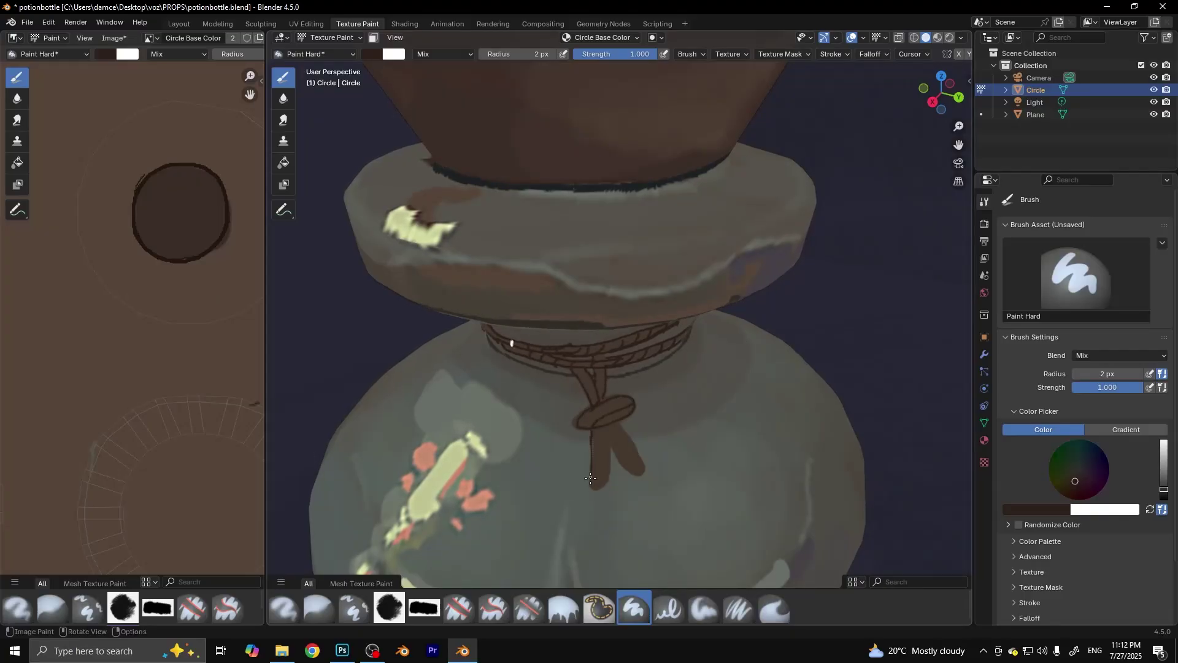
# Step: Sample a dark brown and paint a thin outline along the rope's upper-right edge
pyautogui.scroll(-5, 645, 433)
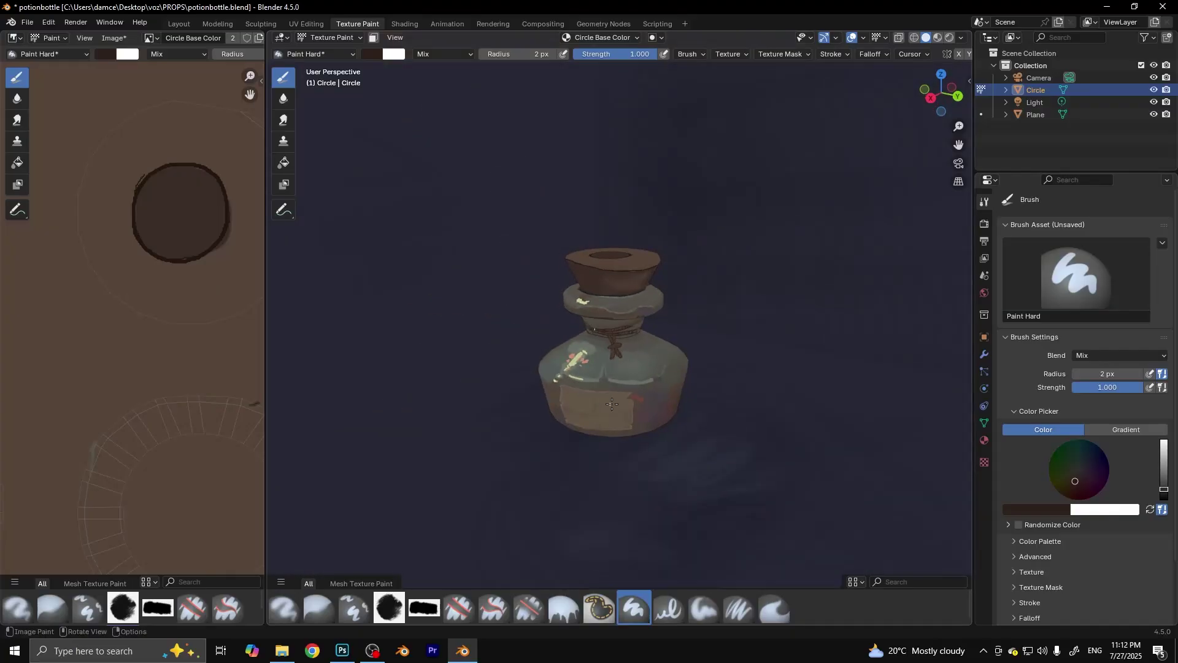
pyautogui.moveTo(645, 433); pyautogui.dragTo(553, 337, button='middle')
pyautogui.scroll(5, 514, 347)
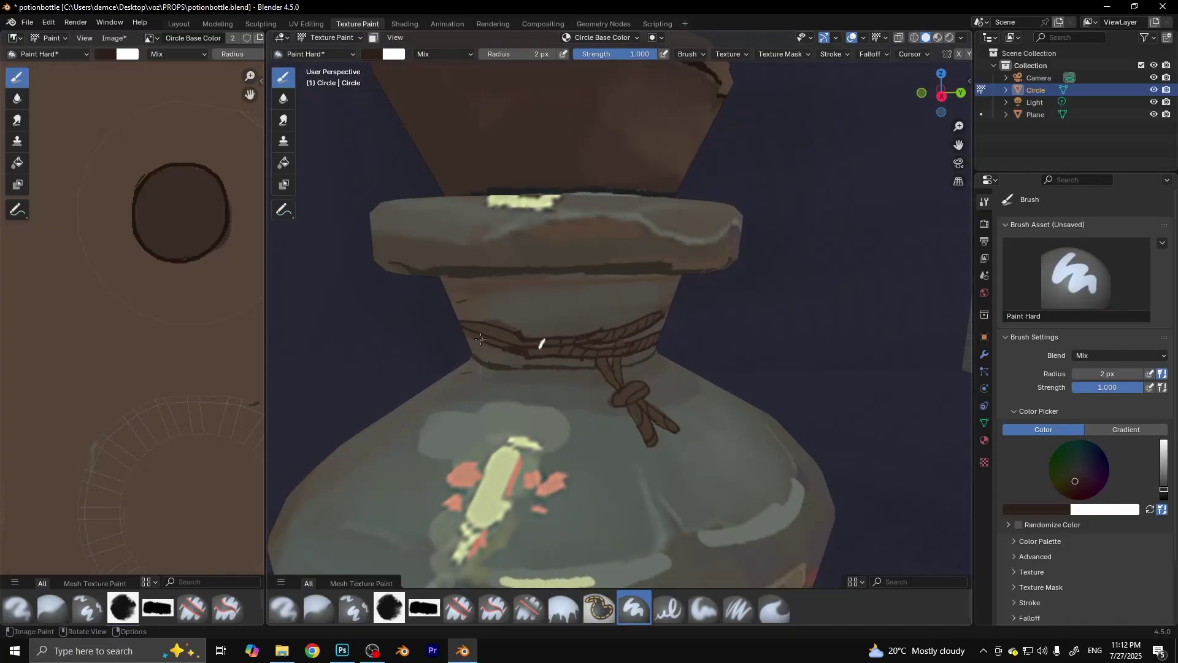
pyautogui.scroll(-5, 493, 333)
pyautogui.moveTo(493, 333); pyautogui.dragTo(517, 346, button='middle')
pyautogui.scroll(5, 517, 347)
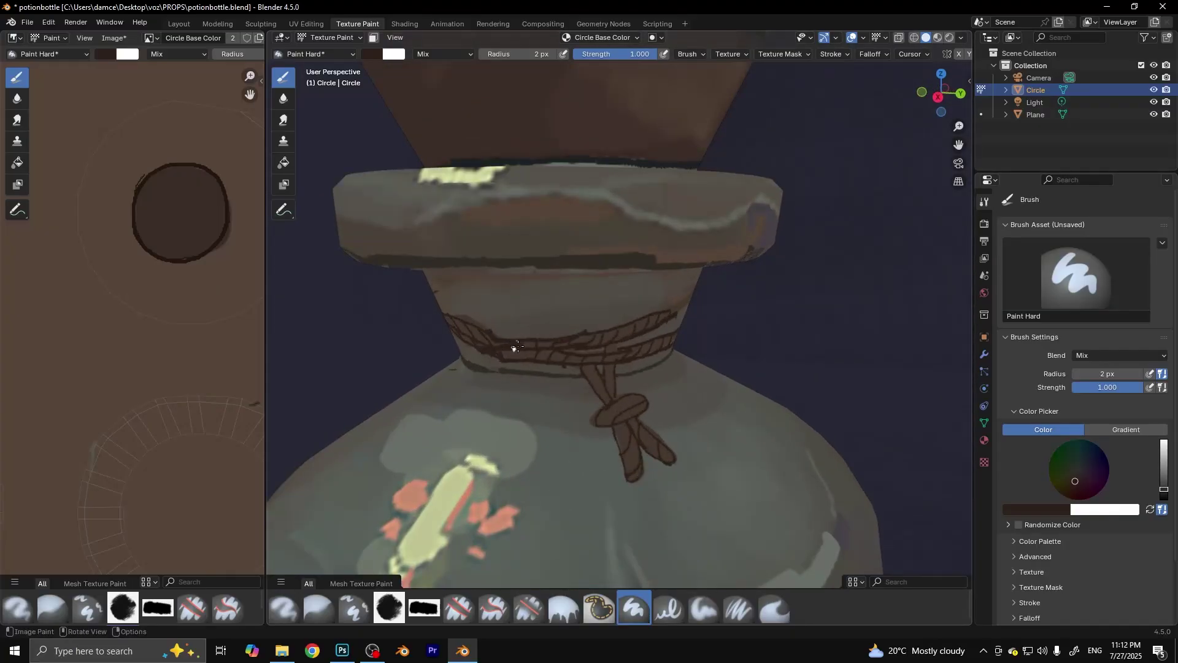
pyautogui.press('s')
pyautogui.scroll(-5, 515, 352)
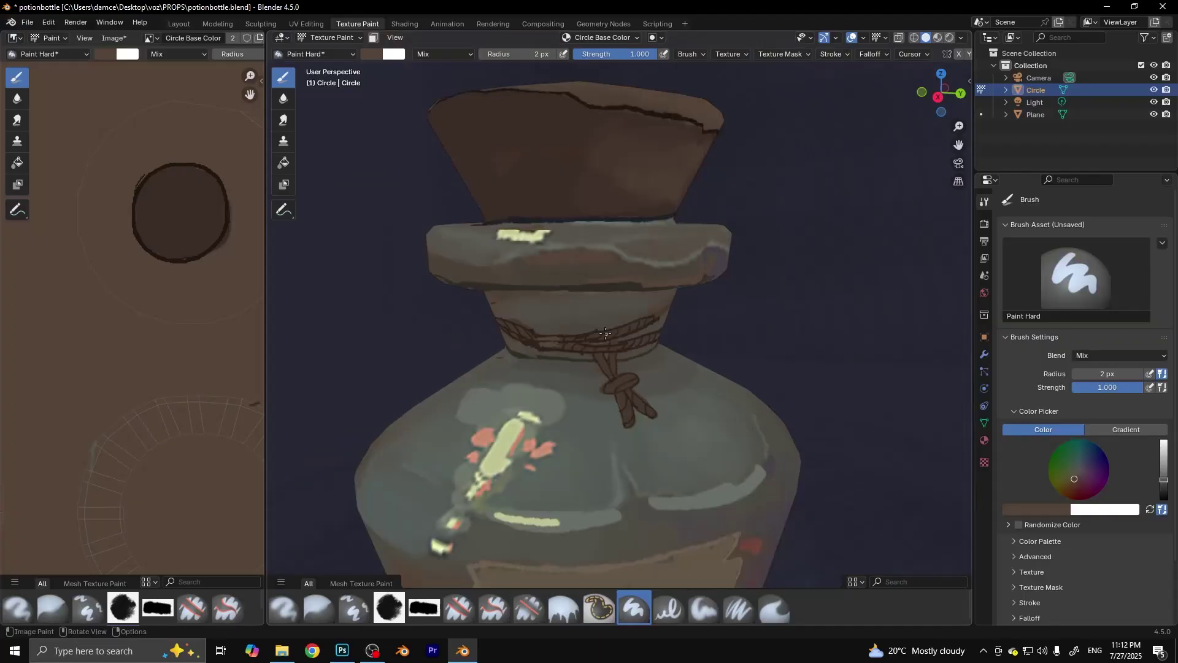
pyautogui.moveTo(516, 353); pyautogui.dragTo(632, 340, button='middle')
pyautogui.scroll(6, 632, 340)
pyautogui.press('s')
pyautogui.moveTo(752, 270); pyautogui.dragTo(695, 300)
# Step: Sample a darker brown from the label and paint a line along its bottom edge
pyautogui.scroll(-5, 732, 318)
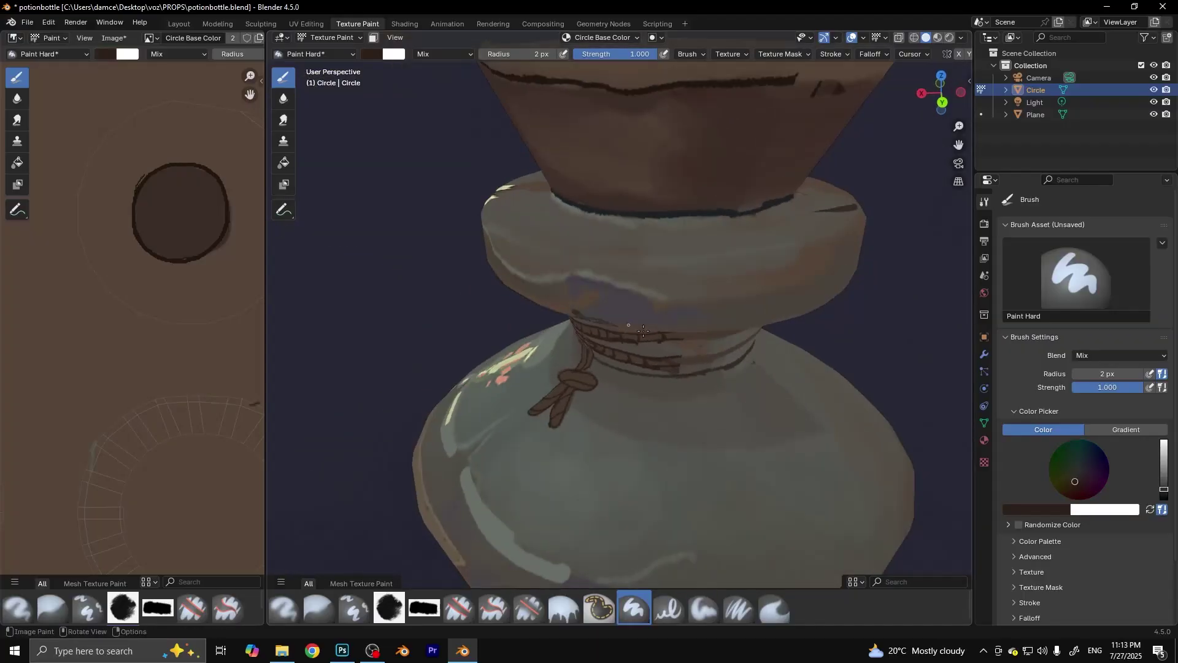
pyautogui.moveTo(732, 318); pyautogui.dragTo(709, 363, button='middle')
pyautogui.scroll(5, 709, 363)
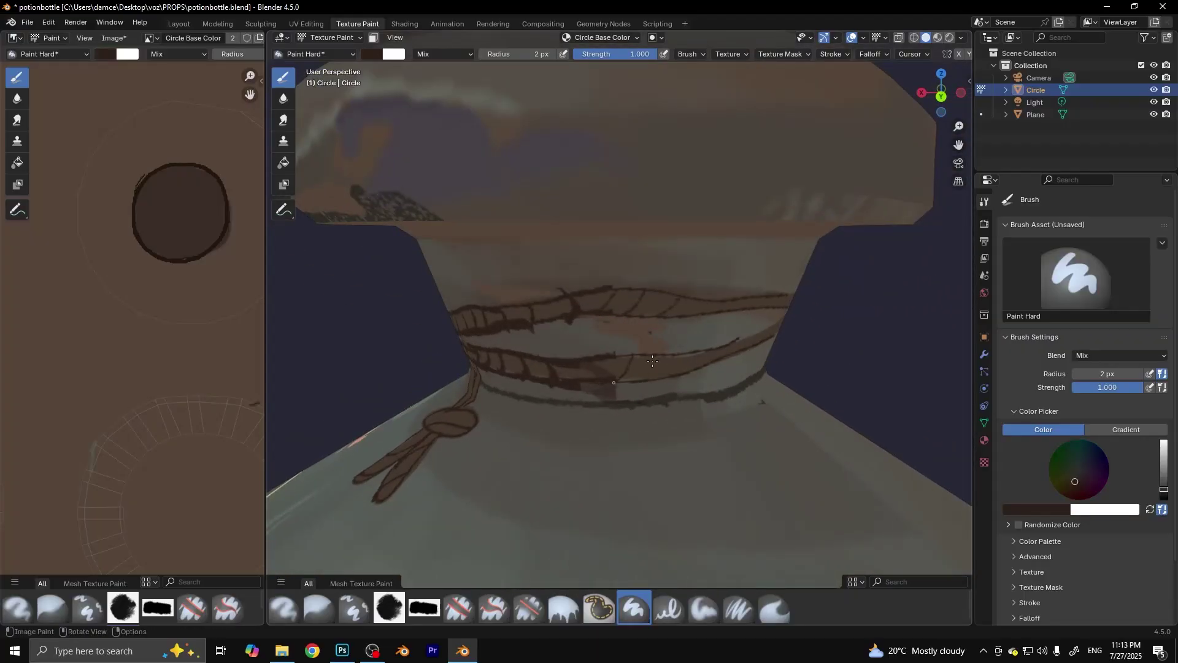
pyautogui.scroll(-5, 652, 361)
pyautogui.moveTo(652, 361)
pyautogui.mouseDown(button='middle')
pyautogui.moveTo(646, 337)
pyautogui.moveTo(427, 433)
pyautogui.mouseUp(button='middle')
pyautogui.scroll(4, 646, 337)
pyautogui.press('s')
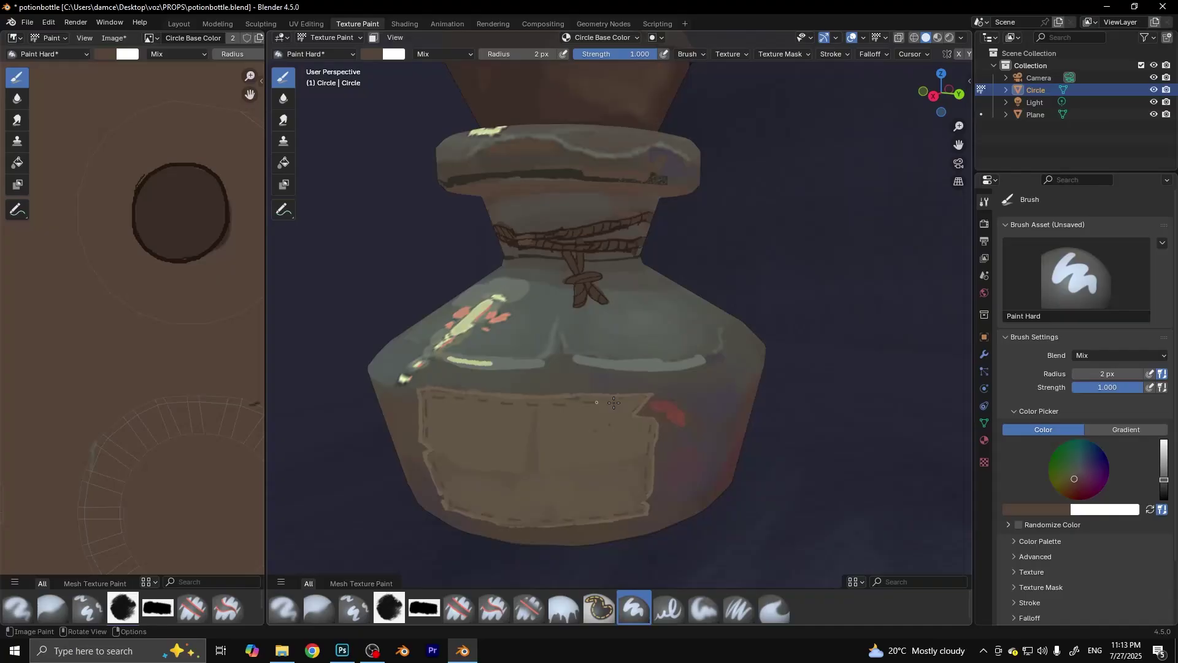
pyautogui.scroll(-3, 712, 314)
pyautogui.scroll(3, 615, 387)
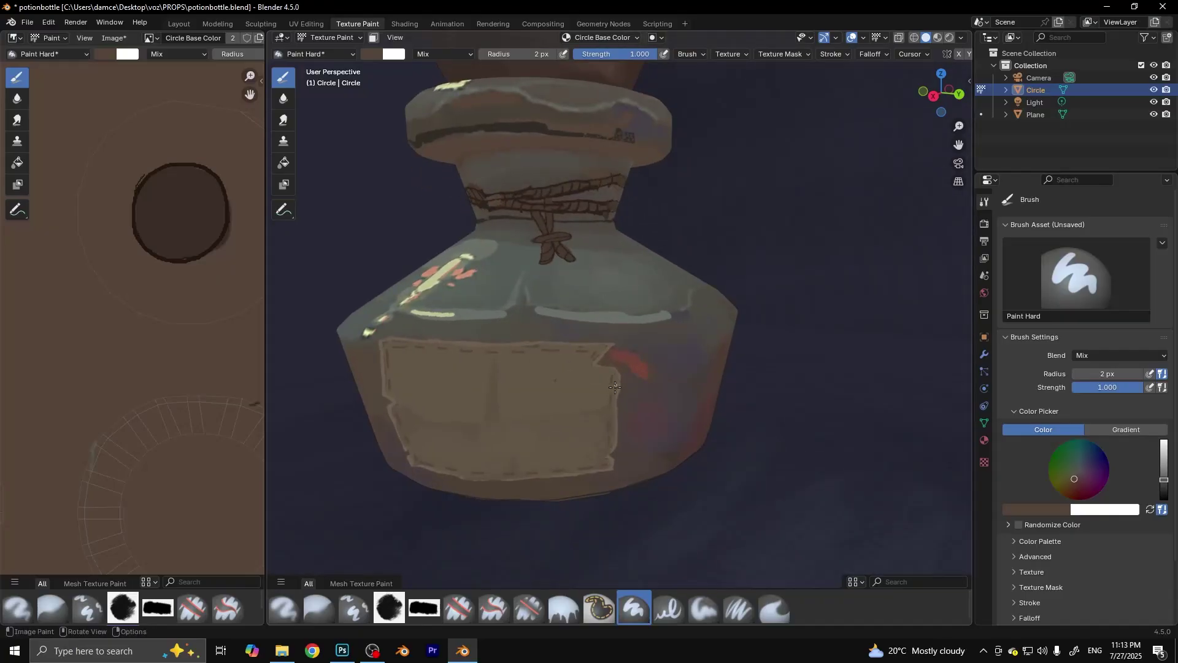
pyautogui.press('s')
pyautogui.press('s')
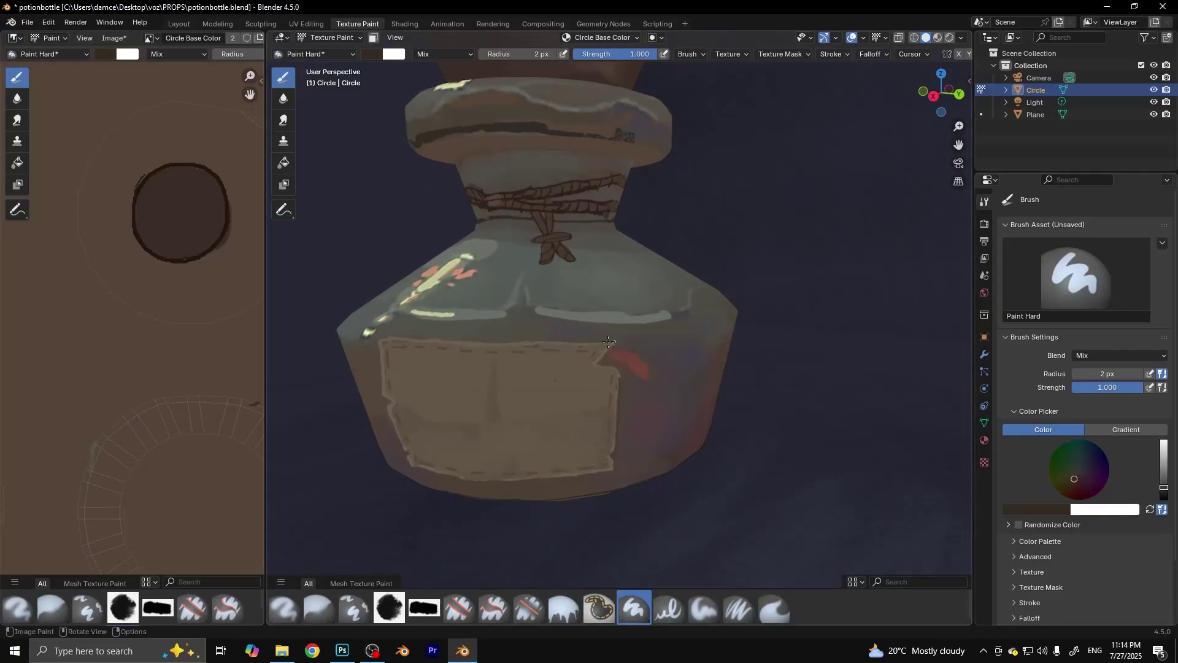
pyautogui.press('s')
pyautogui.moveTo(424, 472); pyautogui.dragTo(480, 480)
# Step: Save the blend file
pyautogui.scroll(-5, 391, 401)
pyautogui.moveTo(391, 401); pyautogui.dragTo(430, 368, button='middle')
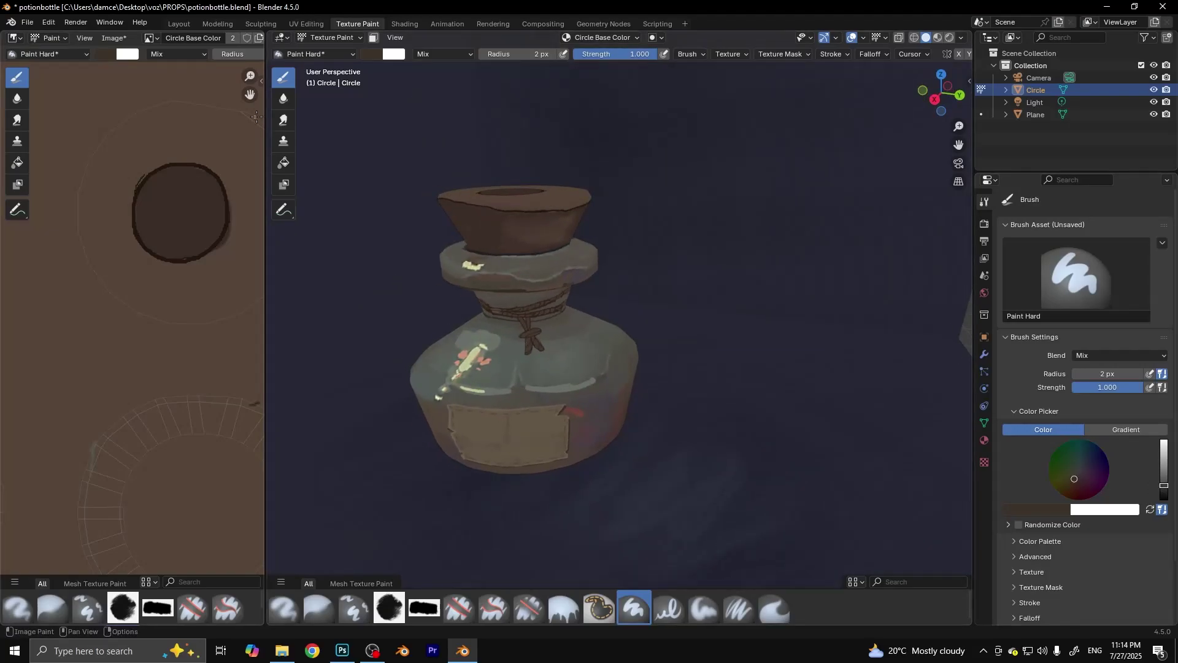
pyautogui.click(27, 22)
pyautogui.click(46, 116)
# Step: Sample the maroon from the bottle's red accent and enlarge the brush to 17 px
pyautogui.moveTo(675, 344)
pyautogui.mouseDown(button='middle')
pyautogui.moveTo(723, 342)
pyautogui.moveTo(631, 350)
pyautogui.mouseUp(button='middle')
pyautogui.scroll(4, 631, 350)
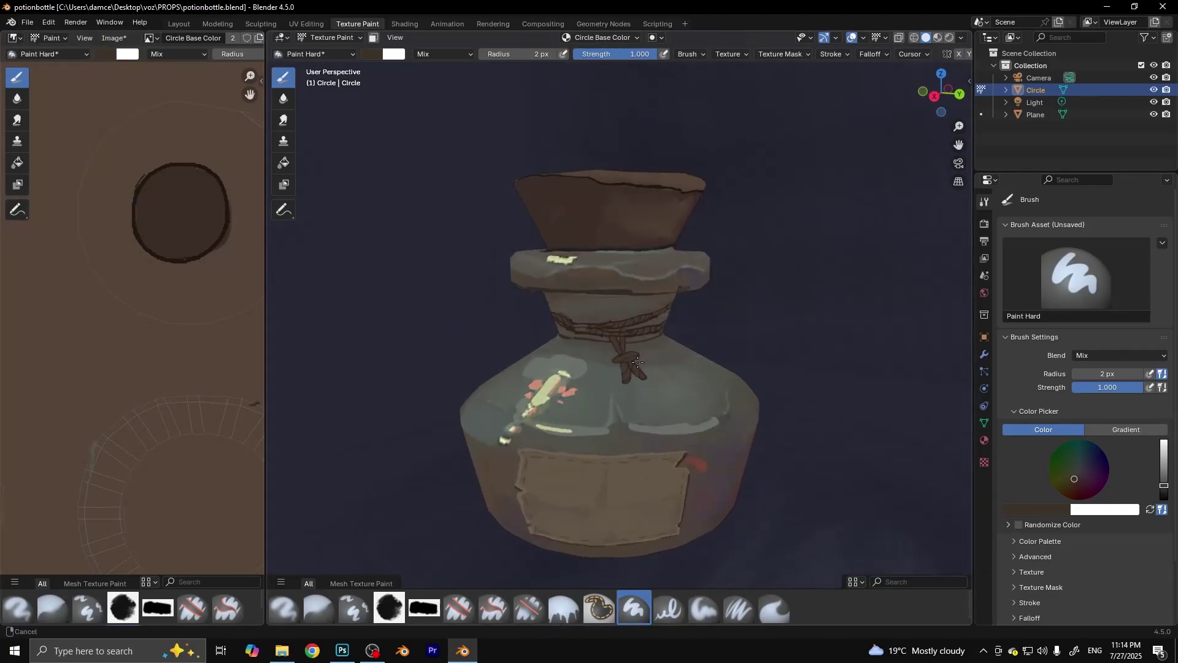
pyautogui.scroll(3, 631, 350)
pyautogui.press('s')
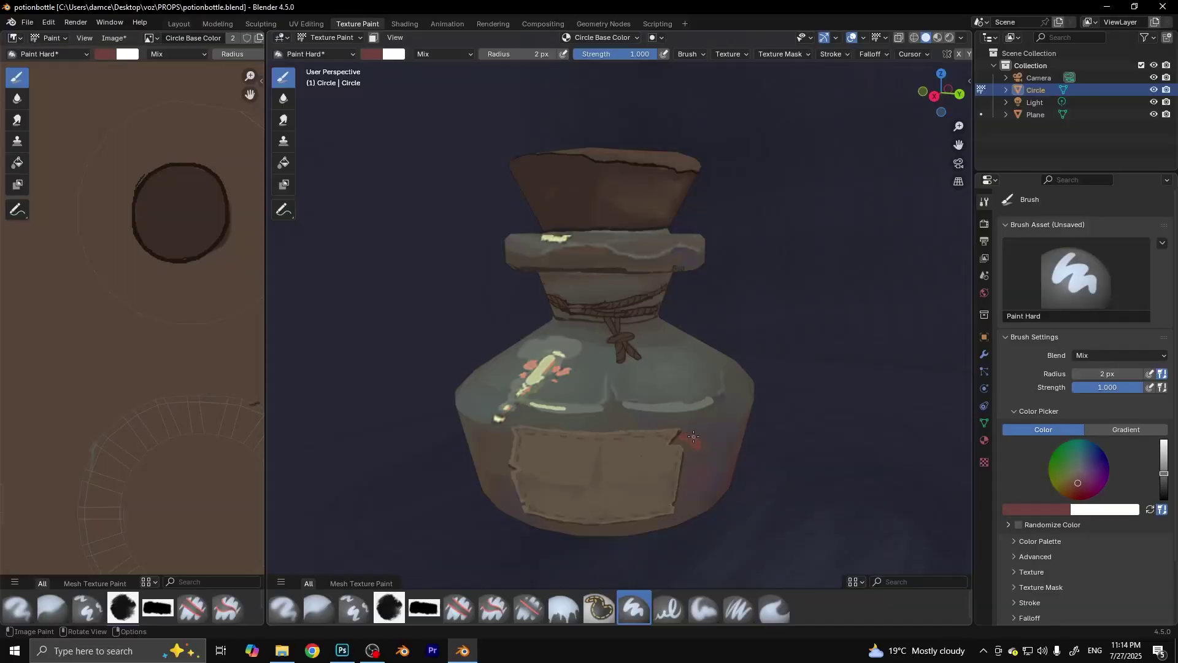
pyautogui.press('f')
pyautogui.click(675, 379)
# Step: Switch to the Custom2 brush and set a pale cream paint colour at full brightness
pyautogui.click(349, 56)
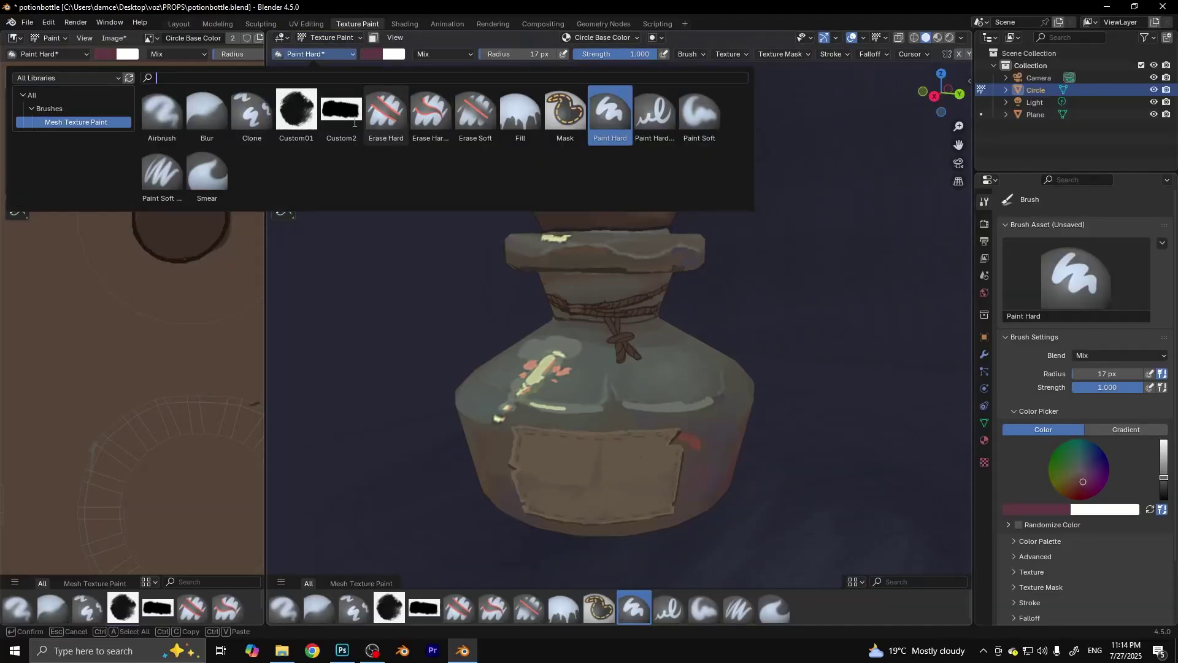
pyautogui.click(375, 106)
pyautogui.press('s')
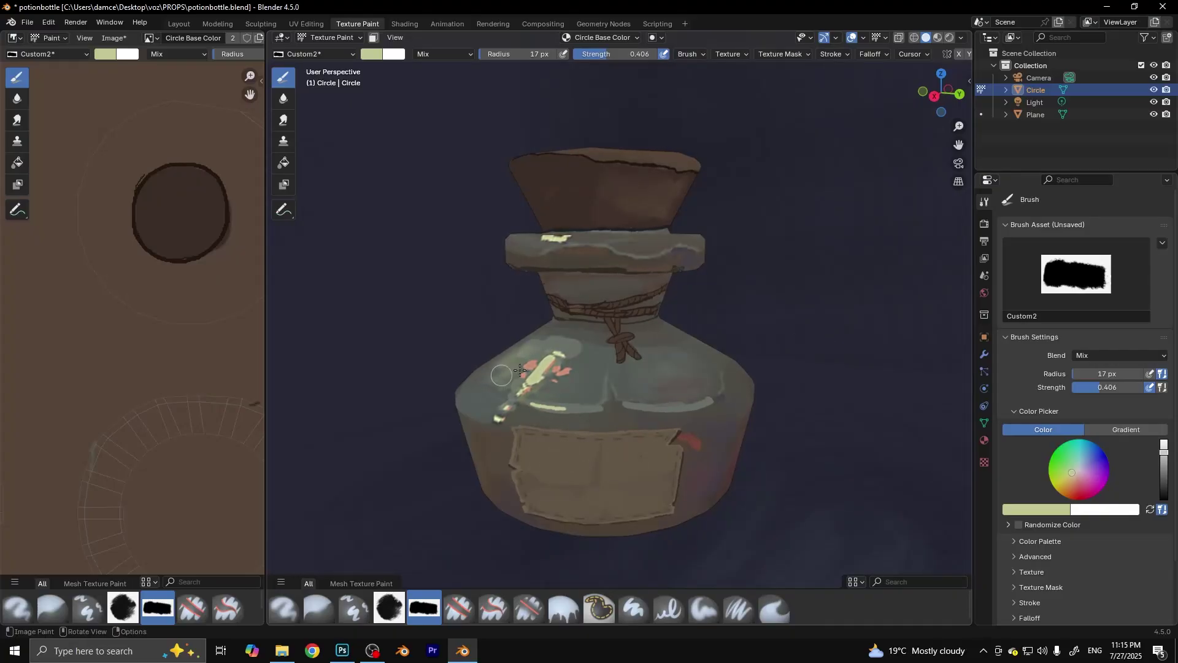
pyautogui.scroll(-5, 540, 375)
pyautogui.moveTo(552, 377); pyautogui.dragTo(613, 379, button='middle')
pyautogui.scroll(4, 613, 378)
pyautogui.scroll(1, 613, 378)
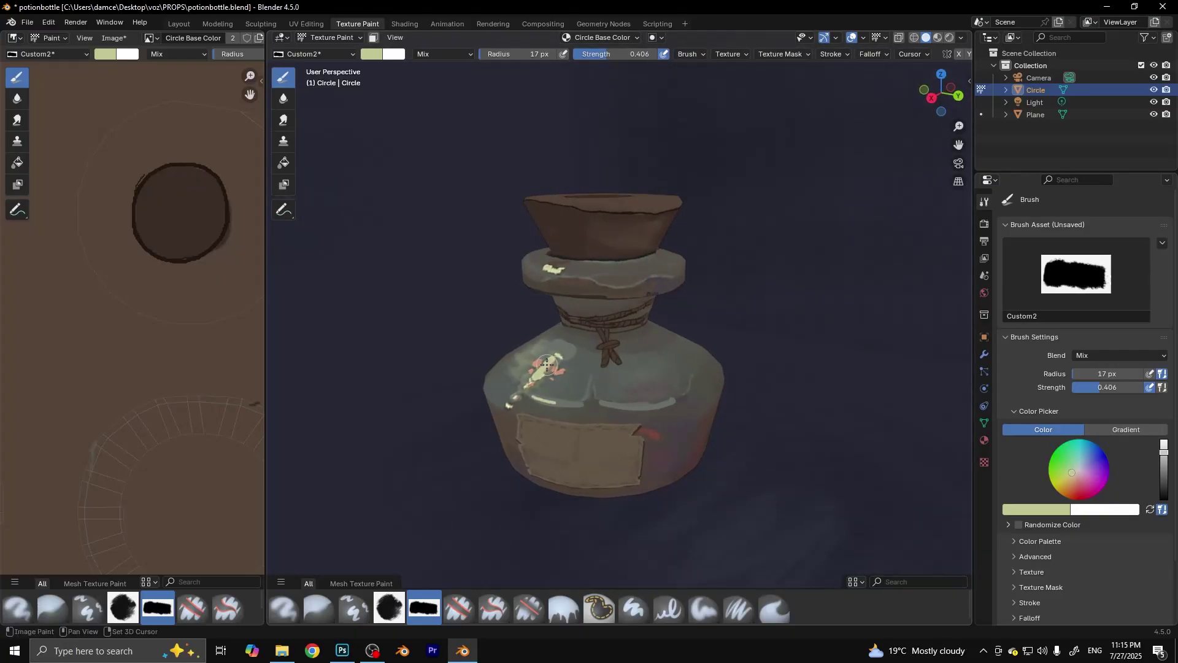
pyautogui.click(1162, 449)
pyautogui.click(1074, 473)
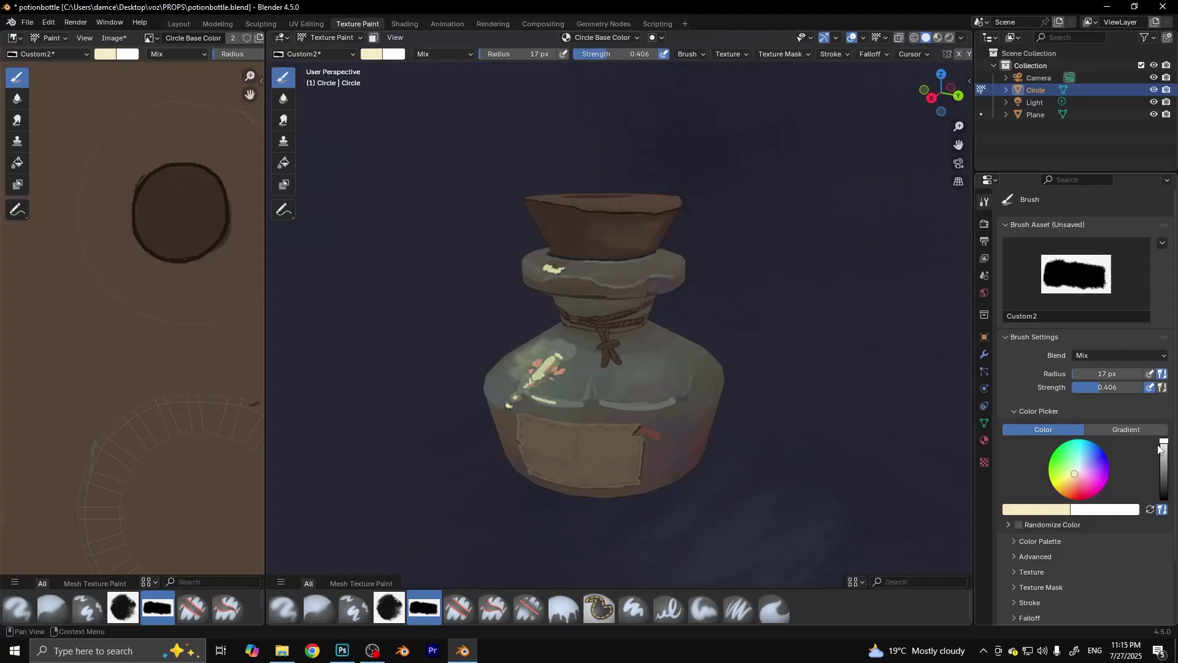
# Step: Sample a pale blue-grey and then a dark brown from the bottle
pyautogui.press('s')
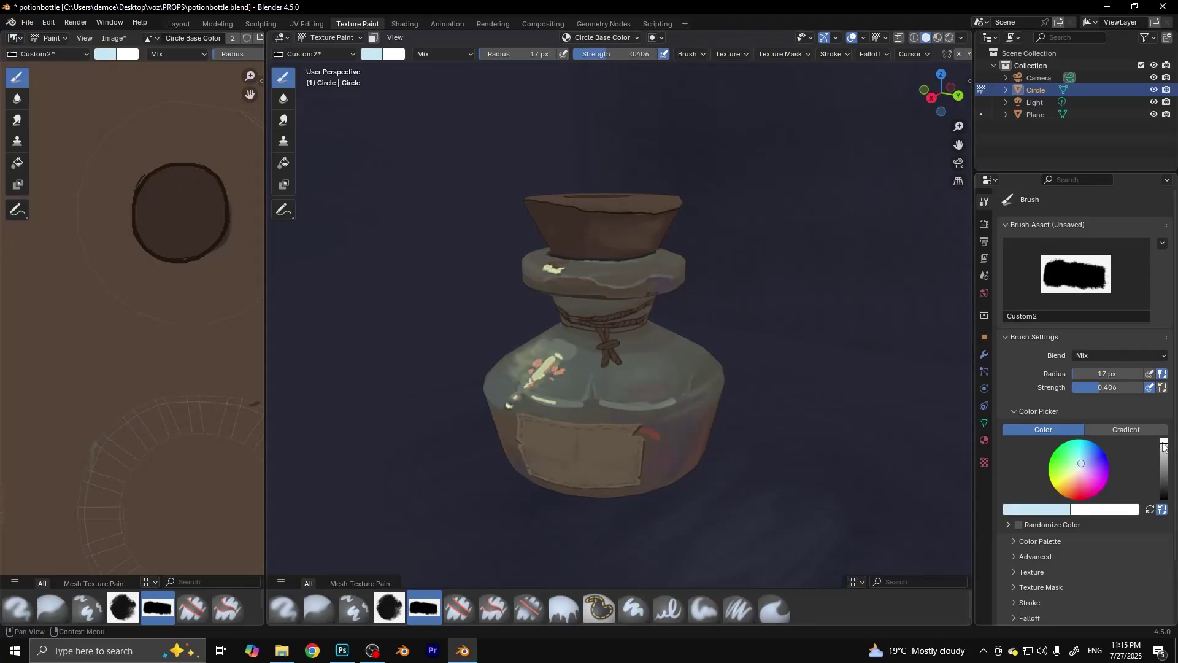
pyautogui.moveTo(654, 481)
pyautogui.mouseDown(button='middle')
pyautogui.moveTo(736, 418)
pyautogui.moveTo(786, 507)
pyautogui.moveTo(712, 523)
pyautogui.moveTo(515, 430)
pyautogui.moveTo(652, 381)
pyautogui.mouseUp(button='middle')
pyautogui.scroll(-5, 705, 402)
pyautogui.scroll(6, 705, 403)
pyautogui.press('s')
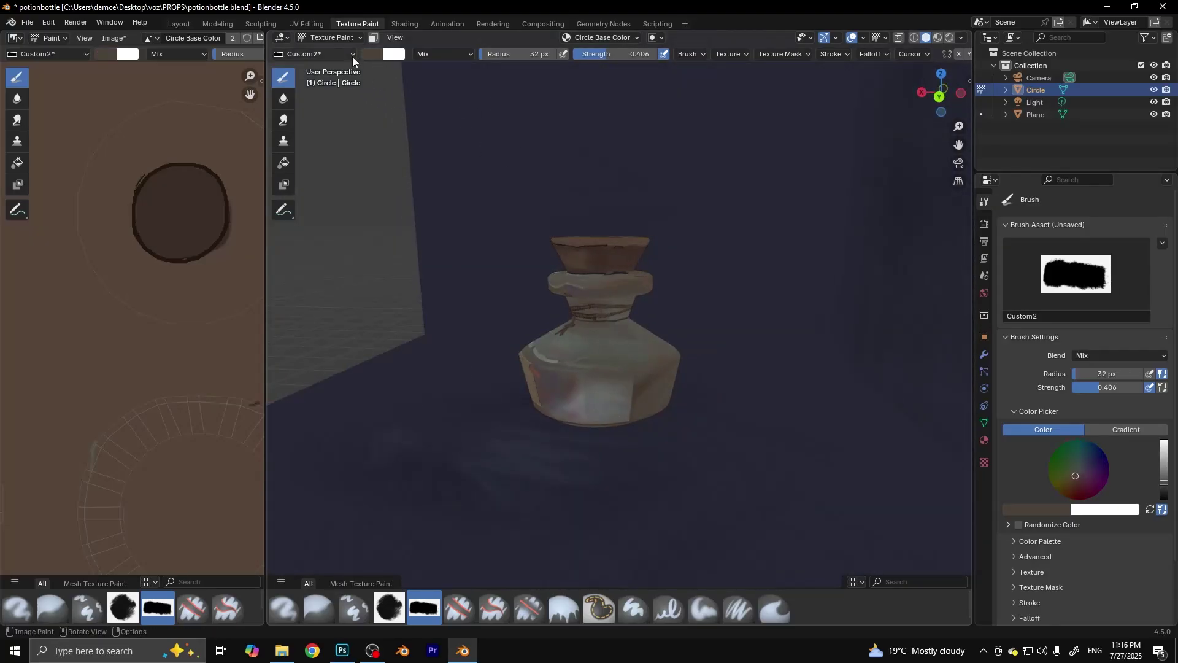
# Step: Load the Paint Soft brush, sample the bottle colour, and bring up the Image menu for saving potion bottle.png
pyautogui.click(352, 57)
pyautogui.click(675, 153)
pyautogui.press('s')
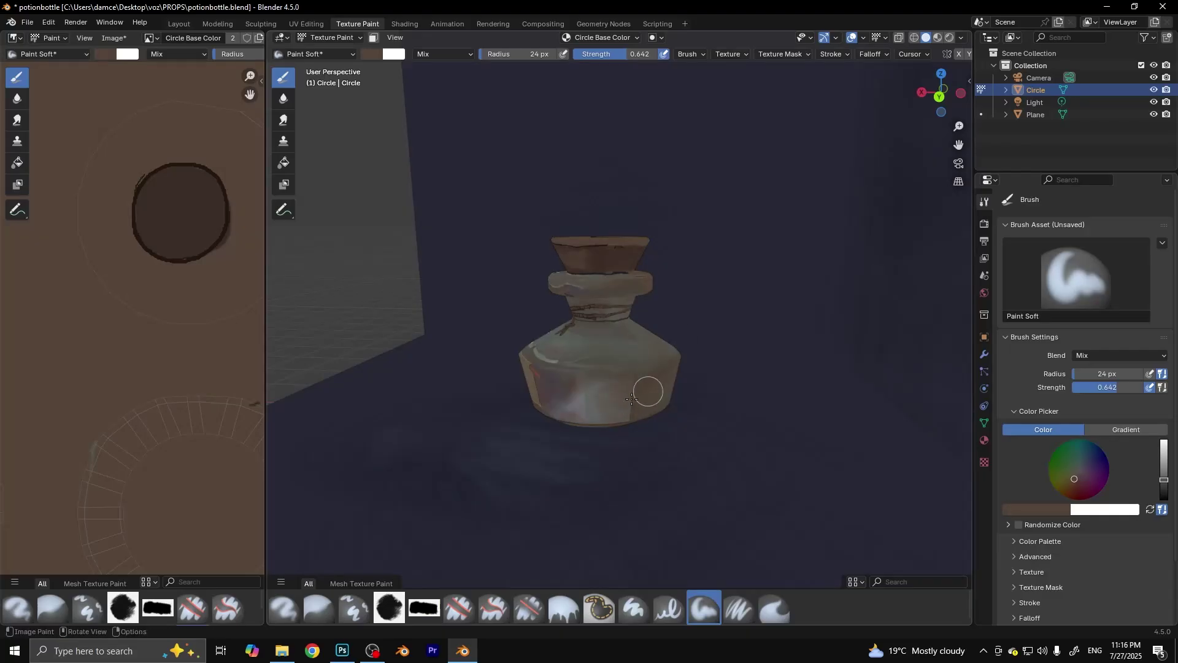
pyautogui.moveTo(792, 397); pyautogui.dragTo(589, 362, button='middle')
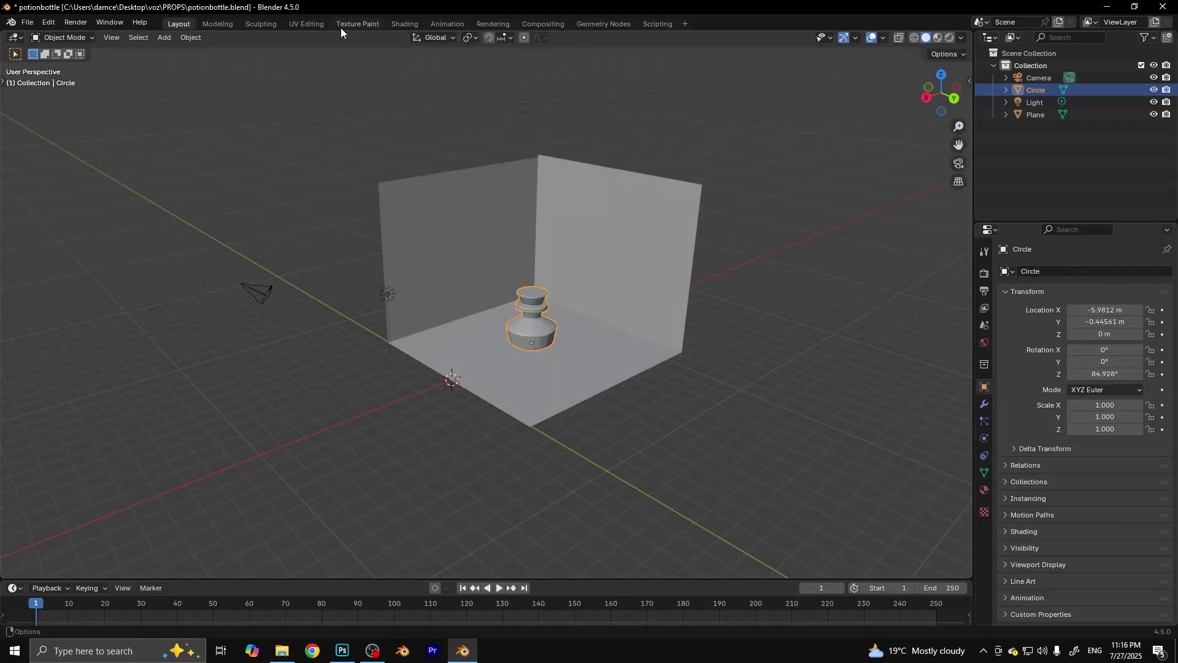
pyautogui.click(51, 38)
# Step: Save the painted texture image
pyautogui.click(123, 162)
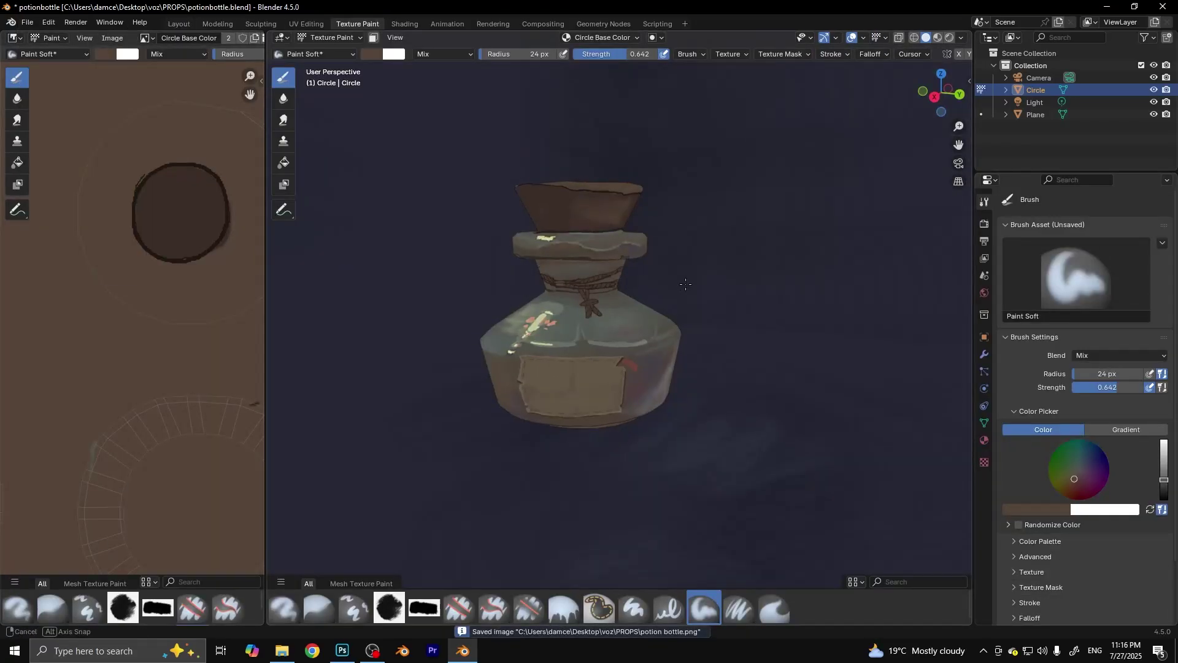
pyautogui.scroll(2, 685, 284)
pyautogui.scroll(3, 673, 300)
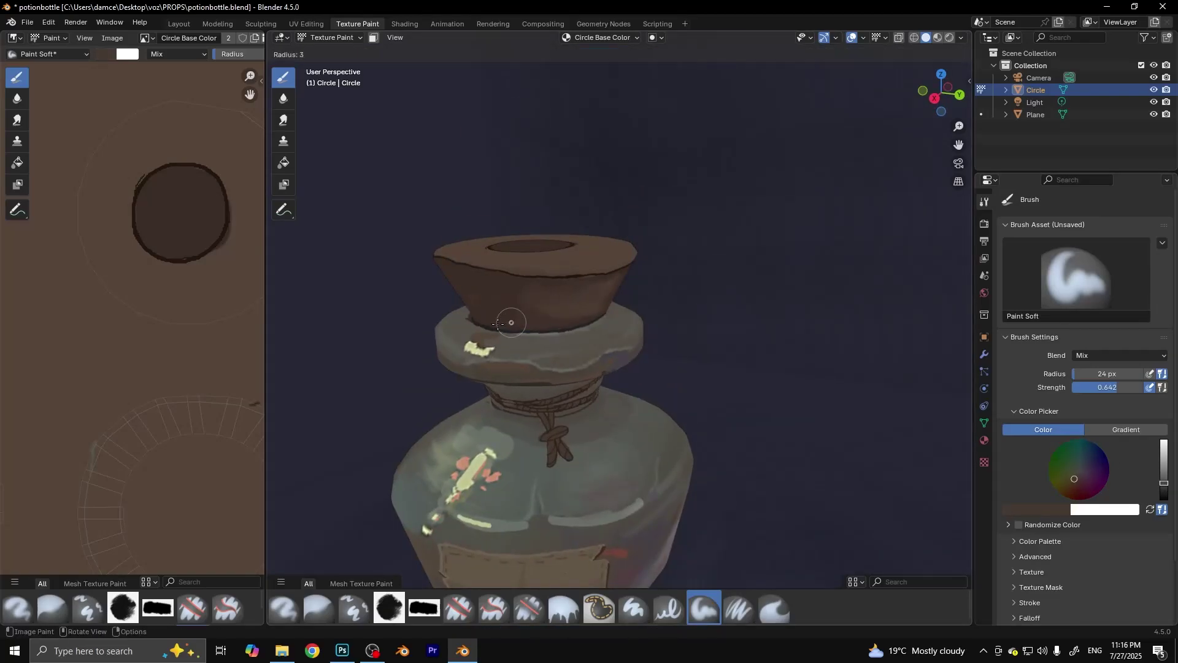
# Step: Set the brush to 3 px at strength 0.988, sample a darker cork brown, then resize to 8 px
pyautogui.click(499, 324)
pyautogui.hotkey('shift', 'f')
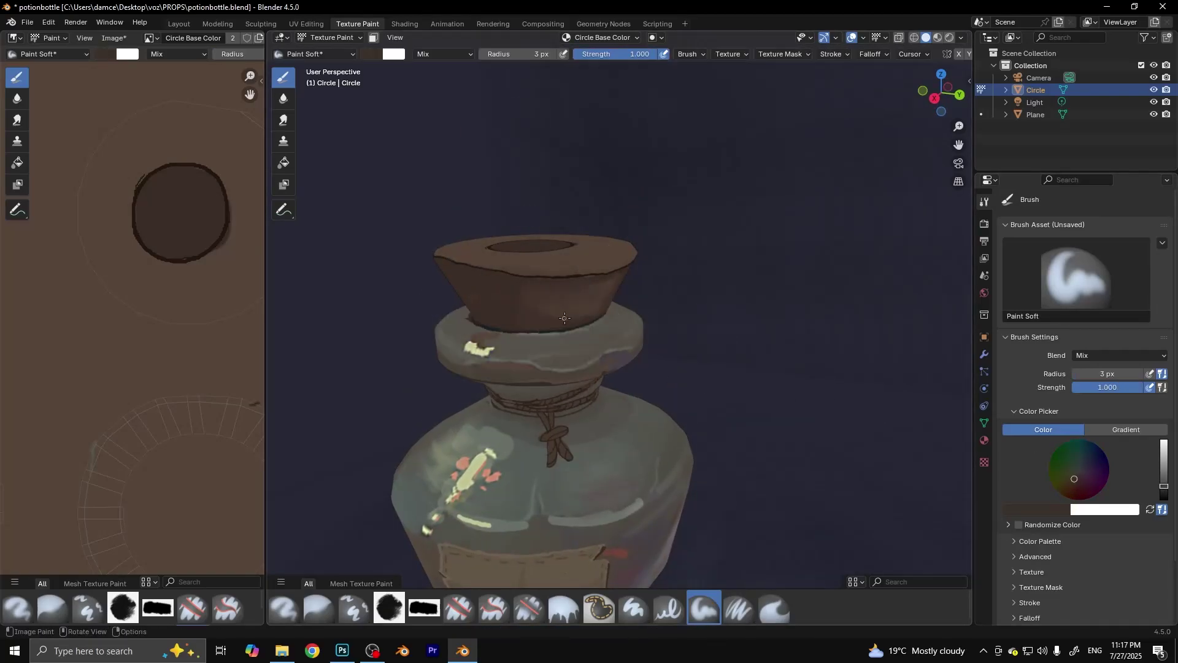
pyautogui.click(524, 334)
pyautogui.press('s')
pyautogui.click(1167, 484)
pyautogui.press('s')
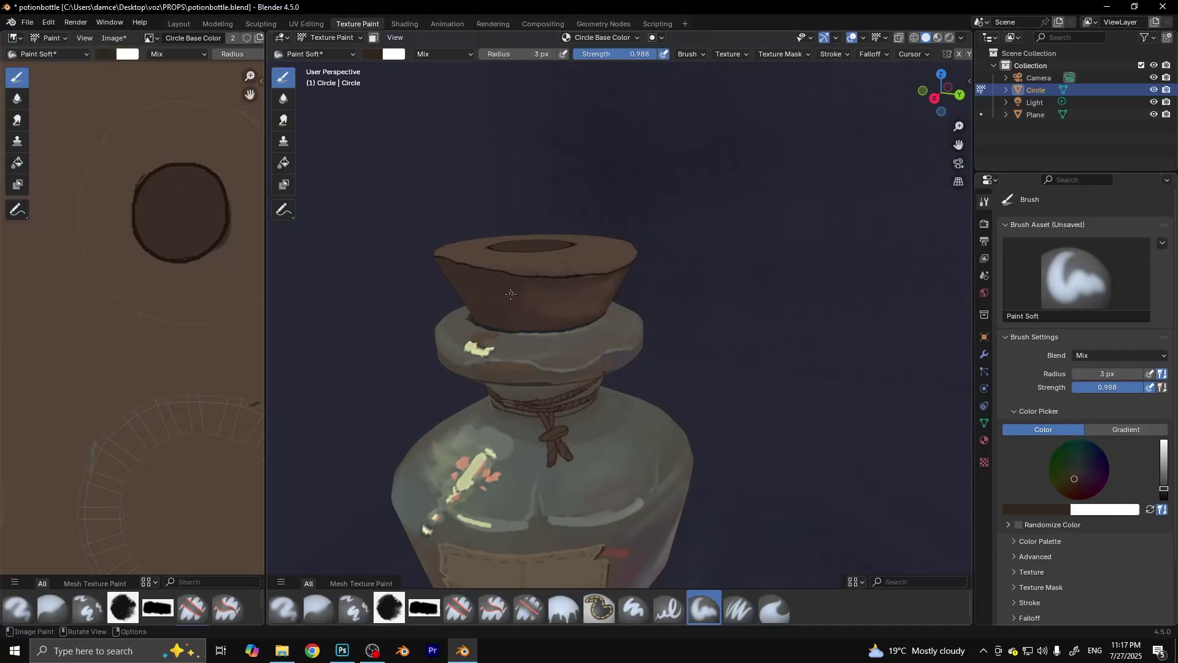
pyautogui.scroll(3, 428, 251)
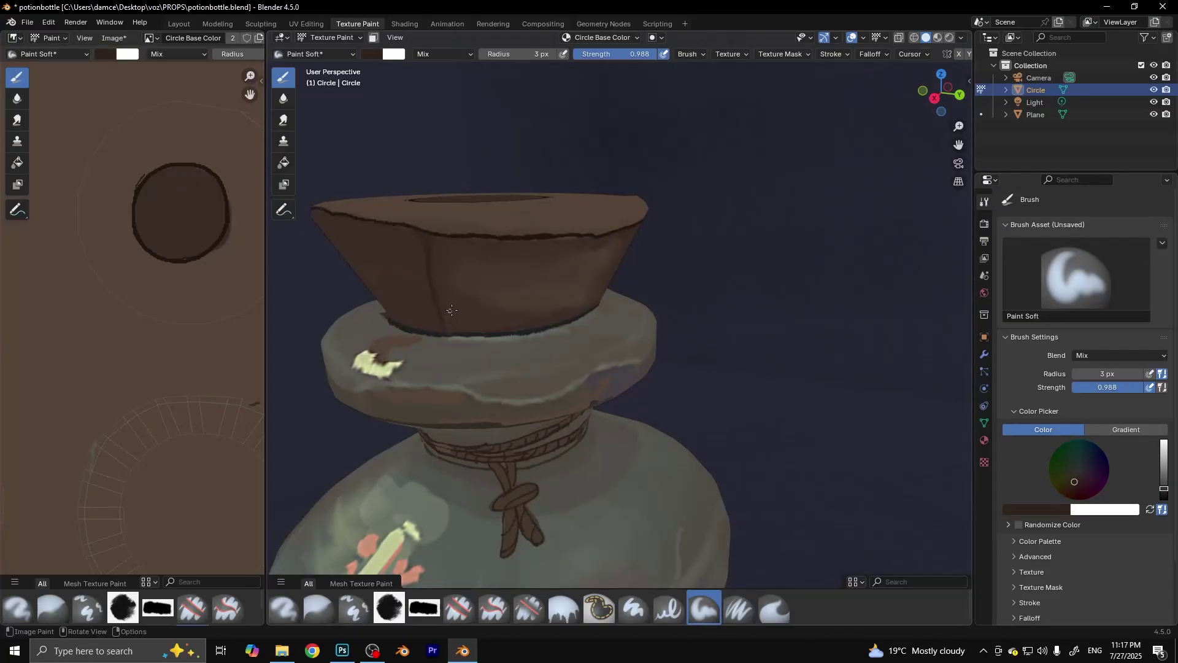
pyautogui.press('f')
pyautogui.click(467, 329)
# Step: Undo a stray white stroke on the cork and resample its dark brown
pyautogui.moveTo(631, 337); pyautogui.dragTo(749, 365, button='middle')
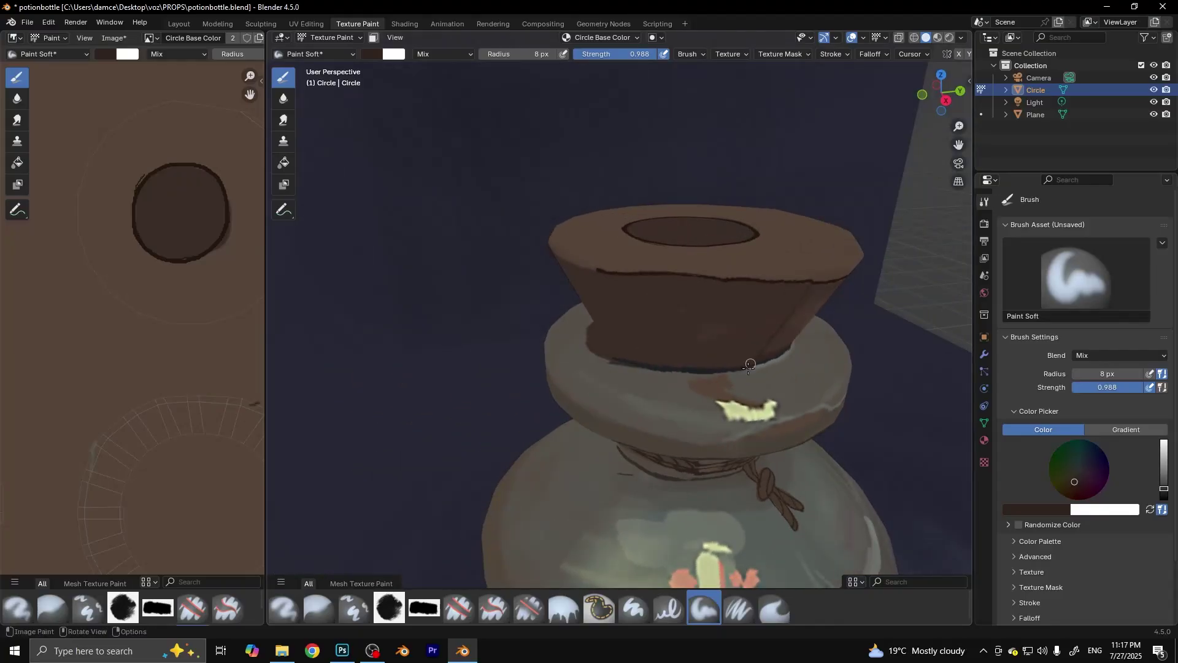
pyautogui.scroll(-5, 699, 343)
pyautogui.scroll(-3, 698, 342)
pyautogui.scroll(3, 614, 362)
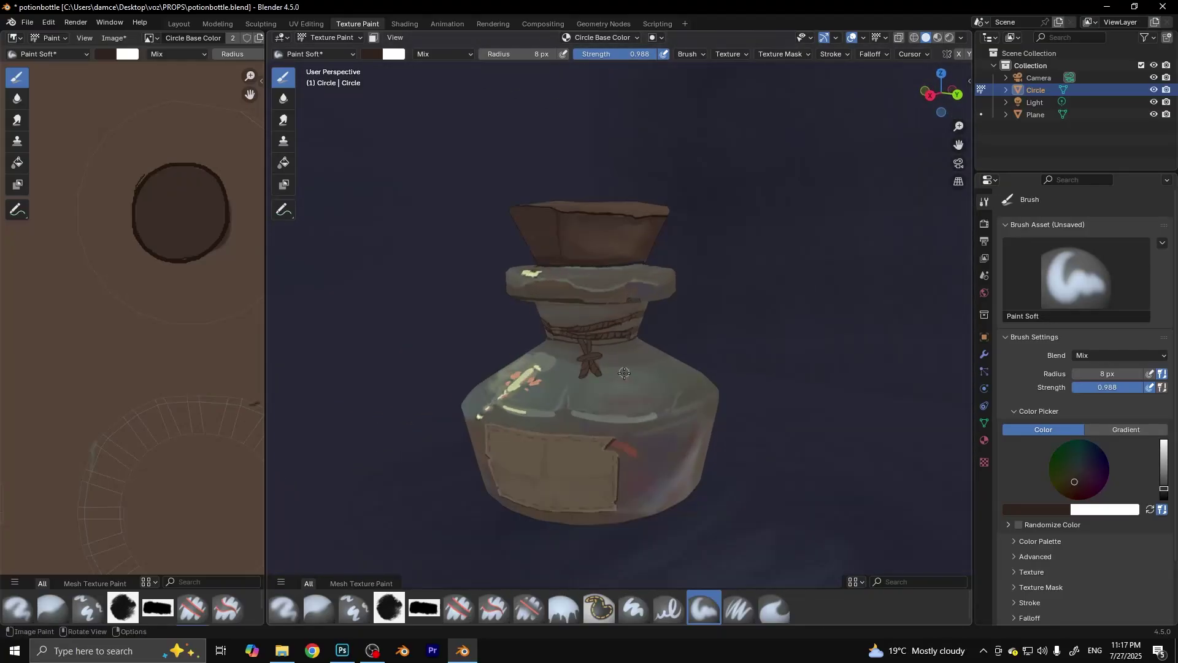
pyautogui.moveTo(613, 362); pyautogui.dragTo(612, 365, button='middle')
pyautogui.scroll(5, 613, 365)
pyautogui.press('x')
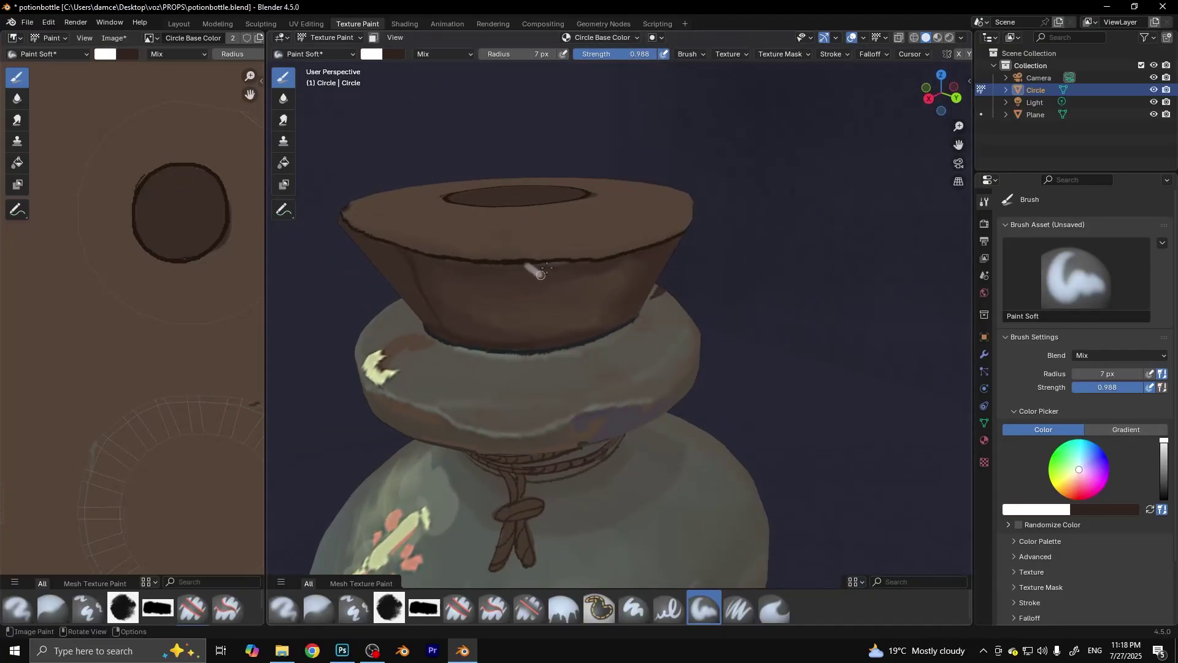
pyautogui.hotkey('ctrl', 'z')
pyautogui.press('s')
# Step: With the hard brush at 4 px, paint a vertical plank line down the cork
pyautogui.press('1')
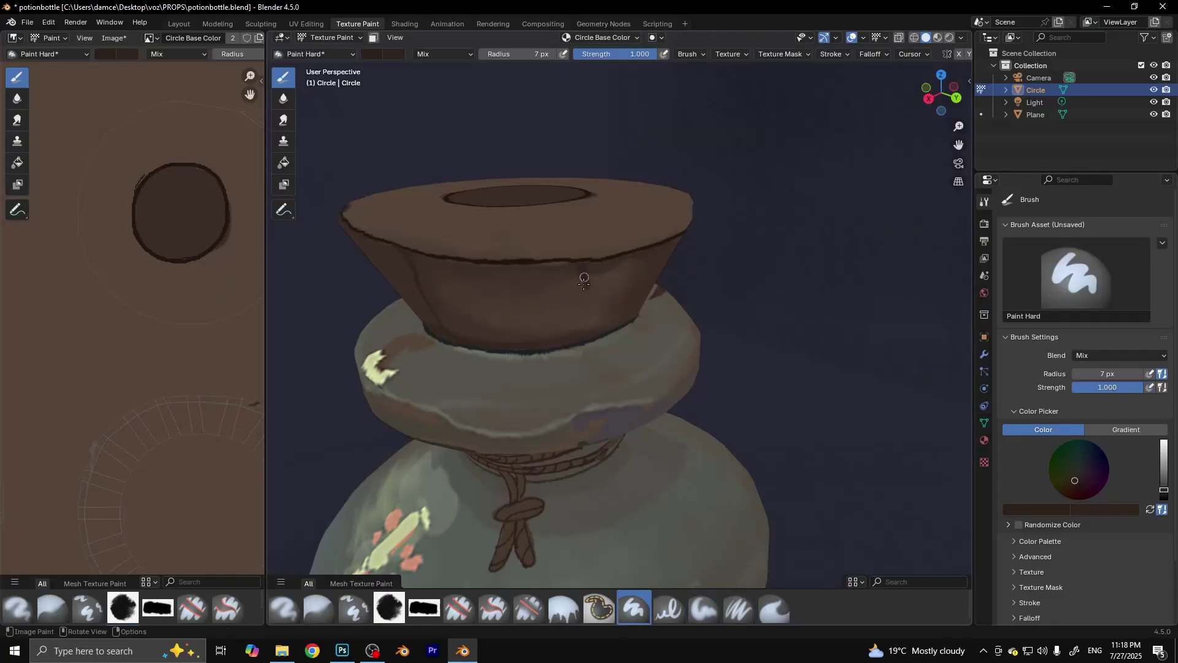
pyautogui.press('f')
pyautogui.moveTo(584, 264); pyautogui.dragTo(584, 339)
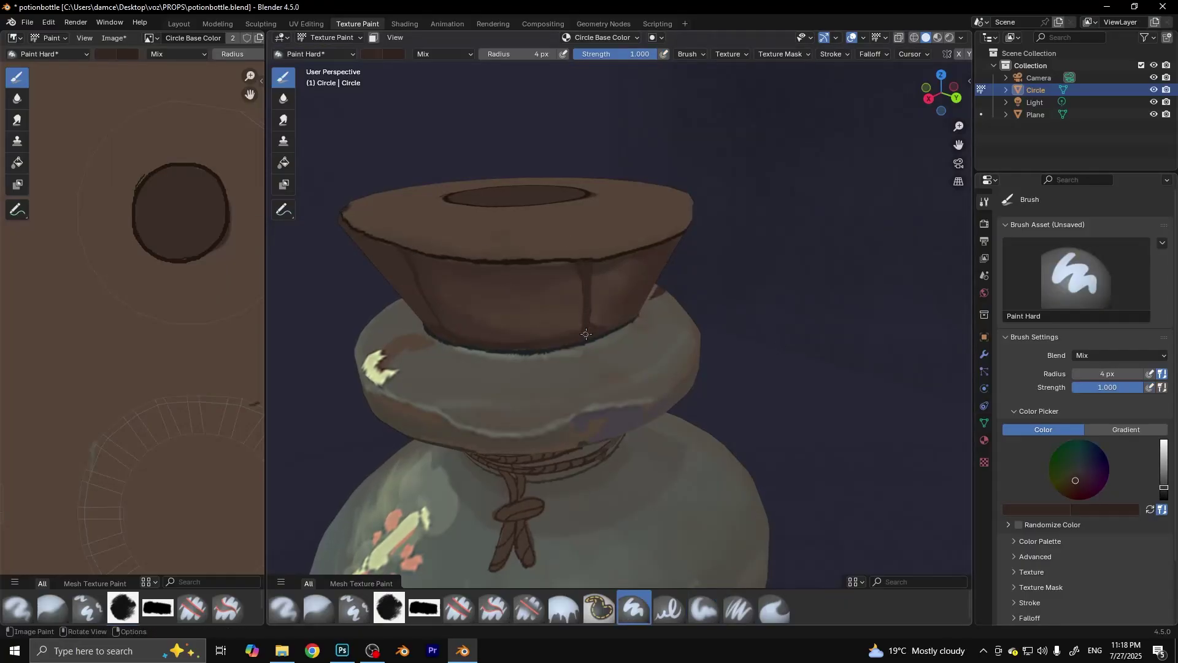
pyautogui.press('s')
pyautogui.click(579, 301)
pyautogui.press('x')
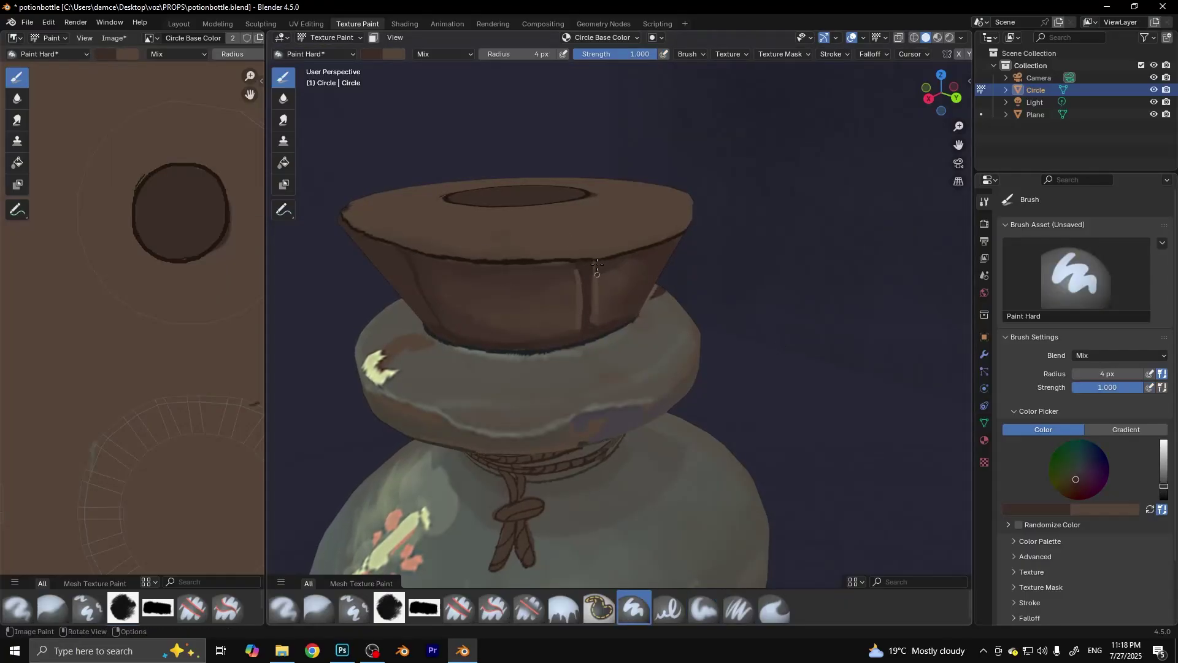
# Step: Look down on the cork, enlarge the brush to 19 px and sample a new brown
pyautogui.moveTo(601, 278); pyautogui.dragTo(595, 325, button='middle')
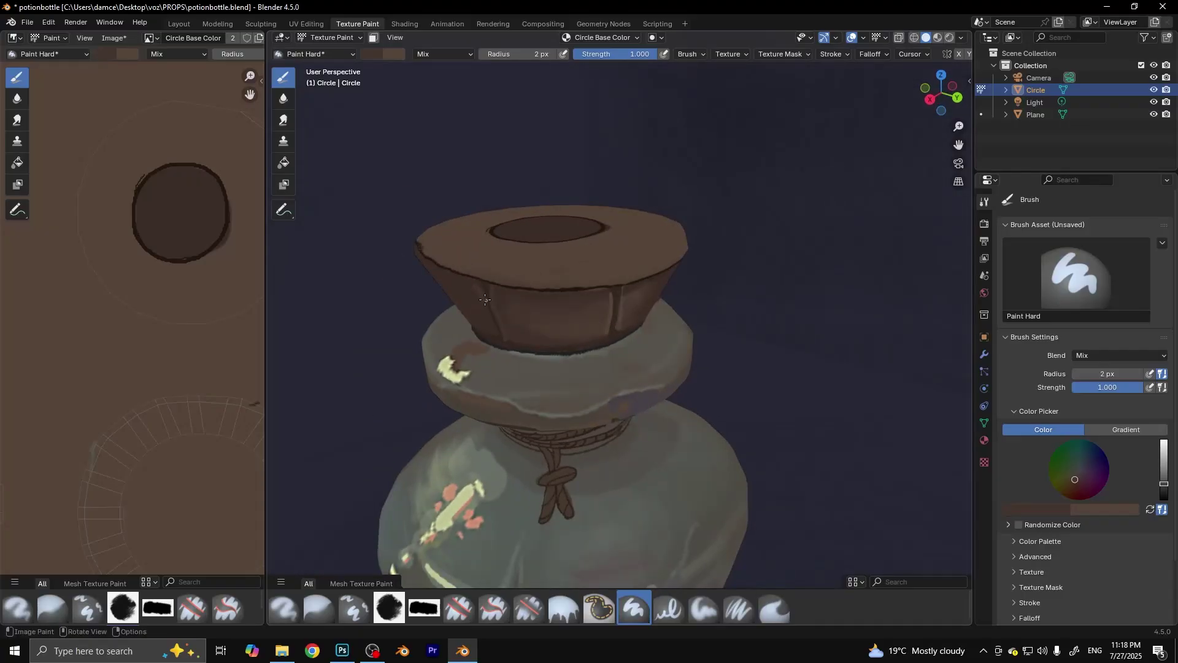
pyautogui.scroll(-5, 620, 272)
pyautogui.scroll(3, 614, 267)
pyautogui.scroll(3, 611, 264)
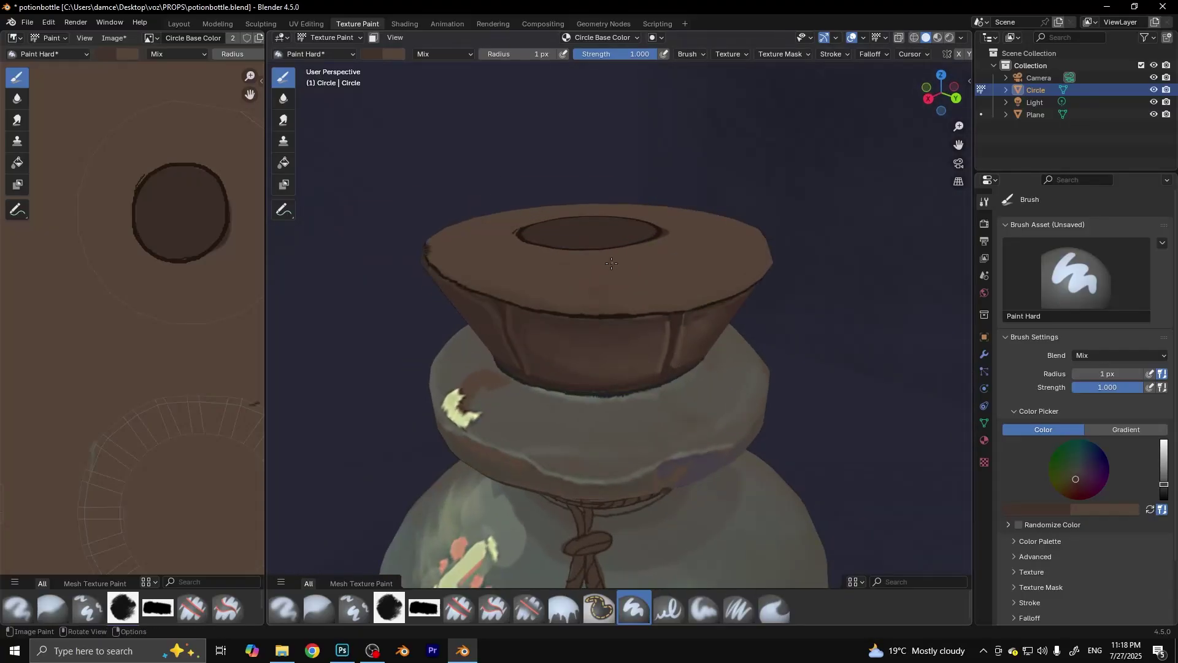
pyautogui.press('s')
pyautogui.press('f')
pyautogui.click(632, 286)
# Step: Undo and redo the dark brown patch on the lid, keeping the patch below the circle
pyautogui.hotkey('ctrl', 'shift', 'z')
pyautogui.hotkey('ctrl', 'shift', 'z')
pyautogui.hotkey('ctrl', 'z')
pyautogui.hotkey('ctrl', 'z')
pyautogui.hotkey('ctrl', 'shift', 'z')
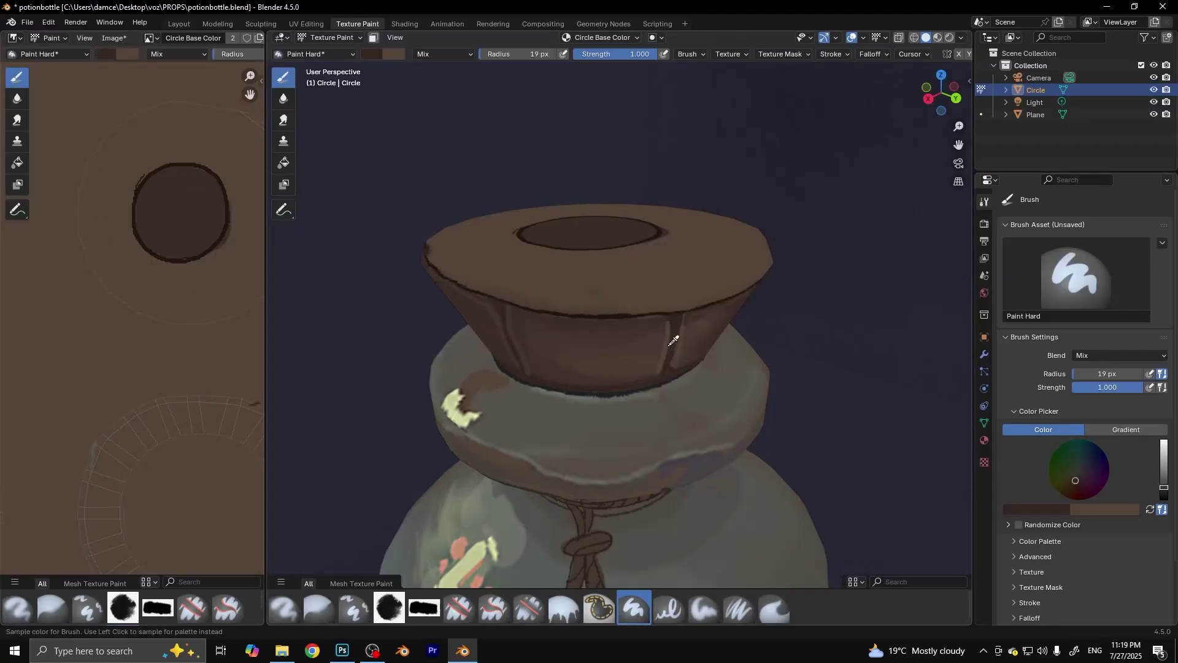
pyautogui.hotkey('ctrl', 'z')
pyautogui.hotkey('ctrl', 'shift', 'z')
pyautogui.hotkey('ctrl', 'shift', 'z')
pyautogui.hotkey('ctrl', 'z')
pyautogui.hotkey('ctrl', 'z')
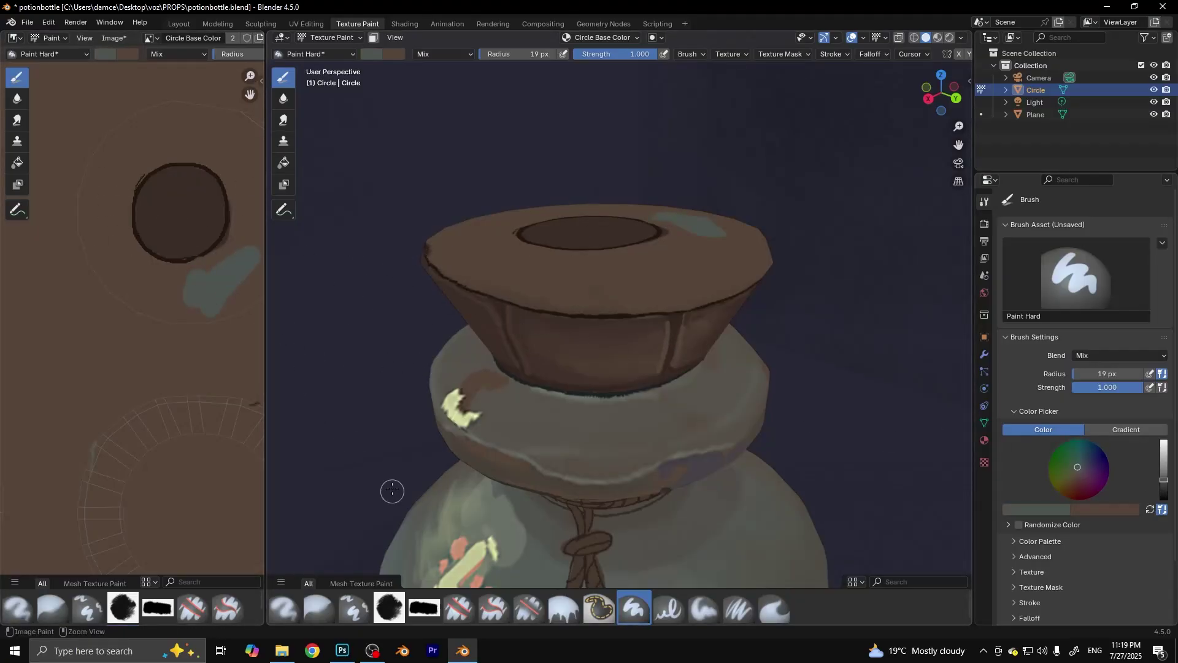
pyautogui.hotkey('ctrl', 'shift', 'z')
pyautogui.hotkey('ctrl', 'z')
pyautogui.hotkey('ctrl', 'shift', 'z')
# Step: Switch to the Paint Soft Pressure brush and resize it to 38 px for the lid
pyautogui.hotkey('shift', 'space')
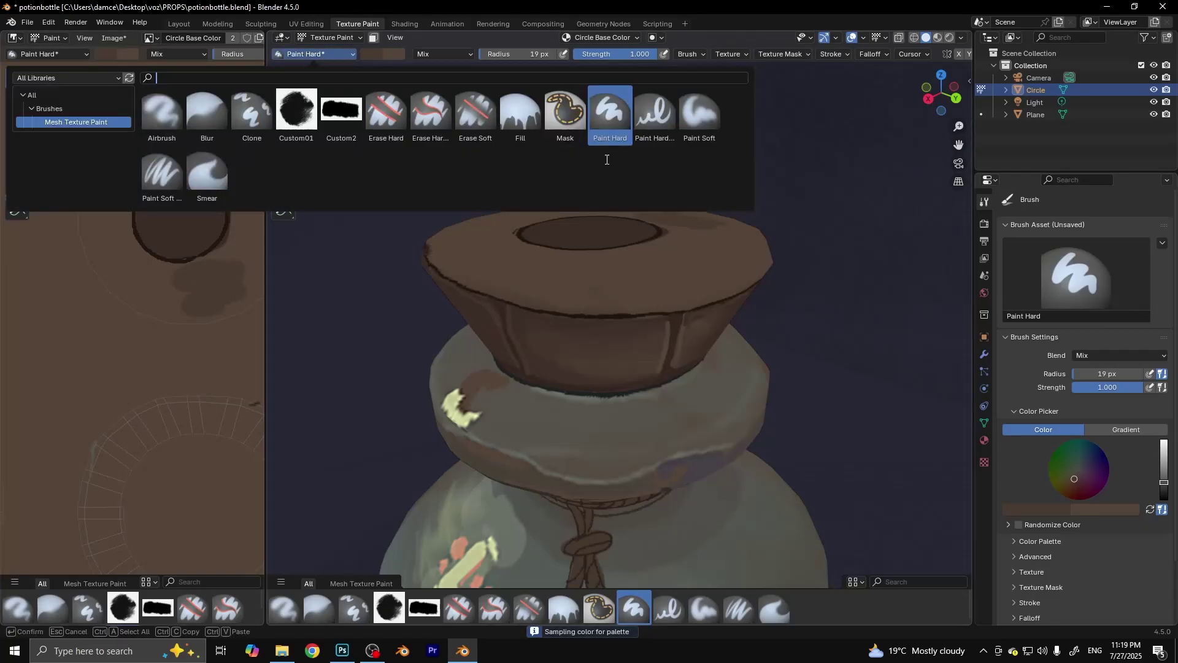
pyautogui.click(699, 117)
pyautogui.scroll(-1, 132, 282)
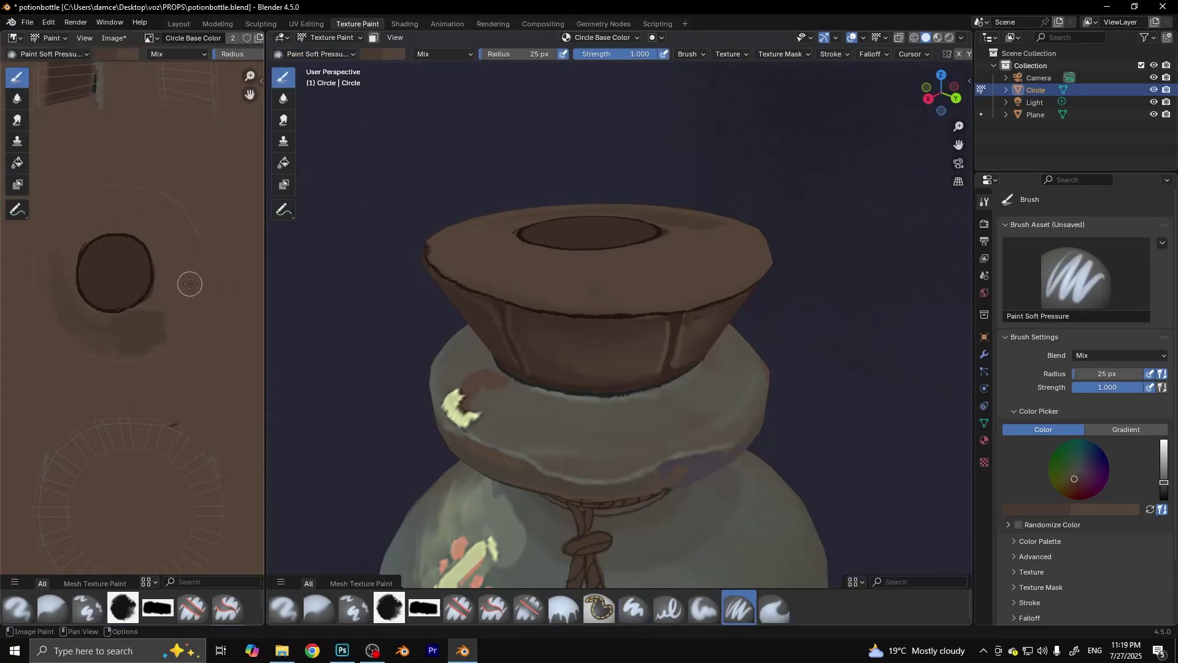
pyautogui.press('[')
pyautogui.press('[')
pyautogui.press('[')
pyautogui.press(']')
pyautogui.press(']')
pyautogui.press(']')
pyautogui.press(']')
pyautogui.press(']')
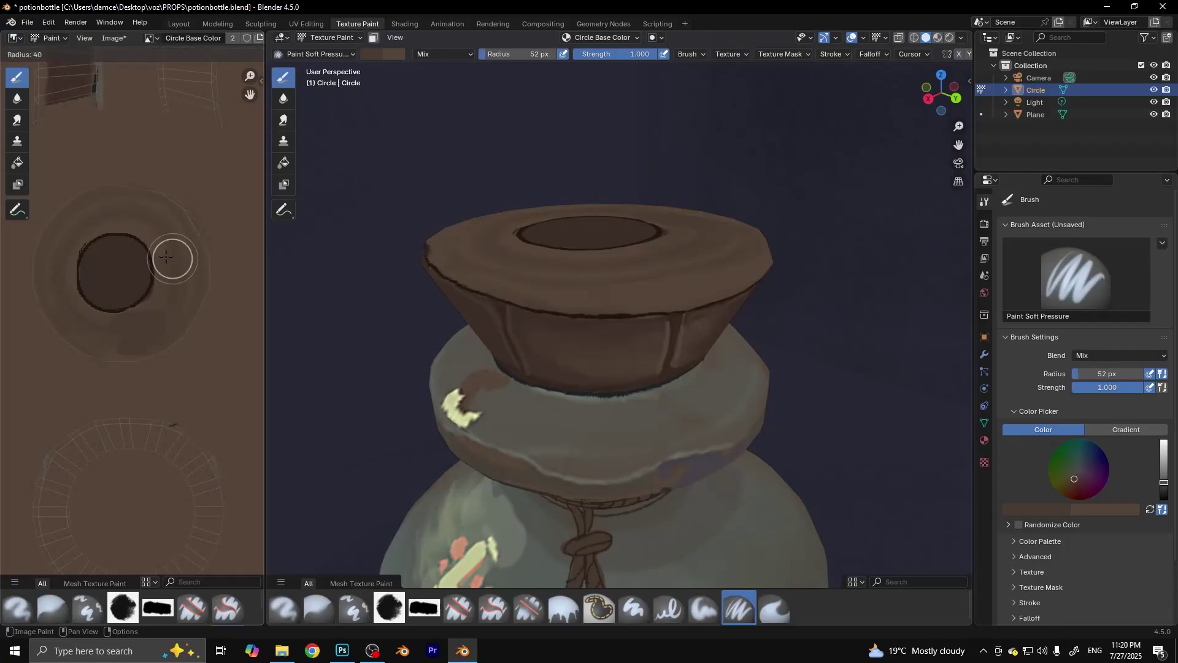
pyautogui.moveTo(577, 203)
pyautogui.mouseDown(button='middle')
pyautogui.moveTo(611, 286)
pyautogui.moveTo(552, 263)
pyautogui.mouseUp(button='middle')
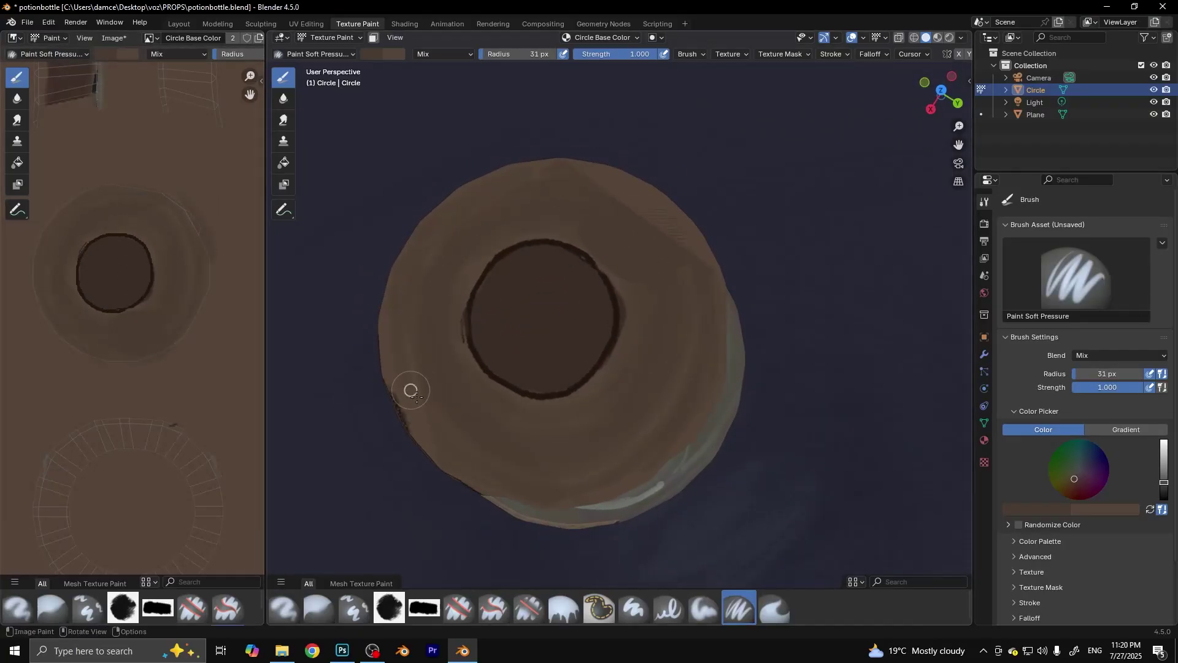
pyautogui.press(']')
pyautogui.press(']')
pyautogui.scroll(-5, 681, 287)
pyautogui.moveTo(681, 287); pyautogui.dragTo(633, 256, button='middle')
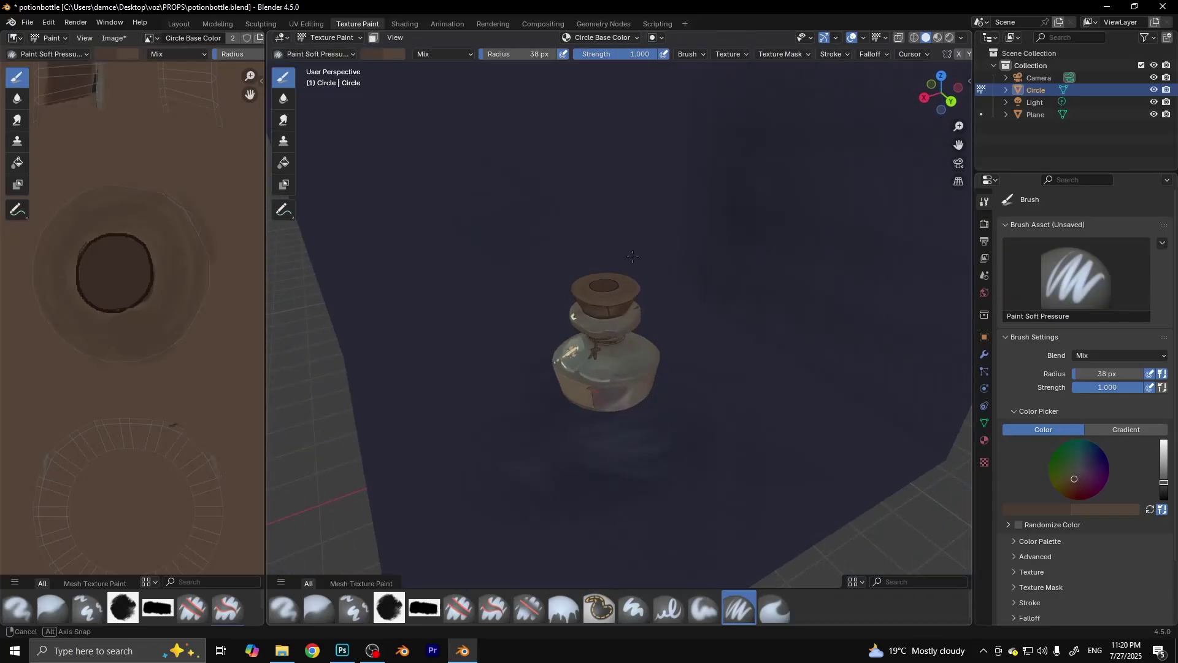
pyautogui.scroll(5, 633, 257)
pyautogui.scroll(3, 589, 221)
pyautogui.scroll(3, 518, 308)
# Step: Set the brush to 5 px for the lid, then sample a lighter bottle colour at 12 px
pyautogui.press('f')
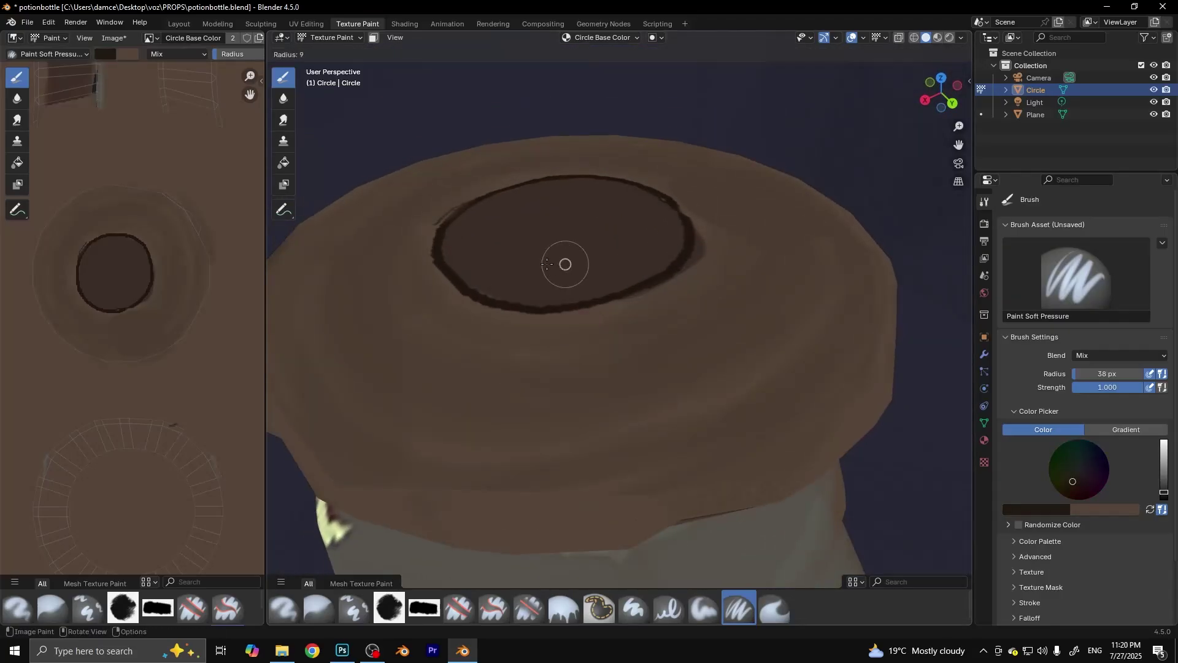
pyautogui.click(548, 264)
pyautogui.moveTo(624, 268); pyautogui.dragTo(621, 404, button='middle')
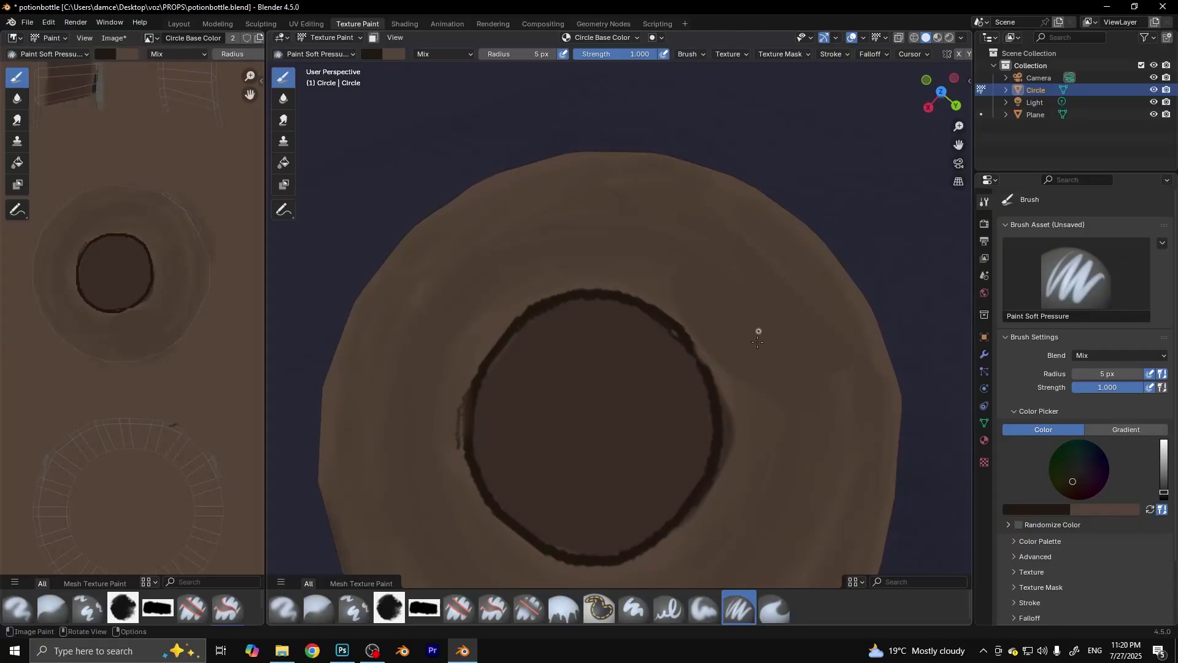
pyautogui.scroll(-8, 758, 341)
pyautogui.moveTo(758, 341); pyautogui.dragTo(687, 316, button='middle')
pyautogui.scroll(4, 687, 316)
pyautogui.press('s')
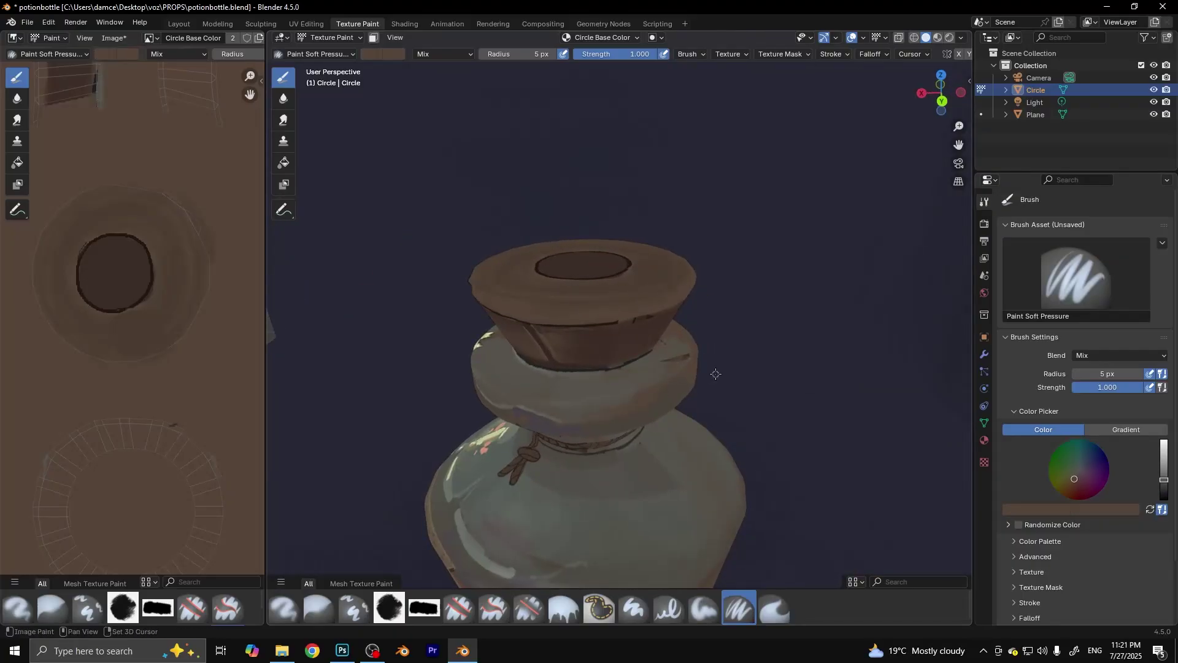
pyautogui.press('s')
pyautogui.scroll(-4, 709, 368)
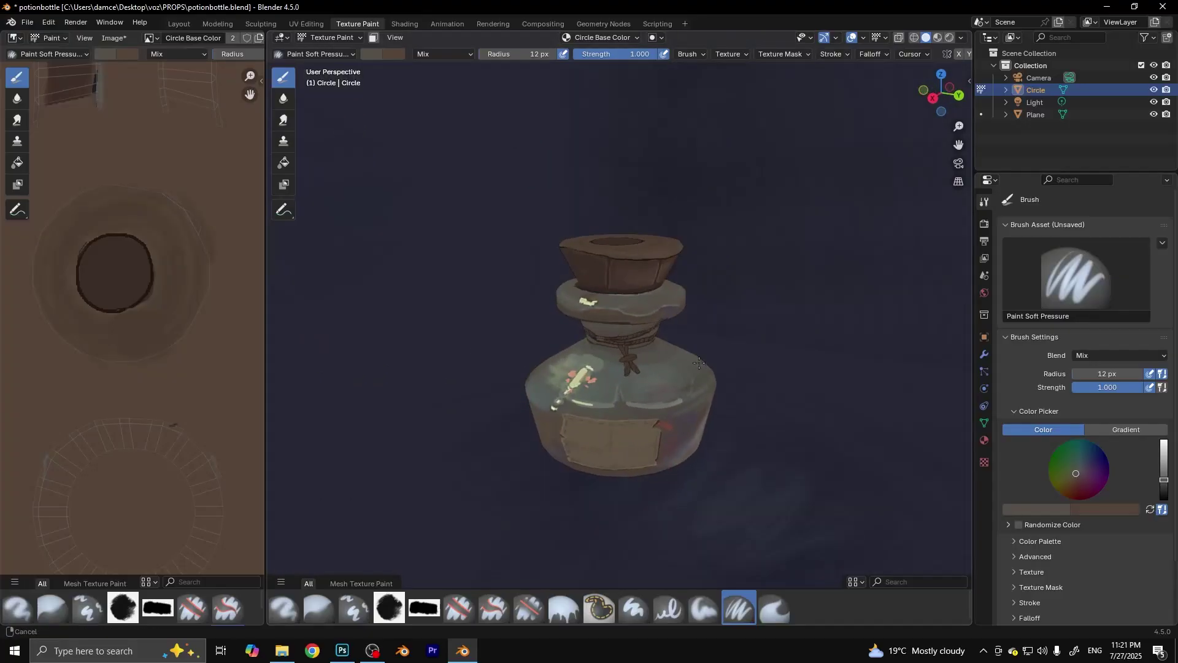
pyautogui.moveTo(708, 368); pyautogui.dragTo(675, 372, button='middle')
# Step: Save the painted texture image again
pyautogui.click(27, 22)
pyautogui.click(114, 38)
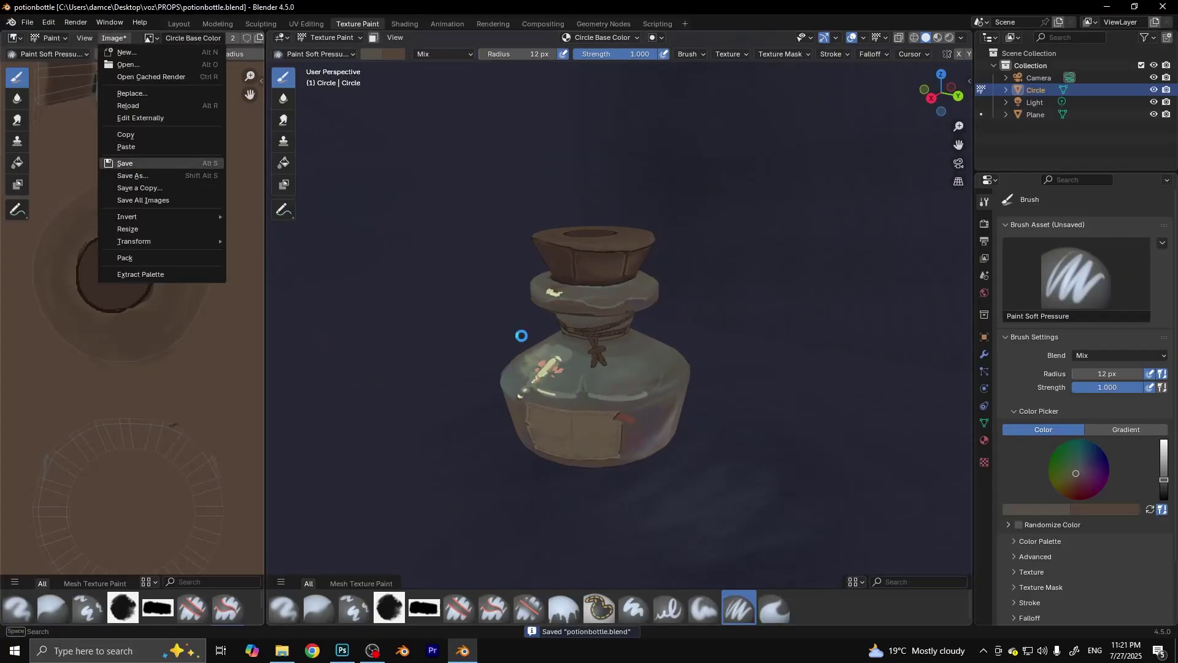
pyautogui.click(122, 161)
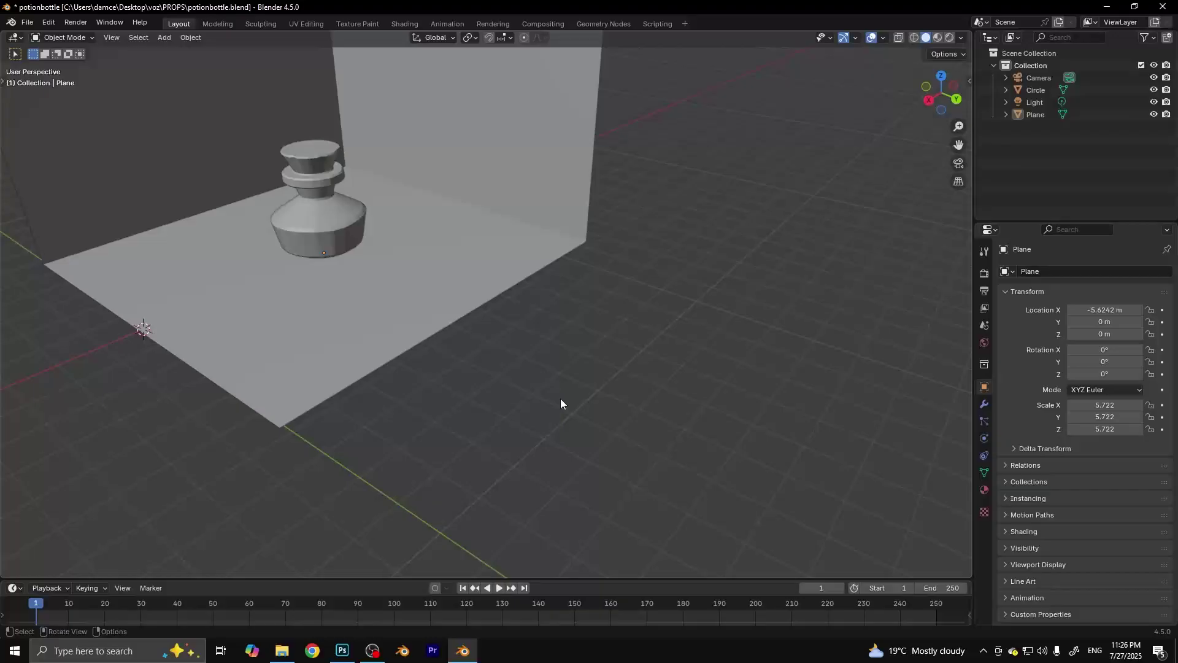
# Step: Add a new circle mesh, adjust its vertex count, and move it out along the Y axis
pyautogui.hotkey('shift', 'a')
pyautogui.click(663, 343)
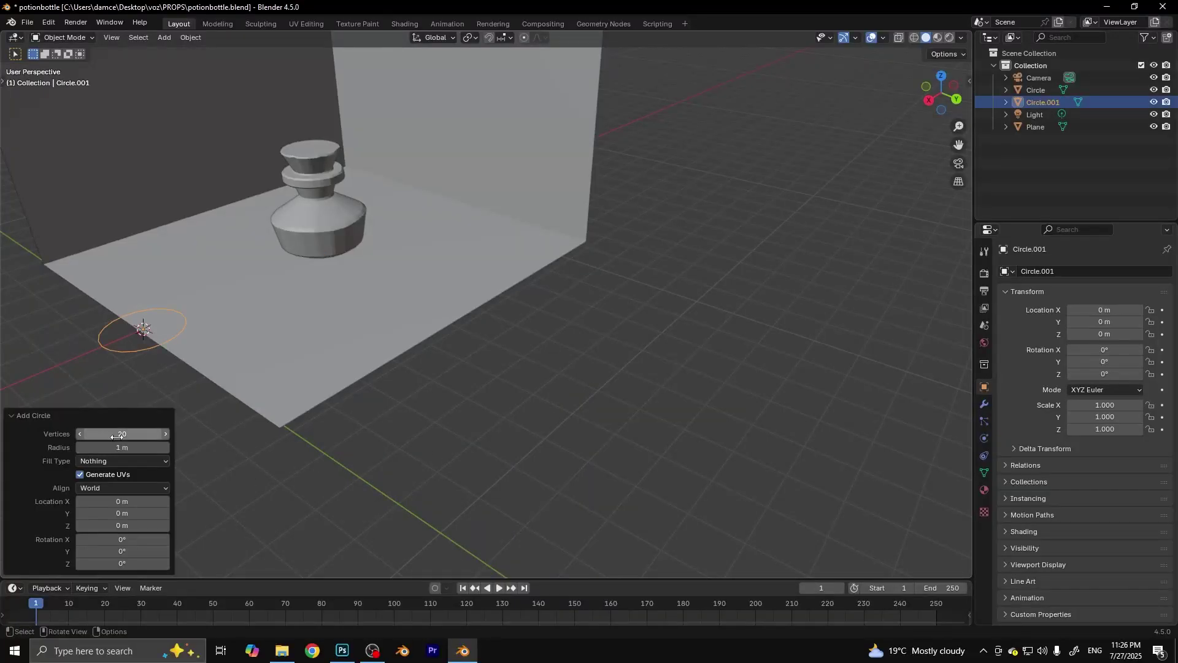
pyautogui.doubleClick(118, 434)
pyautogui.write('1')
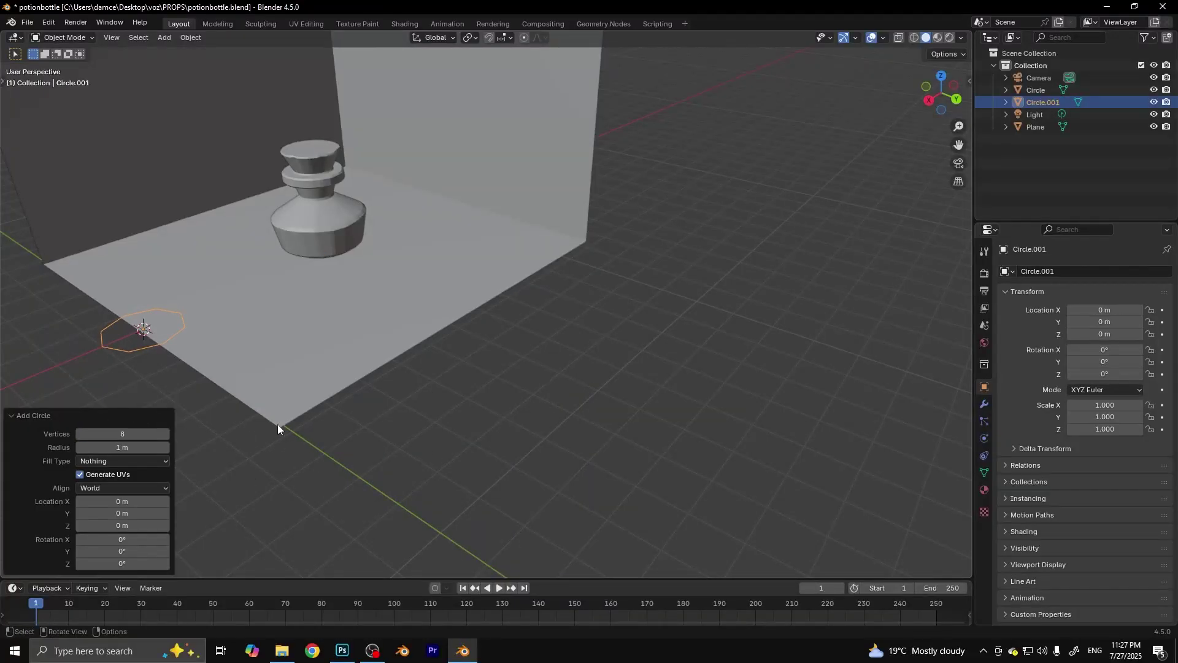
pyautogui.click(277, 425)
pyautogui.moveTo(142, 345); pyautogui.dragTo(496, 494)
pyautogui.moveTo(496, 489); pyautogui.dragTo(509, 322, button='middle')
pyautogui.scroll(2, 540, 329)
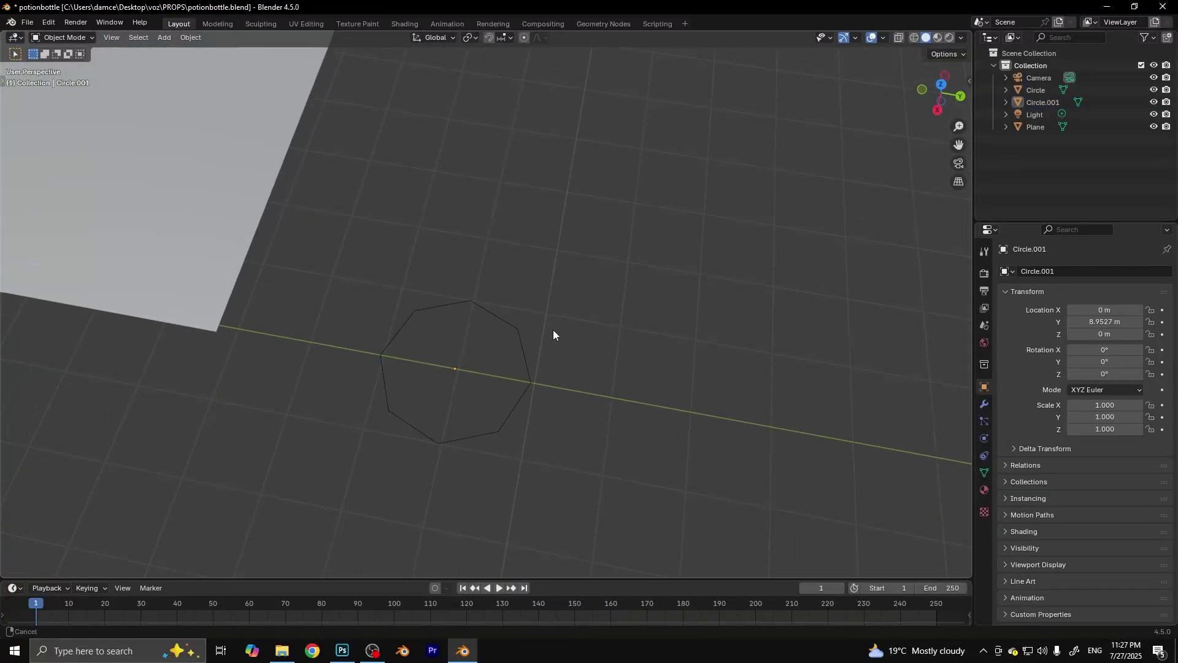
# Step: In Edit Mode, pull the circle's top vertex out along X into a leaf tip
pyautogui.click(518, 338)
pyautogui.press('Tab')
pyautogui.click(476, 288)
pyautogui.press('g')
pyautogui.press('x')
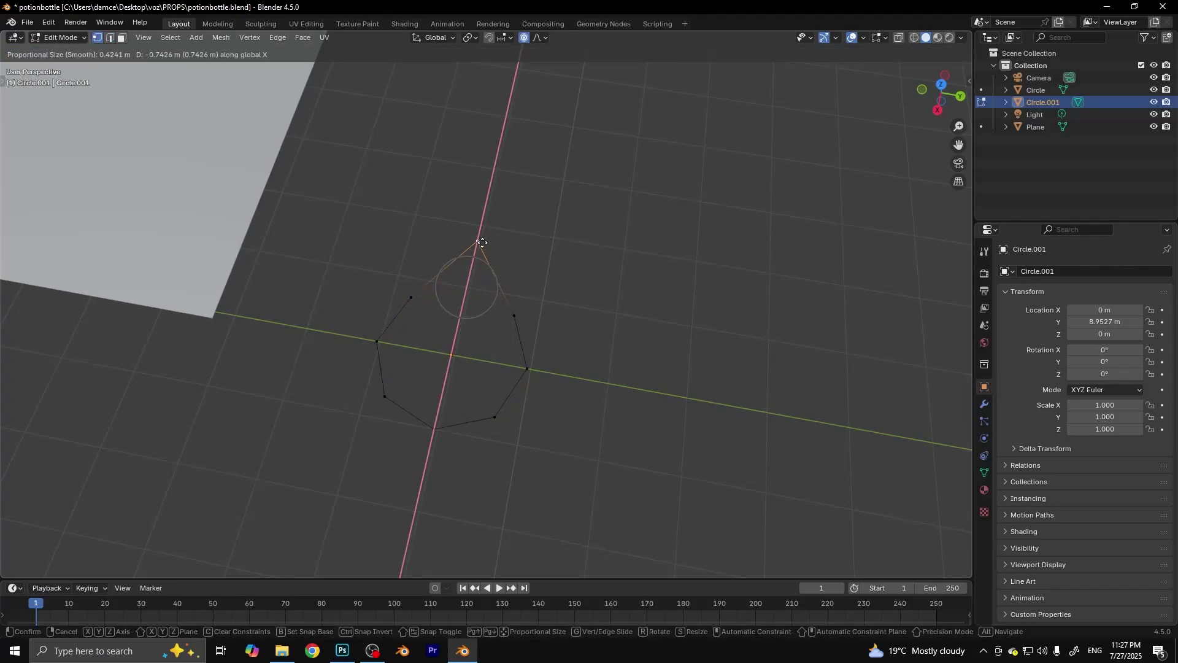
pyautogui.click(488, 234)
# Step: Shift the right and left vertices with soft proportional falloff to shape the leaf outline
pyautogui.press('a')
pyautogui.click(527, 368)
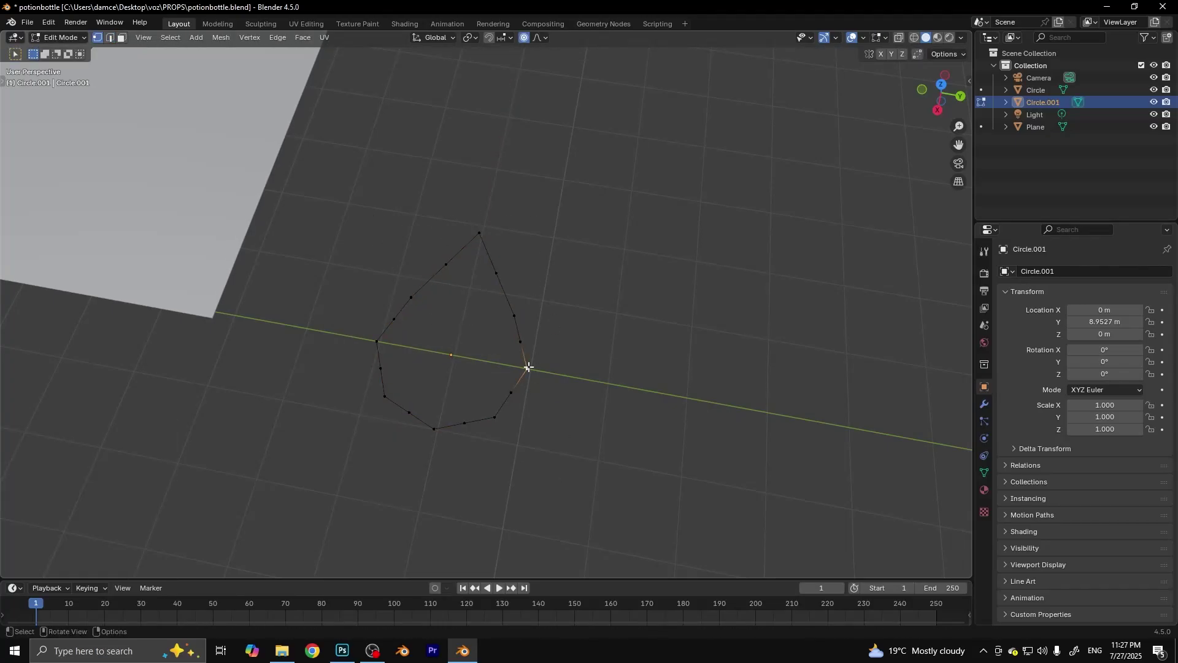
pyautogui.press('g')
pyautogui.click(534, 365)
pyautogui.click(376, 341)
pyautogui.press('g')
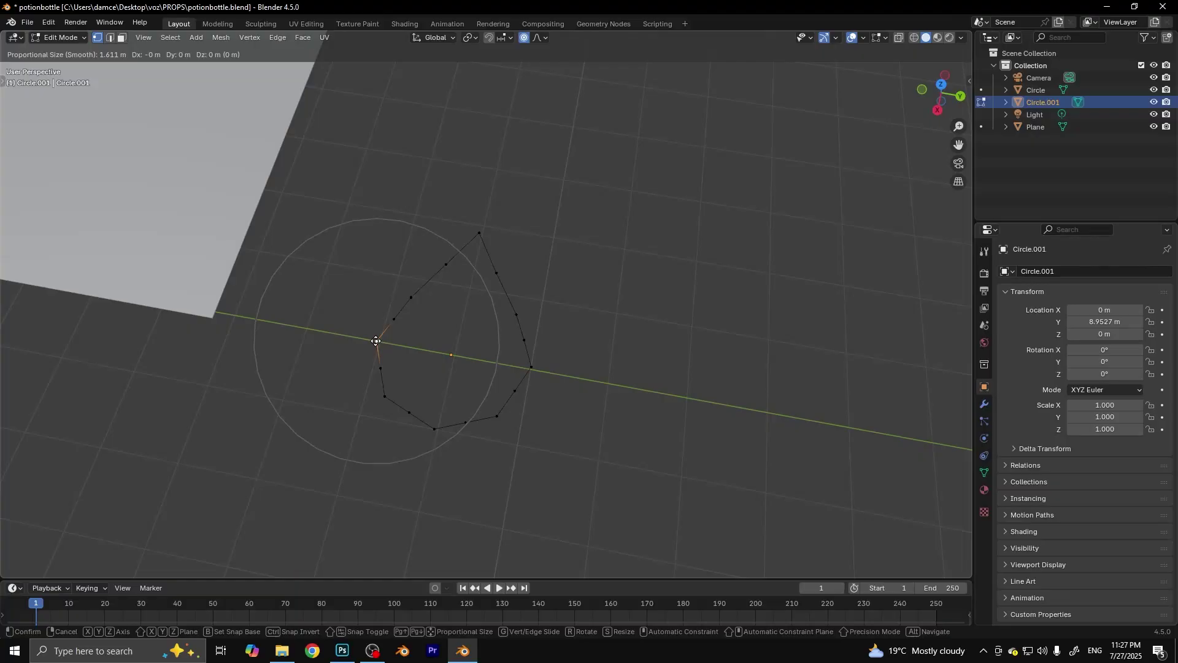
pyautogui.scroll(2, 375, 340)
pyautogui.click(373, 340)
# Step: Fill the leaf's vertex loop with a single face, discarding a trial extrusion
pyautogui.click(435, 430)
pyautogui.moveTo(435, 430); pyautogui.dragTo(546, 389, button='middle')
pyautogui.press('a')
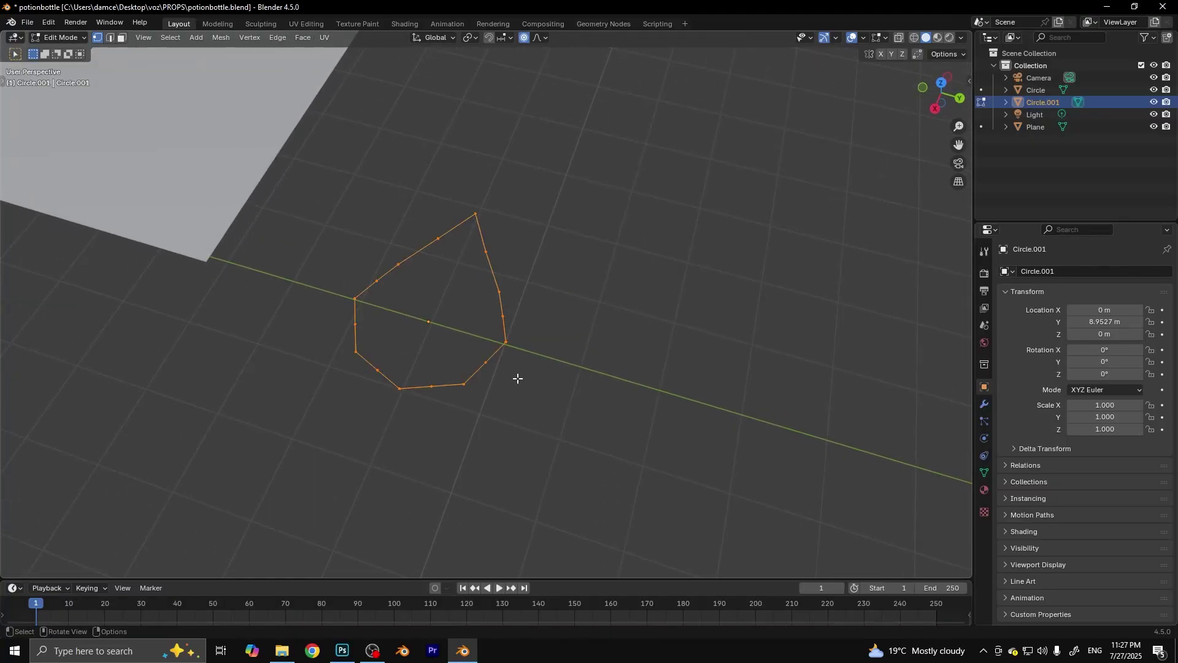
pyautogui.press('e')
pyautogui.click(562, 387)
pyautogui.hotkey('ctrl', 'z')
pyautogui.press('f')
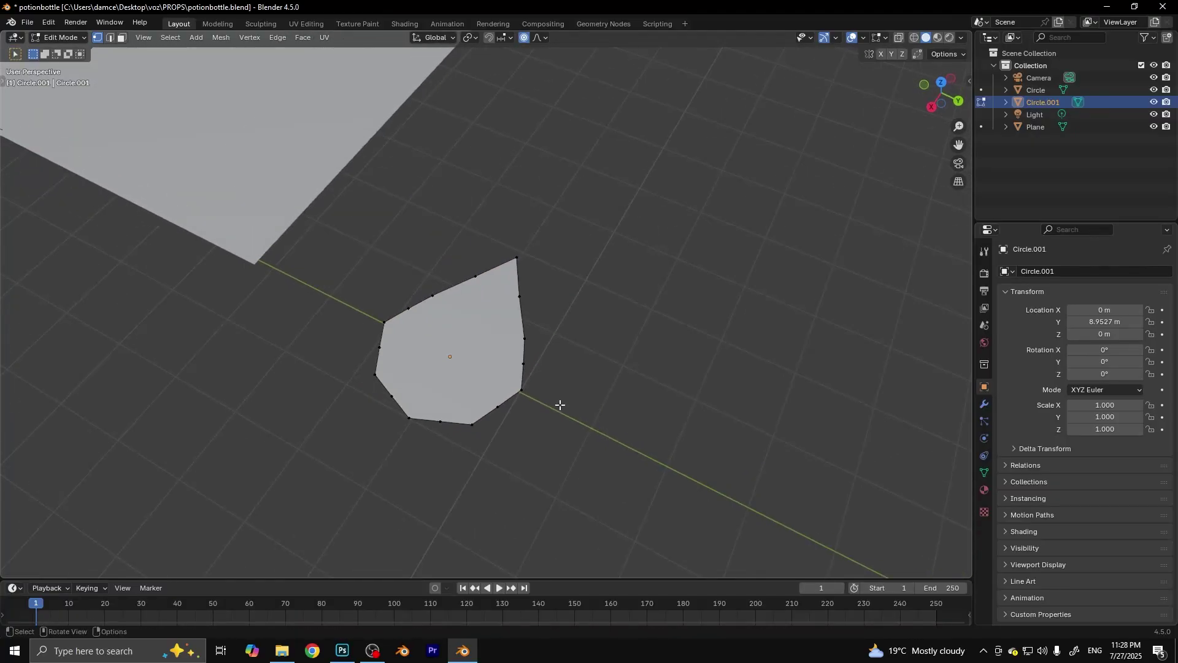
# Step: Move the lower-left leaf vertices to the left and return to Object Mode
pyautogui.moveTo(558, 402); pyautogui.dragTo(509, 184, button='middle')
pyautogui.moveTo(506, 179); pyautogui.dragTo(442, 216)
pyautogui.press('g')
pyautogui.press('z')
pyautogui.press('Escape')
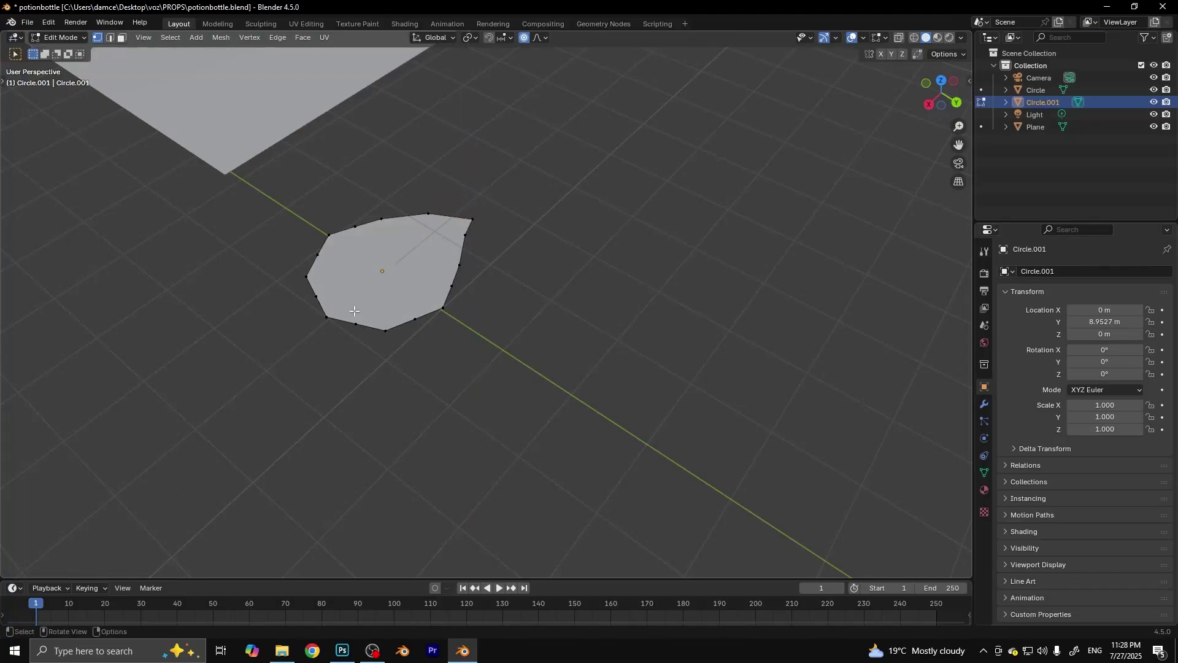
pyautogui.click(326, 317)
pyautogui.press('g')
pyautogui.click(357, 345)
pyautogui.press('g')
pyautogui.click(244, 281)
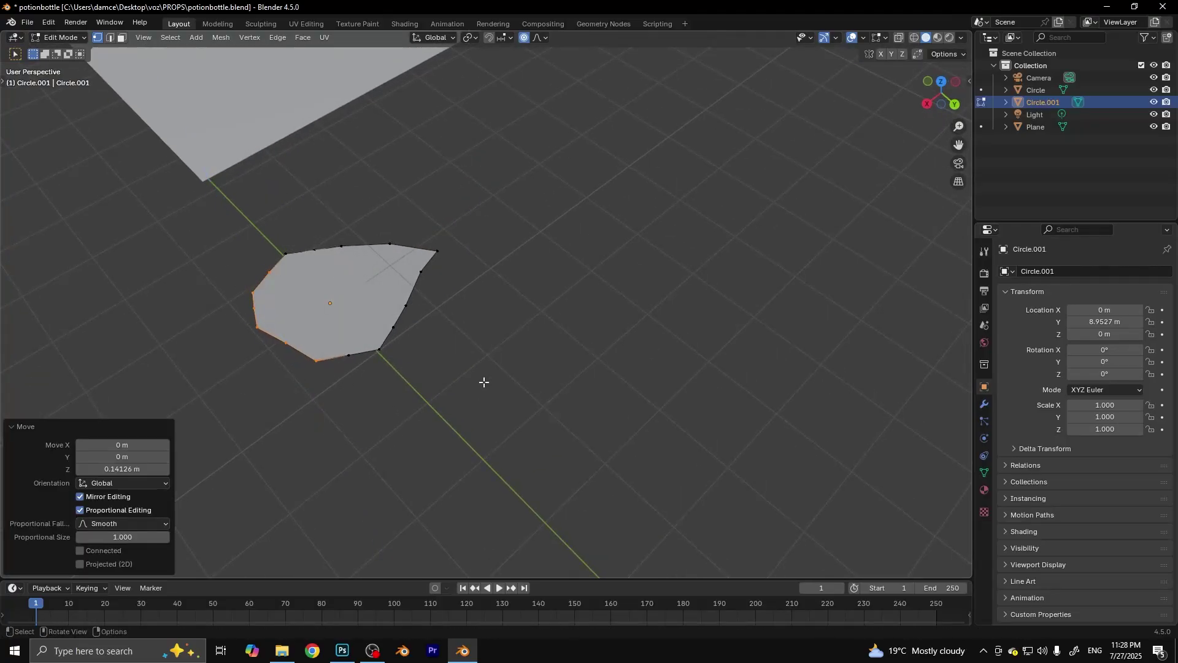
pyautogui.scroll(-5, 534, 424)
pyautogui.press('Tab')
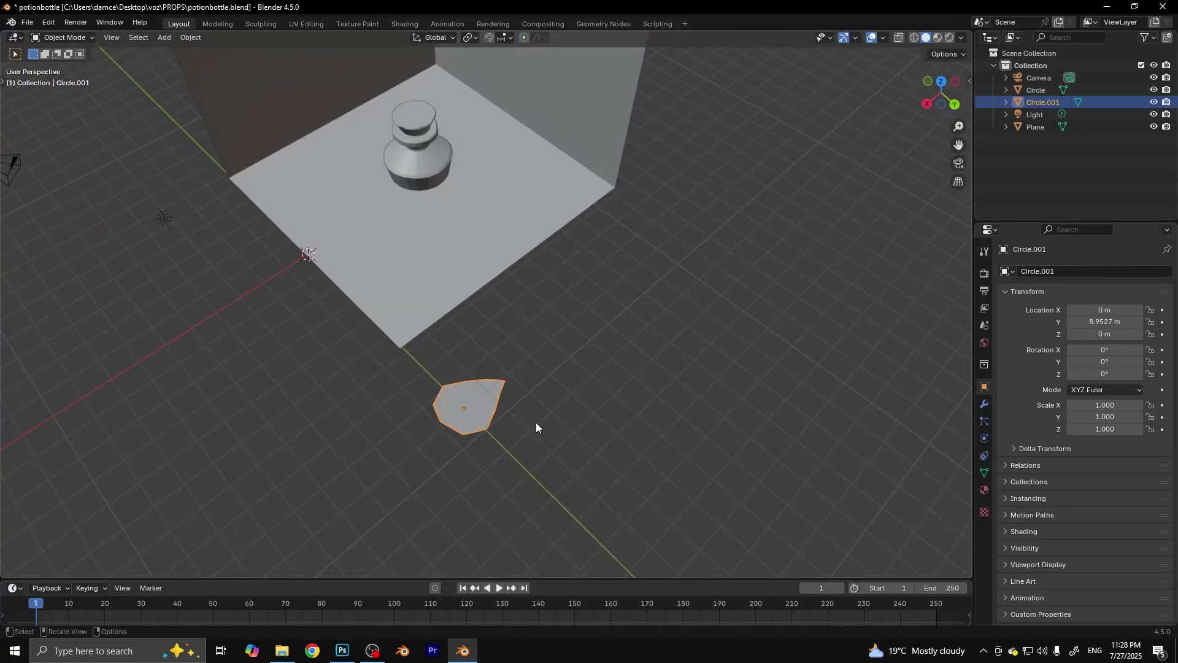
# Step: Raise the leaf to the bottle neck, rotate it about Z, and scale it to 0.629
pyautogui.press('g')
pyautogui.click(396, 339)
pyautogui.scroll(-3, 395, 339)
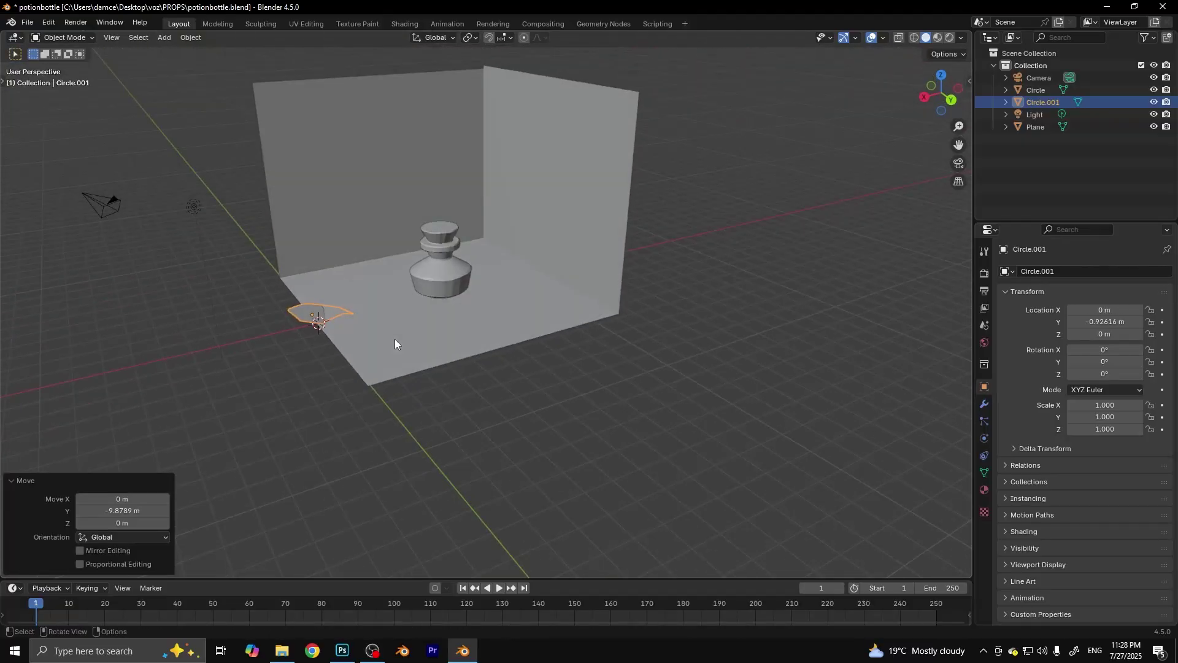
pyautogui.moveTo(466, 367); pyautogui.dragTo(525, 322, button='middle')
pyautogui.press('g')
pyautogui.click(525, 323)
pyautogui.press('r')
pyautogui.press('z')
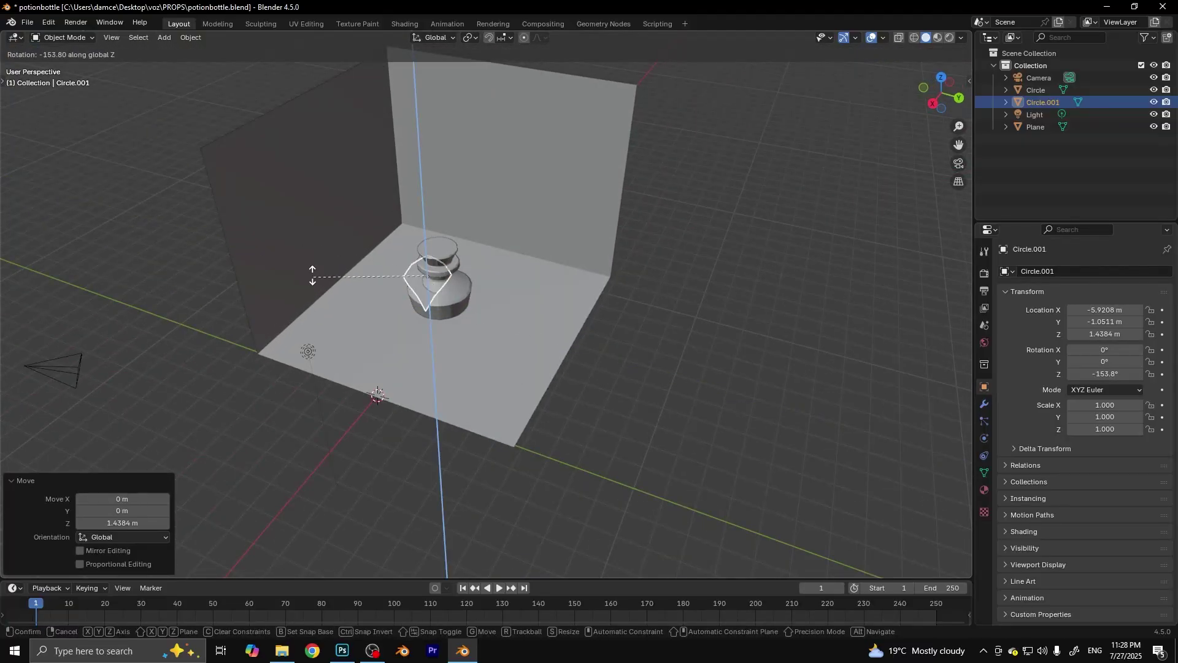
pyautogui.press('s')
pyautogui.click(539, 388)
# Step: Nudge the leaf along Y and set it against the bottle neck
pyautogui.scroll(3, 539, 388)
pyautogui.press('g')
pyautogui.press('y')
pyautogui.click(500, 337)
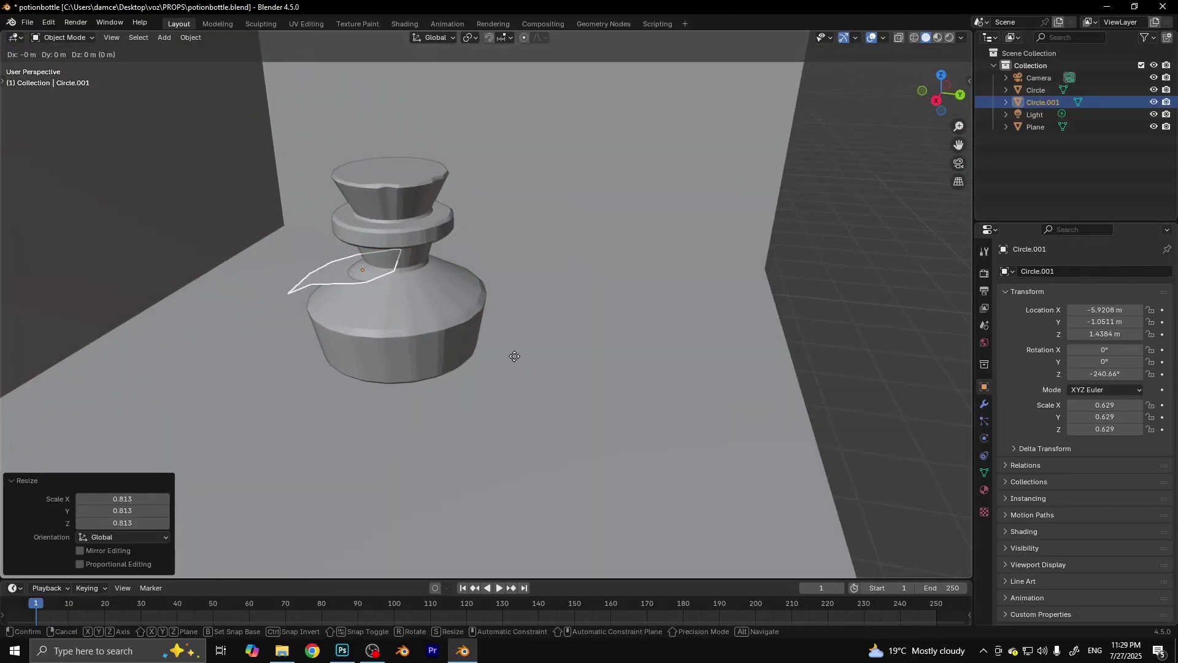
pyautogui.press('g')
pyautogui.click(492, 357)
# Step: Shrink the leaf to about a third size and settle it on the bottle's shoulder
pyautogui.press('g')
pyautogui.click(344, 293)
pyautogui.press('s')
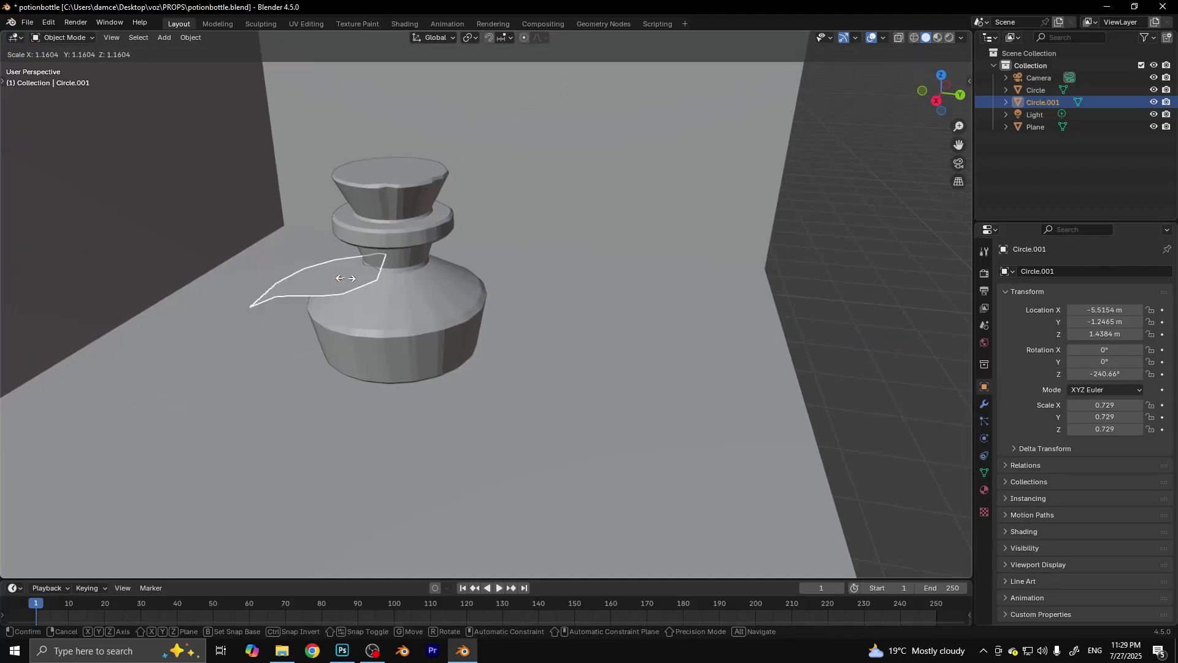
pyautogui.click(341, 276)
pyautogui.press('g')
pyautogui.click(344, 270)
pyautogui.press('g')
pyautogui.press('z')
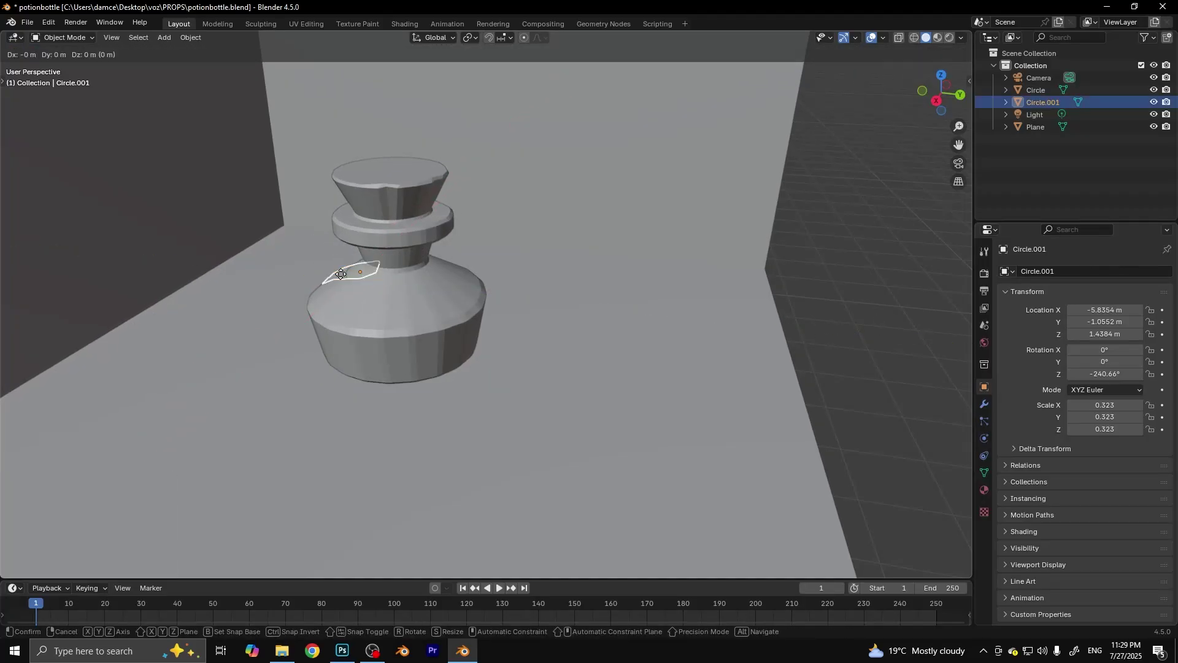
# Step: Bevel the leaf's edges by 0.0869 m in Edit Mode
pyautogui.click(357, 23)
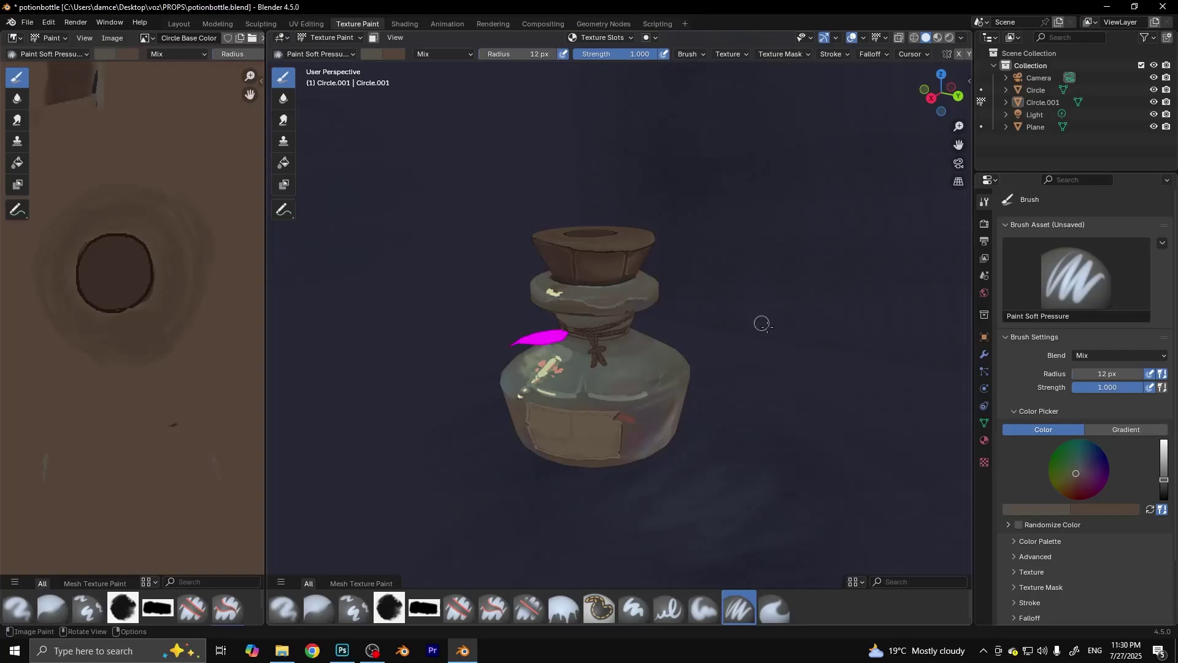
pyautogui.click(179, 23)
pyautogui.click(348, 267)
pyautogui.press('Tab')
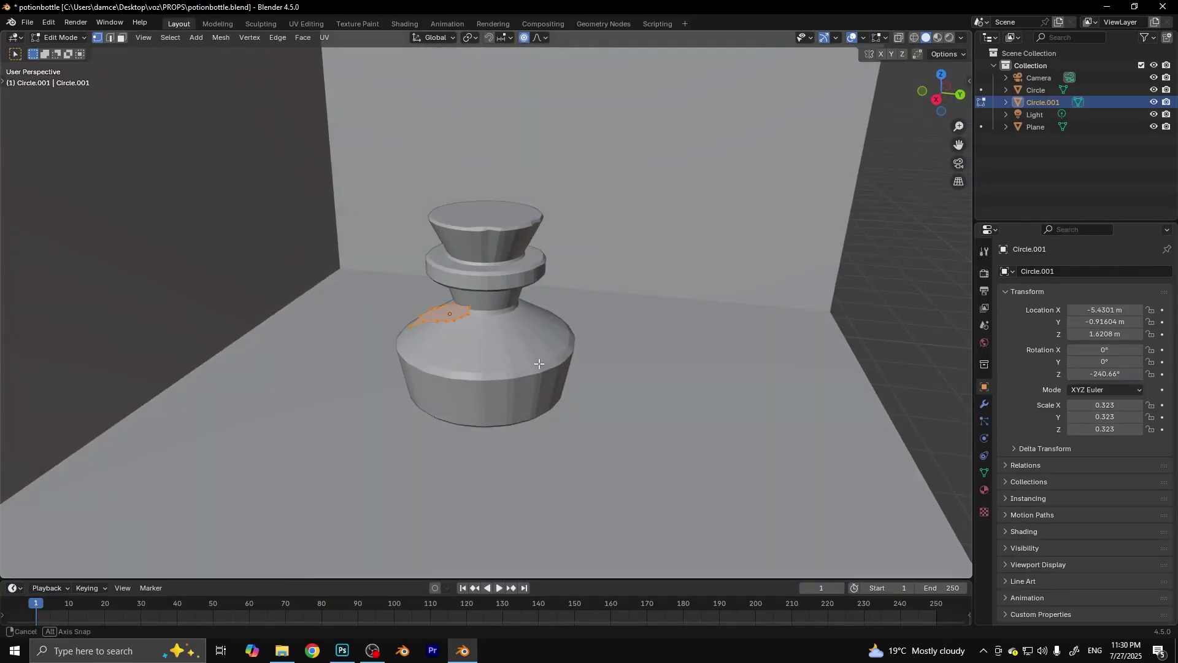
pyautogui.scroll(3, 474, 333)
pyautogui.press('g')
pyautogui.press('z')
pyautogui.press('z')
pyautogui.click(474, 334)
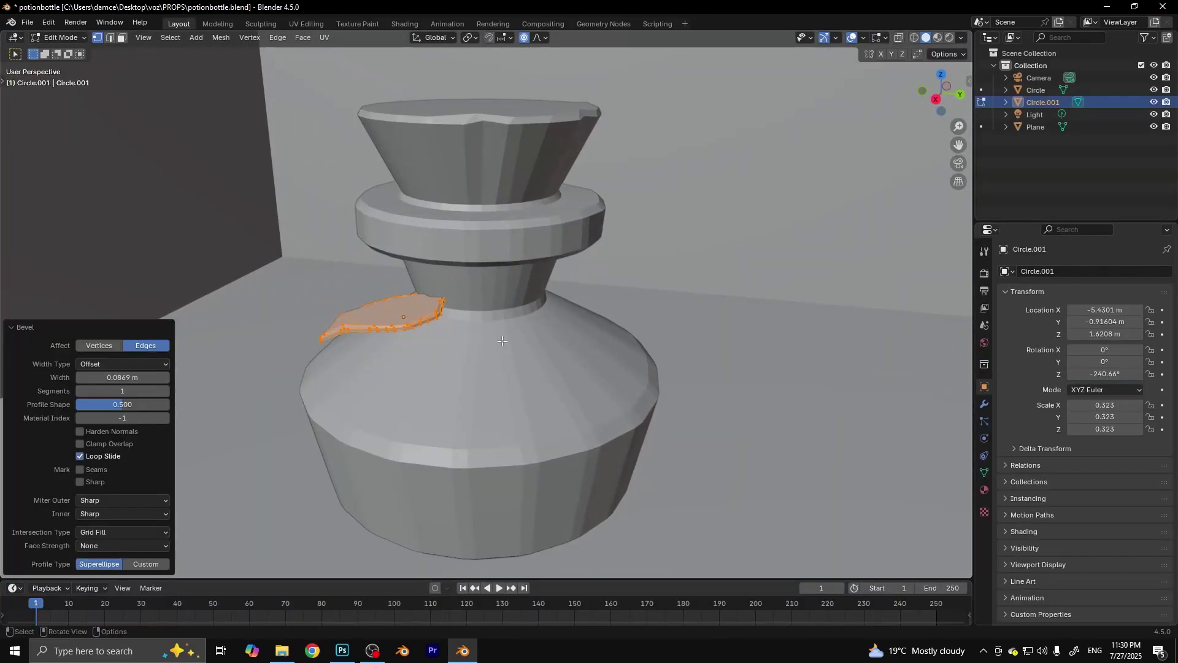
# Step: UV unwrap the leaf with Smart UV Project
pyautogui.scroll(-3, 802, 305)
pyautogui.press('u')
pyautogui.click(717, 307)
pyautogui.press('Return')
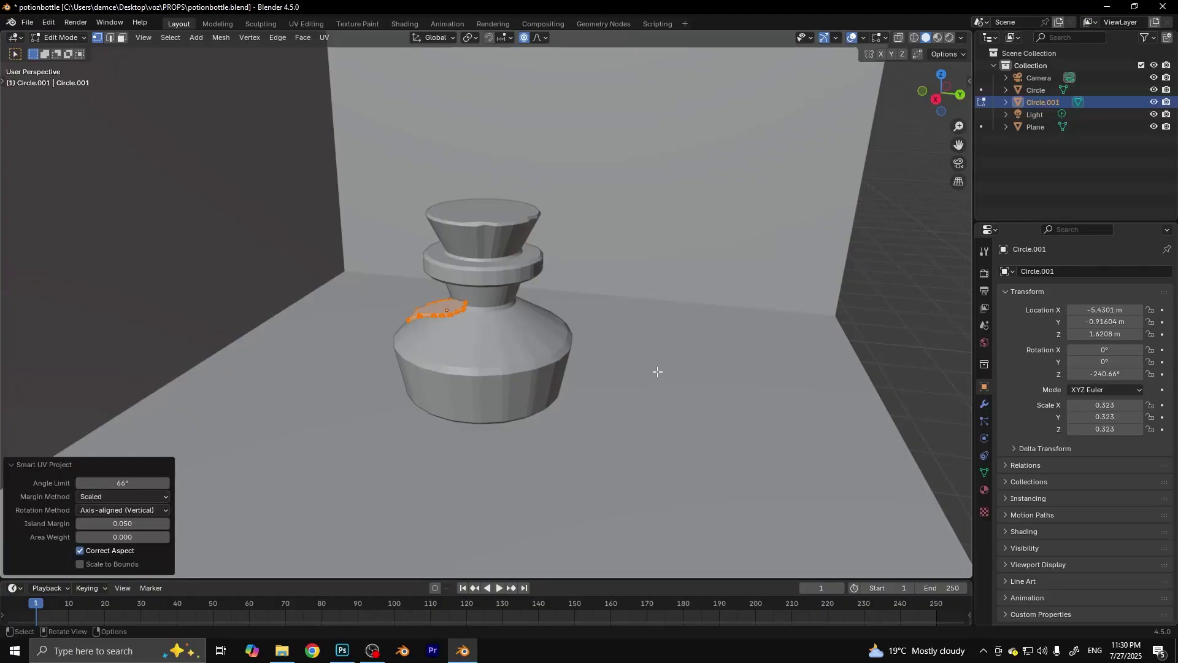
# Step: Add a green Base Color paint texture to the leaf
pyautogui.click(654, 84)
pyautogui.click(742, 195)
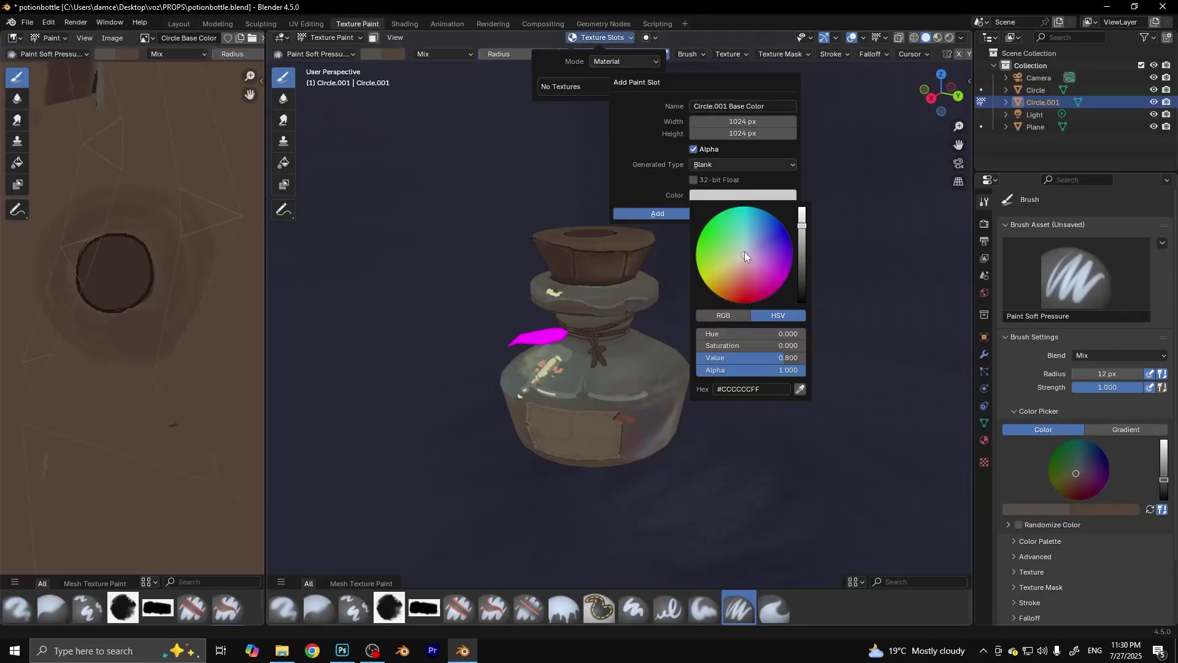
pyautogui.moveTo(745, 252); pyautogui.dragTo(709, 235)
pyautogui.press('Return')
pyautogui.scroll(3, 600, 318)
pyautogui.moveTo(600, 317); pyautogui.dragTo(625, 316, button='middle')
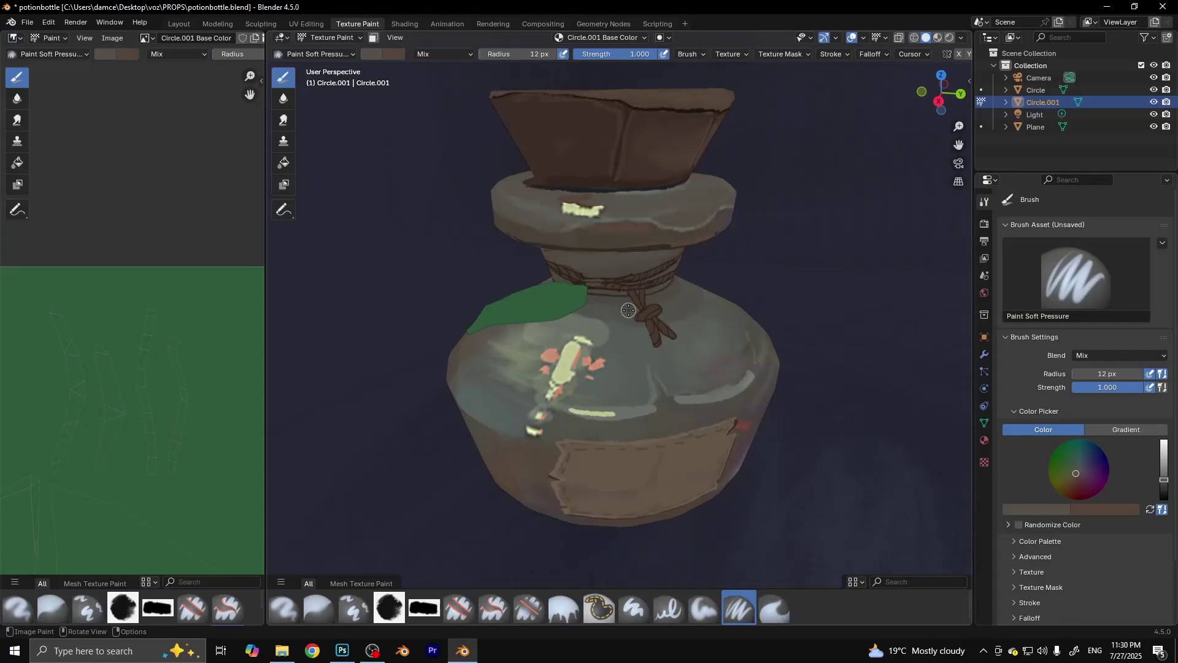
pyautogui.moveTo(628, 306); pyautogui.dragTo(652, 342, button='middle')
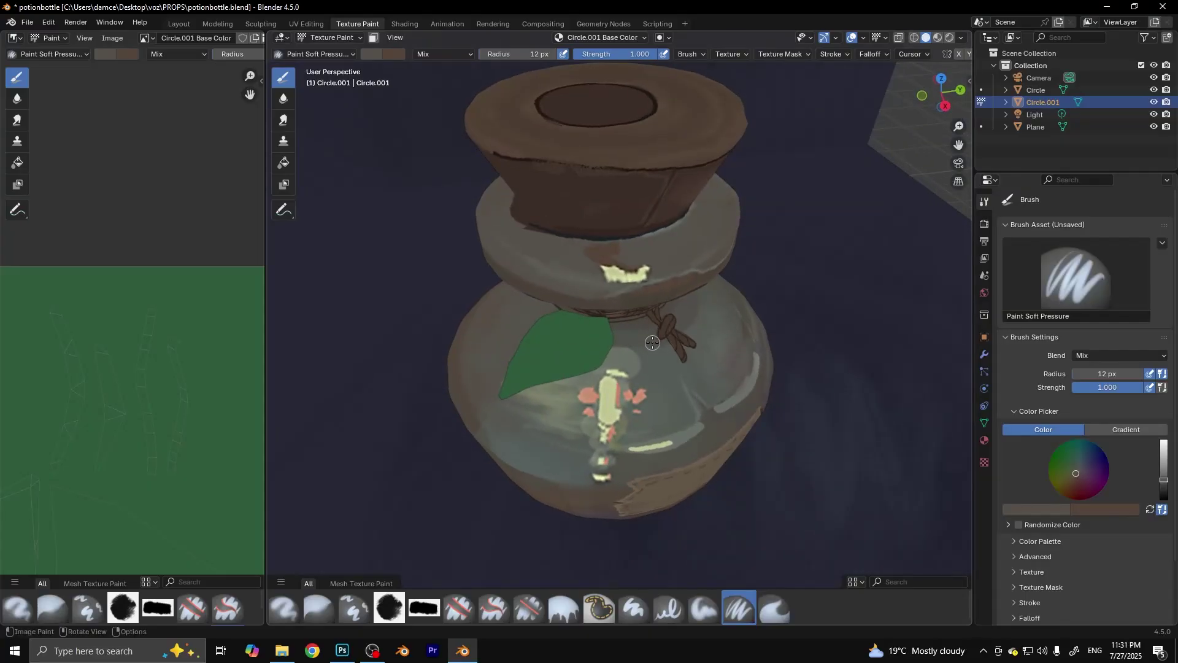
# Step: Paint a vein stroke with the Paint Soft brush and set the brush radius to 6 px
pyautogui.hotkey('shift', 'space')
pyautogui.click(610, 197)
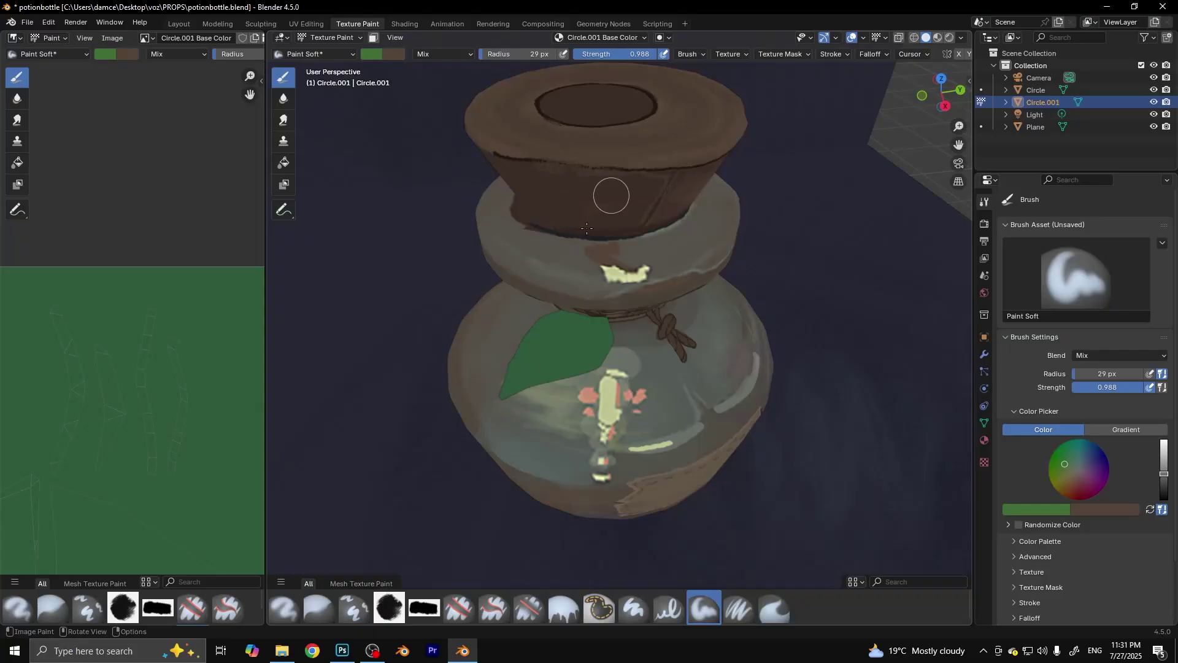
pyautogui.moveTo(525, 373); pyautogui.dragTo(592, 341)
pyautogui.scroll(-3, 591, 341)
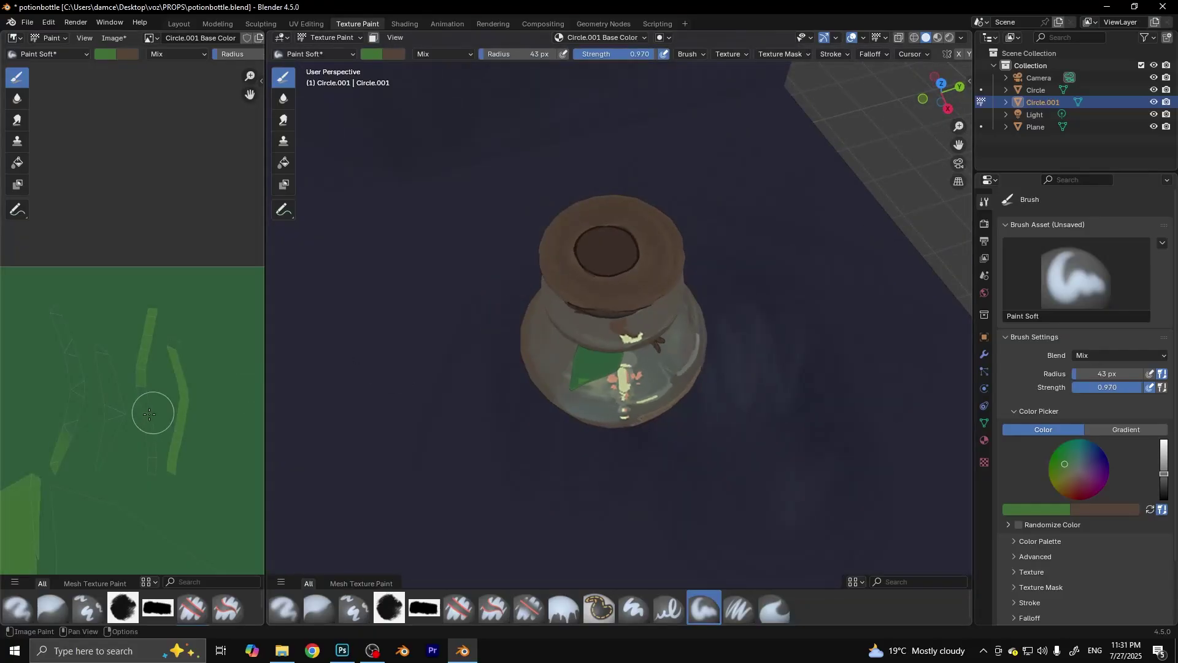
pyautogui.scroll(-3, 153, 405)
pyautogui.moveTo(591, 394); pyautogui.dragTo(614, 368, button='middle')
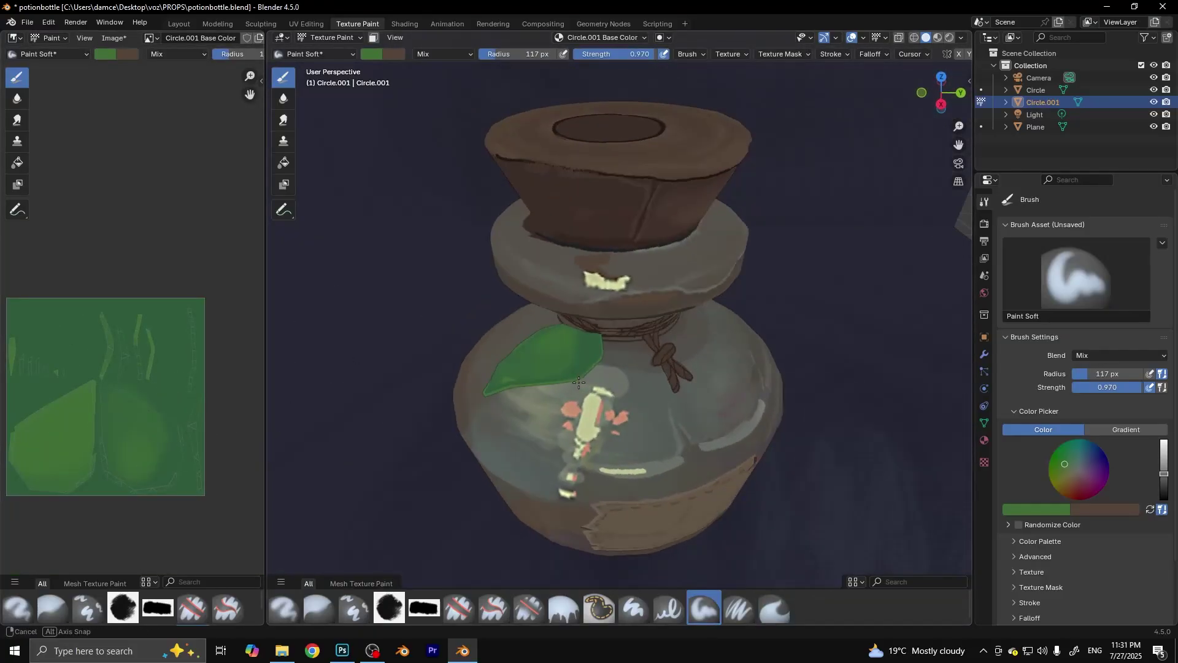
pyautogui.press('f')
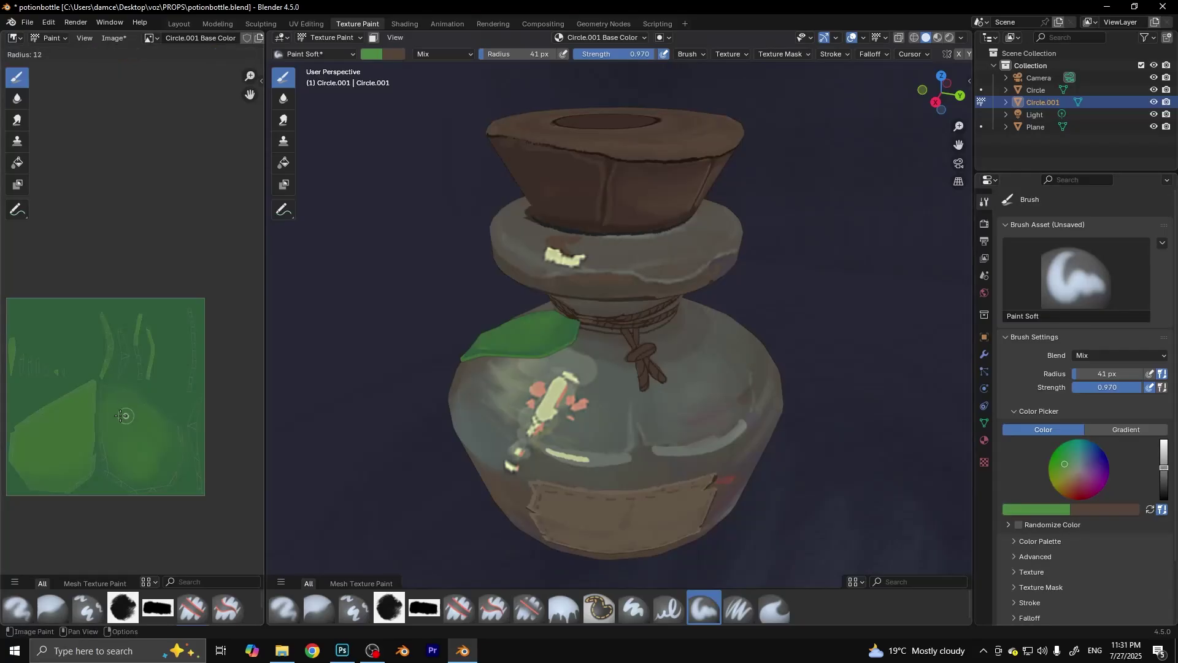
pyautogui.click(106, 399)
# Step: Save the project as potionbottle.blend
pyautogui.scroll(1, 121, 410)
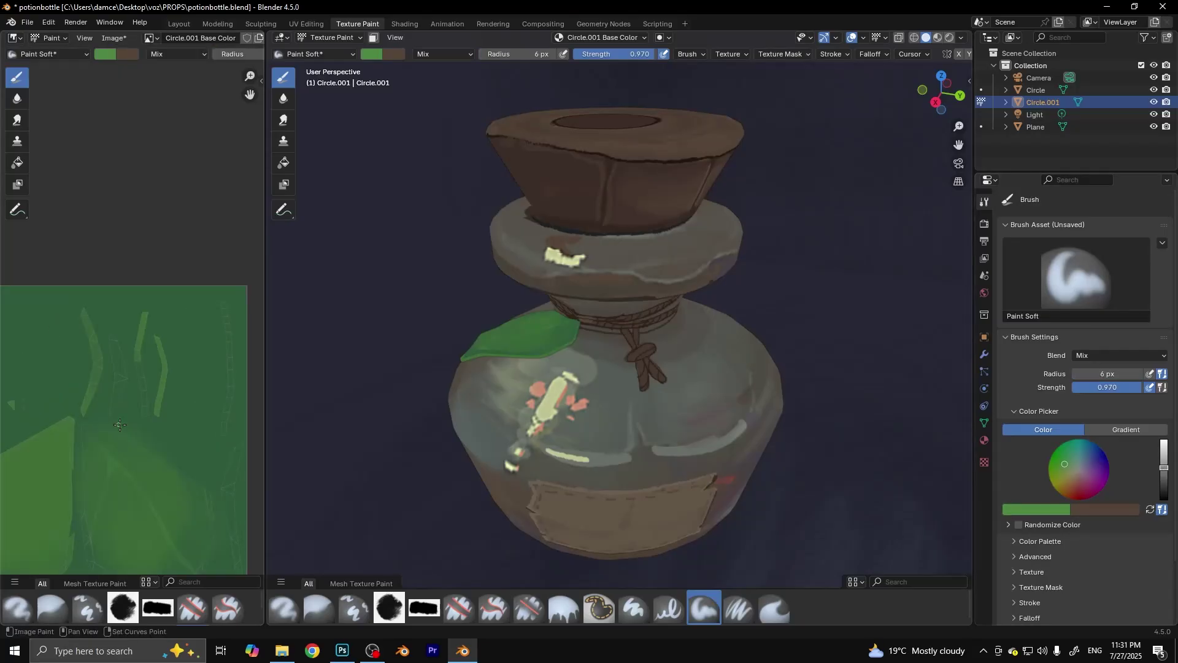
pyautogui.scroll(1, 152, 374)
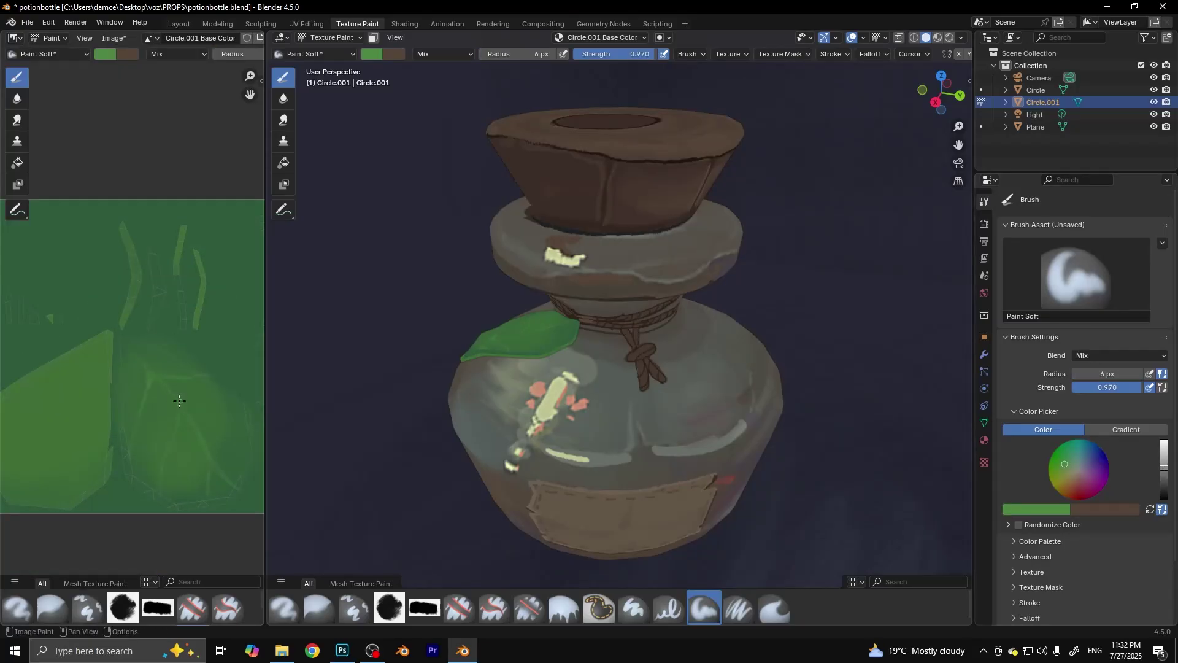
pyautogui.click(27, 23)
pyautogui.click(40, 104)
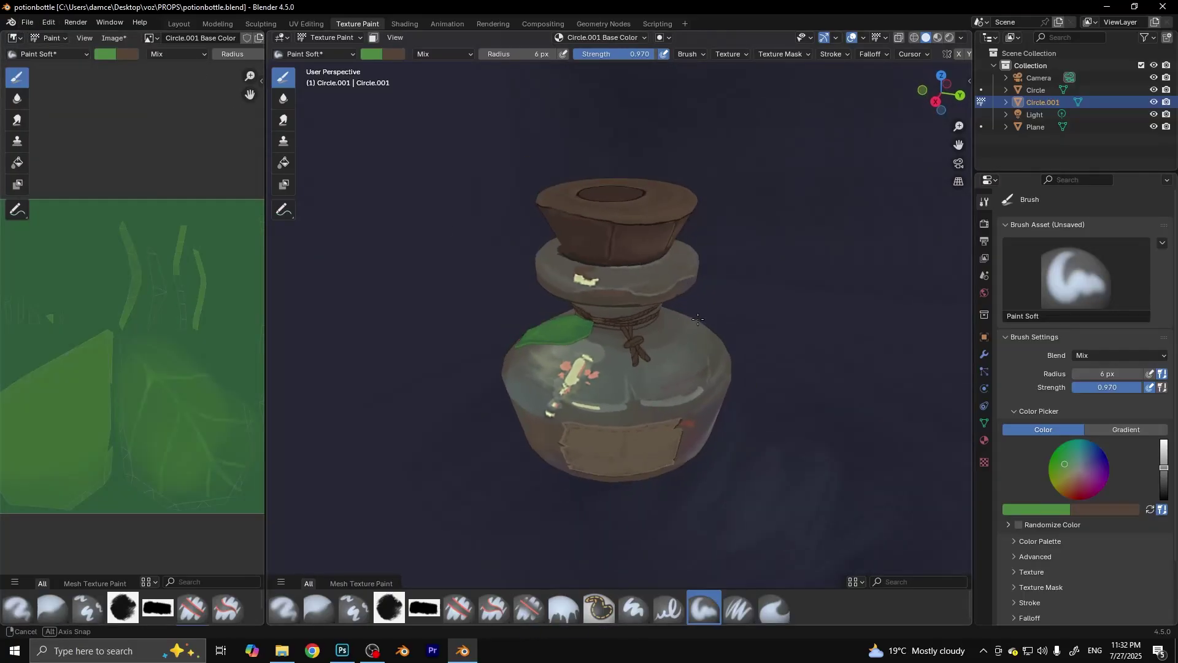
# Step: Save the project, then save the leaf texture as a PNG in the PROPS folder
pyautogui.moveTo(601, 307); pyautogui.dragTo(627, 294, button='middle')
pyautogui.click(27, 22)
pyautogui.click(40, 104)
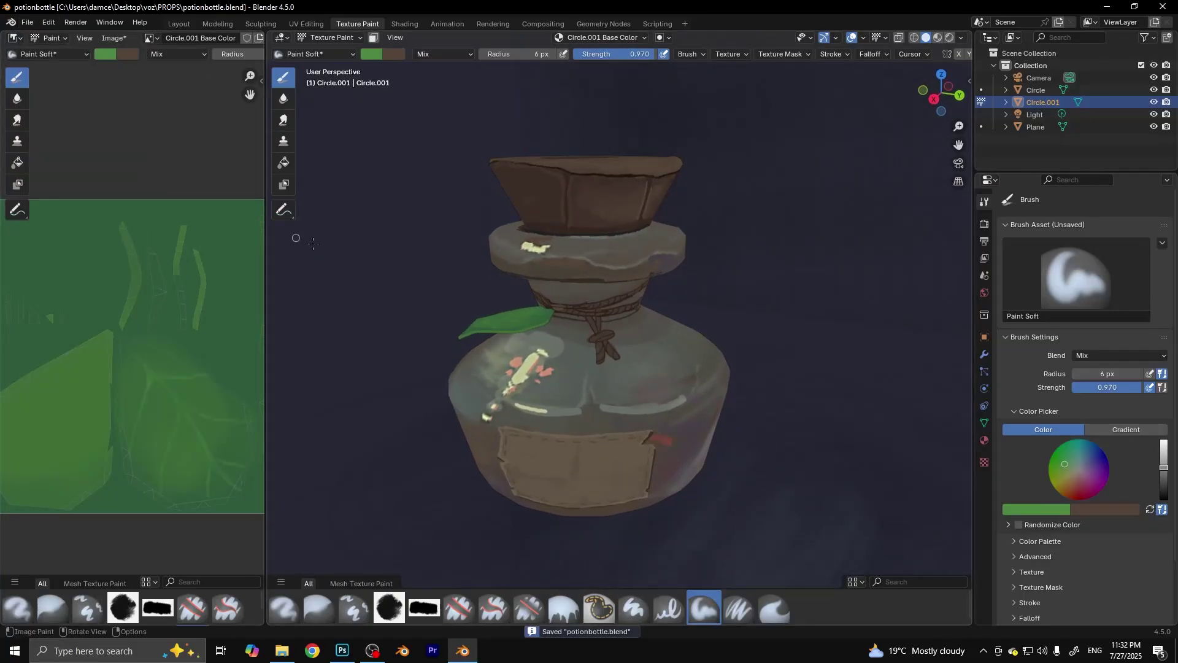
pyautogui.hotkey('shift', 'alt', 's')
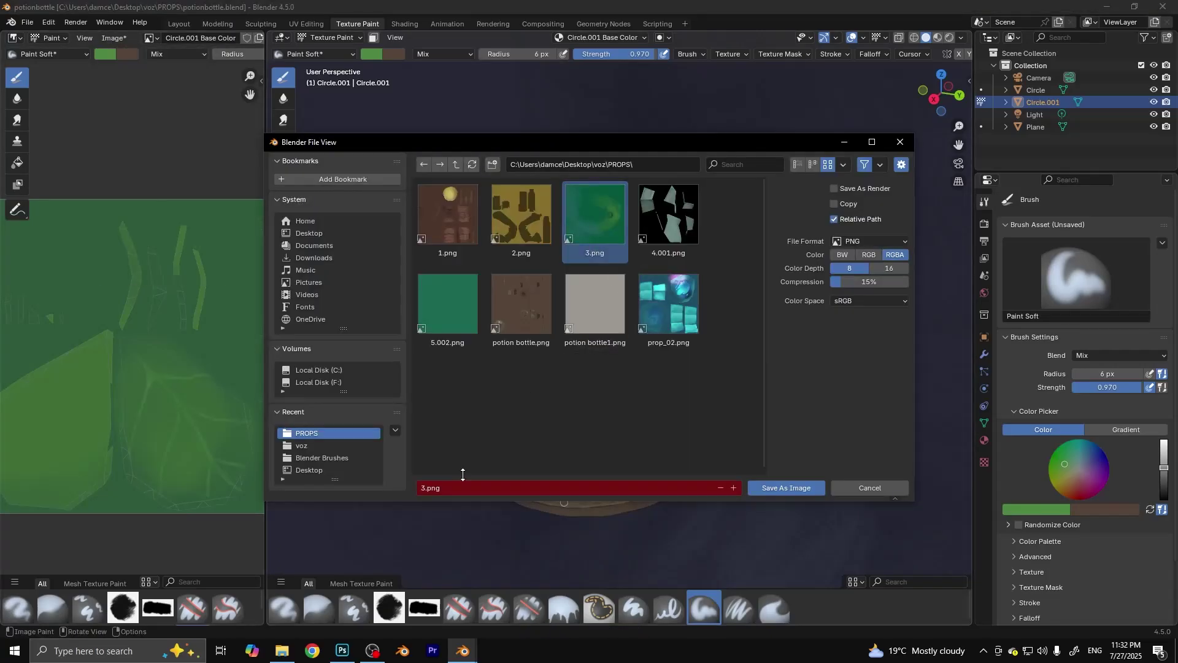
pyautogui.click(773, 487)
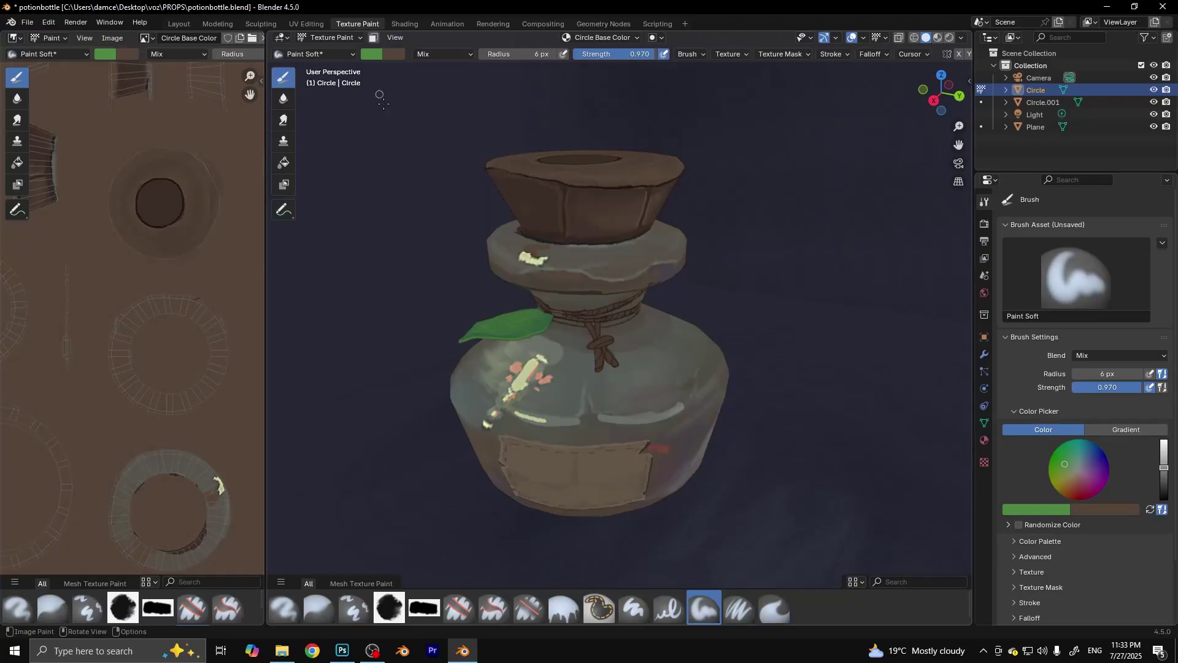
# Step: Sample bottle and label colours for the brush and shrink the brush radius
pyautogui.scroll(1, 531, 229)
pyautogui.press('s')
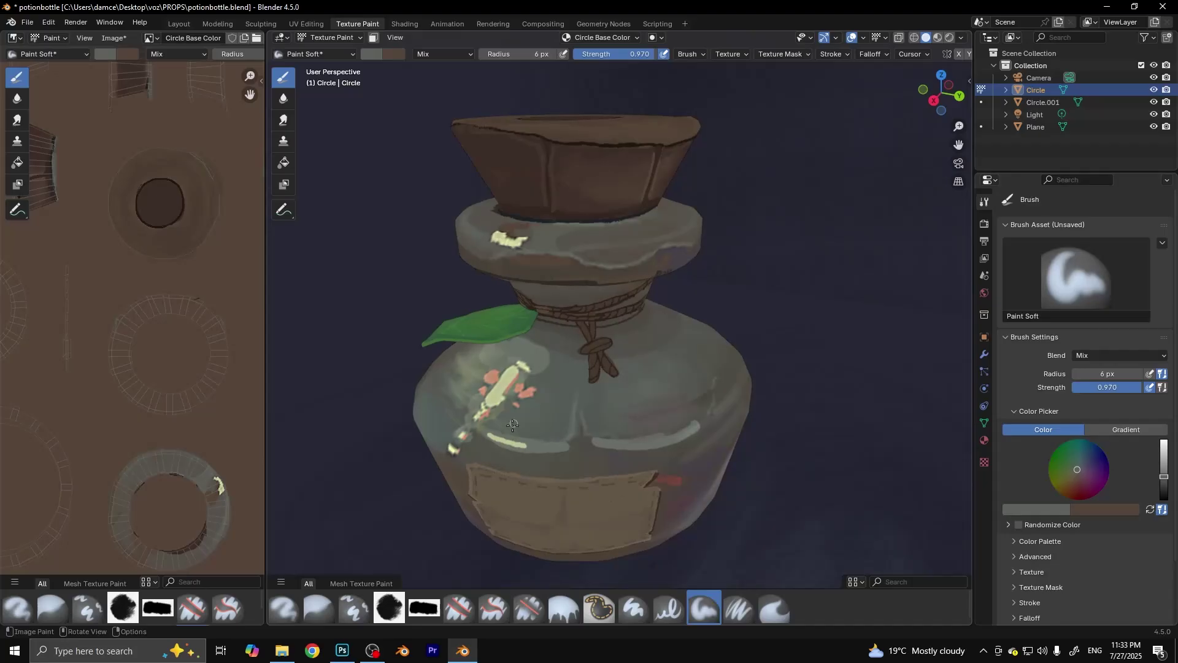
pyautogui.press('s')
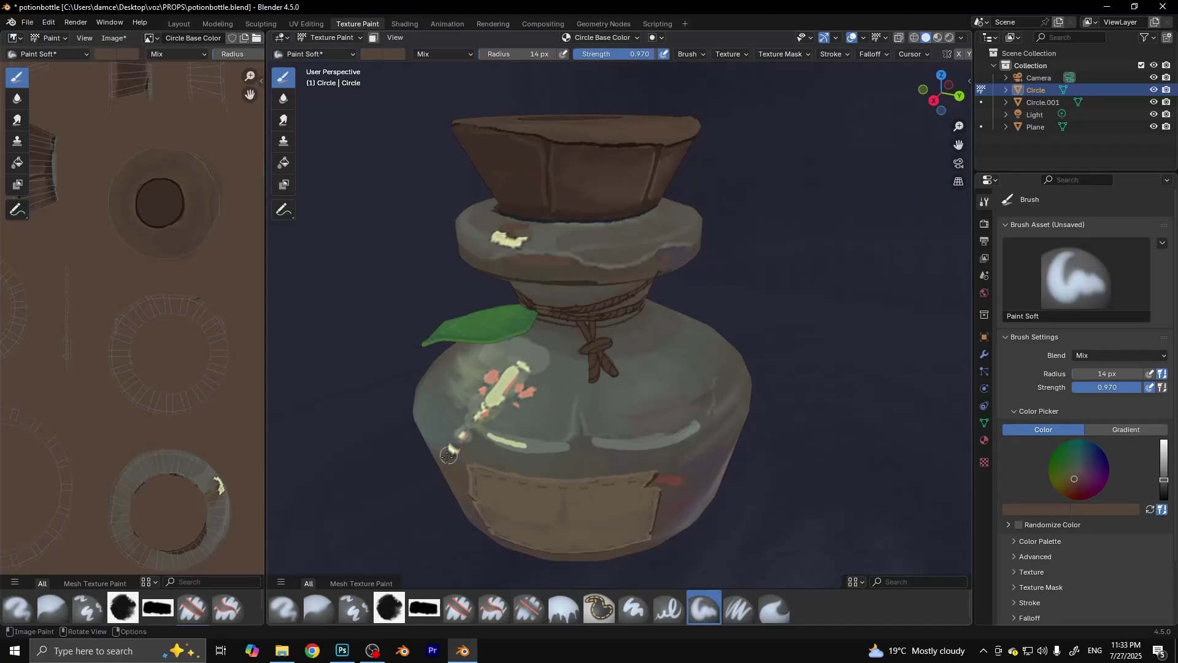
pyautogui.press('f')
pyautogui.click(451, 455)
pyautogui.press('s')
# Step: Save potionbottle.blend again
pyautogui.scroll(-3, 756, 406)
pyautogui.click(27, 22)
pyautogui.click(49, 146)
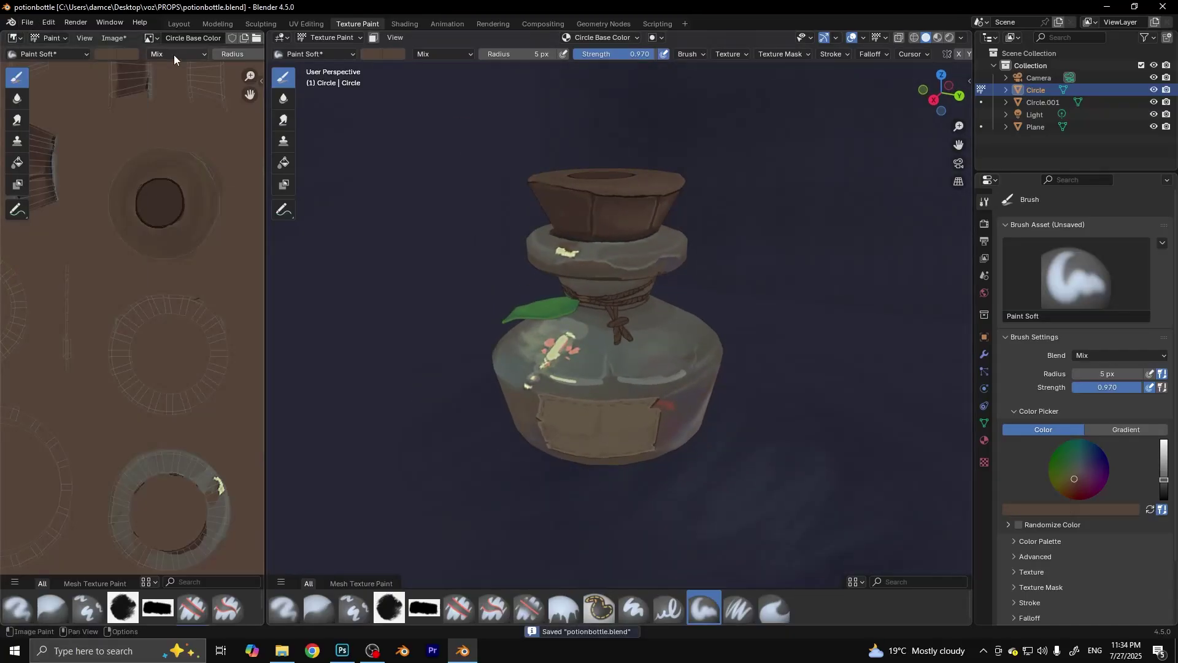
pyautogui.click(113, 38)
pyautogui.scroll(1, 737, 270)
# Step: Sample a very dark colour and paint a shadow dab on the ground plane with the Paint Hard brush
pyautogui.hotkey('alt', 'q')
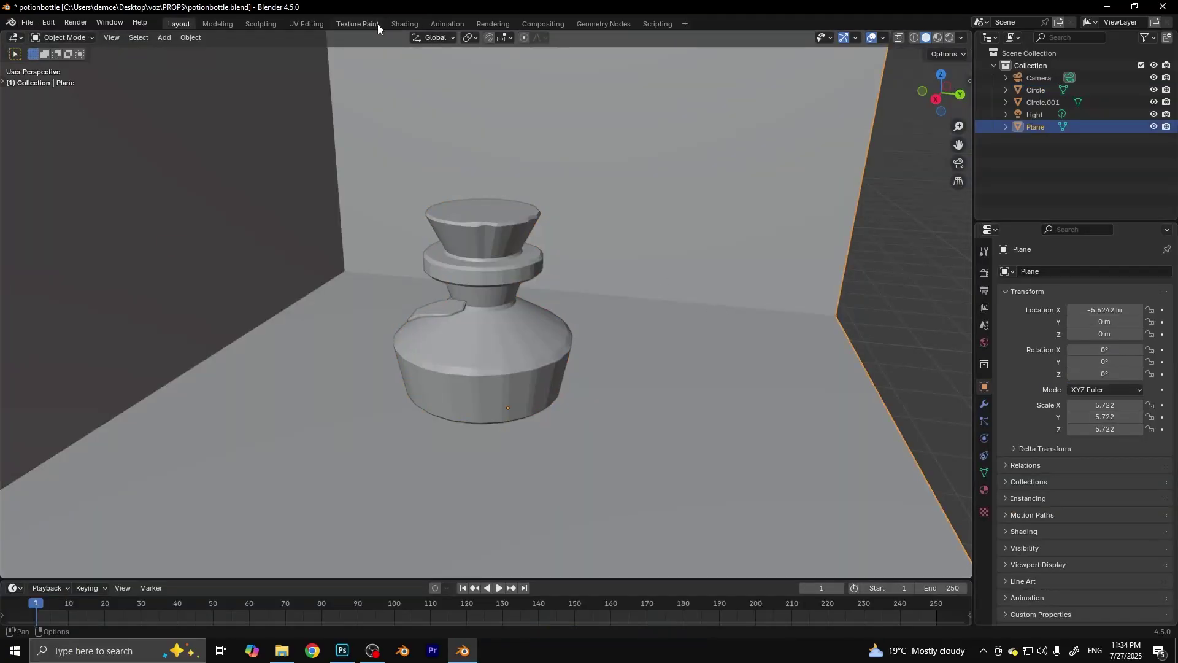
pyautogui.click(627, 482)
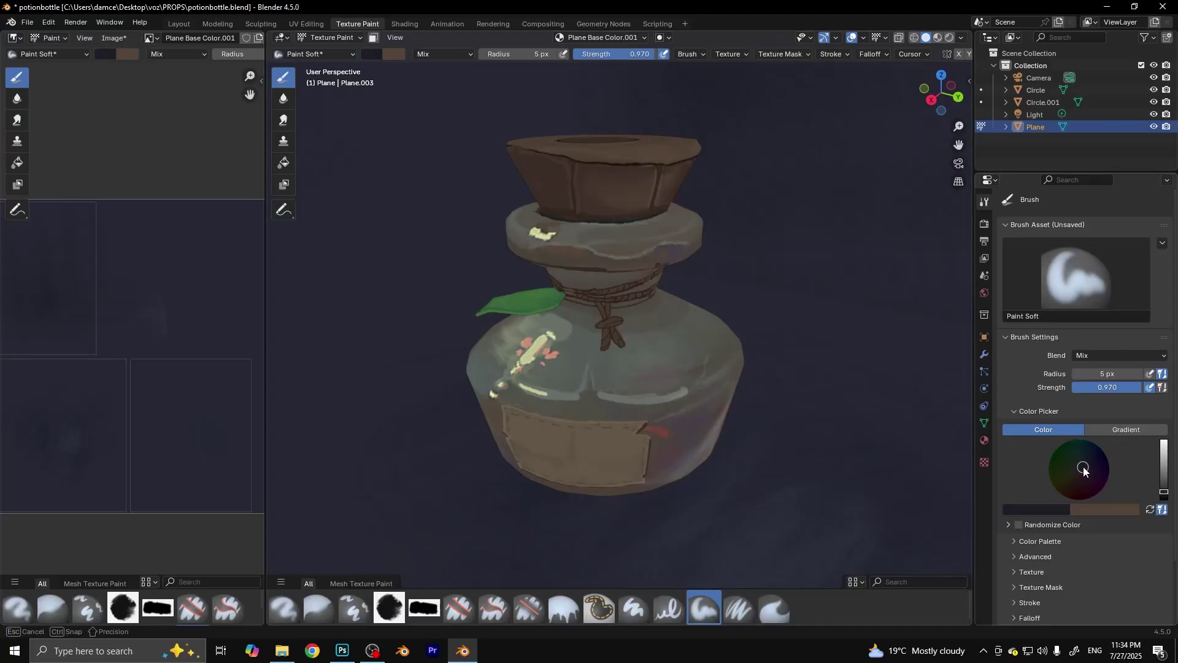
pyautogui.click(319, 54)
pyautogui.click(430, 123)
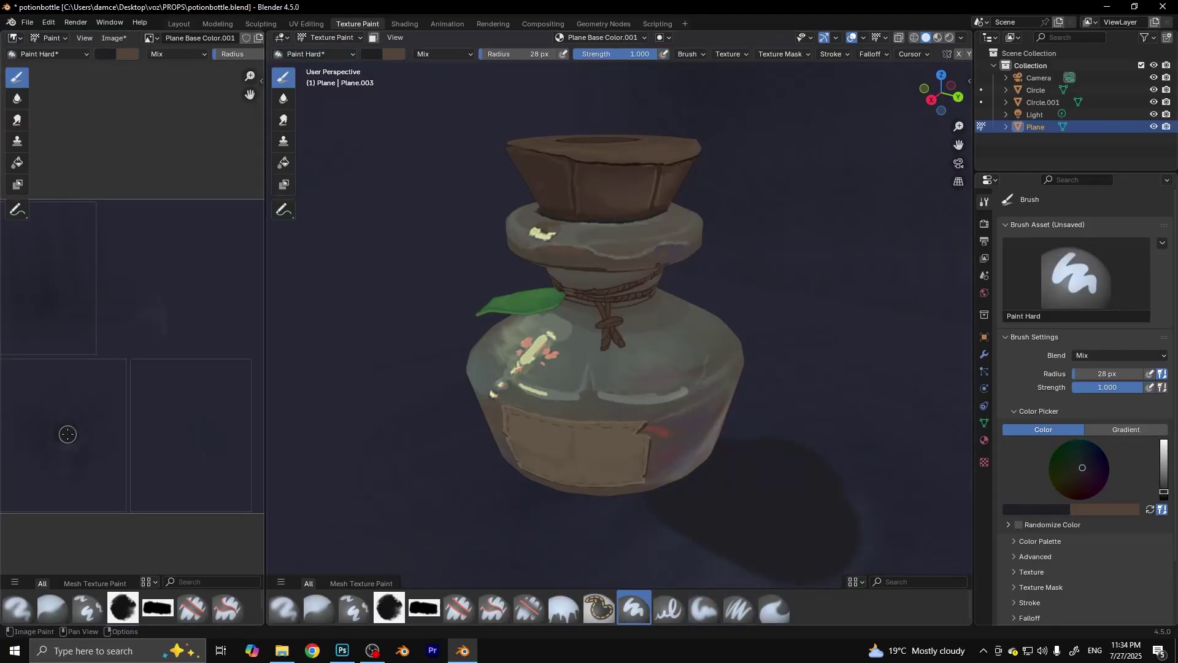
pyautogui.click(66, 463)
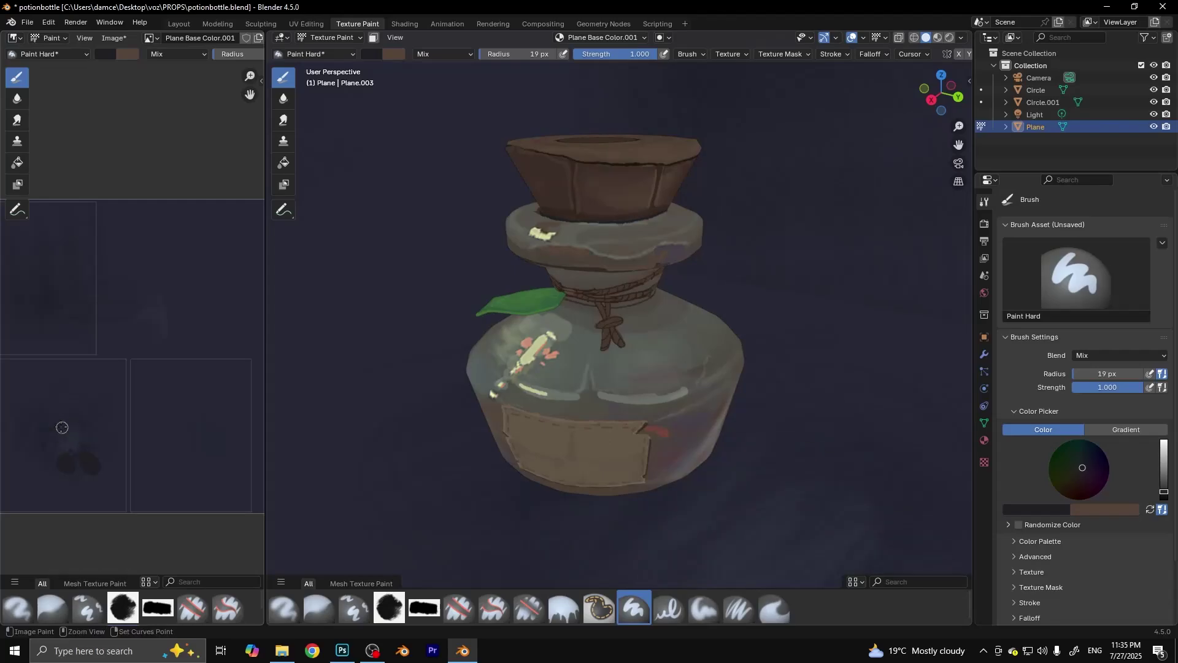
# Step: Orbit and zoom around the bottle to check the painted shadow from several angles
pyautogui.moveTo(540, 424); pyautogui.dragTo(717, 524, button='middle')
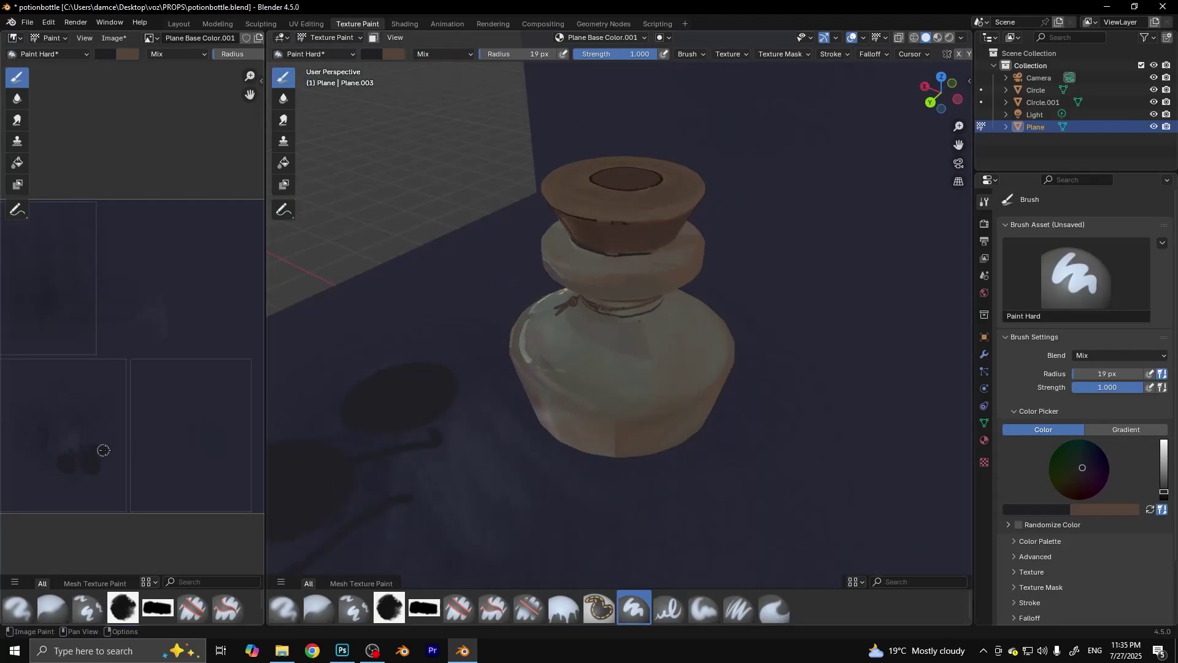
pyautogui.moveTo(601, 439); pyautogui.dragTo(612, 434, button='middle')
pyautogui.scroll(-3, 612, 435)
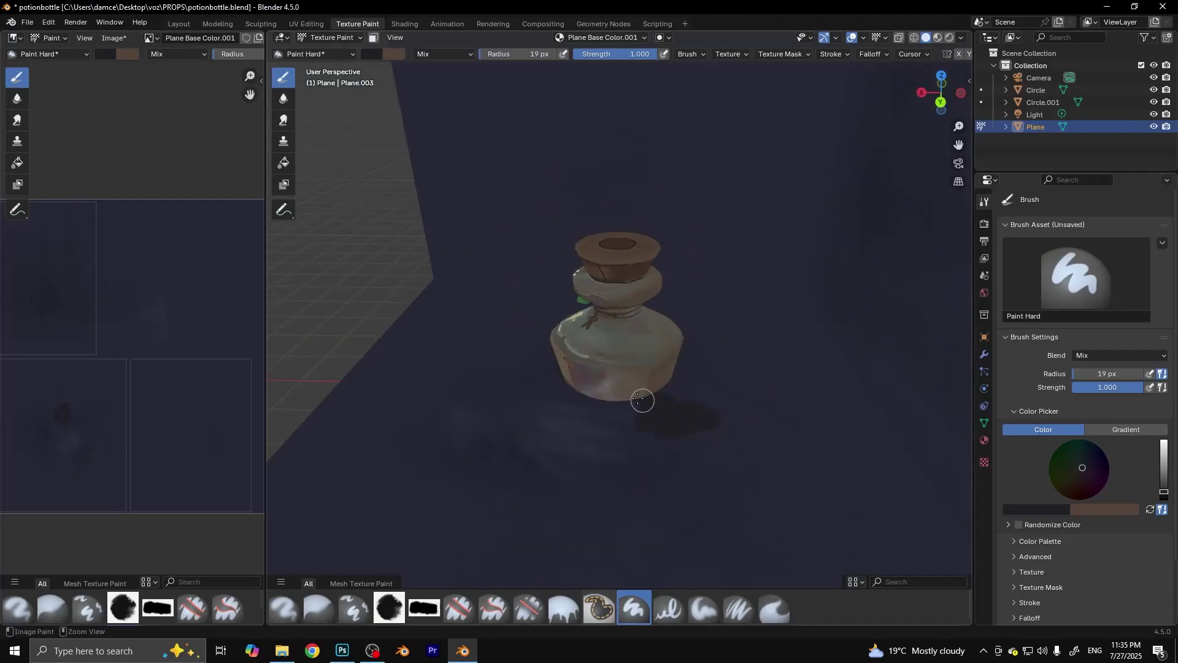
pyautogui.scroll(-3, 657, 363)
pyautogui.scroll(5, 706, 372)
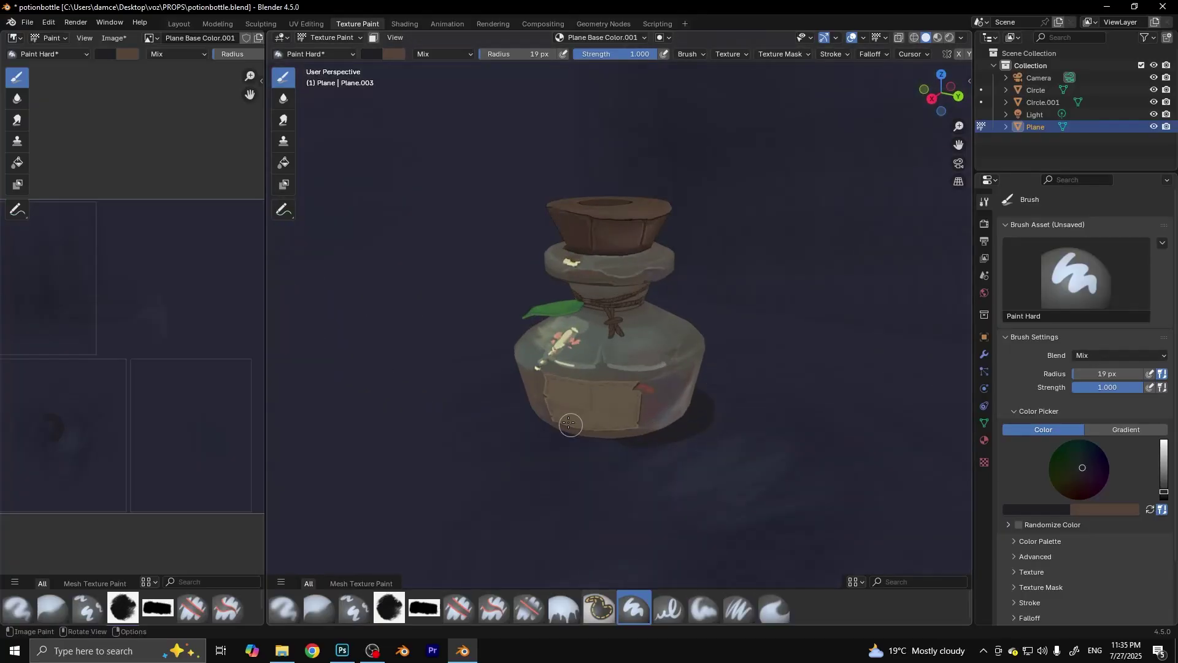
pyautogui.moveTo(731, 392)
pyautogui.mouseDown(button='middle')
pyautogui.moveTo(752, 409)
pyautogui.moveTo(620, 454)
pyautogui.moveTo(625, 417)
pyautogui.mouseUp(button='middle')
pyautogui.scroll(-3, 666, 457)
pyautogui.scroll(3, 644, 435)
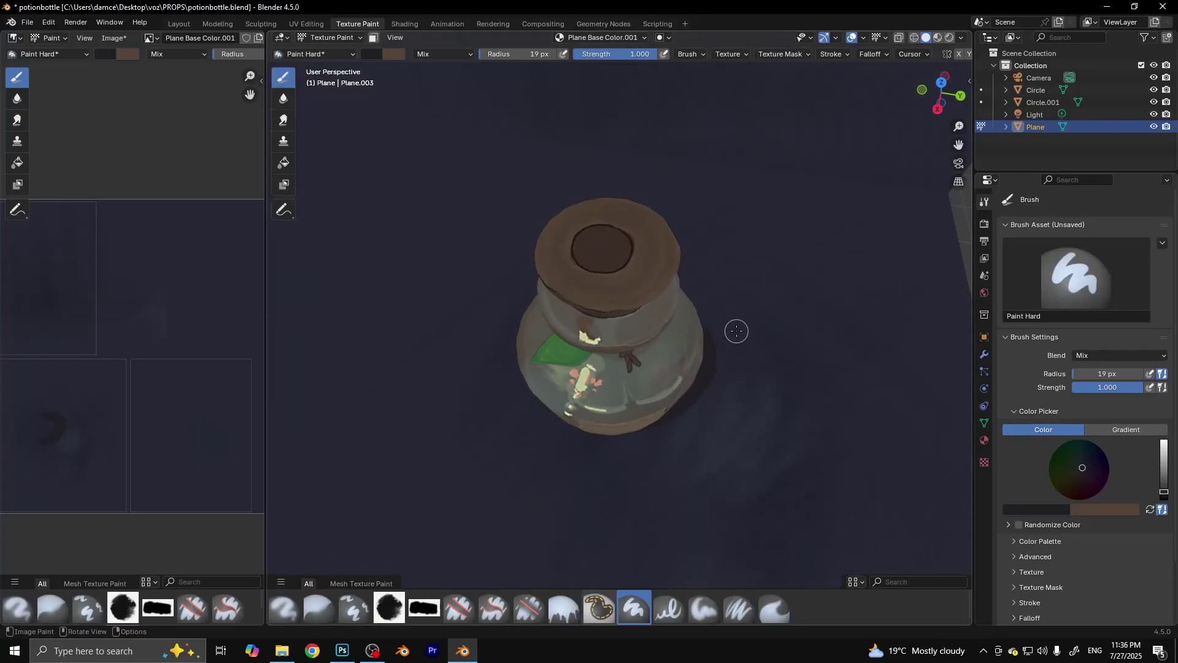
pyautogui.scroll(-3, 736, 332)
pyautogui.moveTo(736, 332); pyautogui.dragTo(712, 282, button='middle')
pyautogui.scroll(3, 713, 282)
# Step: Cycle the viewport lighting through Studio and MatCap while orbiting the bottle, ending on Flat
pyautogui.click(961, 38)
pyautogui.click(911, 99)
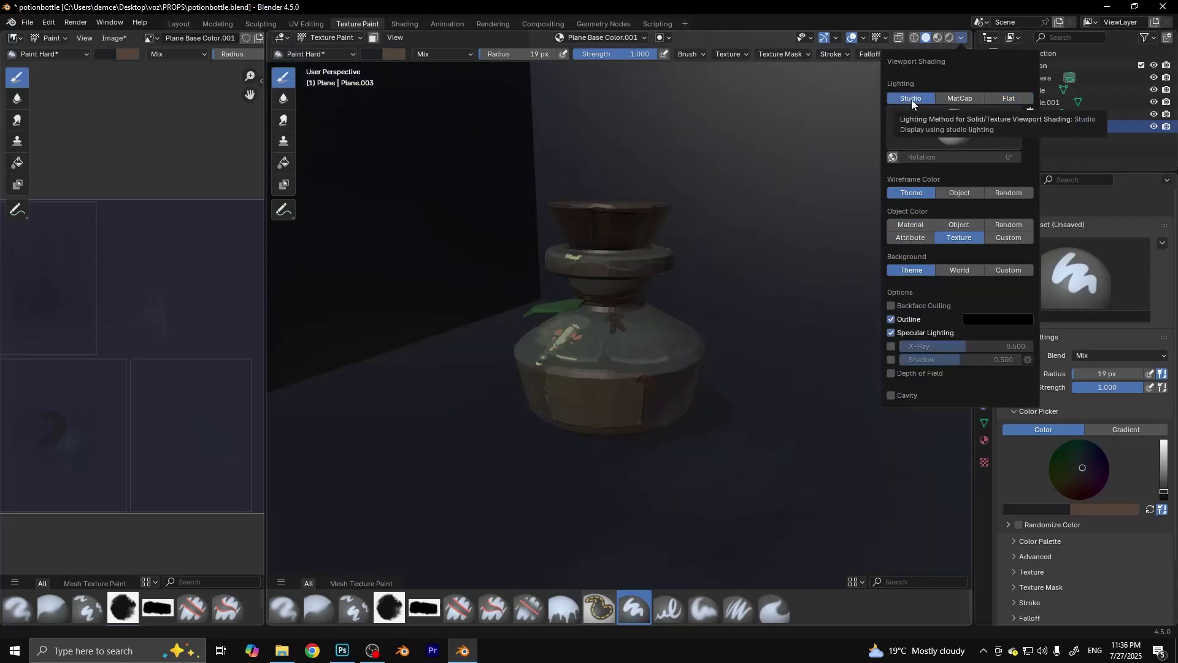
pyautogui.click(950, 100)
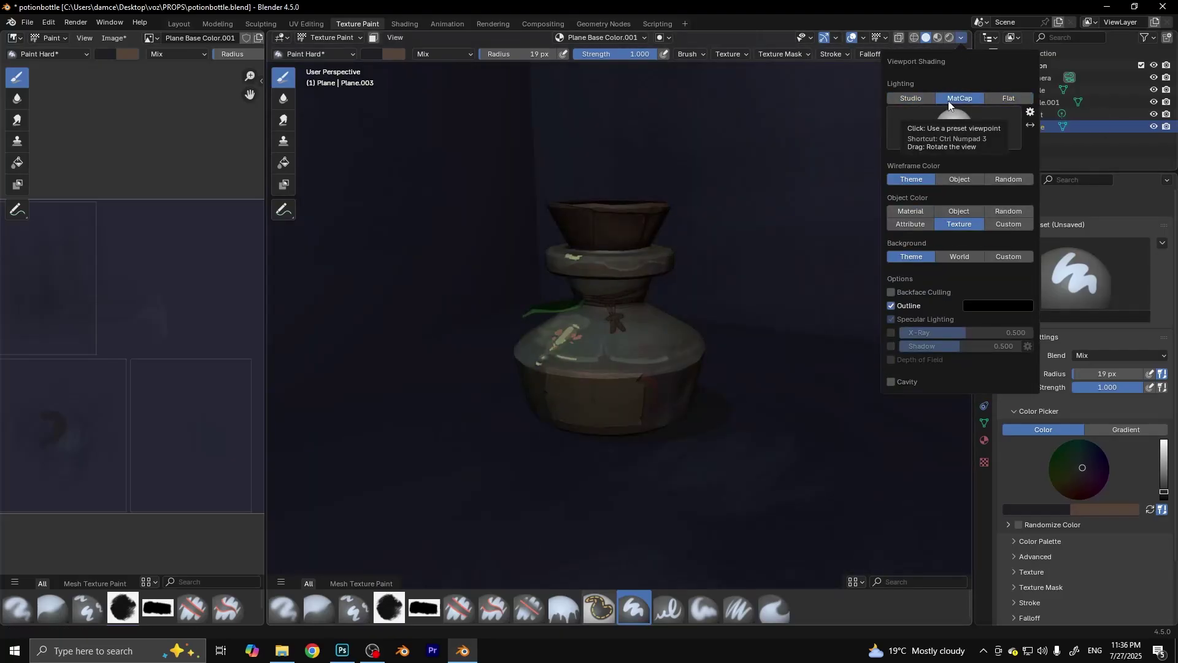
pyautogui.click(911, 99)
pyautogui.moveTo(614, 343); pyautogui.dragTo(585, 429, button='middle')
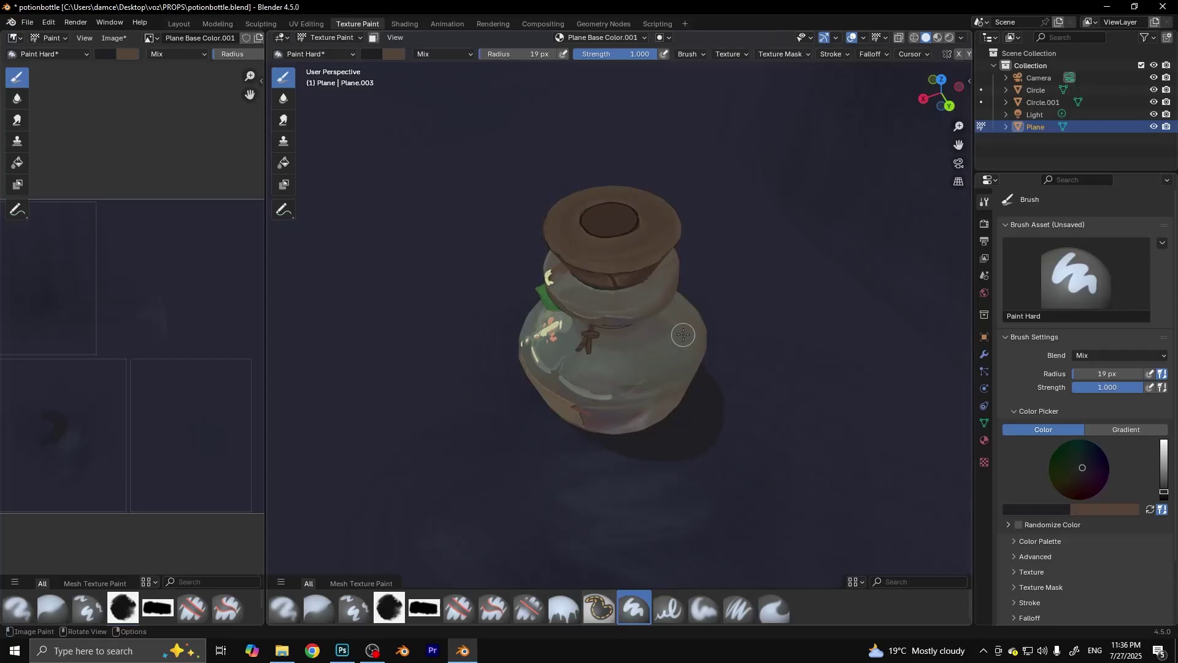
pyautogui.scroll(-5, 684, 334)
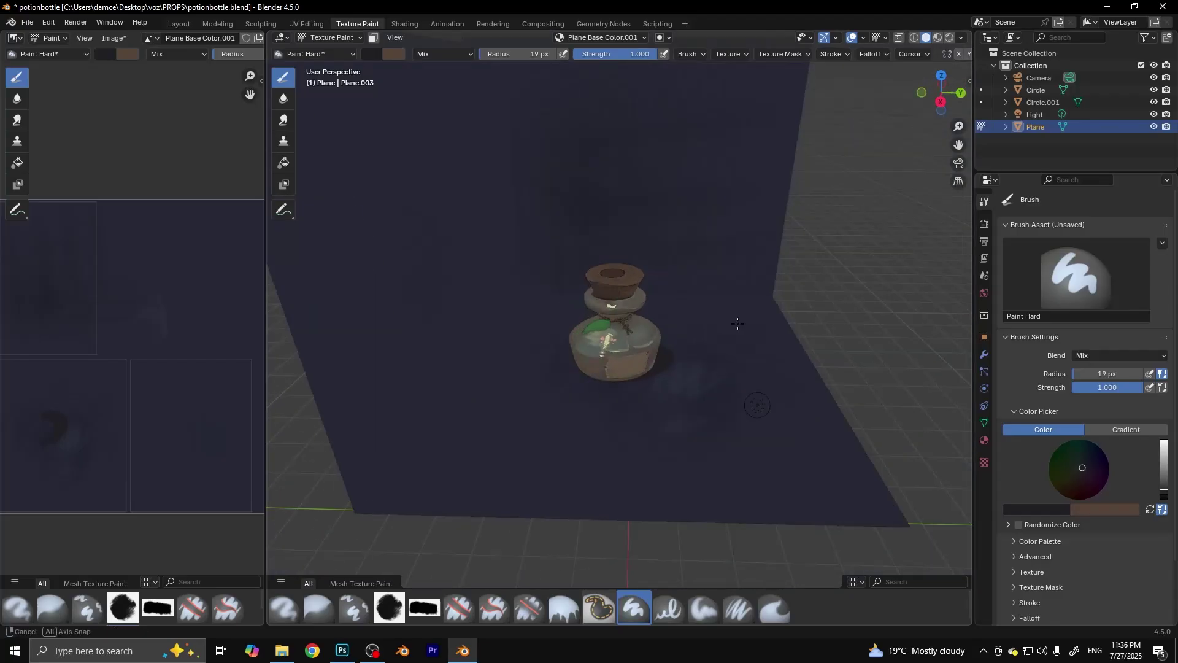
pyautogui.moveTo(684, 335)
pyautogui.mouseDown(button='middle')
pyautogui.moveTo(744, 377)
pyautogui.moveTo(514, 394)
pyautogui.mouseUp(button='middle')
pyautogui.scroll(5, 720, 372)
pyautogui.moveTo(592, 514)
pyautogui.mouseDown(button='middle')
pyautogui.moveTo(638, 375)
pyautogui.moveTo(716, 360)
pyautogui.moveTo(438, 186)
pyautogui.mouseUp(button='middle')
pyautogui.click(961, 38)
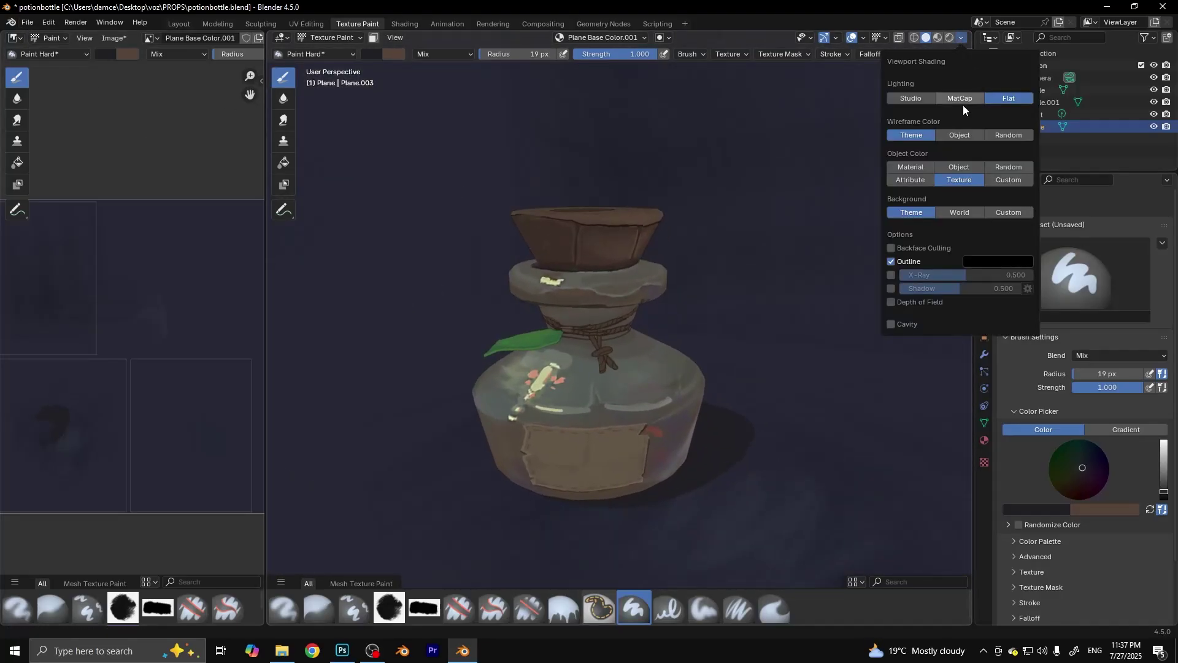
# Step: Save potionbottle.blend and make Circle, with its Circle Base Color texture, the paint target
pyautogui.hotkey('ctrl', 's')
pyautogui.click(39, 27)
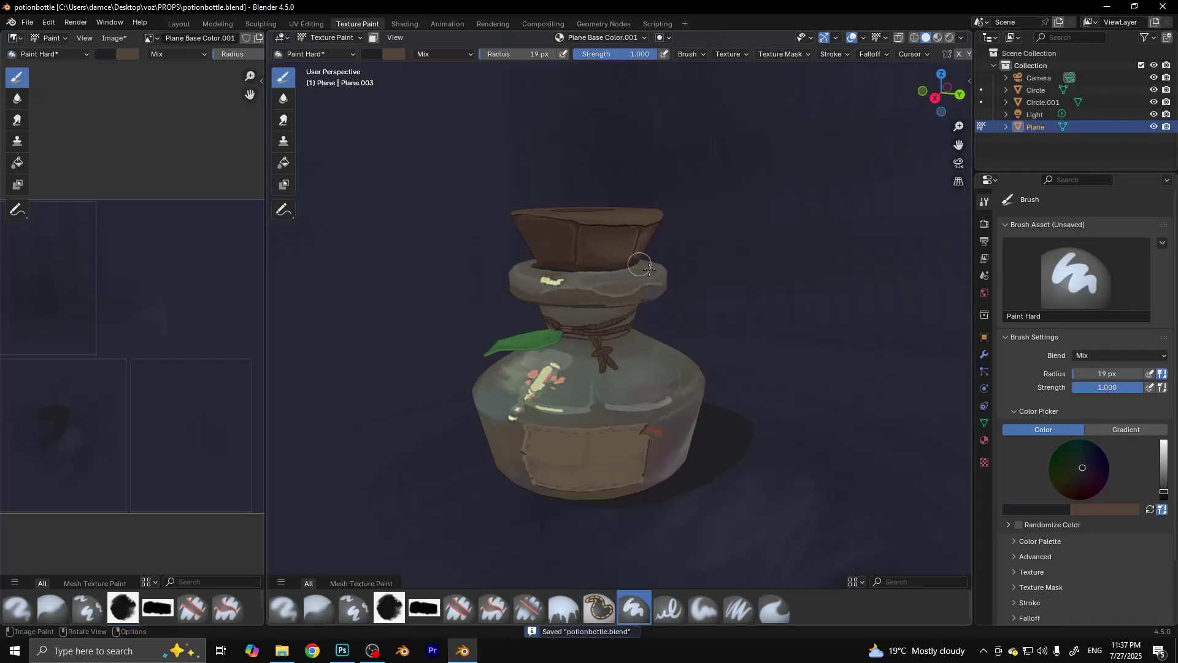
pyautogui.scroll(-5, 711, 361)
pyautogui.scroll(5, 821, 416)
pyautogui.click(27, 22)
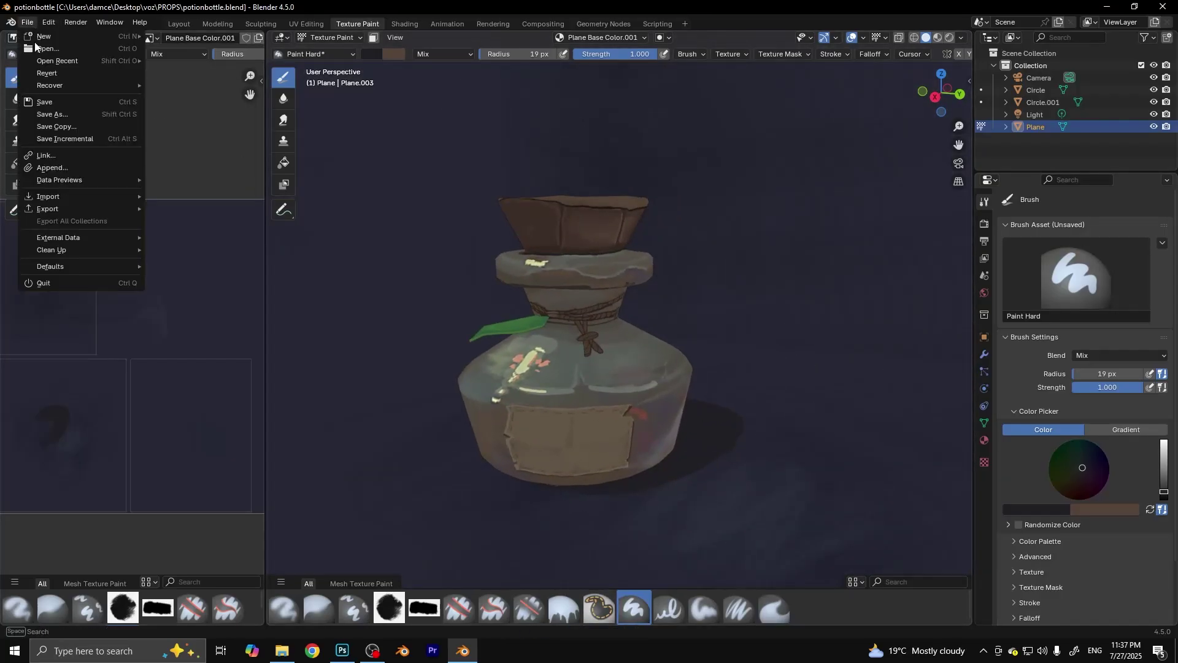
pyautogui.click(60, 95)
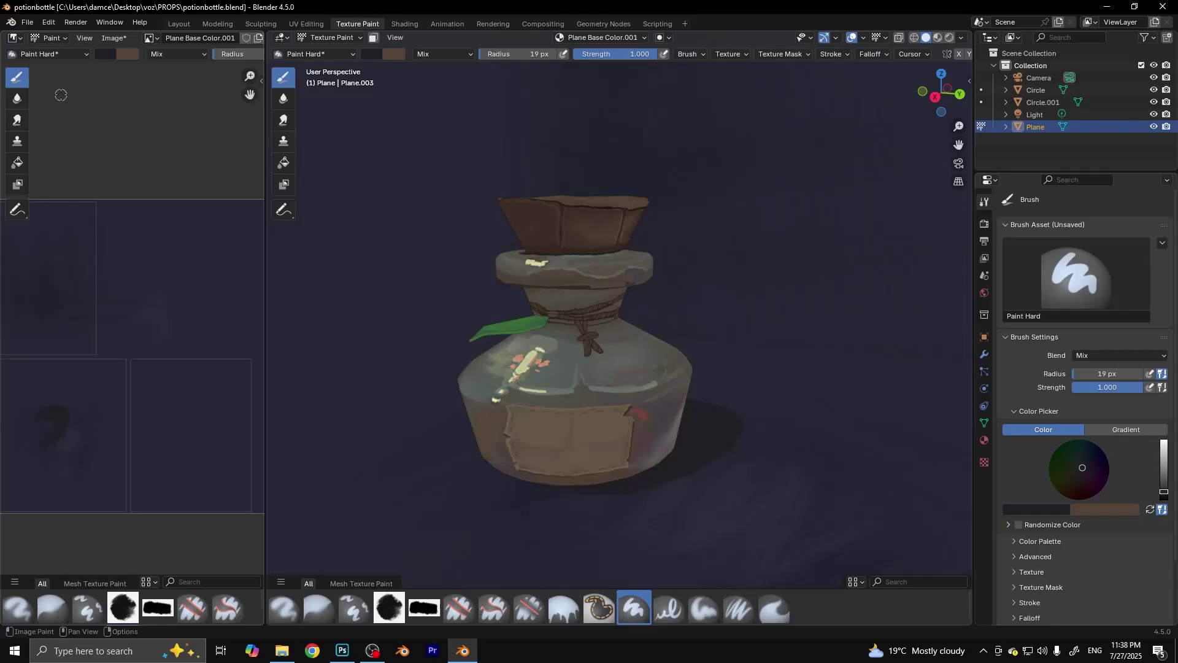
pyautogui.scroll(-1, 651, 374)
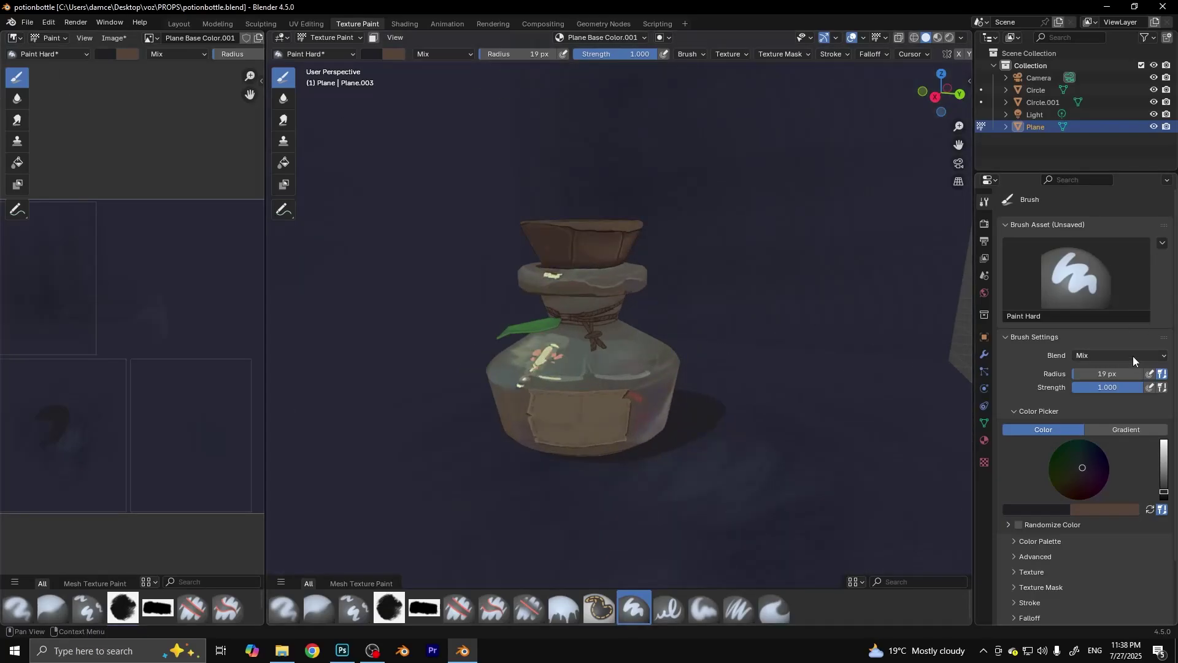
pyautogui.hotkey('alt', 'q')
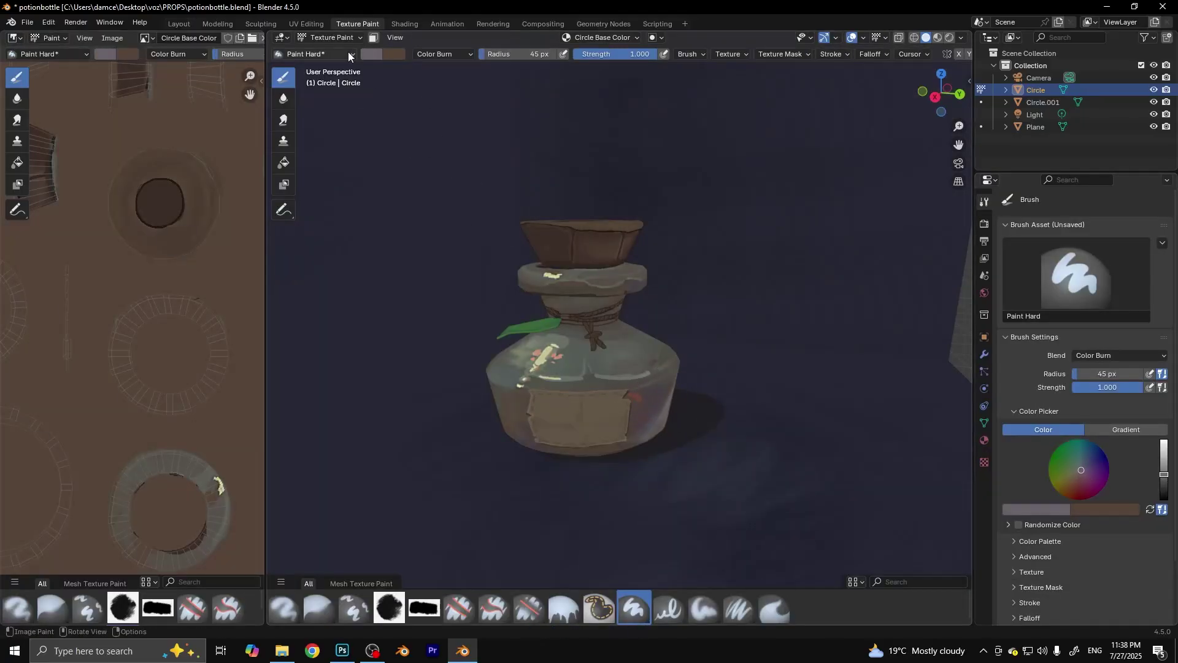
# Step: Set up Paint Soft at strength 1.000, 18 px radius, sampling pink from the bottle's flower
pyautogui.click(704, 608)
pyautogui.hotkey('shift', 'f')
pyautogui.click(541, 369)
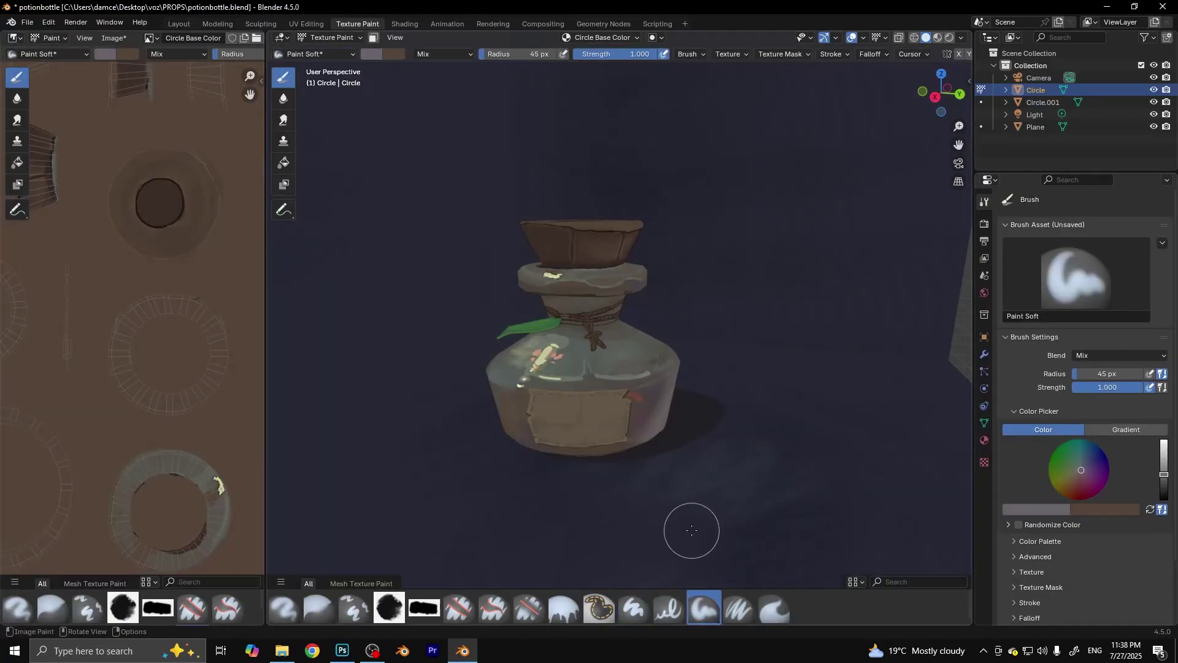
pyautogui.press('s')
pyautogui.press('f')
pyautogui.click(522, 256)
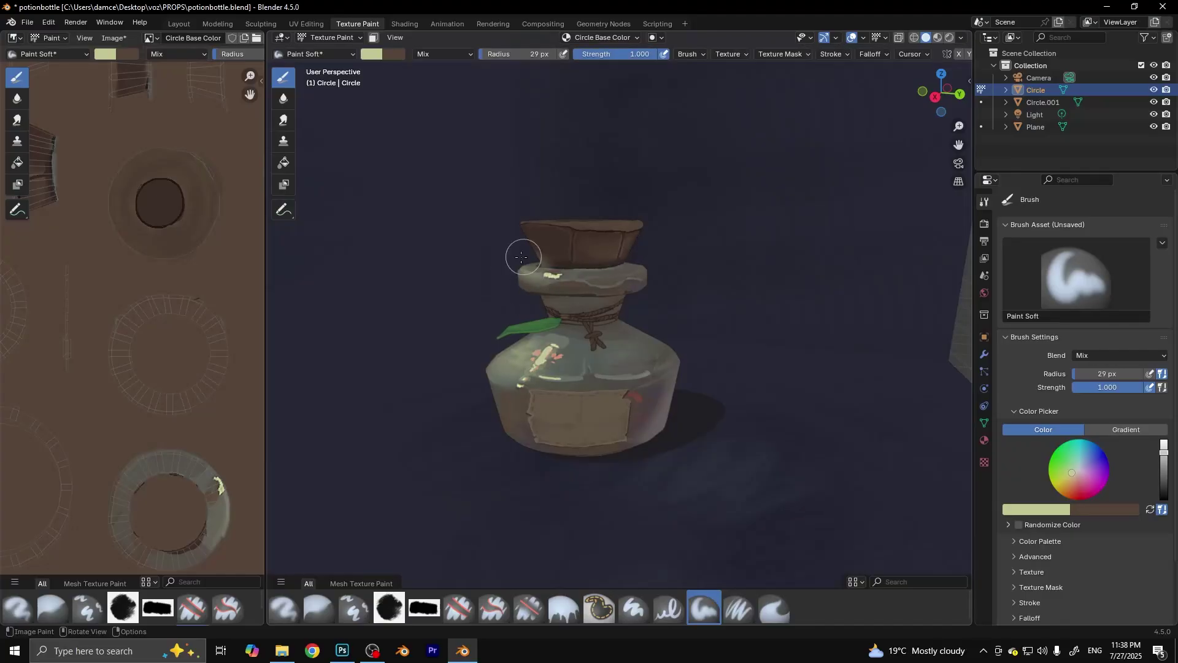
pyautogui.press('f')
pyautogui.click(575, 259)
pyautogui.press('s')
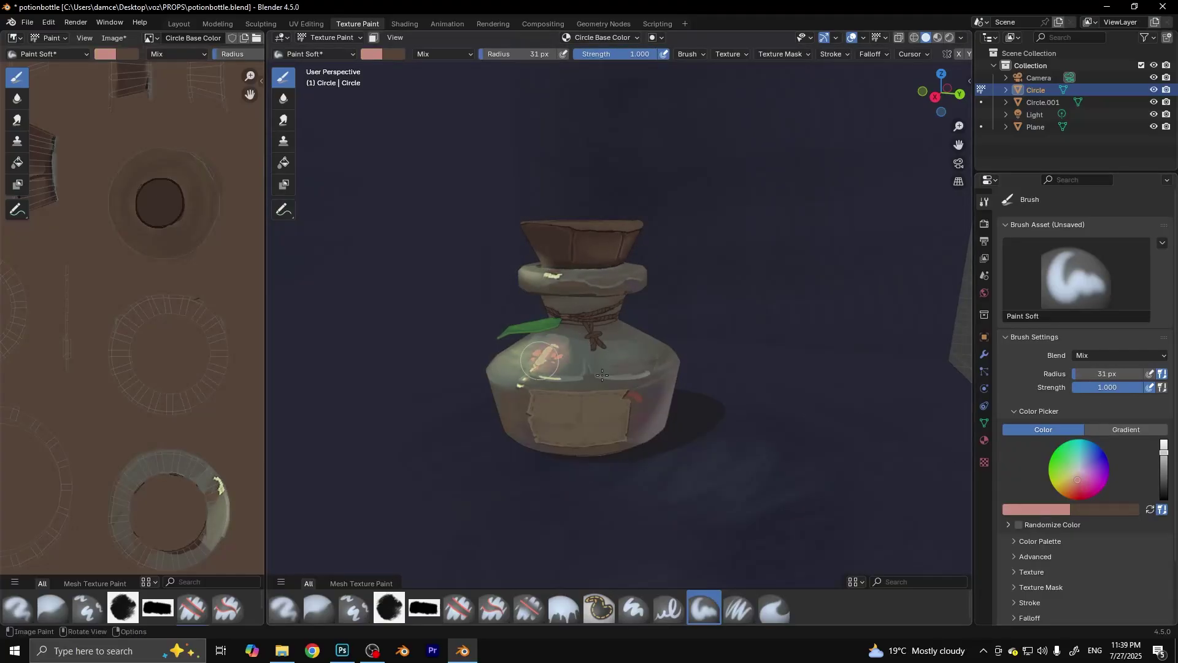
# Step: Paint soft pink touches on the glass with a larger brush, orbiting around the bottle
pyautogui.moveTo(732, 541); pyautogui.dragTo(731, 428, button='middle')
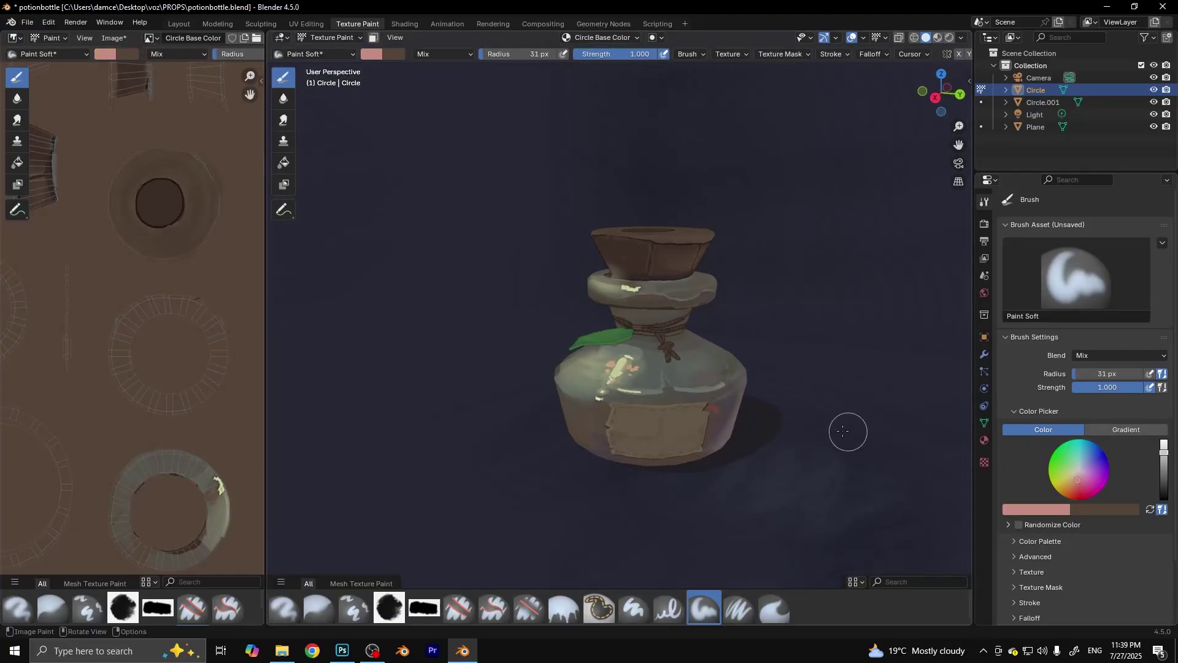
pyautogui.moveTo(843, 432)
pyautogui.mouseDown(button='middle')
pyautogui.moveTo(756, 416)
pyautogui.moveTo(709, 437)
pyautogui.mouseUp(button='middle')
pyautogui.press('f')
pyautogui.click(712, 395)
pyautogui.moveTo(711, 395)
pyautogui.mouseDown(button='middle')
pyautogui.moveTo(738, 447)
pyautogui.moveTo(705, 399)
pyautogui.mouseUp(button='middle')
pyautogui.scroll(4, 675, 368)
pyautogui.press('f')
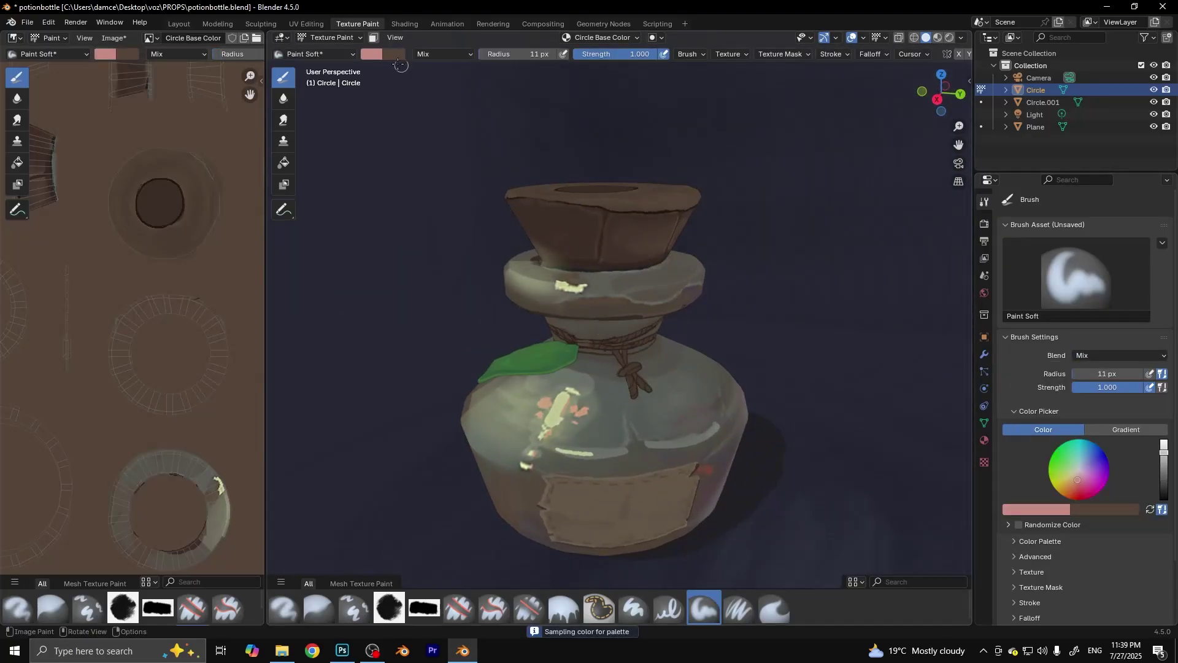
# Step: Switch to Paint Hard, undo the pink cork streak, touch up more pink, then save the texture
pyautogui.click(634, 607)
pyautogui.hotkey('ctrl', 'z')
pyautogui.press('s')
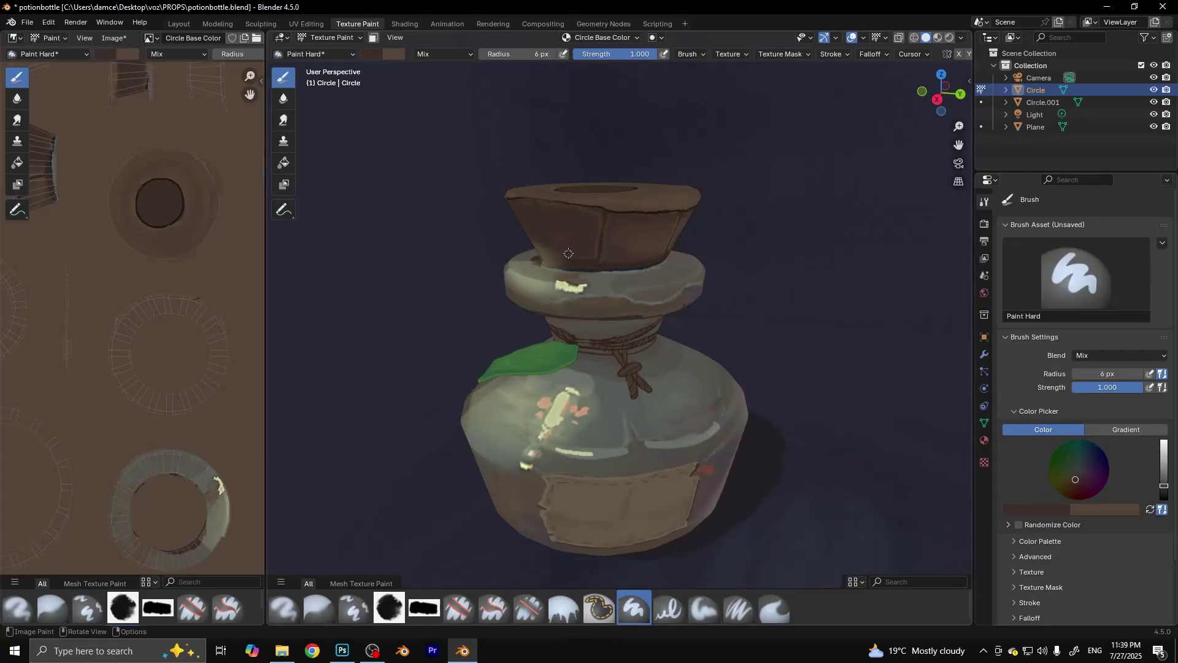
pyautogui.scroll(-3, 723, 235)
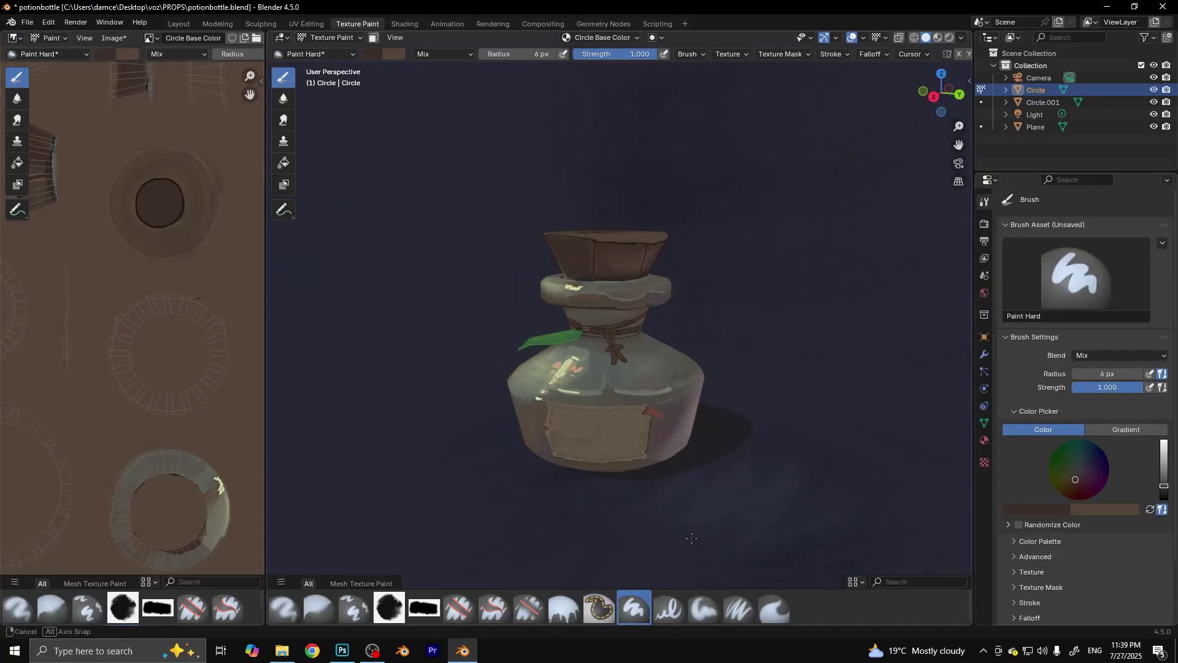
pyautogui.moveTo(691, 538); pyautogui.dragTo(533, 382, button='middle')
pyautogui.press('s')
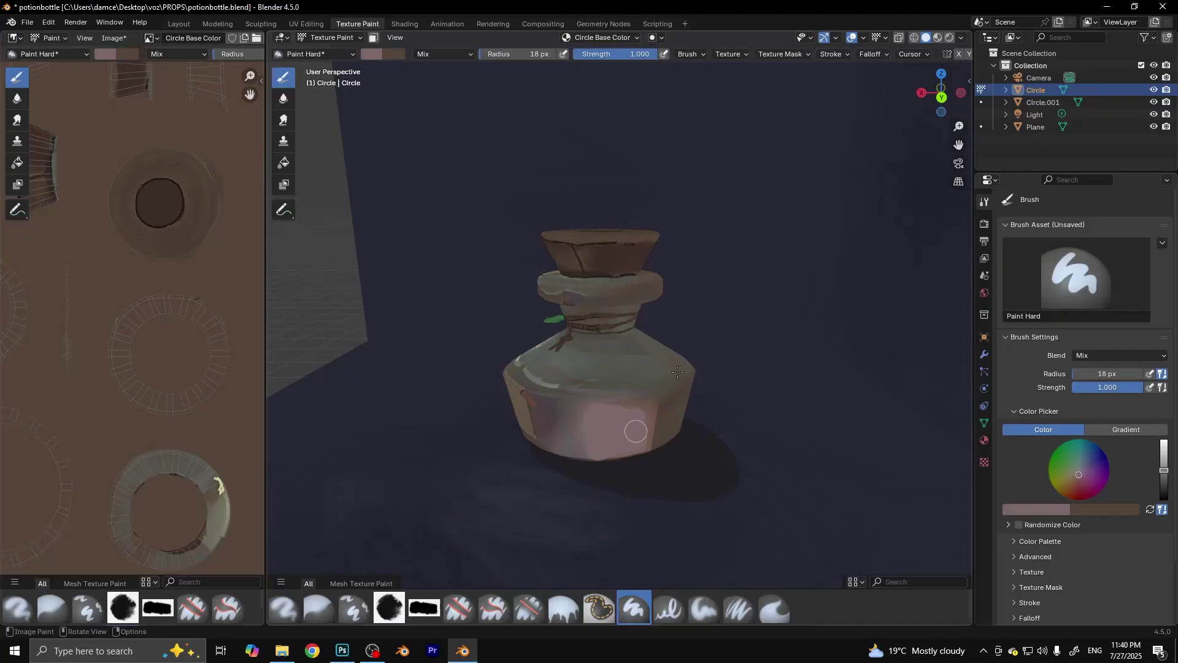
pyautogui.moveTo(677, 371); pyautogui.dragTo(777, 338, button='middle')
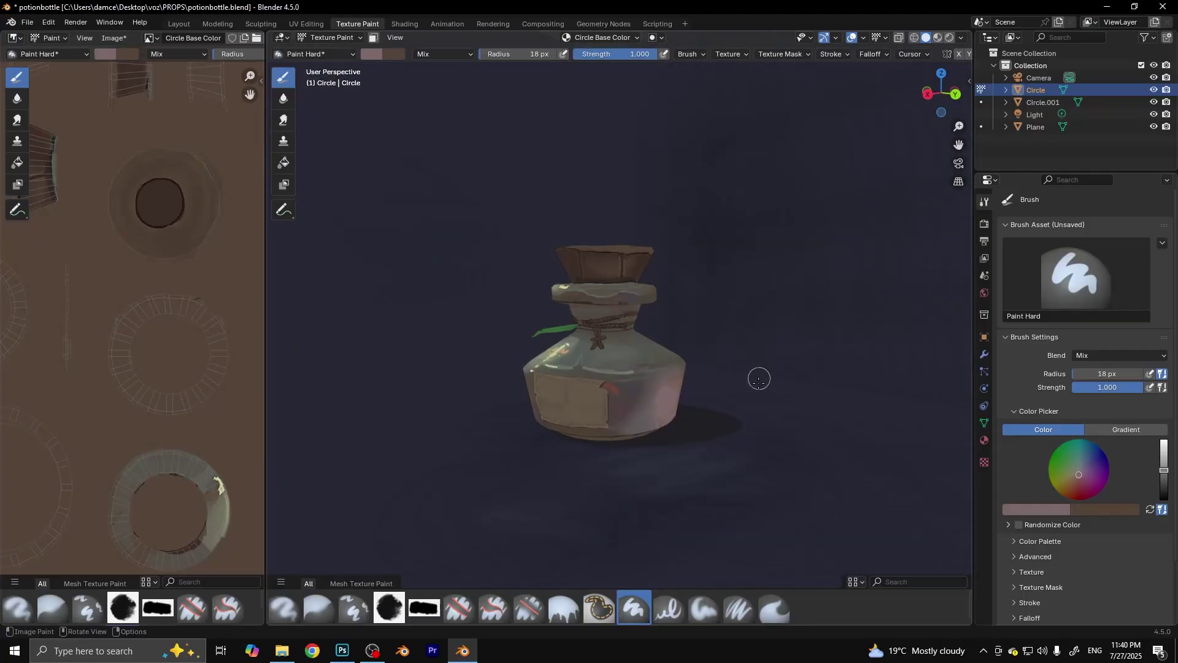
pyautogui.scroll(3, 759, 379)
pyautogui.moveTo(657, 416); pyautogui.dragTo(921, 513, button='middle')
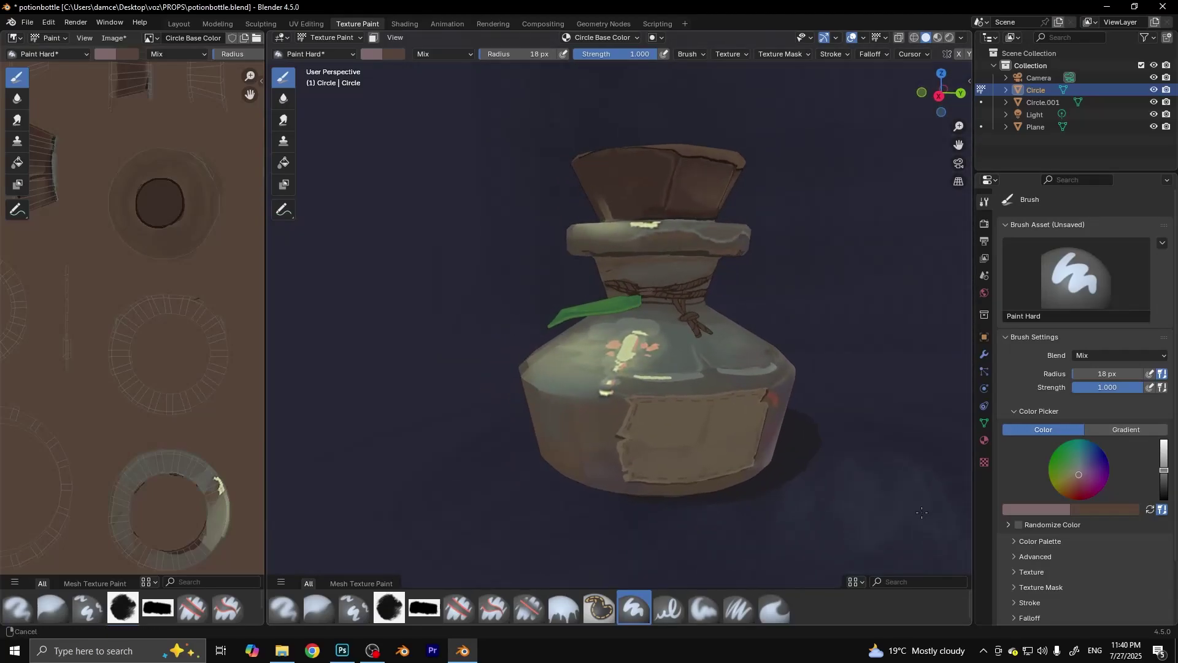
pyautogui.moveTo(921, 512)
pyautogui.mouseDown(button='middle')
pyautogui.moveTo(777, 581)
pyautogui.moveTo(902, 540)
pyautogui.moveTo(759, 521)
pyautogui.moveTo(943, 588)
pyautogui.moveTo(268, 543)
pyautogui.moveTo(268, 582)
pyautogui.moveTo(961, 563)
pyautogui.mouseUp(button='middle')
pyautogui.click(66, 38)
pyautogui.click(129, 158)
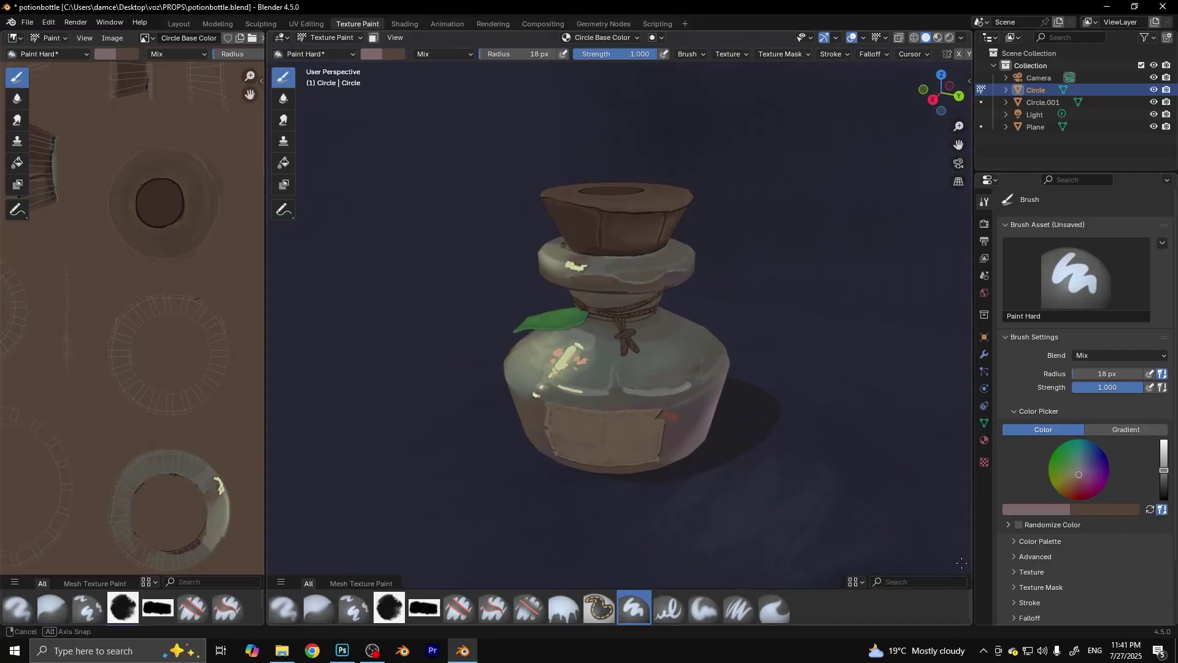